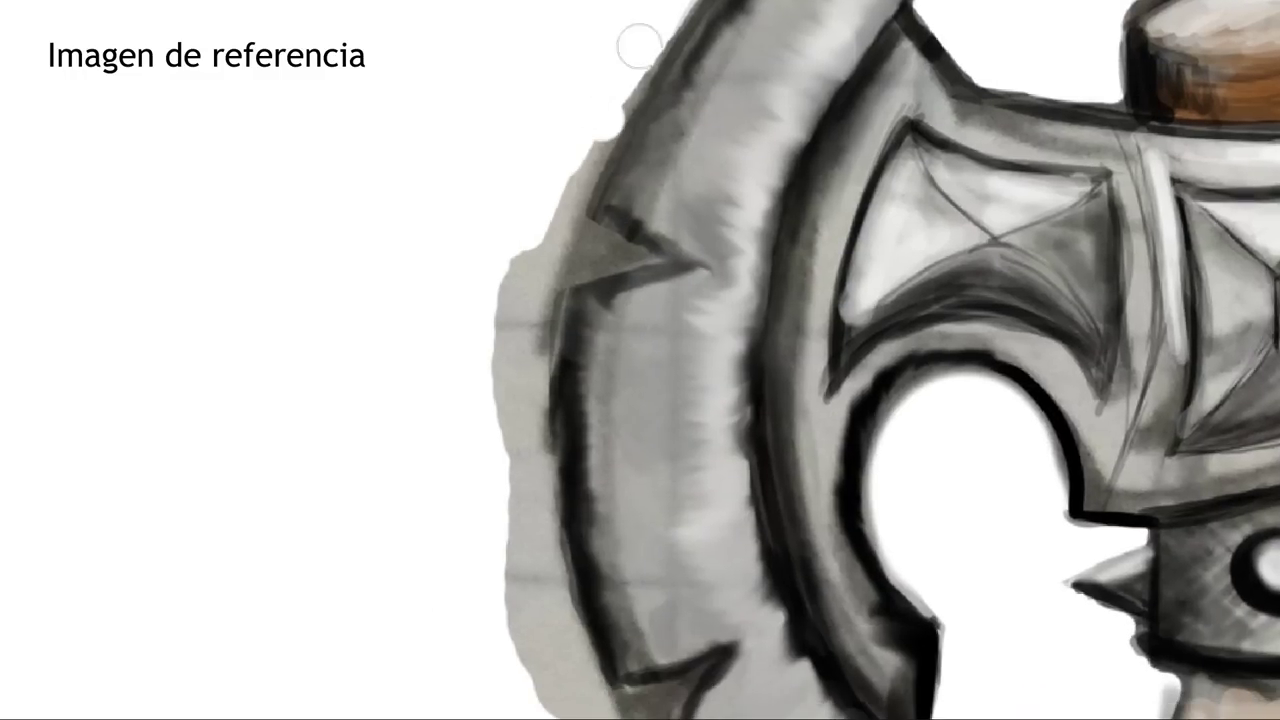
# Erase the spilled grey wash along the left blade's outer and lower-left edges.
pyautogui.moveTo(591, 139)
pyautogui.mouseDown()
pyautogui.moveTo(505, 290)
pyautogui.moveTo(524, 635)
pyautogui.mouseUp()
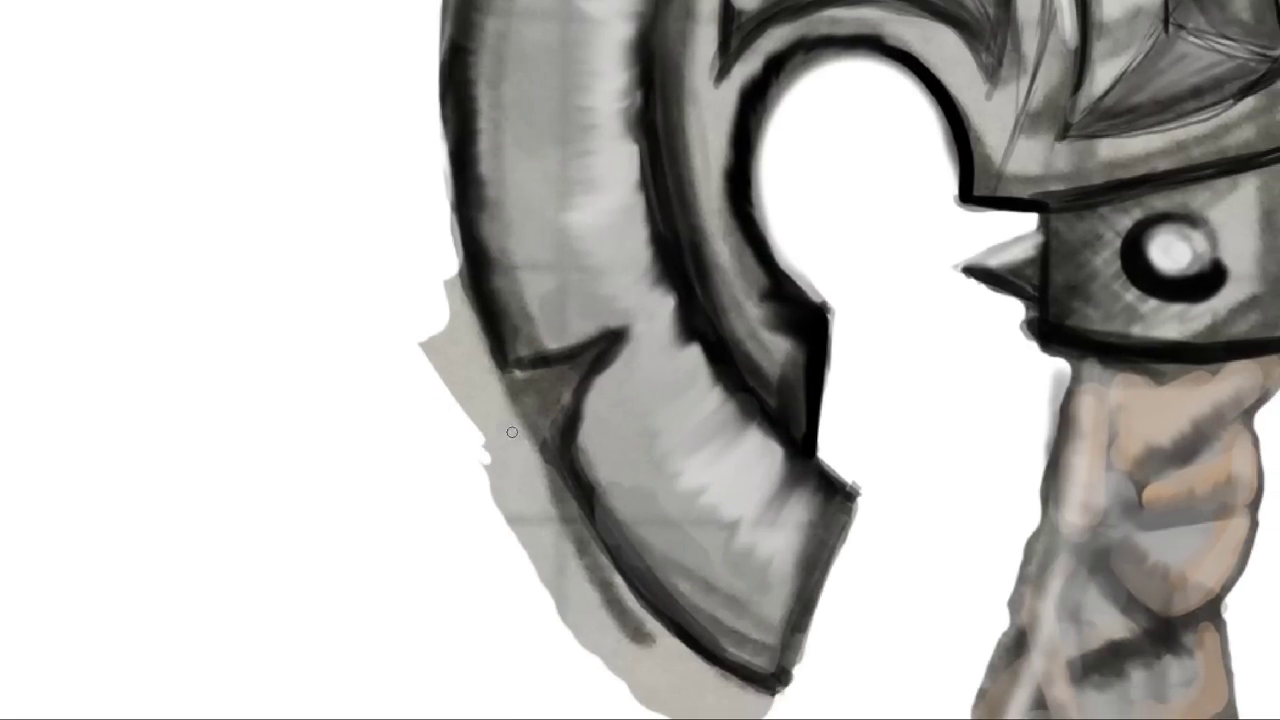
pyautogui.moveTo(449, 436); pyautogui.dragTo(420, 300)
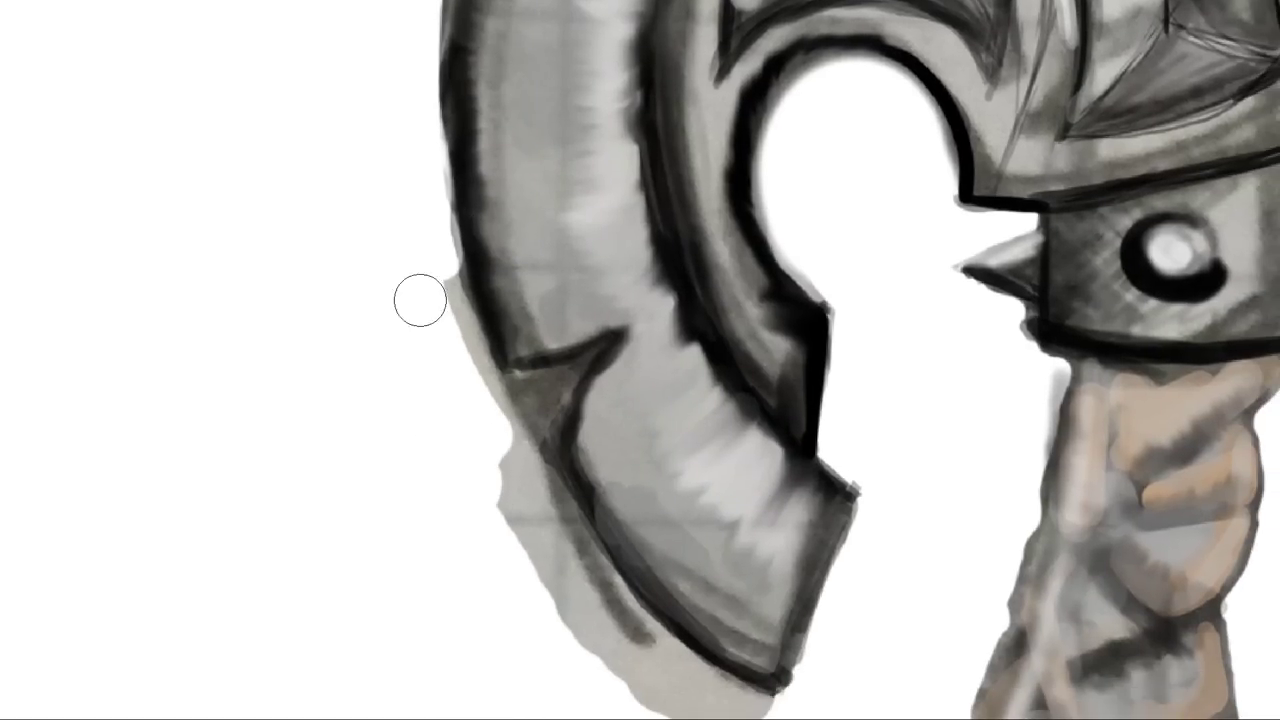
pyautogui.moveTo(464, 377); pyautogui.dragTo(565, 619)
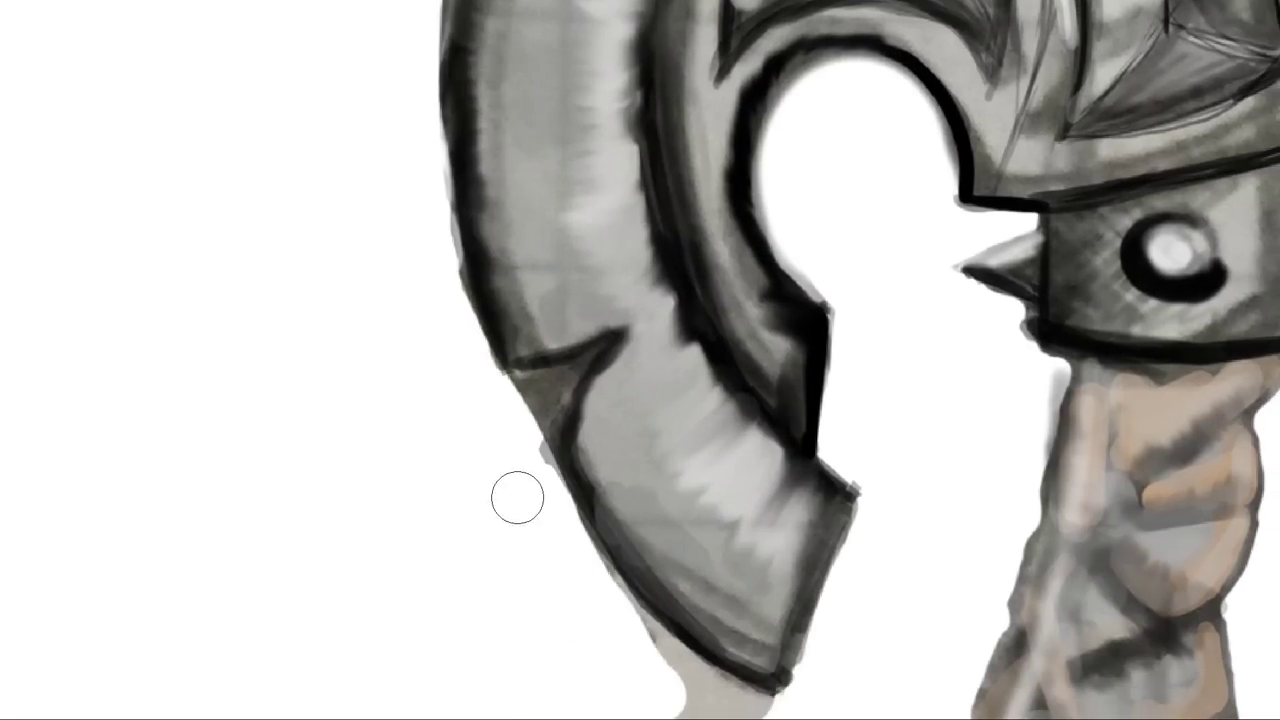
pyautogui.moveTo(517, 497); pyautogui.dragTo(772, 710)
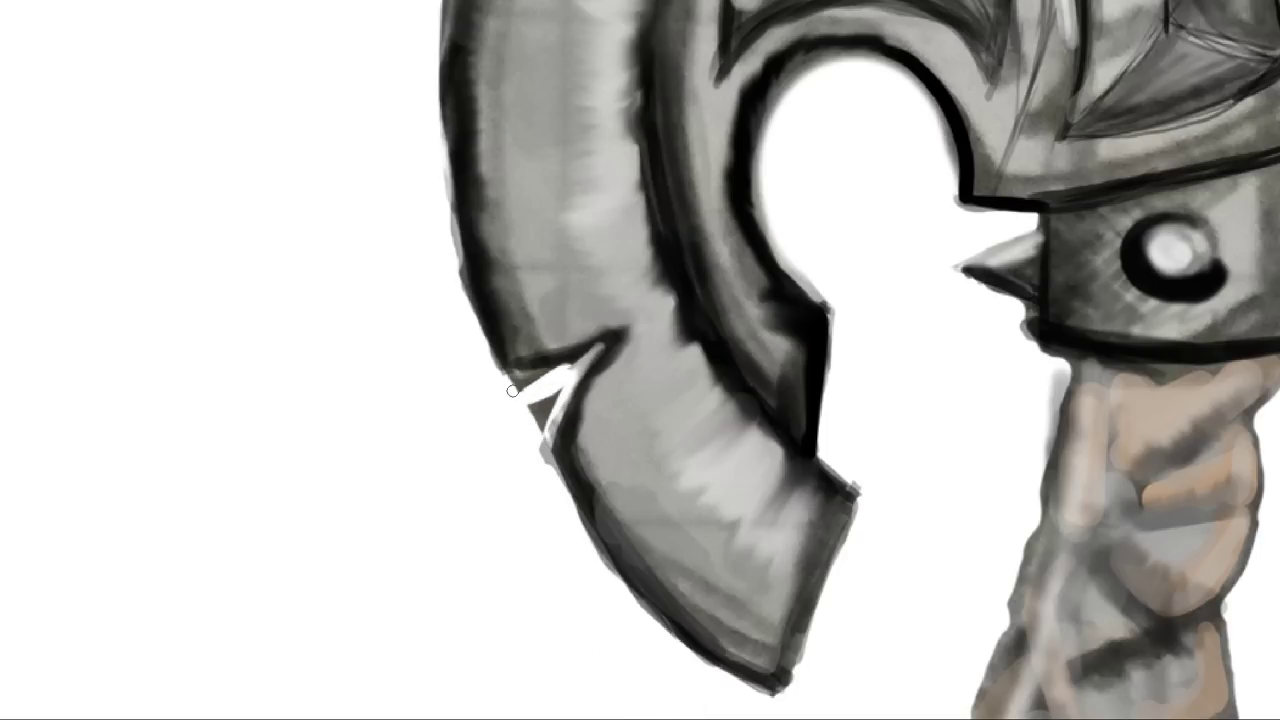
# Trim the ragged grey right blade edge in white and cut a deep wedge notch into it.
pyautogui.scroll(-3, 563, 410)
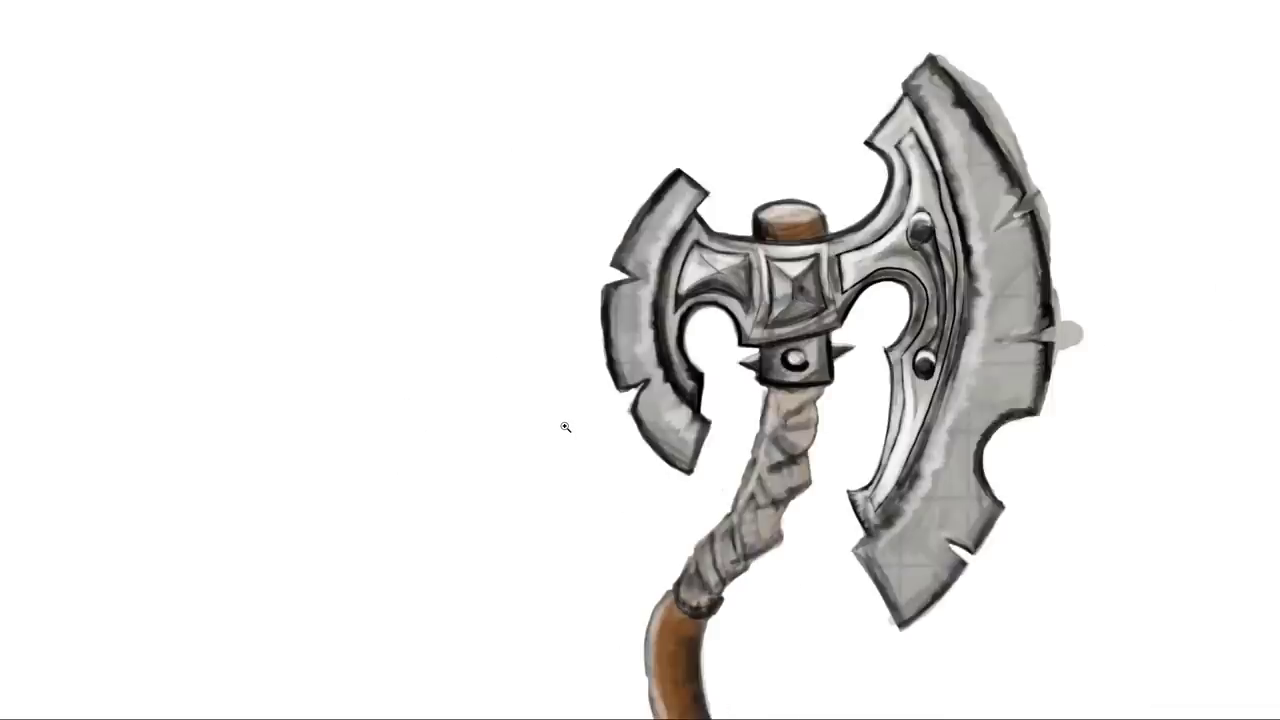
pyautogui.scroll(2, 1029, 209)
pyautogui.scroll(5, 929, 234)
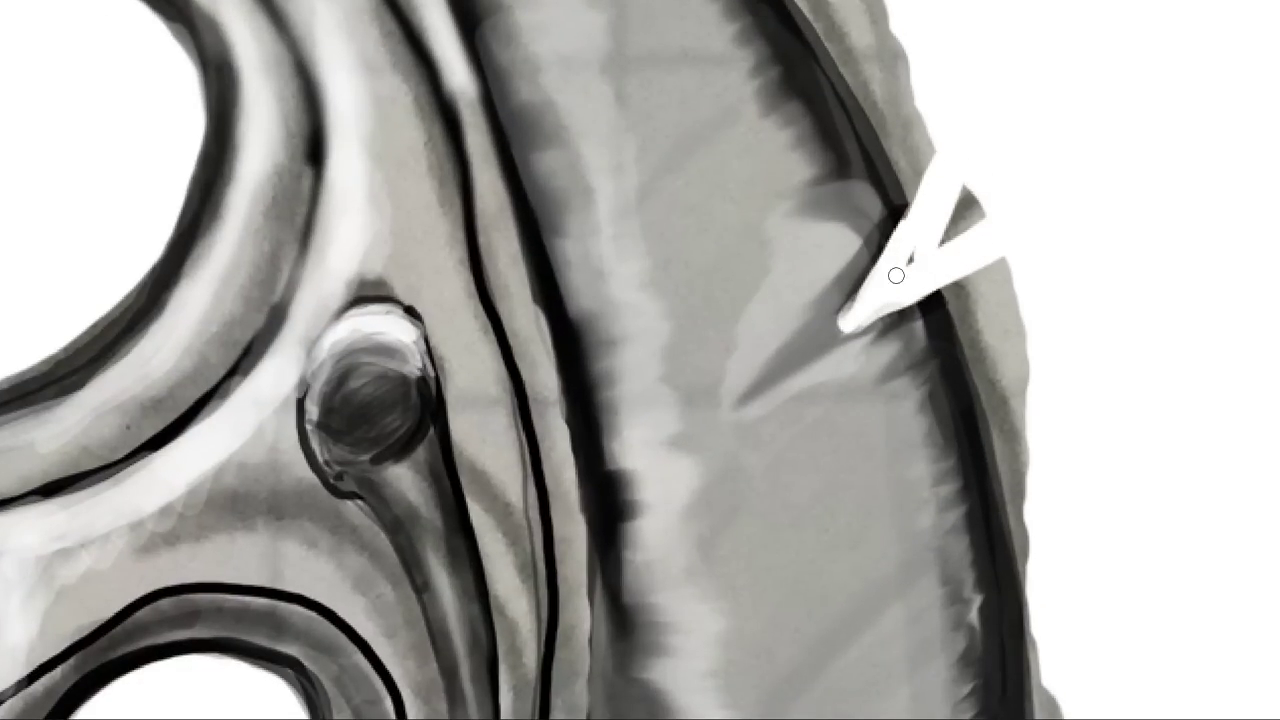
pyautogui.moveTo(983, 209)
pyautogui.mouseDown()
pyautogui.moveTo(1014, 371)
pyautogui.moveTo(1002, 361)
pyautogui.mouseUp()
pyautogui.moveTo(973, 304)
pyautogui.mouseDown()
pyautogui.moveTo(1002, 411)
pyautogui.moveTo(934, 500)
pyautogui.moveTo(926, 372)
pyautogui.moveTo(914, 383)
pyautogui.moveTo(874, 614)
pyautogui.moveTo(850, 567)
pyautogui.mouseUp()
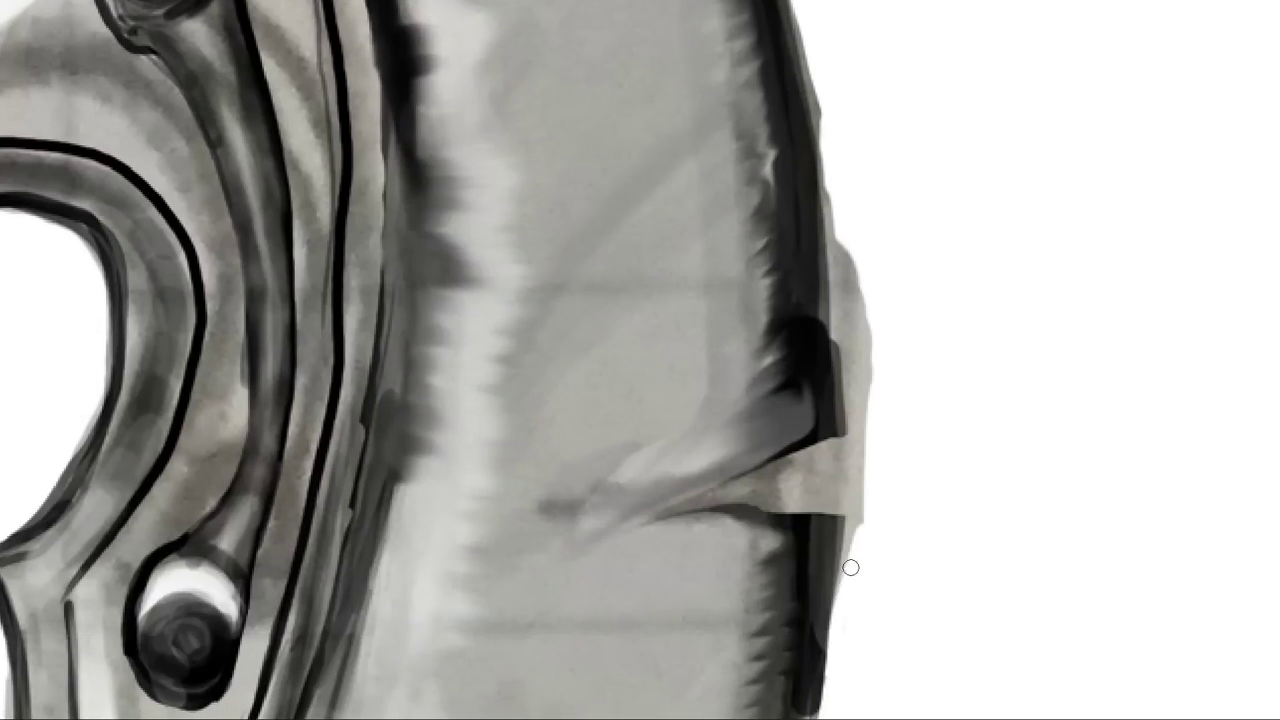
pyautogui.moveTo(745, 497); pyautogui.dragTo(848, 478)
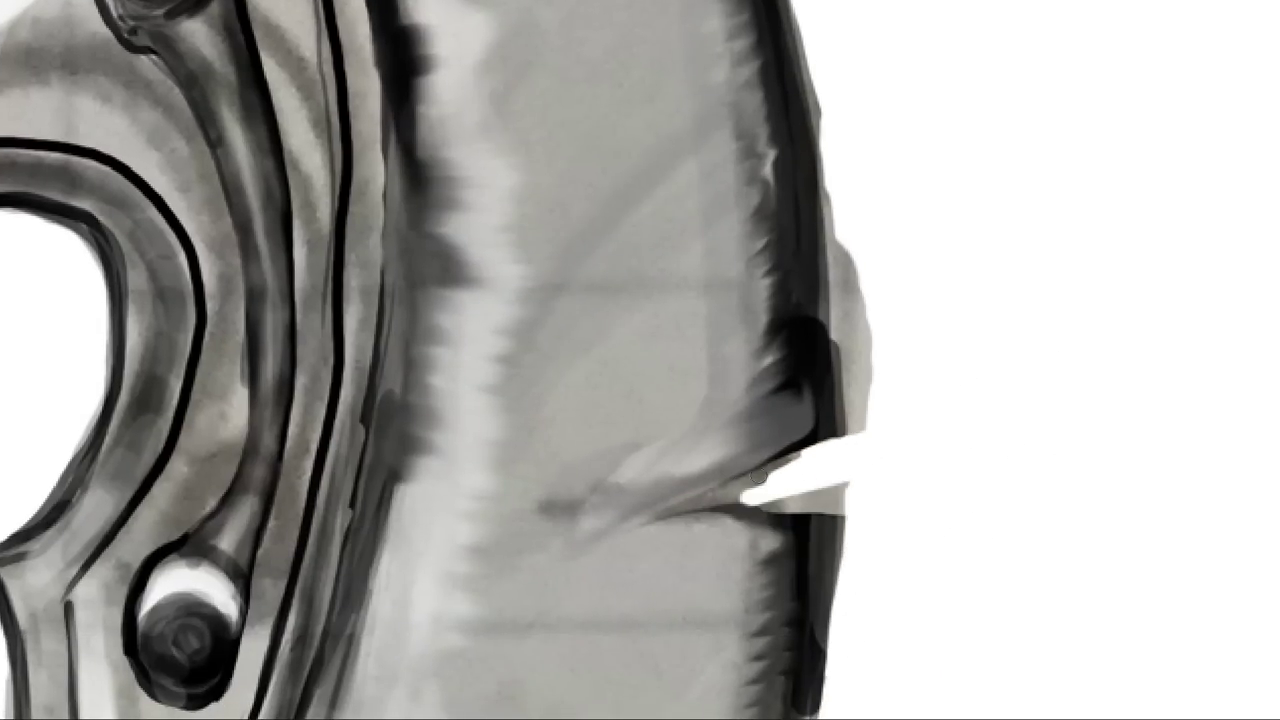
pyautogui.moveTo(758, 476); pyautogui.dragTo(652, 516)
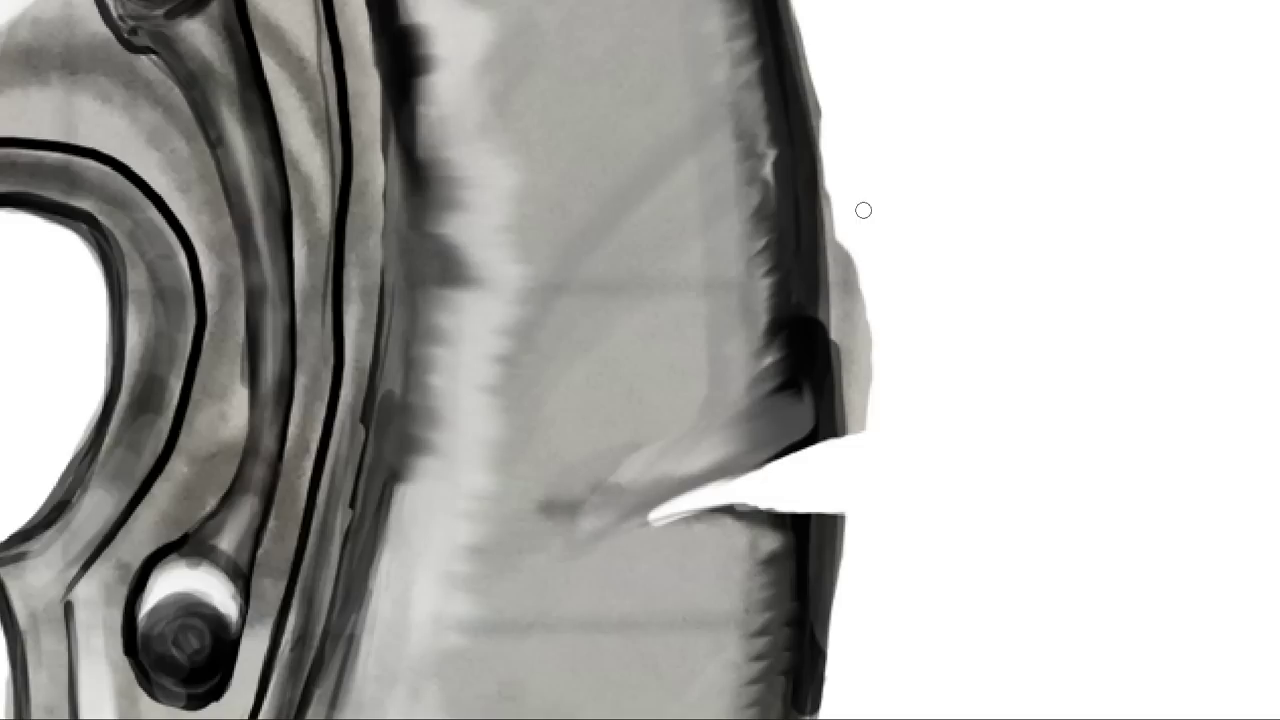
# Paint out the grey protrusion, carve a concave notch in the upper-right edge, and whiten the edge.
pyautogui.moveTo(863, 210); pyautogui.dragTo(846, 221)
pyautogui.keyDown('shift'); pyautogui.moveTo(855, 340); pyautogui.dragTo(960, 603, button='middle'); pyautogui.keyUp('shift')
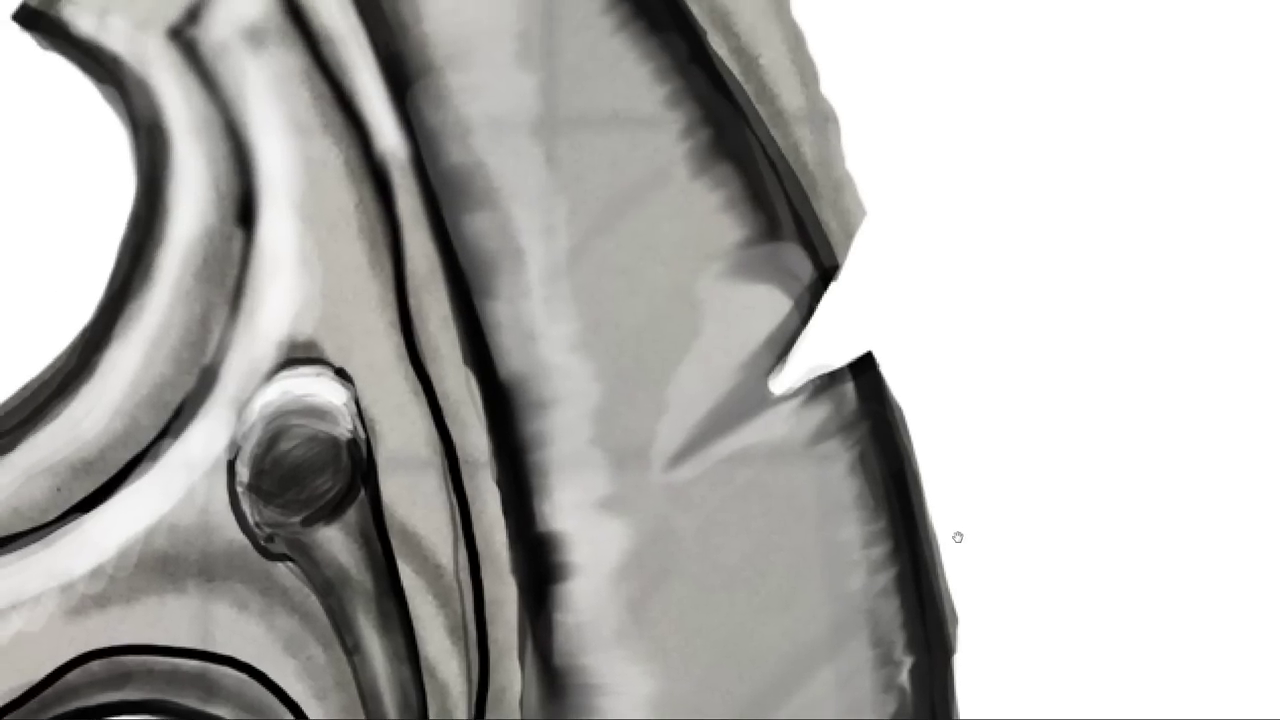
pyautogui.moveTo(947, 472); pyautogui.dragTo(975, 507, button='middle')
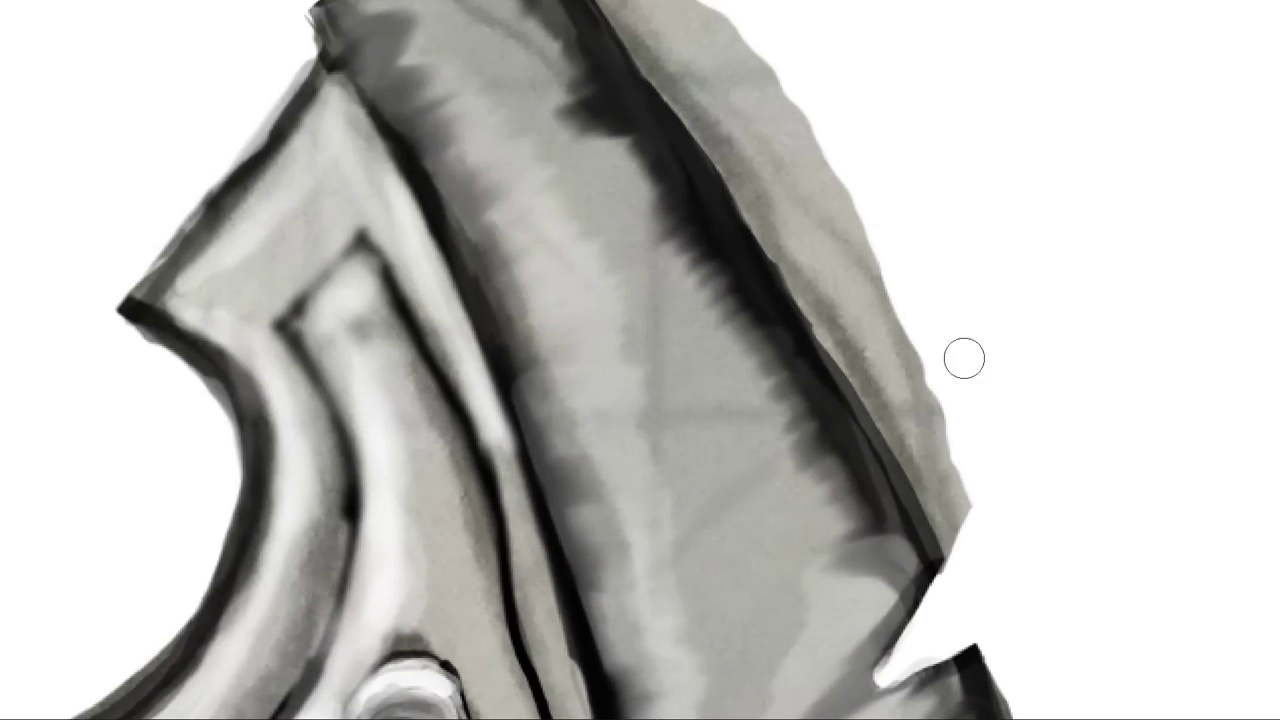
pyautogui.moveTo(931, 288)
pyautogui.mouseDown()
pyautogui.moveTo(857, 114)
pyautogui.moveTo(889, 220)
pyautogui.moveTo(871, 234)
pyautogui.moveTo(1065, 486)
pyautogui.moveTo(1034, 509)
pyautogui.moveTo(889, 277)
pyautogui.mouseUp()
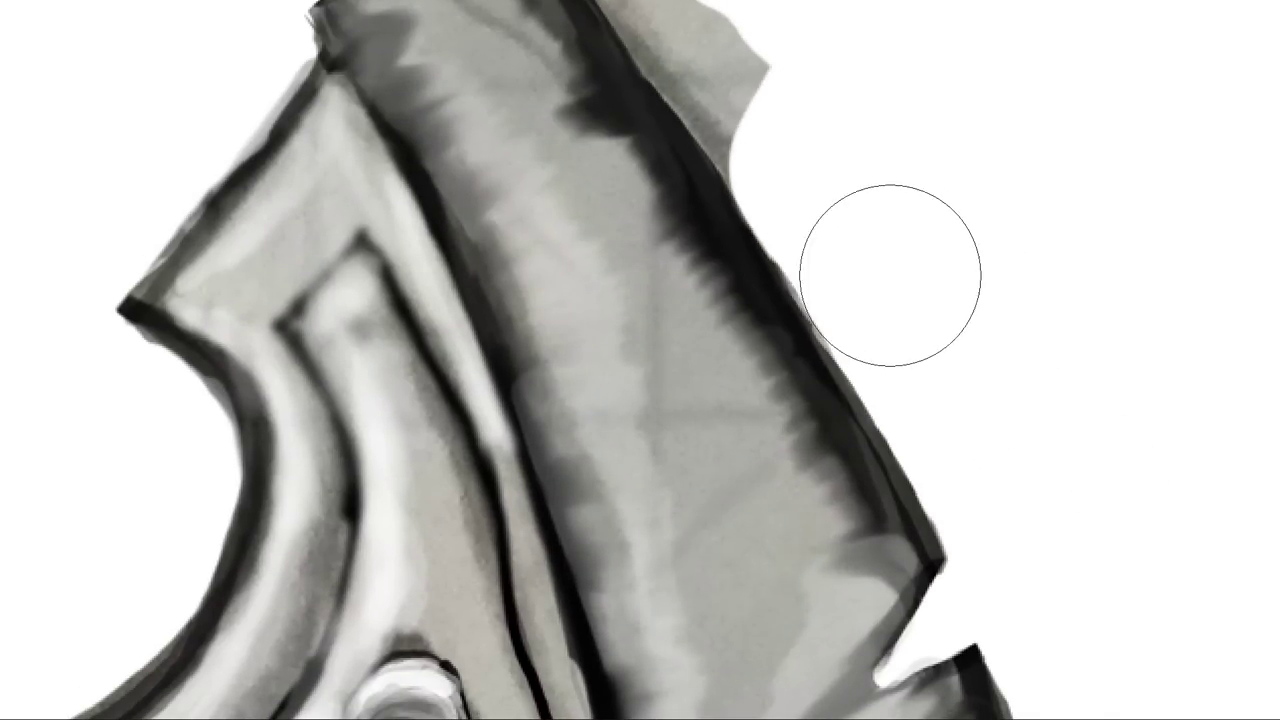
pyautogui.moveTo(889, 277)
pyautogui.mouseDown(button='middle')
pyautogui.moveTo(1031, 509)
pyautogui.moveTo(1000, 420)
pyautogui.mouseUp(button='middle')
pyautogui.moveTo(1000, 420)
pyautogui.mouseDown()
pyautogui.moveTo(957, 357)
pyautogui.moveTo(757, 163)
pyautogui.moveTo(1021, 484)
pyautogui.moveTo(886, 337)
pyautogui.moveTo(960, 414)
pyautogui.mouseUp()
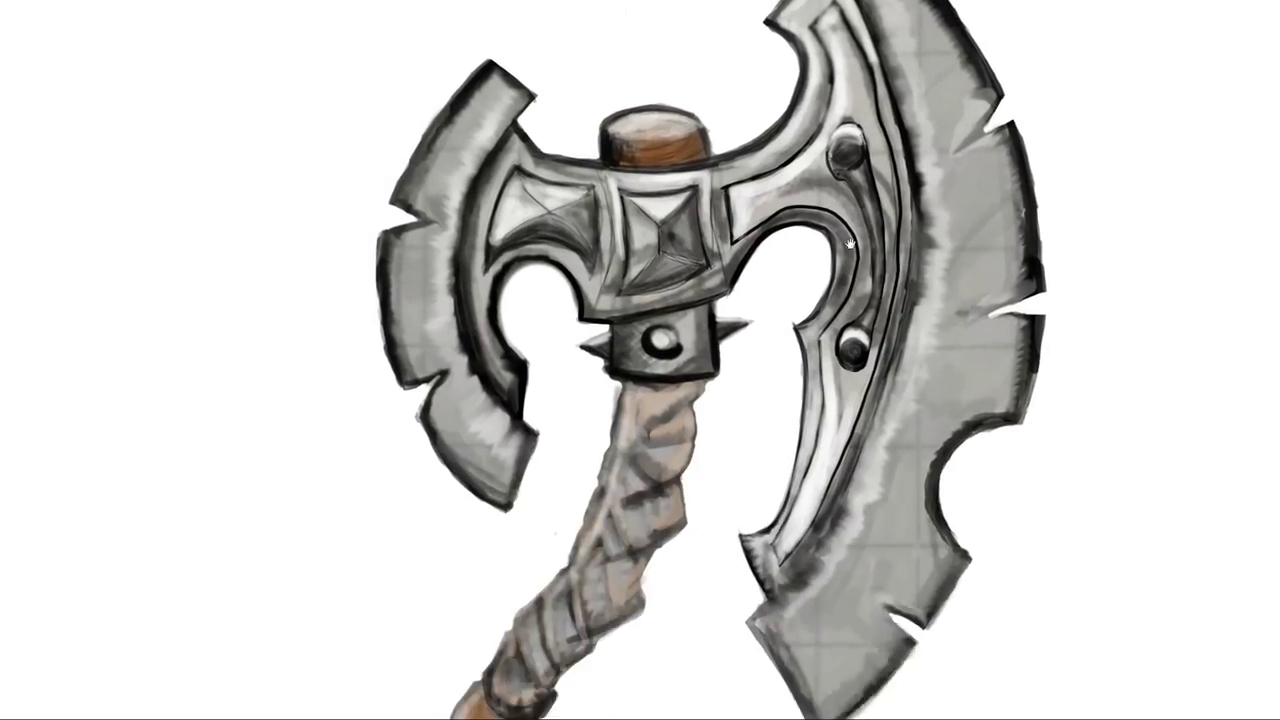
pyautogui.moveTo(912, 563)
pyautogui.mouseDown(button='middle')
pyautogui.moveTo(811, 326)
pyautogui.moveTo(882, 140)
pyautogui.moveTo(815, 290)
pyautogui.moveTo(956, 413)
pyautogui.moveTo(1015, 261)
pyautogui.moveTo(791, 547)
pyautogui.mouseUp(button='middle')
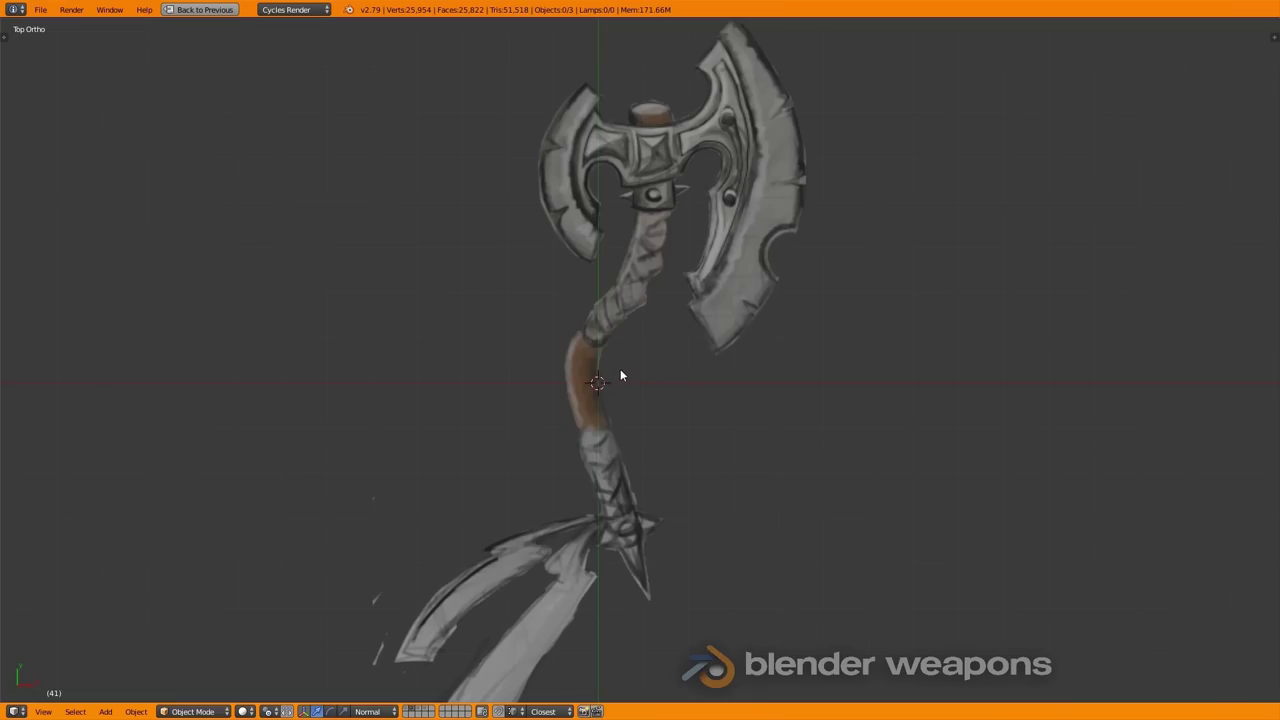
# Add a cube, make it see-through, and scale and place it over the handle top.
pyautogui.scroll(4, 621, 370)
pyautogui.hotkey('shift', 'a')
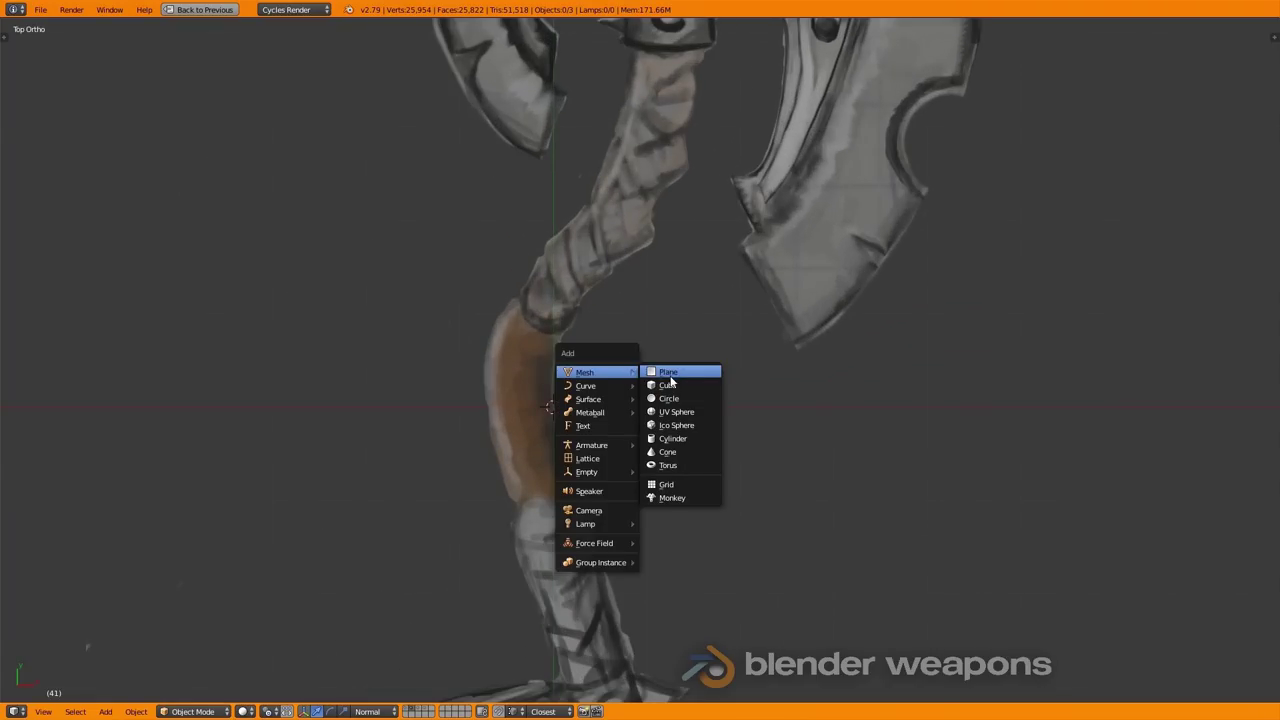
pyautogui.click(672, 385)
pyautogui.press('Tab')
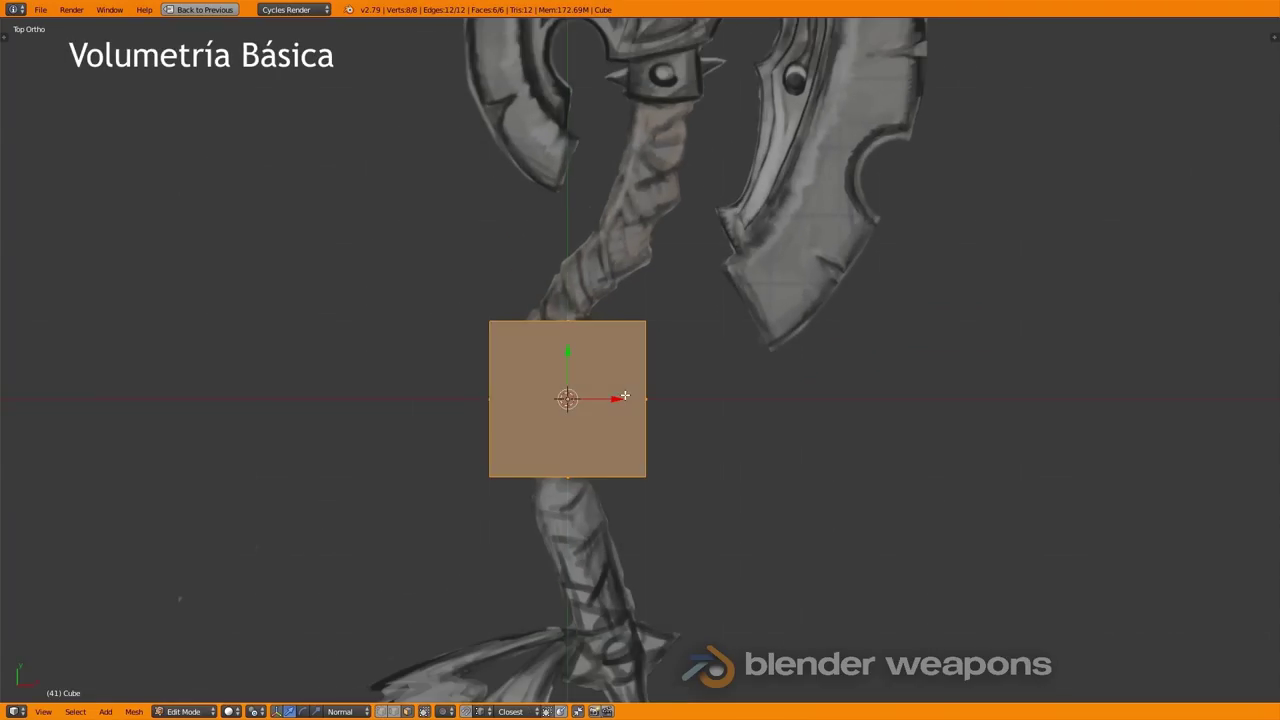
pyautogui.scroll(2, 609, 412)
pyautogui.press('z')
pyautogui.press('s')
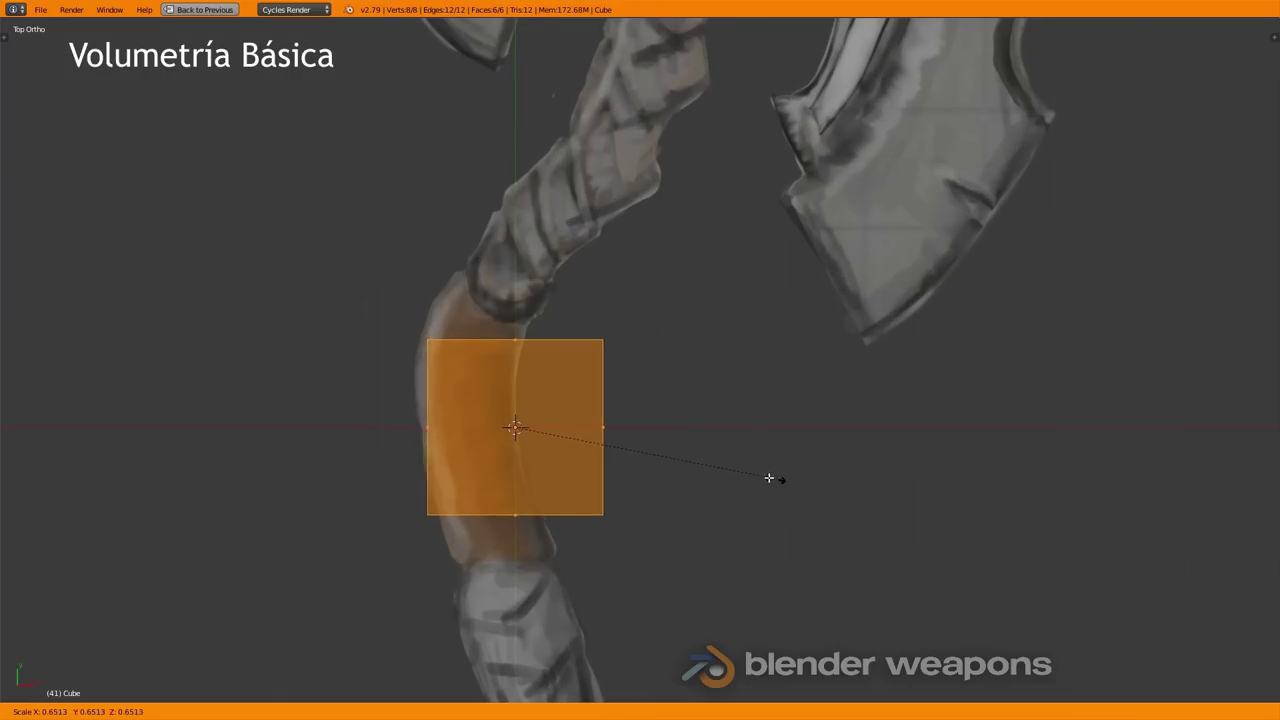
pyautogui.click(722, 478)
pyautogui.press('g')
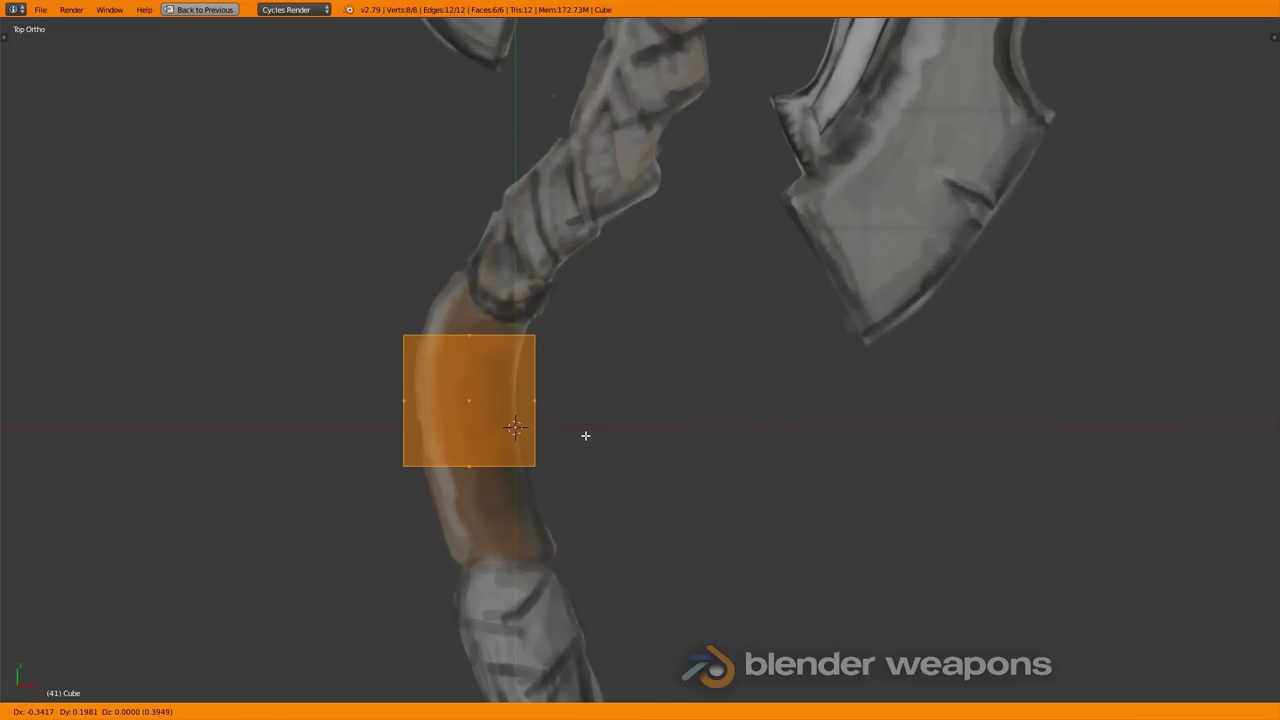
pyautogui.click(586, 437)
pyautogui.press('s')
pyautogui.click(690, 462)
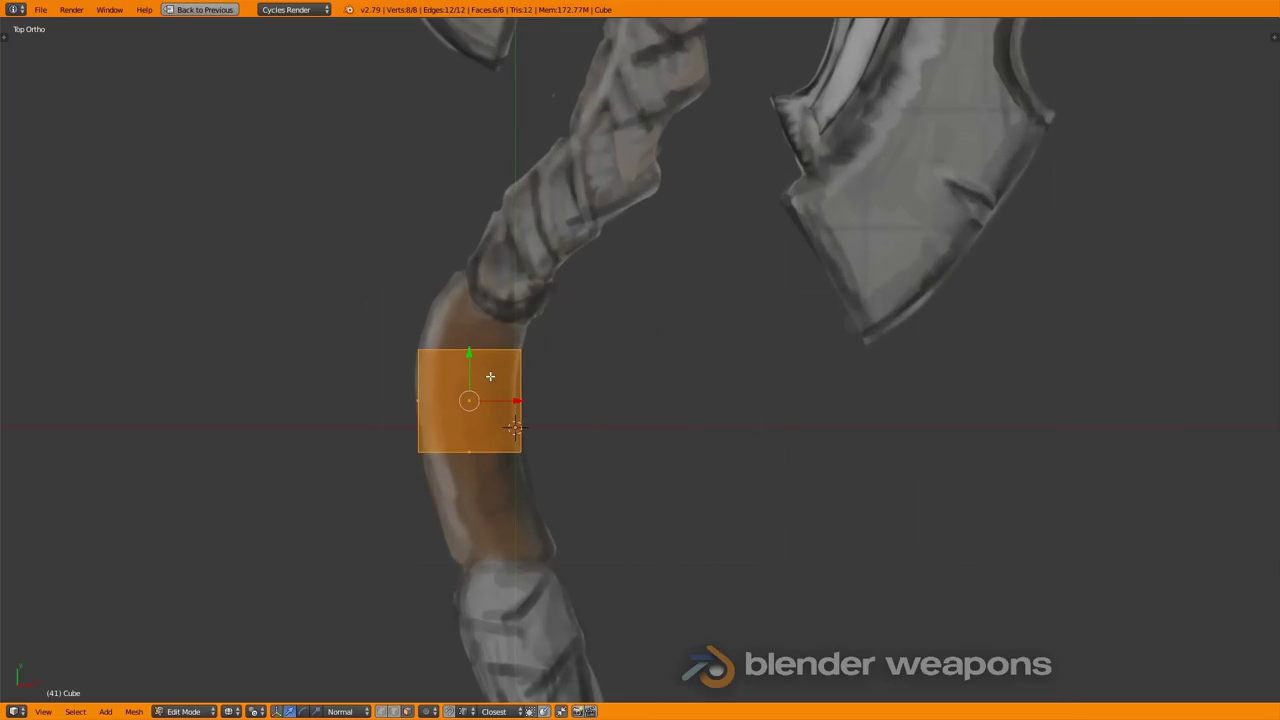
# Extrude the cube's top face in segments up the bending handle to the axe head.
pyautogui.rightClick(478, 354)
pyautogui.keyDown('shift'); pyautogui.moveTo(491, 363); pyautogui.dragTo(491, 493, button='middle'); pyautogui.keyUp('shift')
pyautogui.scroll(1, 491, 493)
pyautogui.keyDown('ctrl'); pyautogui.rightClick(544, 407); pyautogui.keyUp('ctrl')
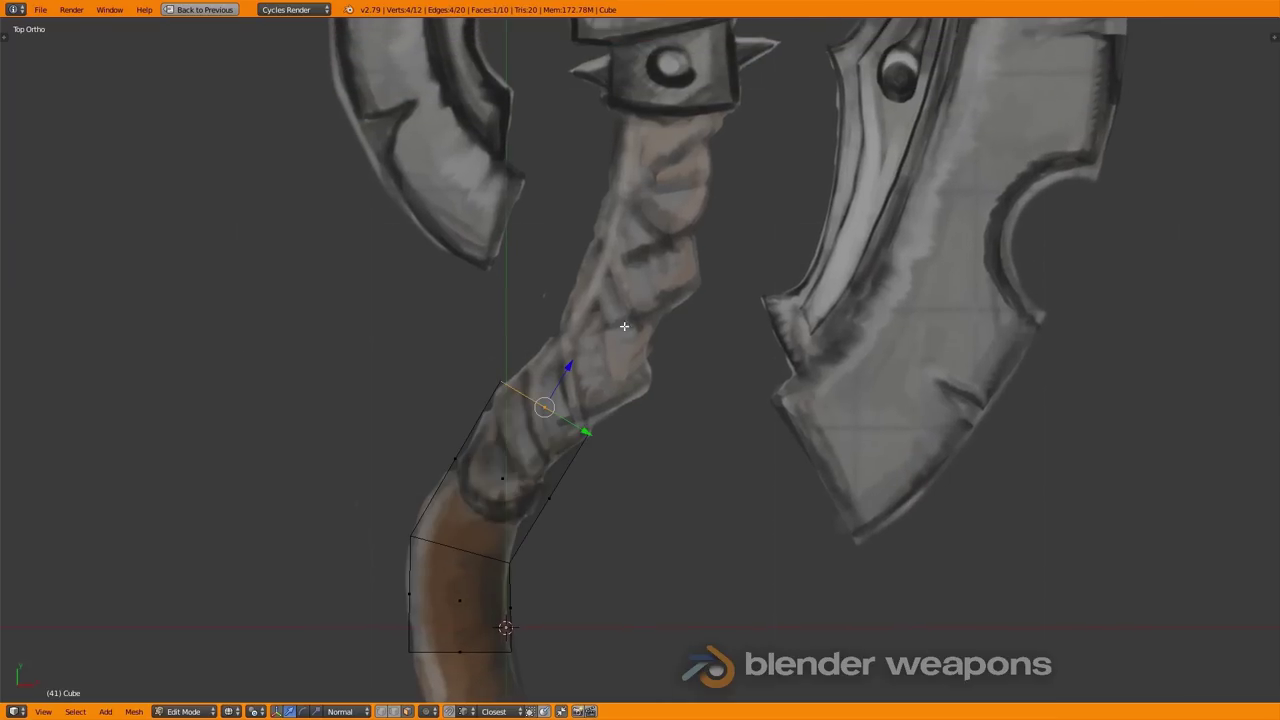
pyautogui.keyDown('ctrl'); pyautogui.rightClick(632, 280); pyautogui.keyUp('ctrl')
pyautogui.keyDown('ctrl'); pyautogui.rightClick(676, 110); pyautogui.keyUp('ctrl')
pyautogui.keyDown('shift'); pyautogui.moveTo(676, 110); pyautogui.dragTo(553, 414, button='middle'); pyautogui.keyUp('shift')
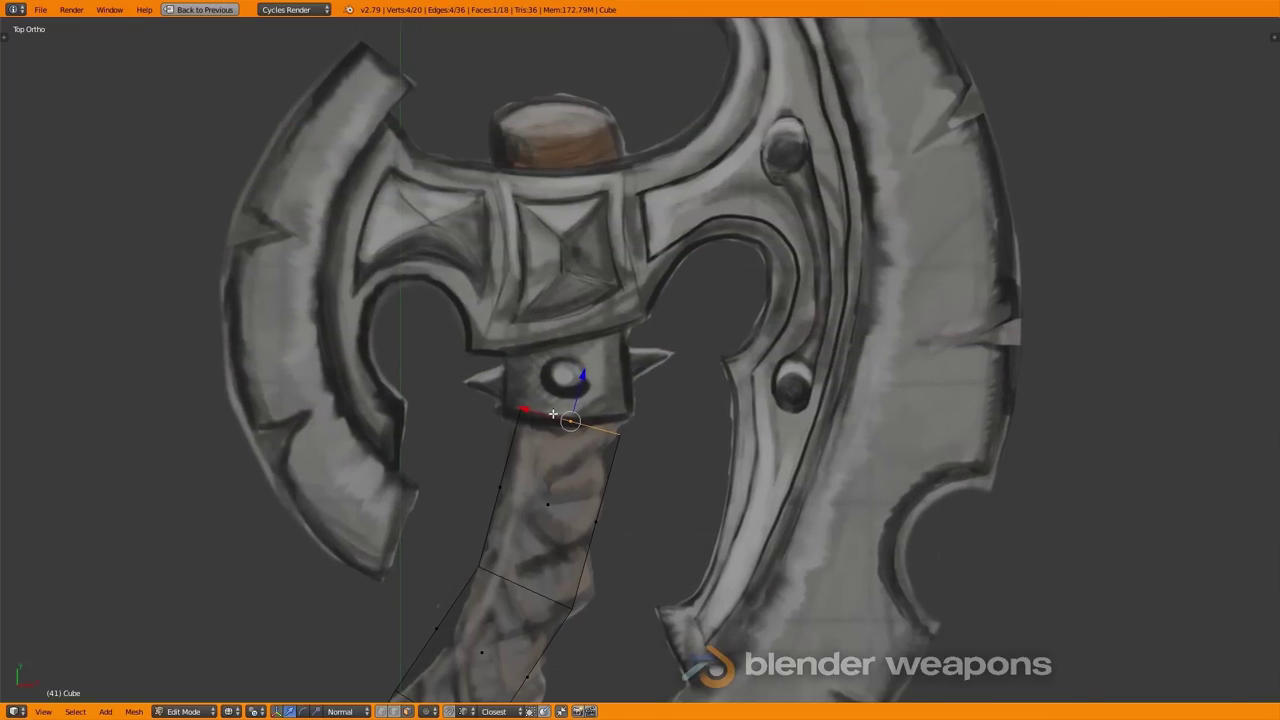
pyautogui.keyDown('ctrl'); pyautogui.rightClick(546, 120); pyautogui.keyUp('ctrl')
pyautogui.keyDown('shift'); pyautogui.moveTo(566, 291); pyautogui.dragTo(558, 455, button='middle'); pyautogui.keyUp('shift')
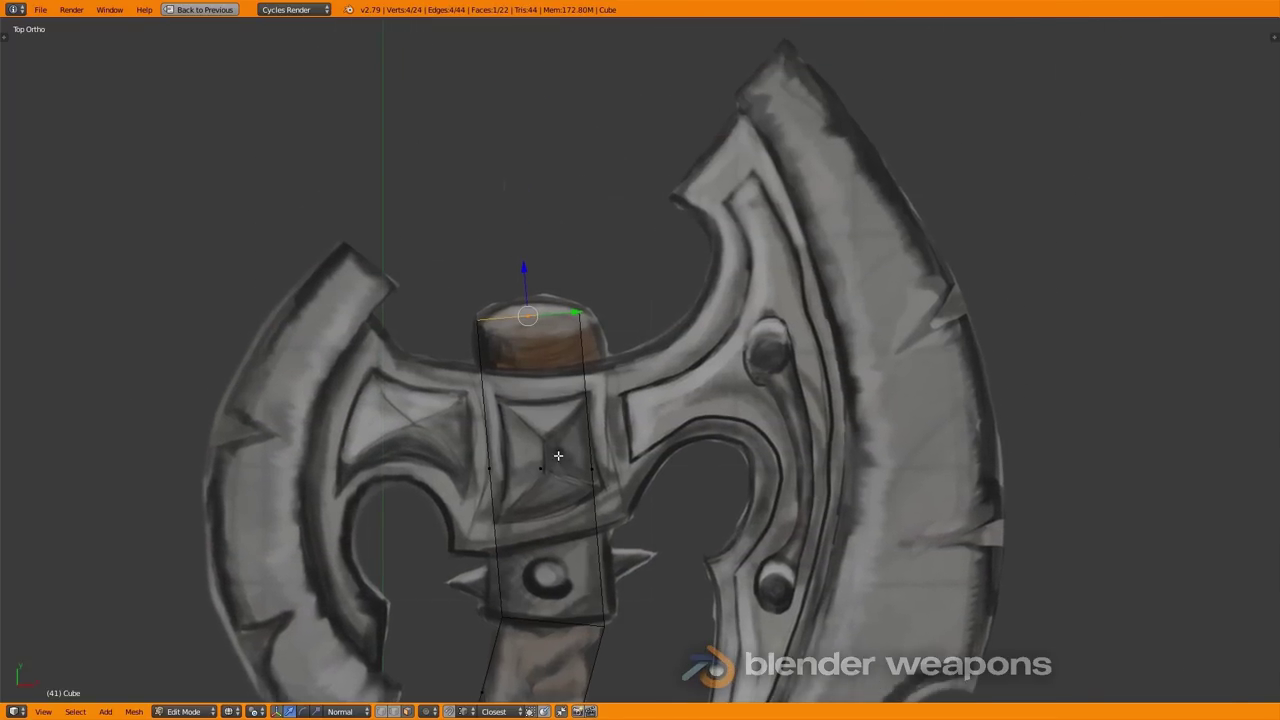
# Cut an edge loop across the upper segment, then raise and widen the top face.
pyautogui.hotkey('ctrl', 'r')
pyautogui.click(585, 500)
pyautogui.click(587, 463)
pyautogui.scroll(5, 560, 400)
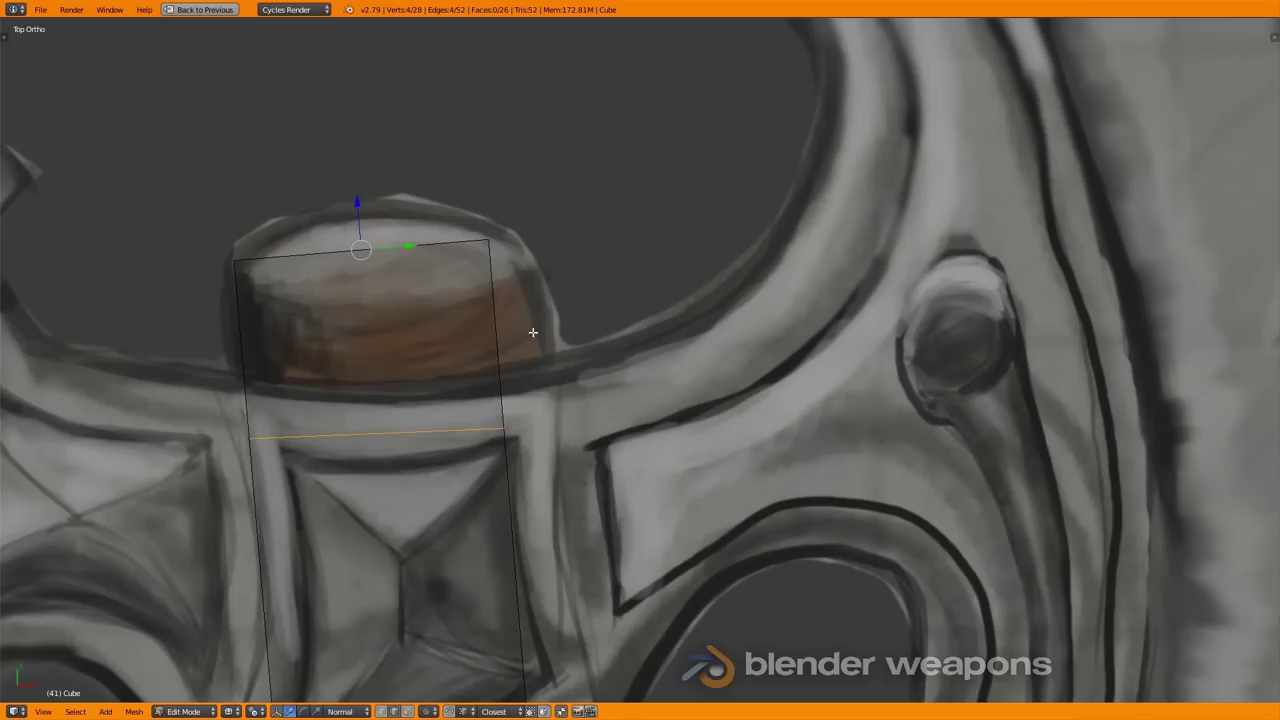
pyautogui.click(378, 270)
pyautogui.press('g')
pyautogui.click(423, 294)
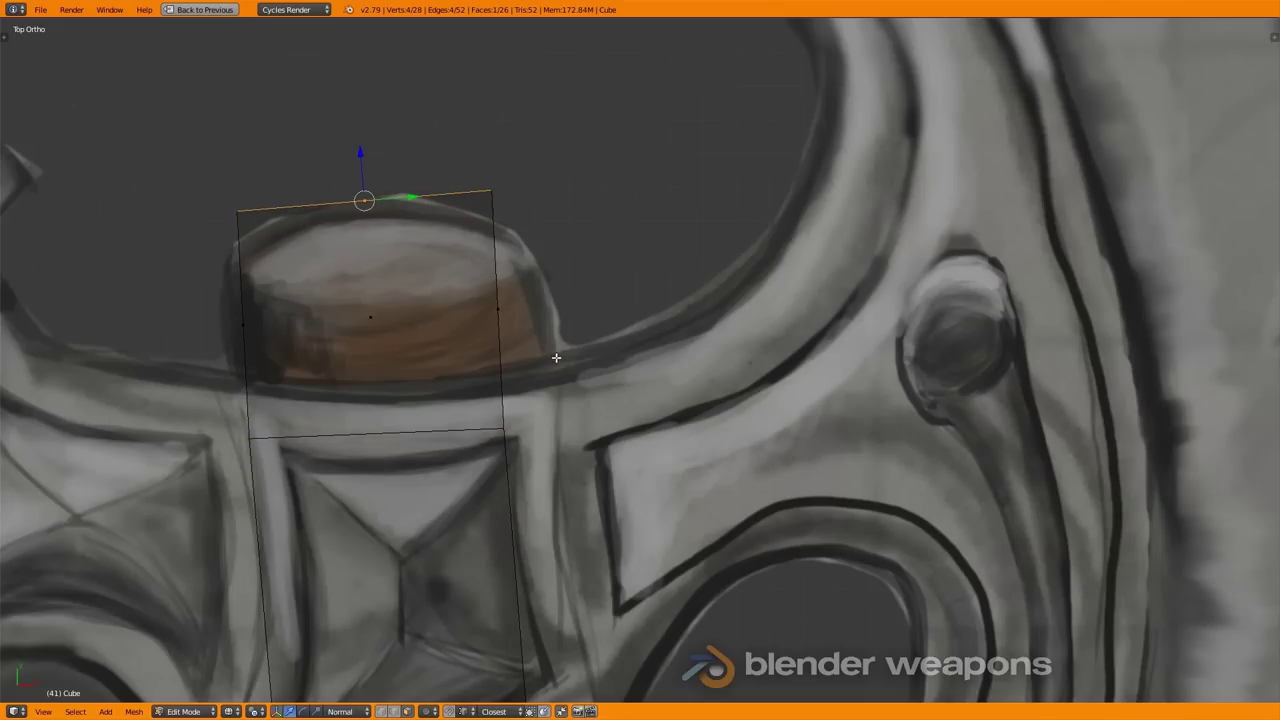
pyautogui.press('s')
pyautogui.click(643, 366)
# Reposition the lower edge loop to match the painted cap.
pyautogui.hotkey('ctrl', 'Tab')
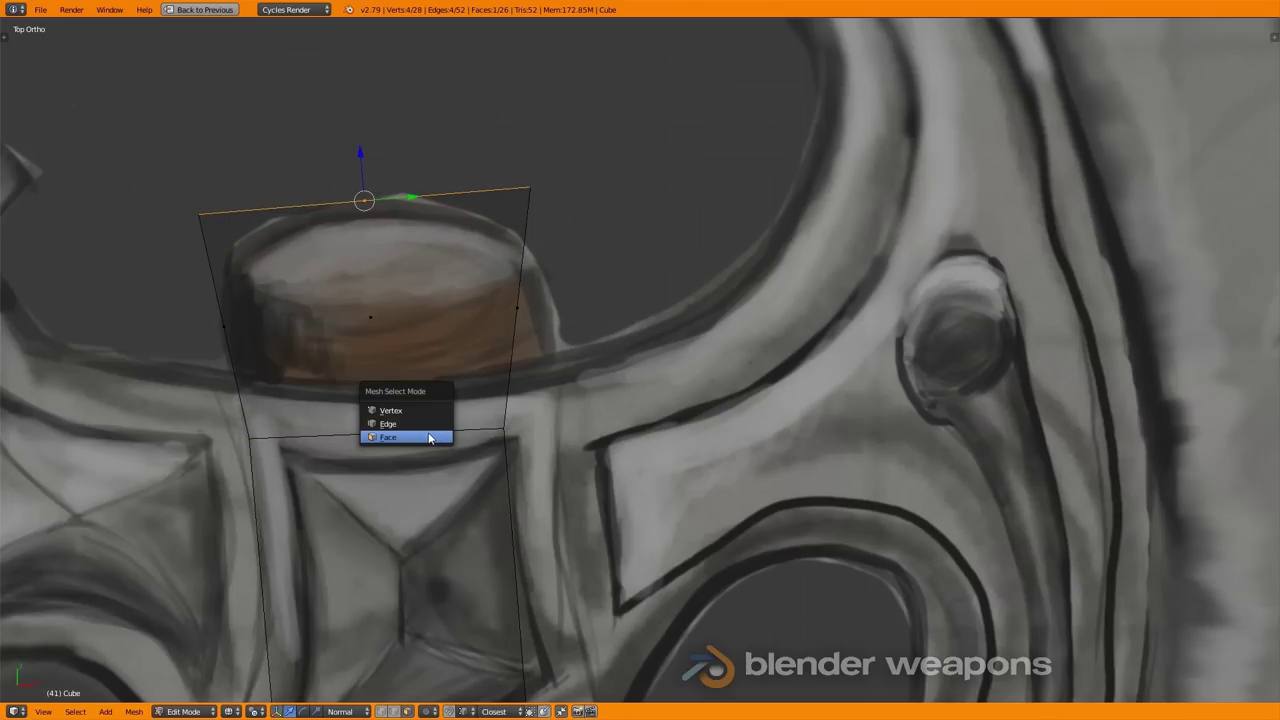
pyautogui.click(428, 430)
pyautogui.keyDown('alt'); pyautogui.rightClick(425, 429); pyautogui.keyUp('alt')
pyautogui.press('g')
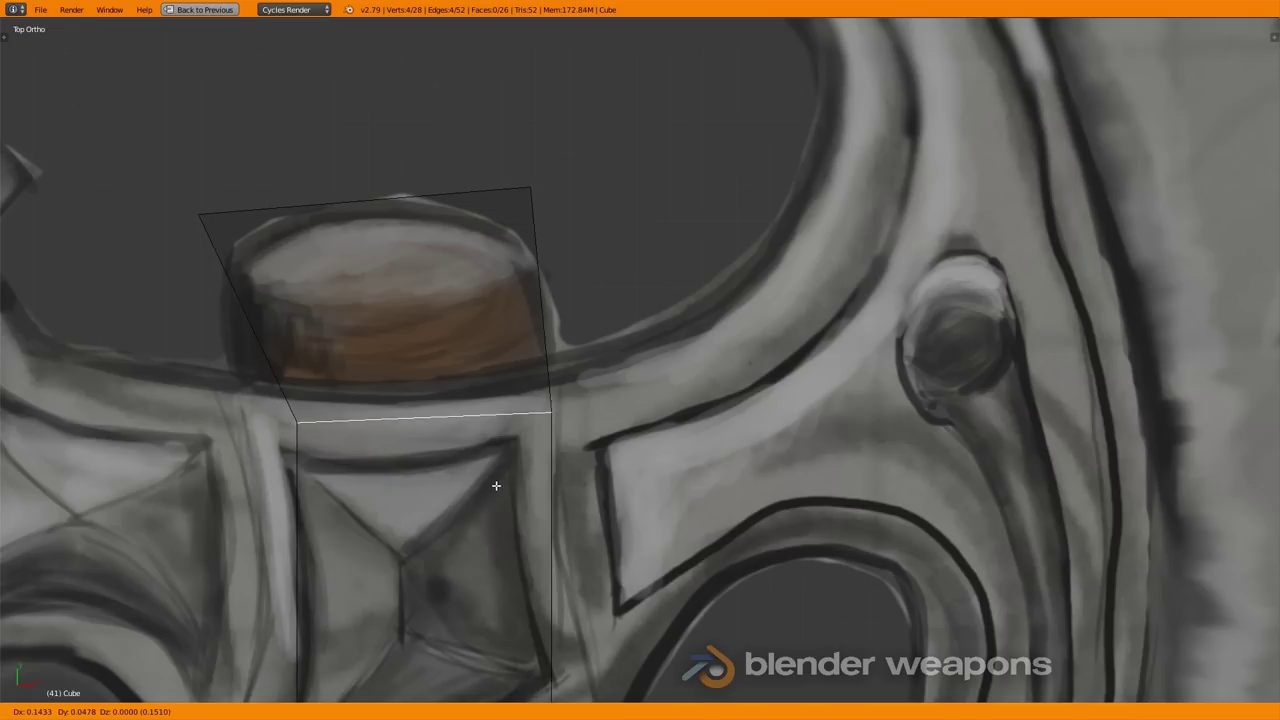
pyautogui.click(467, 471)
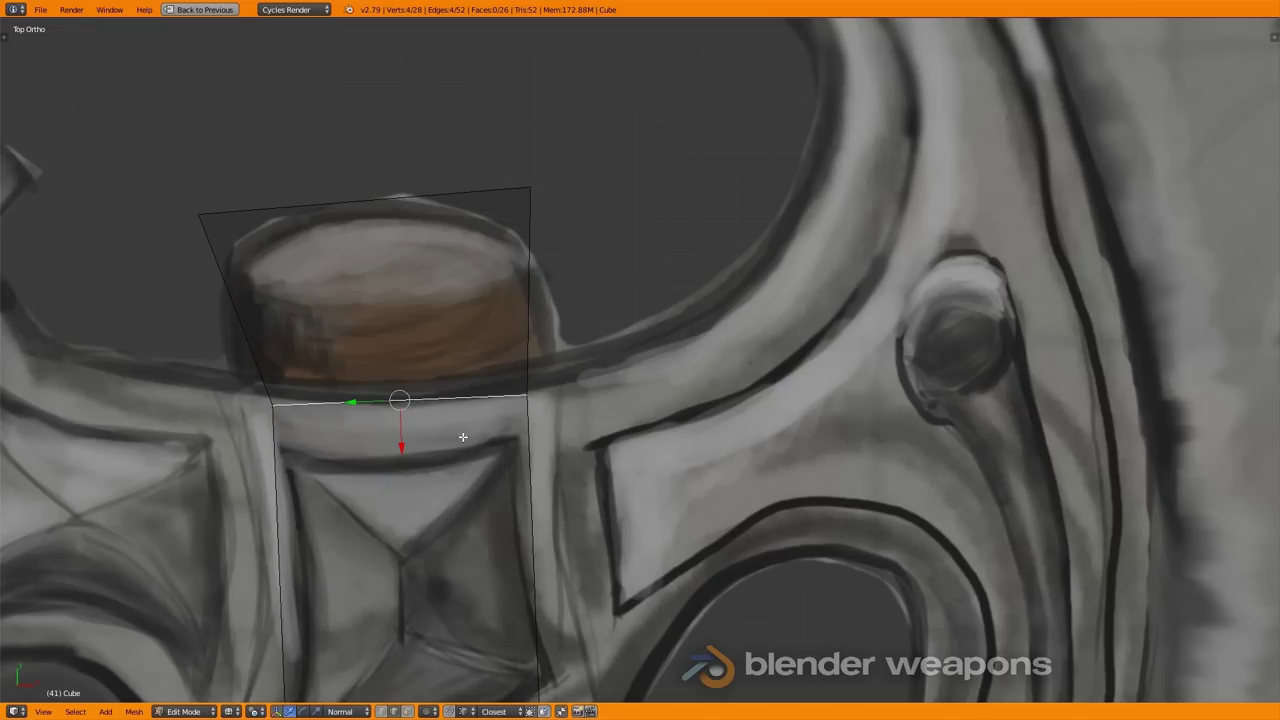
# Add an edge loop near the box's top and switch to vertex select mode.
pyautogui.scroll(-2, 437, 382)
pyautogui.scroll(-2, 470, 395)
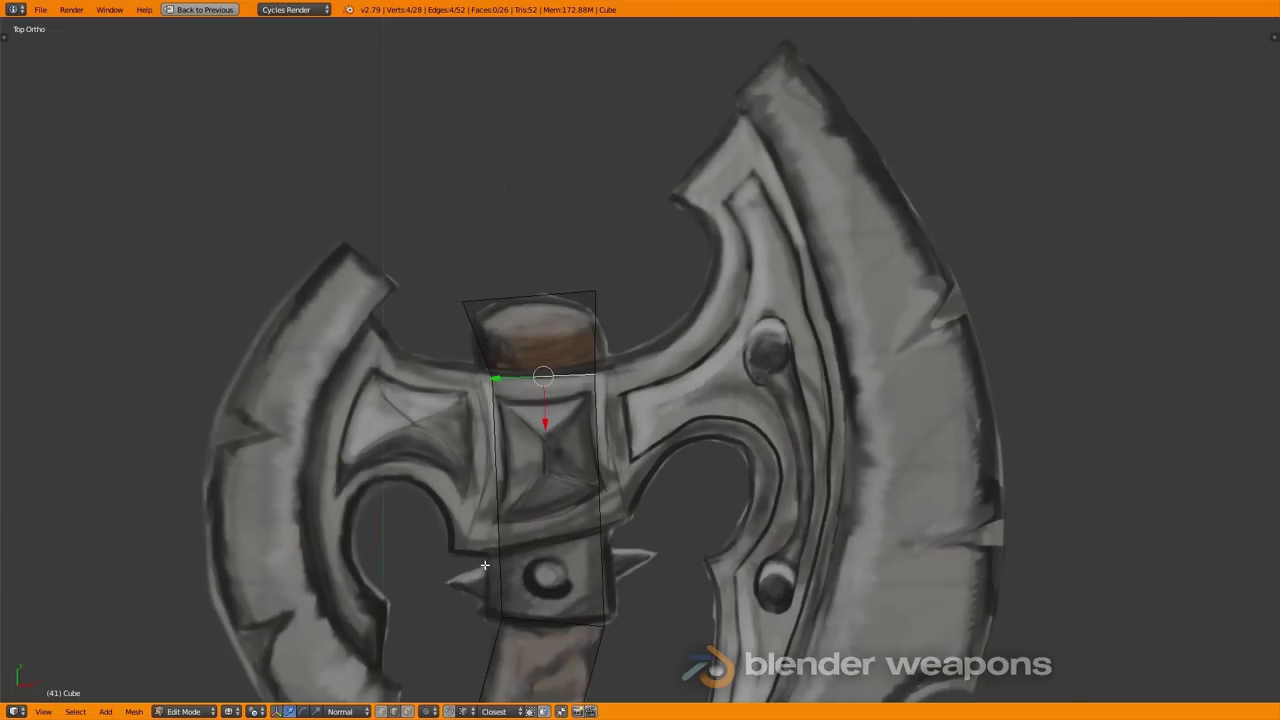
pyautogui.scroll(2, 520, 410)
pyautogui.scroll(2, 553, 423)
pyautogui.scroll(2, 553, 423)
pyautogui.hotkey('ctrl', 'r')
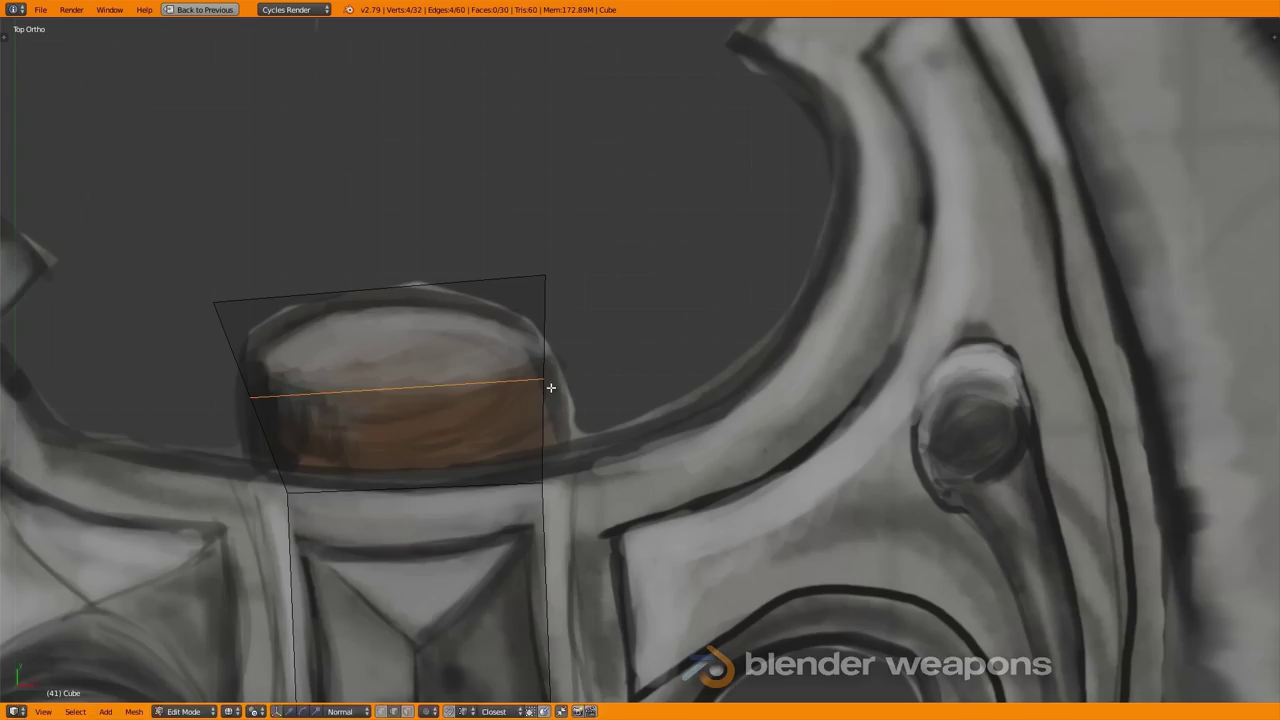
pyautogui.click(551, 394)
pyautogui.click(557, 337)
pyautogui.hotkey('ctrl', 'Tab')
pyautogui.click(430, 273)
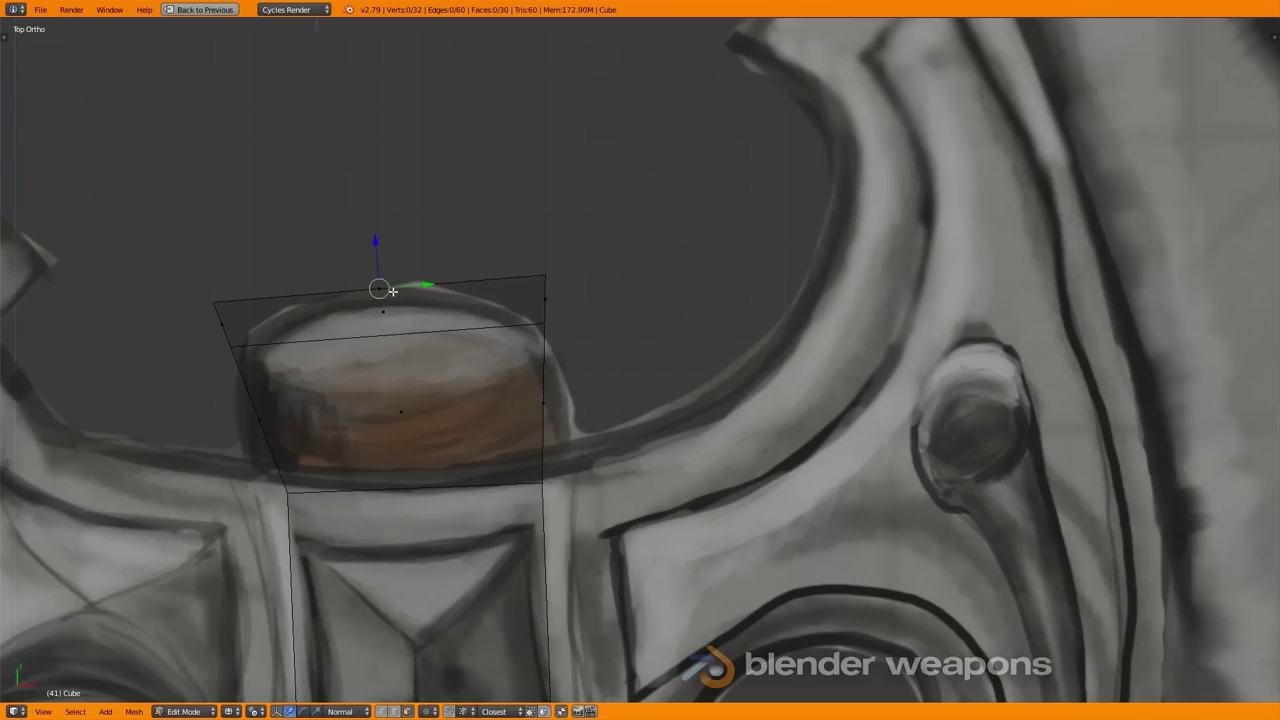
# Extrude the mesh down the shaft and move its end edge onto the pommel guard.
pyautogui.scroll(-3, 720, 363)
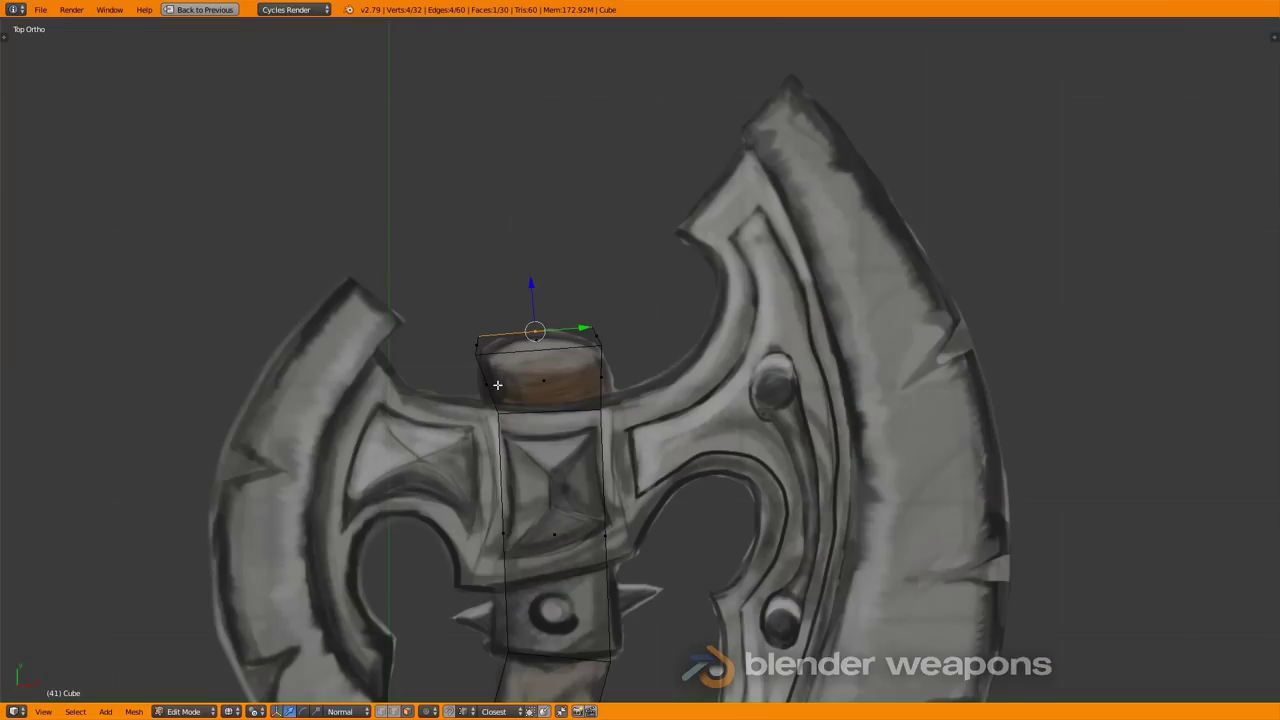
pyautogui.scroll(2, 652, 278)
pyautogui.scroll(2, 652, 278)
pyautogui.scroll(-3, 652, 278)
pyautogui.scroll(3, 586, 420)
pyautogui.moveTo(586, 420)
pyautogui.keyDown('shift'); pyautogui.mouseDown(button='middle')
pyautogui.moveTo(531, 355)
pyautogui.moveTo(536, 89)
pyautogui.mouseUp(button='middle'); pyautogui.keyUp('shift')
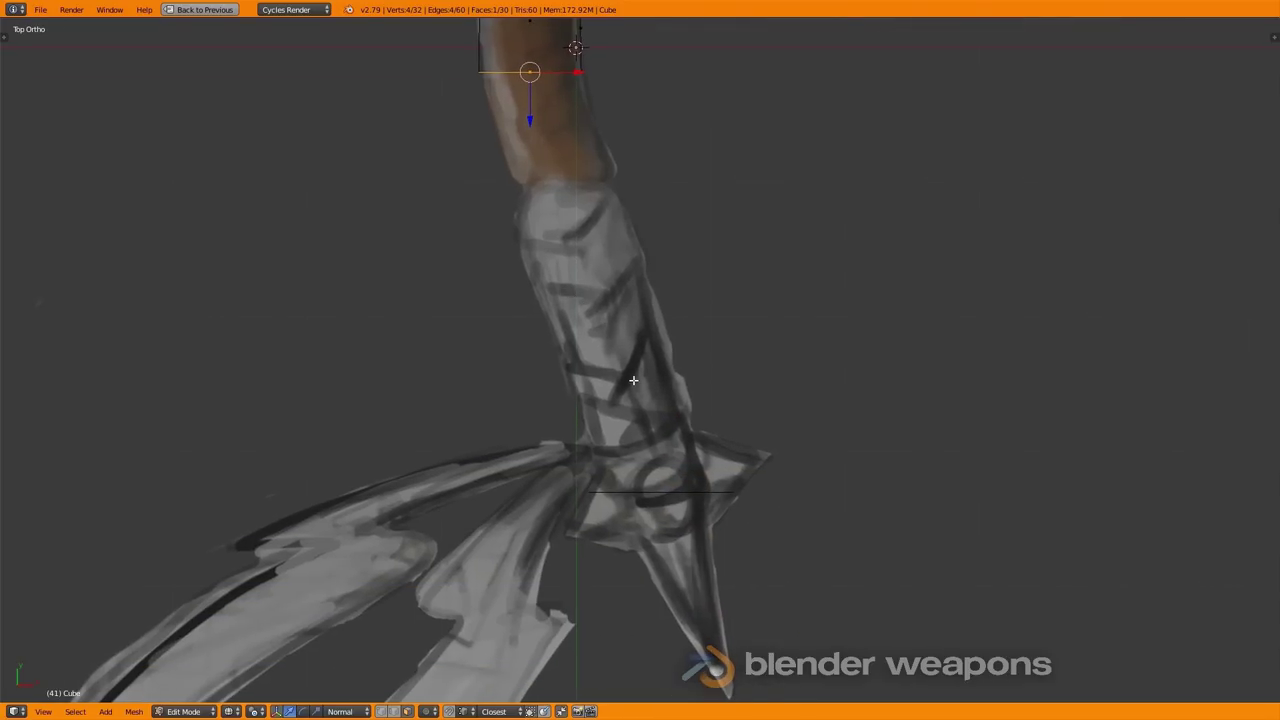
pyautogui.keyDown('ctrl'); pyautogui.click(652, 454); pyautogui.keyUp('ctrl')
pyautogui.moveTo(681, 546)
pyautogui.keyDown('shift'); pyautogui.mouseDown(button='middle')
pyautogui.moveTo(610, 446)
pyautogui.moveTo(586, 373)
pyautogui.moveTo(585, 520)
pyautogui.mouseUp(button='middle'); pyautogui.keyUp('shift')
pyautogui.scroll(-1, 589, 498)
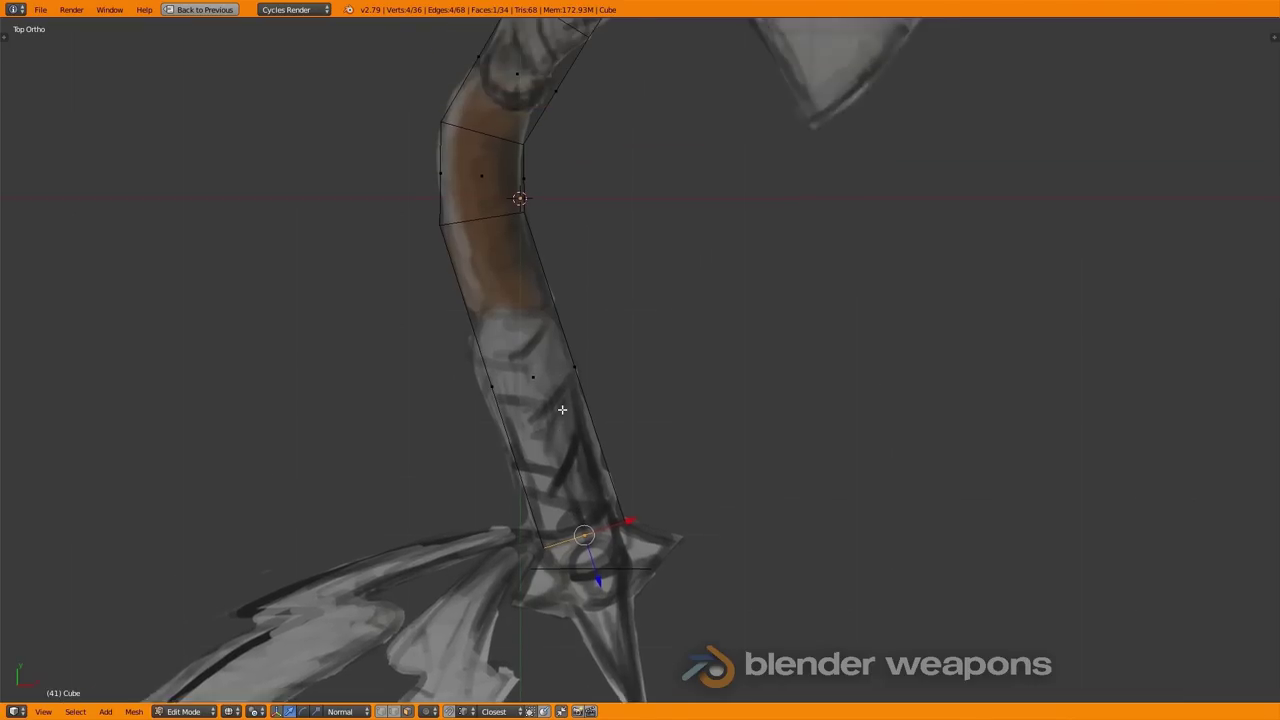
pyautogui.scroll(1, 575, 420)
pyautogui.scroll(1, 565, 380)
pyautogui.press('g')
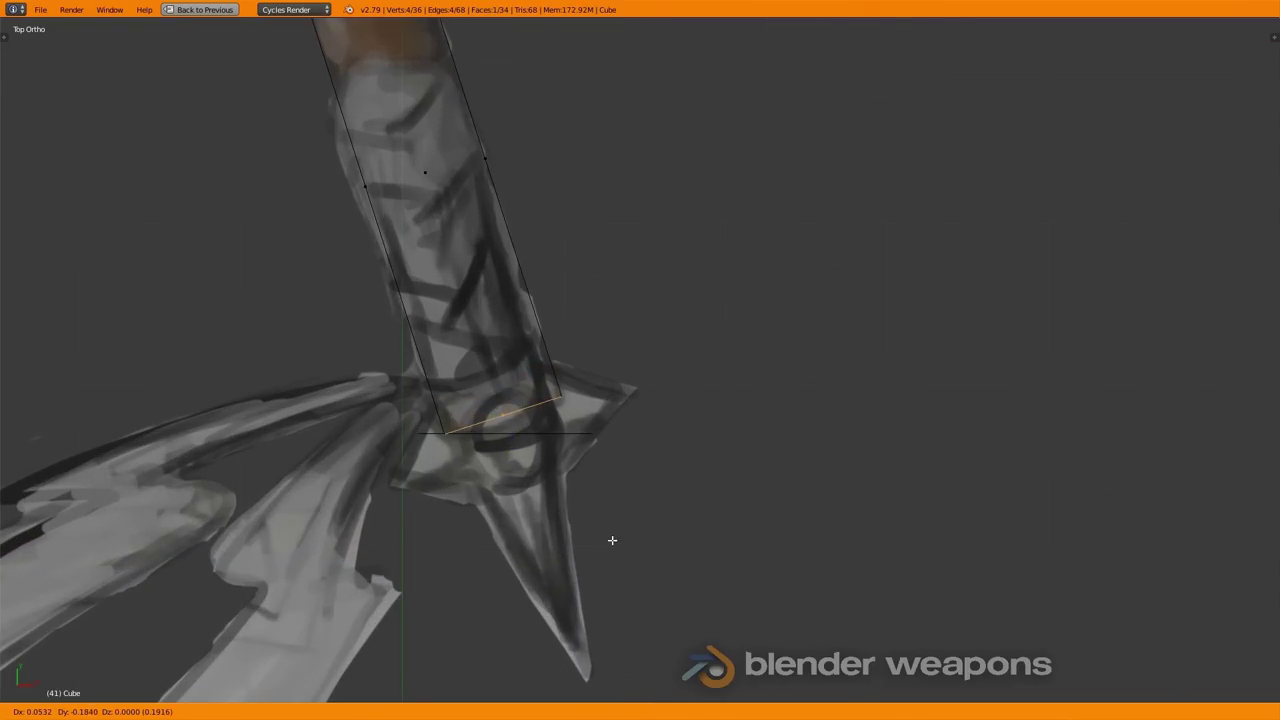
pyautogui.click(612, 540)
# Add several evenly spaced loop cuts along the handle and delete the bottom end face.
pyautogui.scroll(-2, 604, 407)
pyautogui.hotkey('ctrl', 'r')
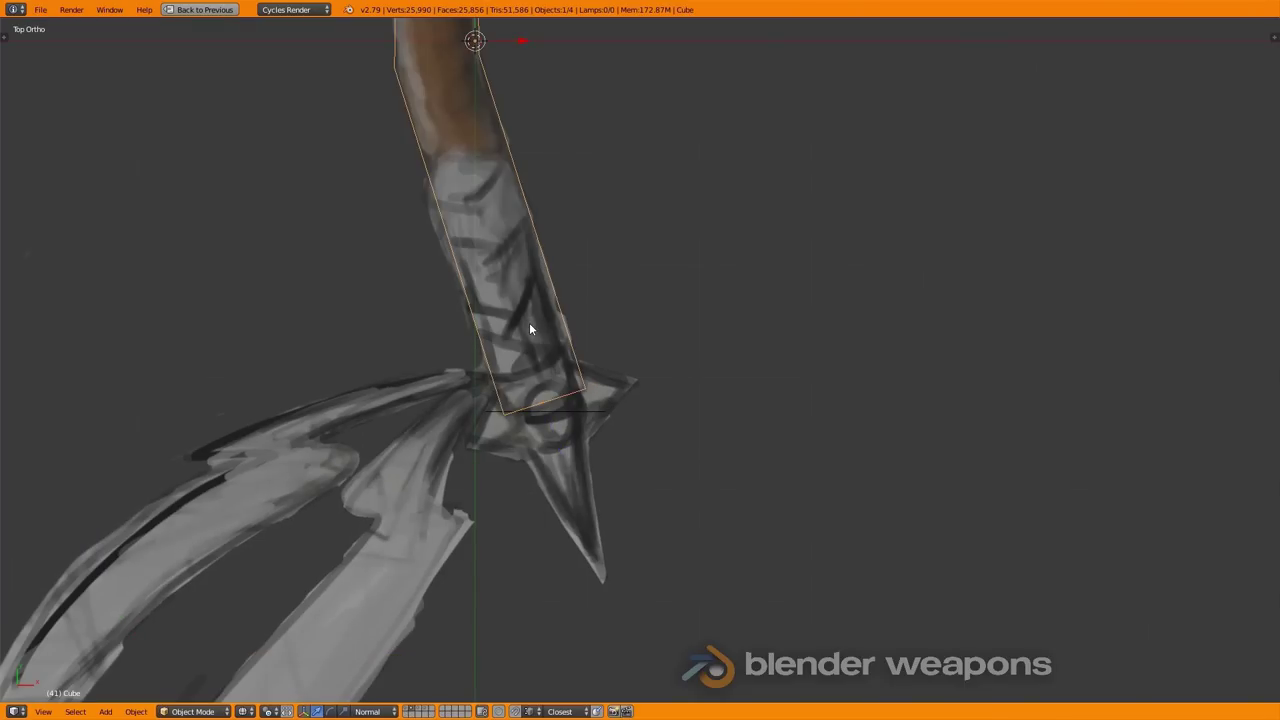
pyautogui.scroll(7, 530, 327)
pyautogui.click(530, 327)
pyautogui.rightClick(570, 418)
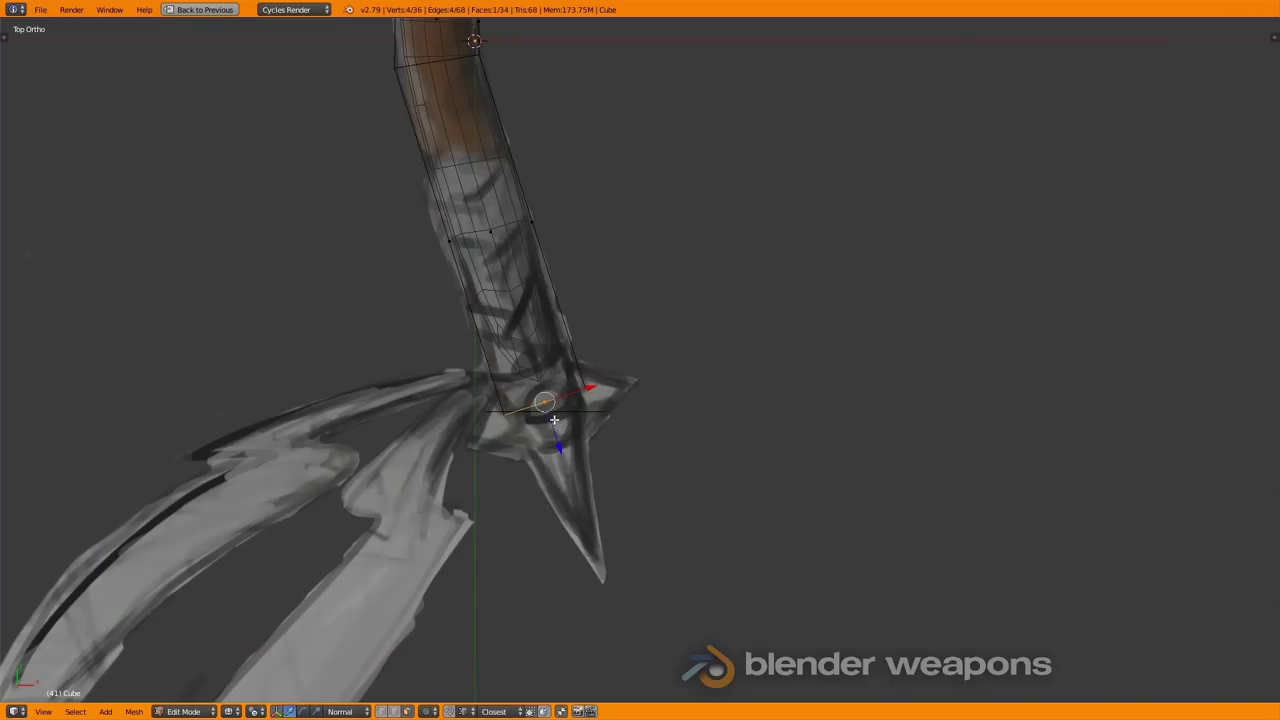
pyautogui.press('x')
pyautogui.click(548, 443)
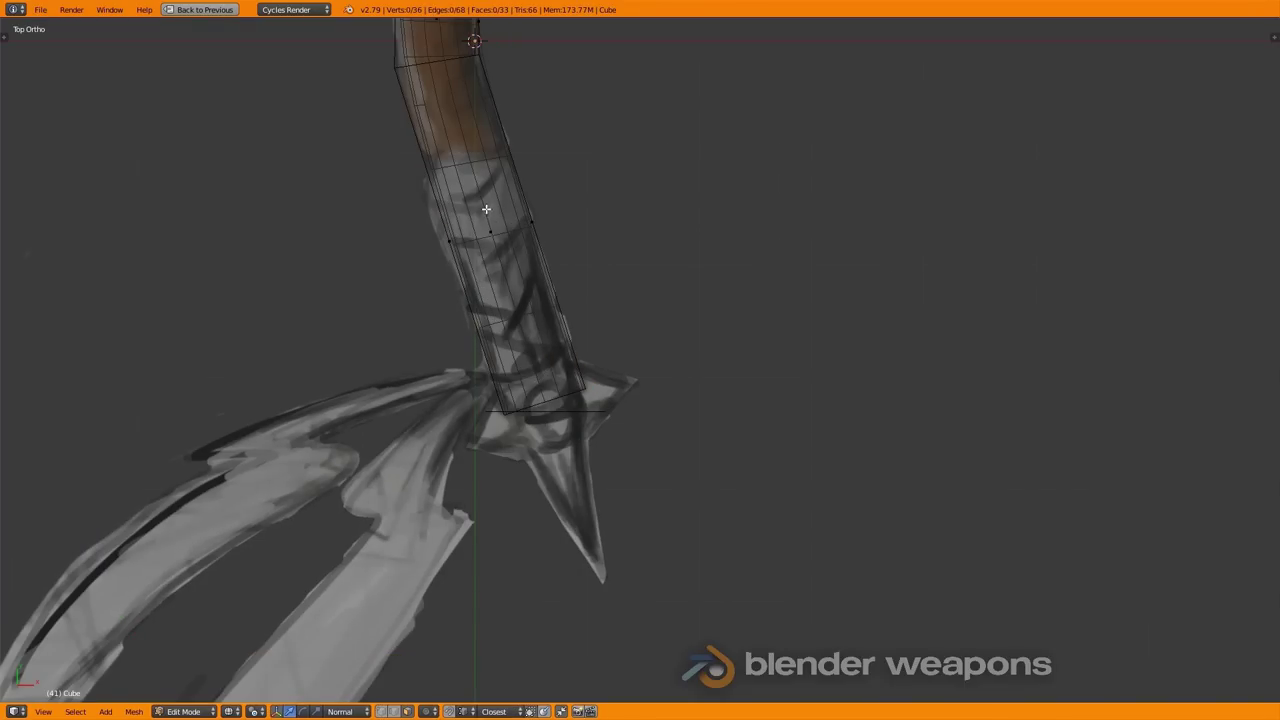
# Add a centred lengthwise loop cut along the handle tube in edge mode.
pyautogui.moveTo(486, 209); pyautogui.dragTo(581, 357, button='middle')
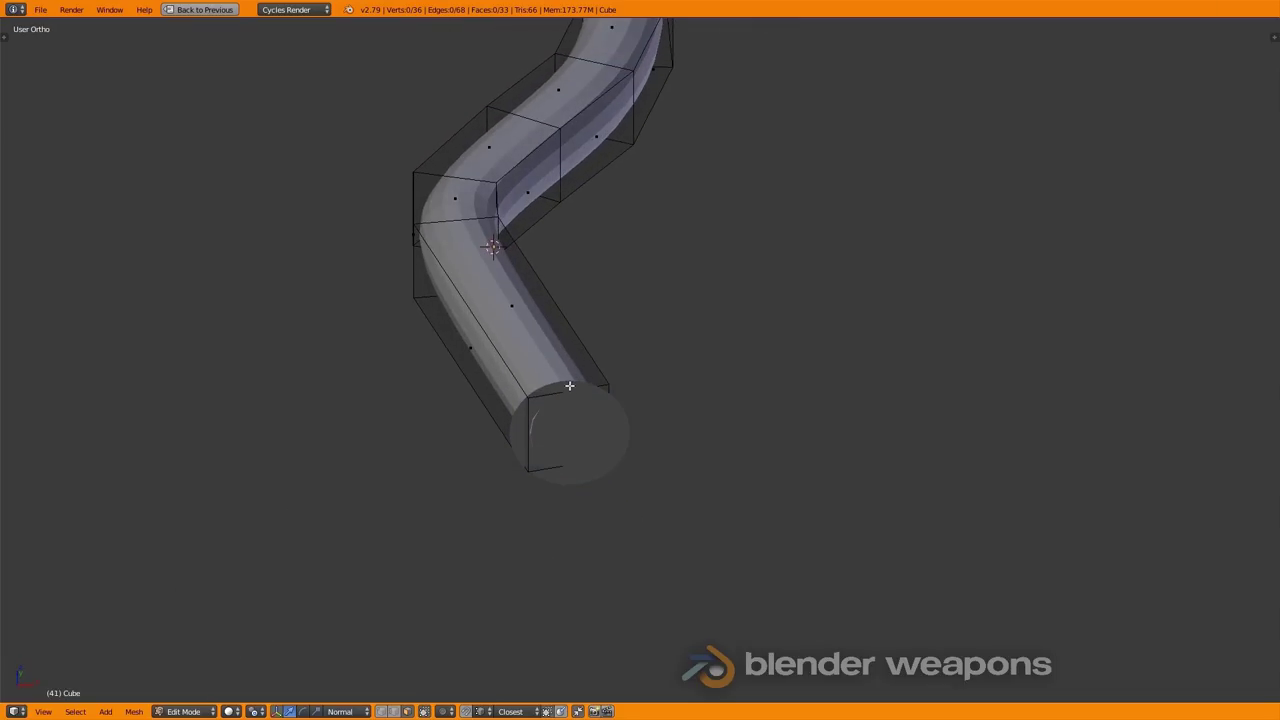
pyautogui.press('z')
pyautogui.scroll(2, 574, 414)
pyautogui.scroll(2, 590, 440)
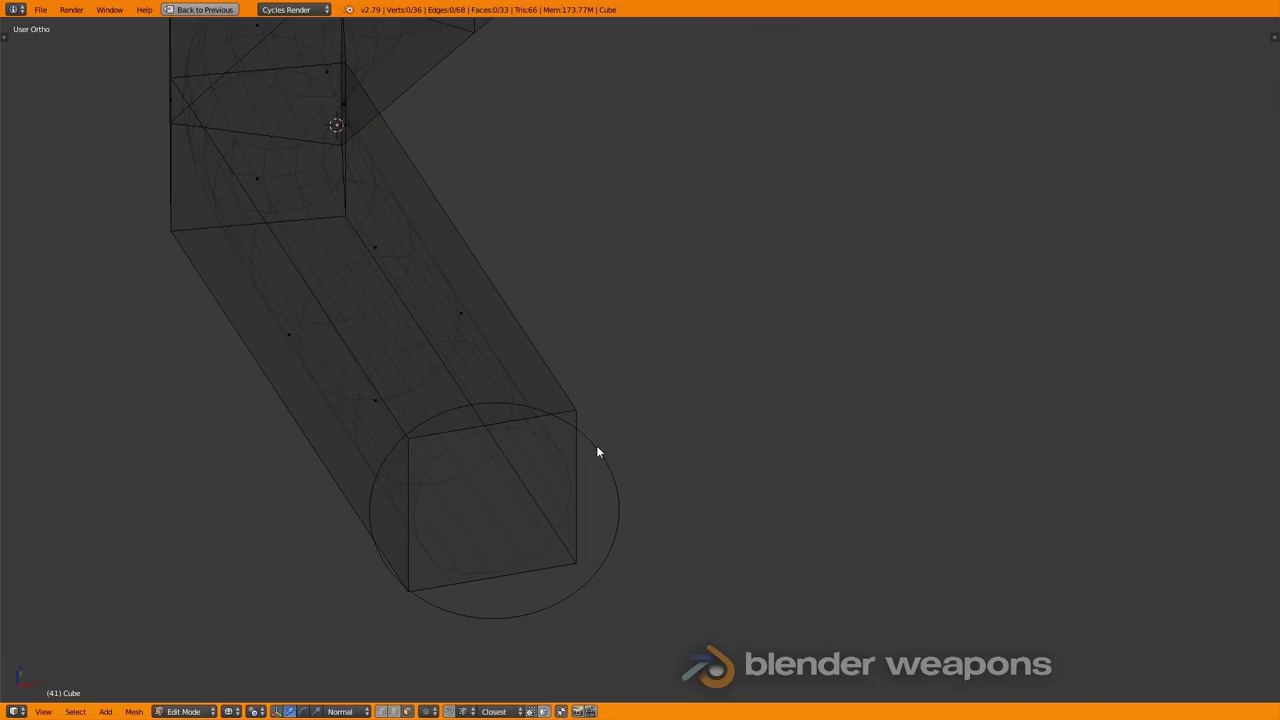
pyautogui.press('z')
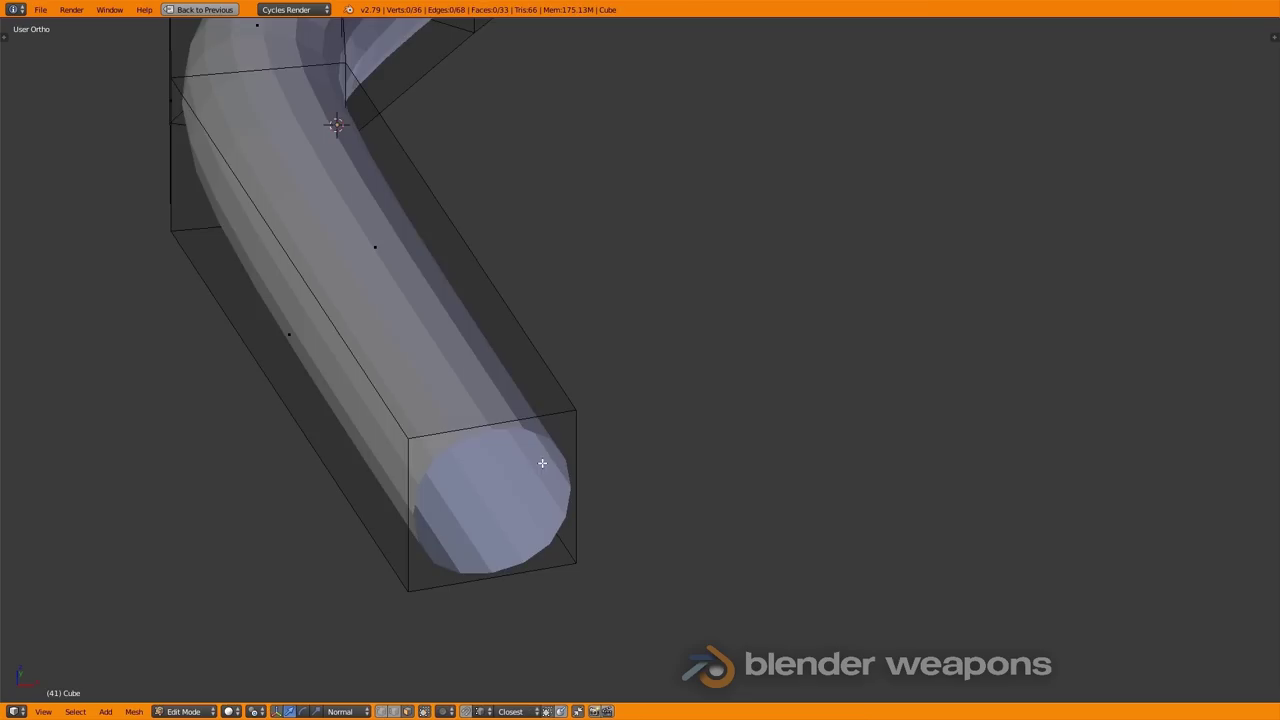
pyautogui.keyDown('shift'); pyautogui.moveTo(542, 463); pyautogui.dragTo(626, 451, button='middle'); pyautogui.keyUp('shift')
pyautogui.hotkey('ctrl', 'Tab')
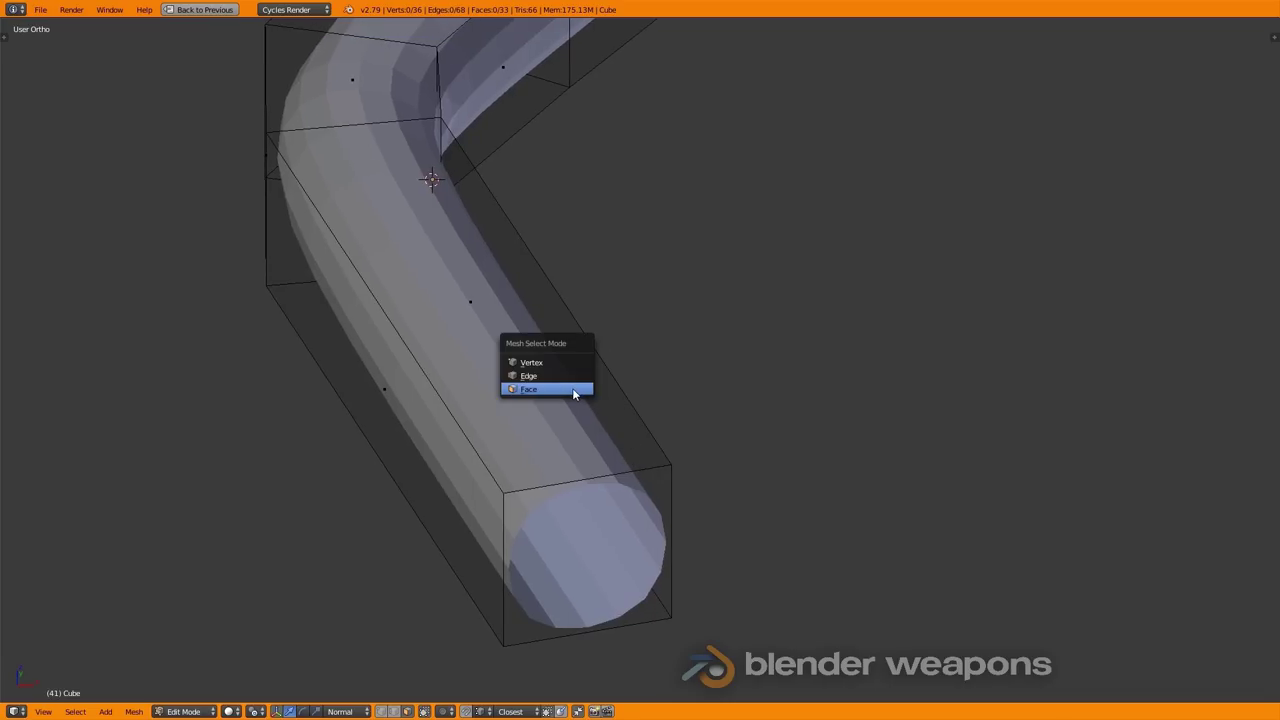
pyautogui.click(569, 377)
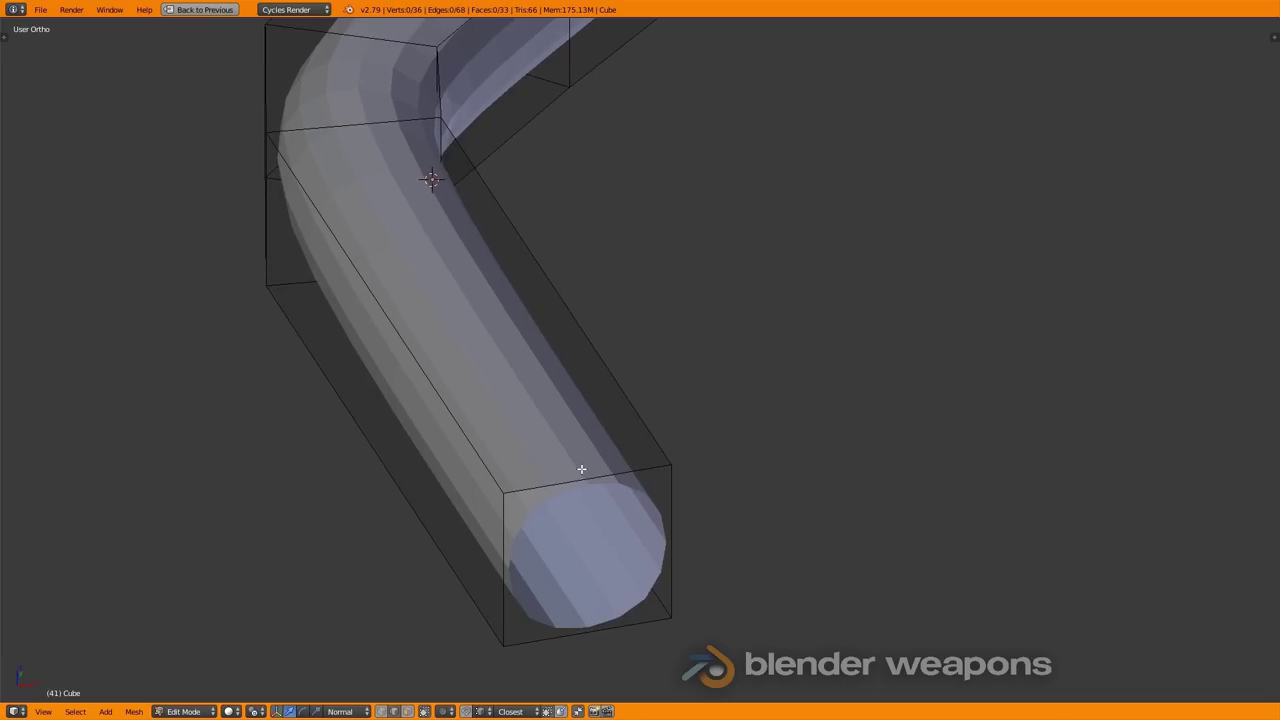
pyautogui.hotkey('ctrl', 'r')
pyautogui.click(581, 469)
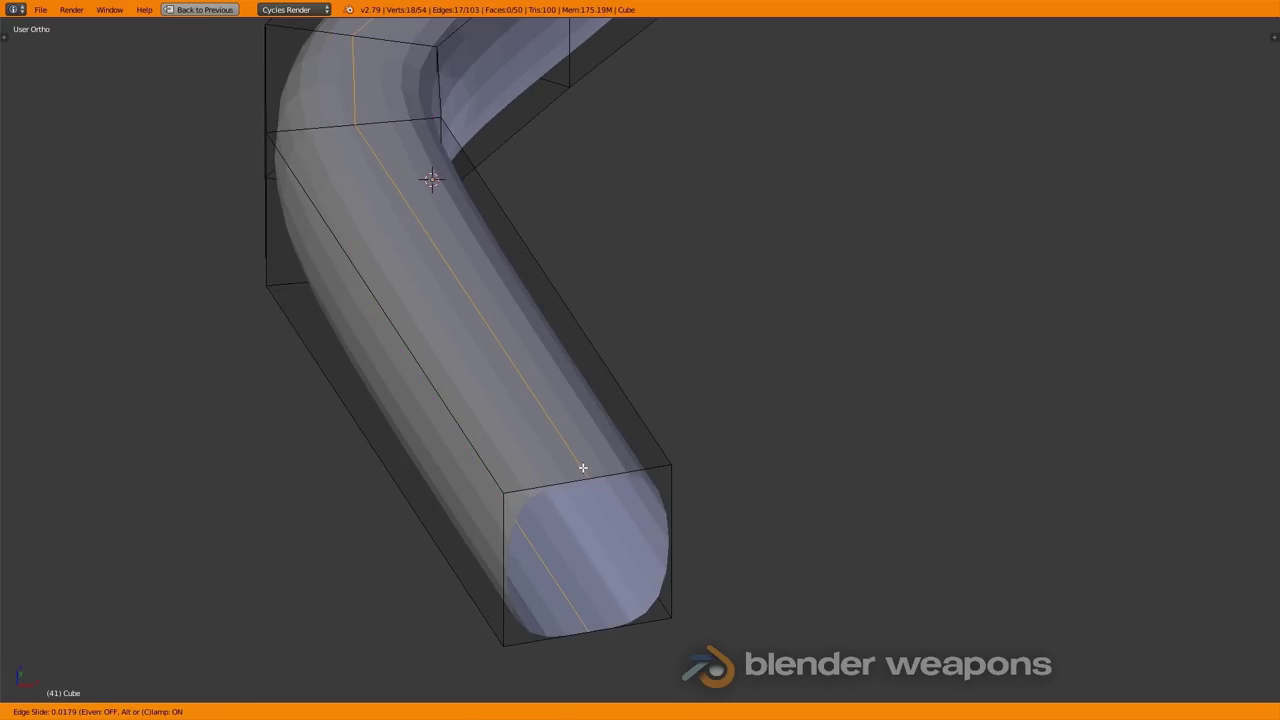
pyautogui.rightClick(491, 451)
# Select the tube's left and right side edge loops.
pyautogui.hotkey('ctrl', 'Tab')
pyautogui.click(471, 466)
pyautogui.rightClick(468, 458)
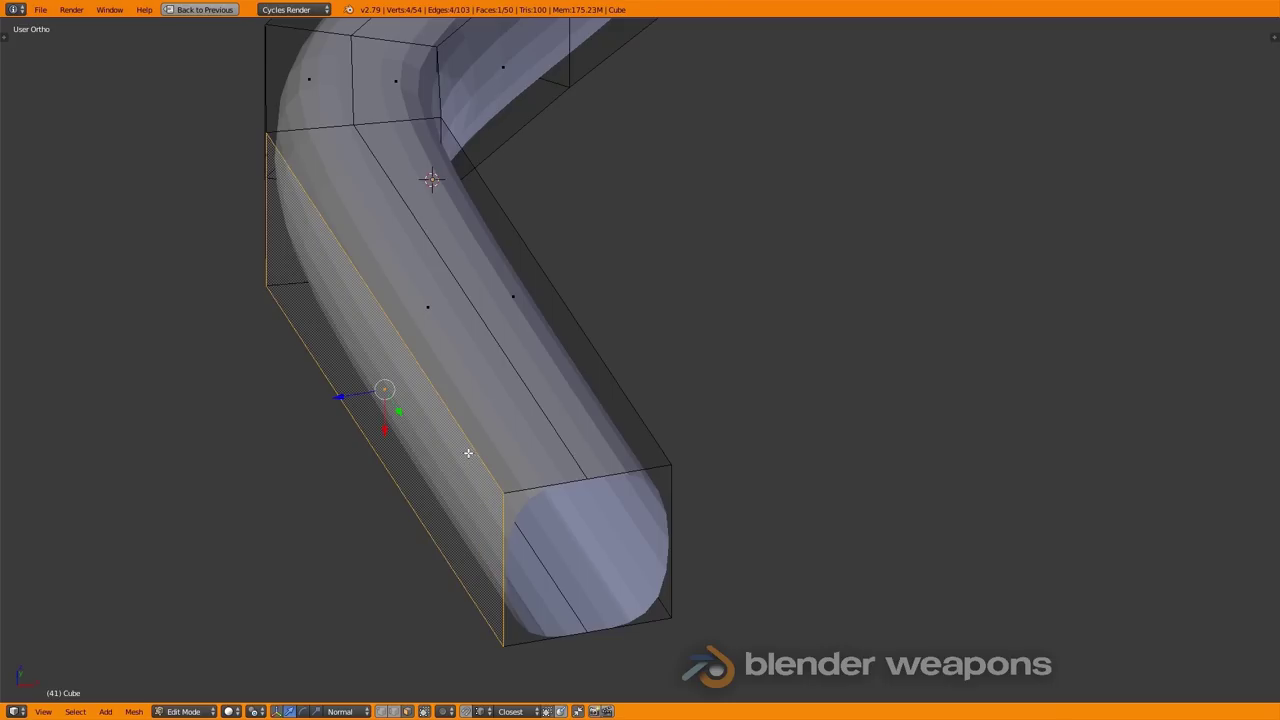
pyautogui.hotkey('ctrl', 'Tab')
pyautogui.click(450, 404)
pyautogui.keyDown('alt'); pyautogui.rightClick(457, 414); pyautogui.keyUp('alt')
pyautogui.keyDown('shift'); pyautogui.rightClick(432, 515); pyautogui.keyUp('shift')
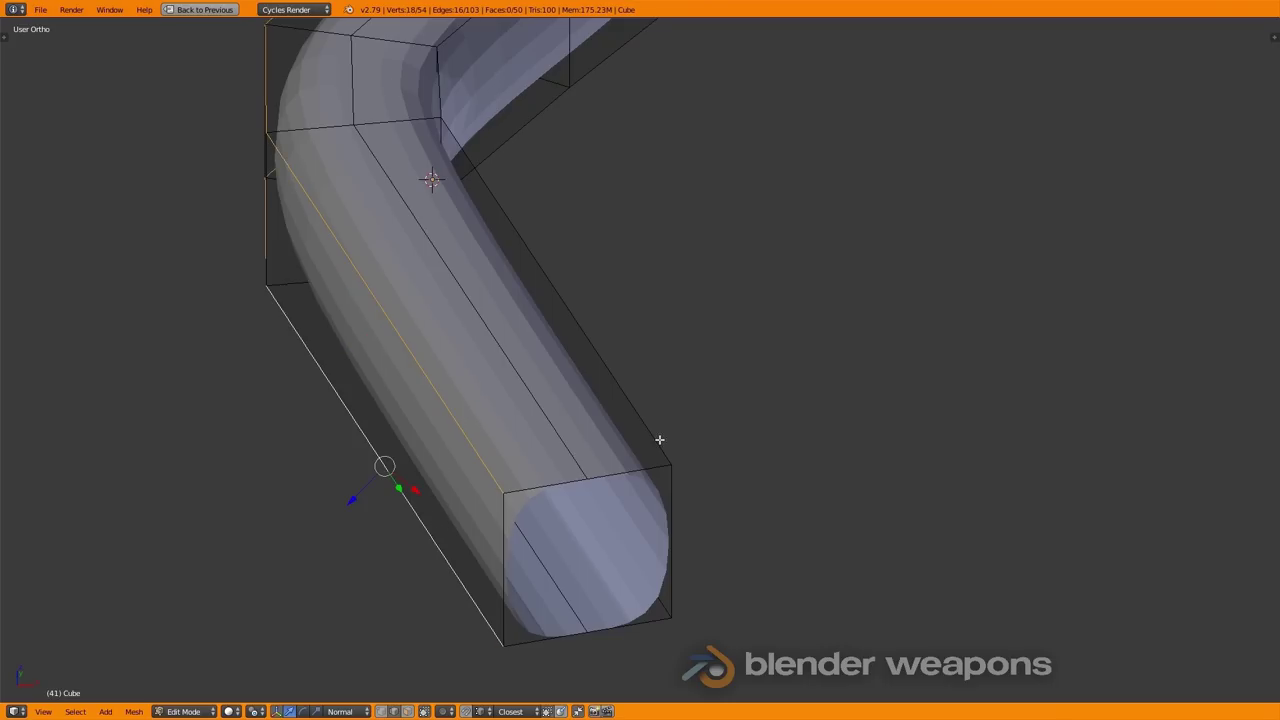
pyautogui.keyDown('alt'); pyautogui.keyDown('shift'); pyautogui.rightClick(660, 466); pyautogui.keyUp('shift'); pyautogui.keyUp('alt')
pyautogui.keyDown('alt'); pyautogui.keyDown('shift'); pyautogui.rightClick(651, 585); pyautogui.keyUp('shift'); pyautogui.keyUp('alt')
# With Median Point pivot, scale the selected loops along global Z to about 0.35.
pyautogui.press('z')
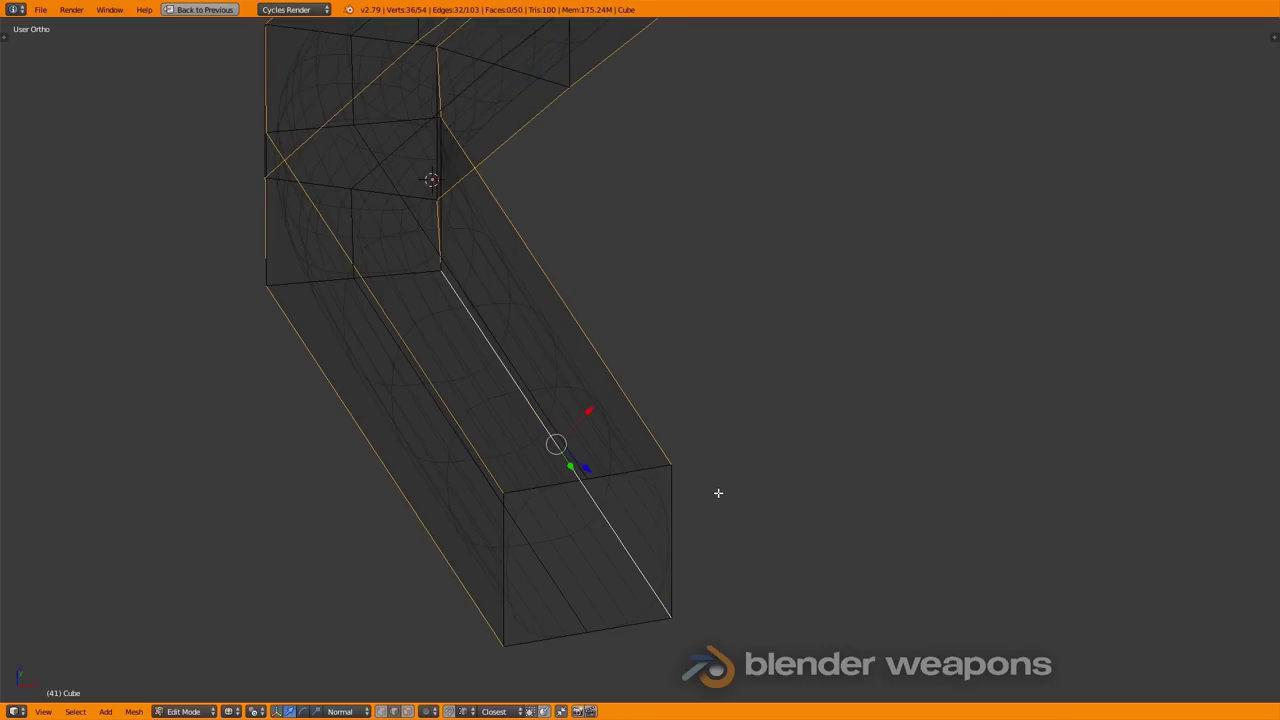
pyautogui.moveTo(639, 500); pyautogui.dragTo(391, 602, button='middle')
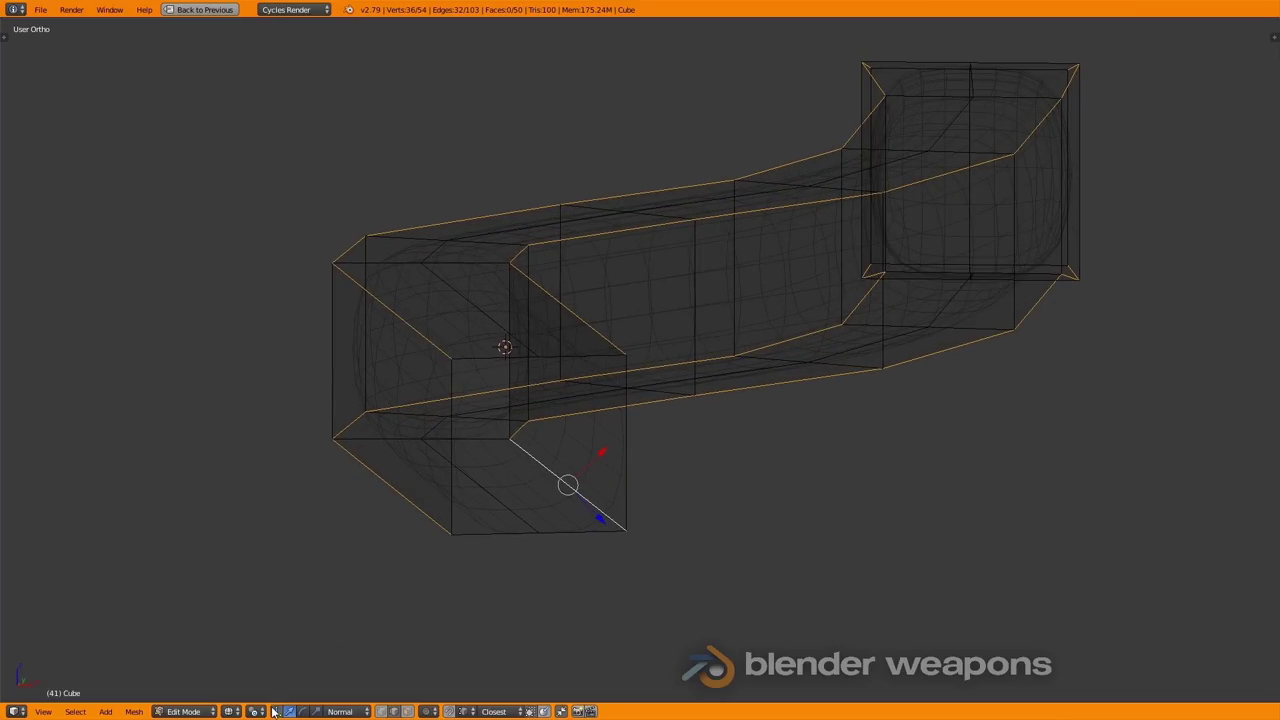
pyautogui.click(263, 711)
pyautogui.click(280, 649)
pyautogui.press('s')
pyautogui.press('z')
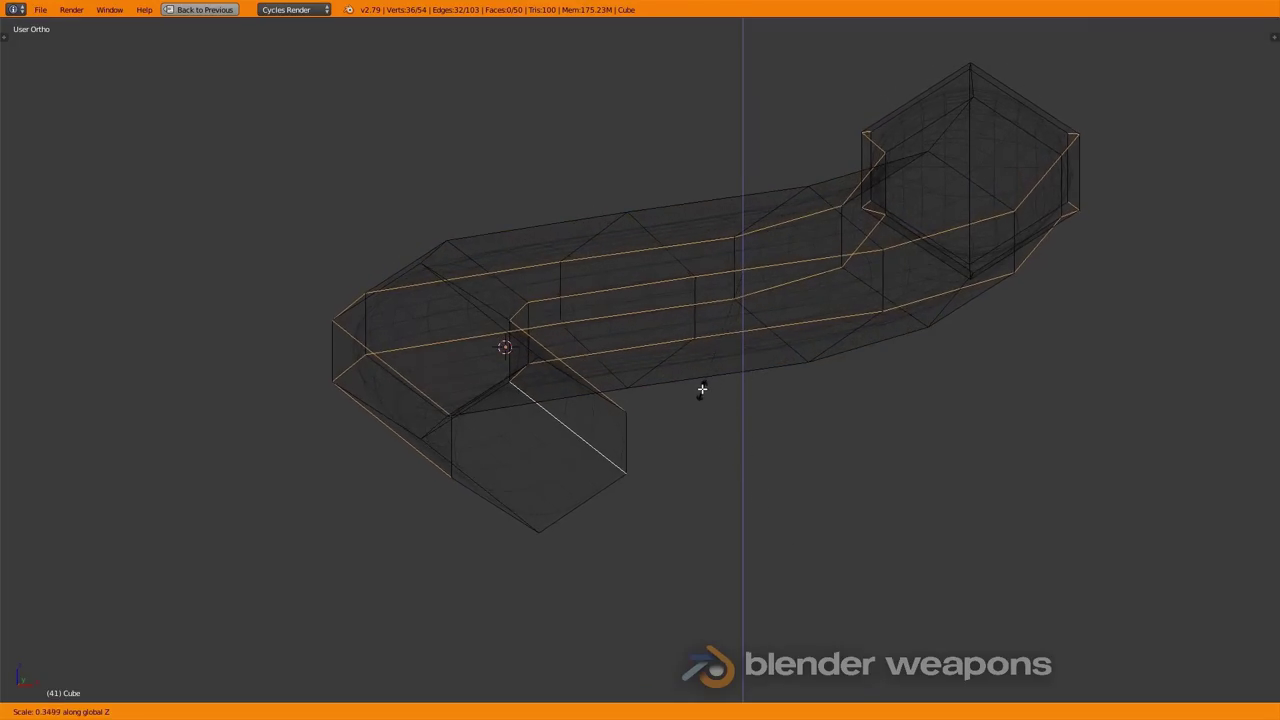
pyautogui.click(706, 400)
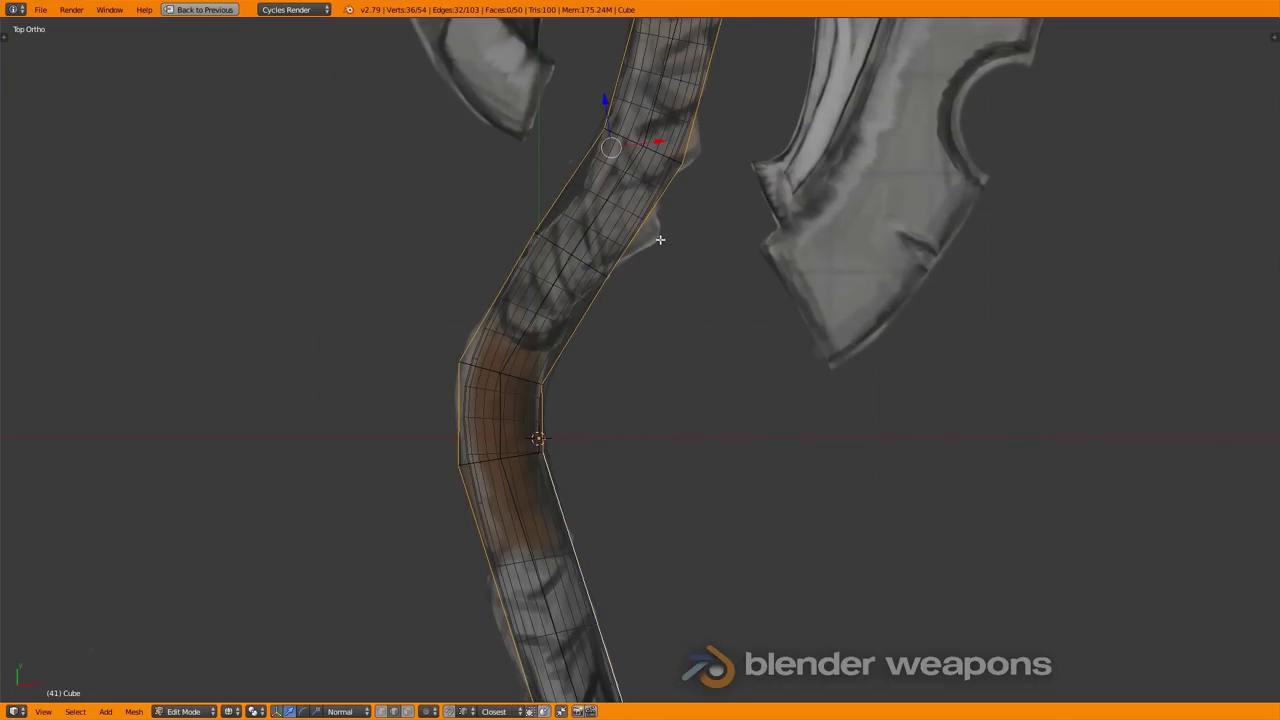
# Delete the selected traced handle mesh.
pyautogui.keyDown('shift'); pyautogui.moveTo(606, 423); pyautogui.dragTo(579, 492, button='middle'); pyautogui.keyUp('shift')
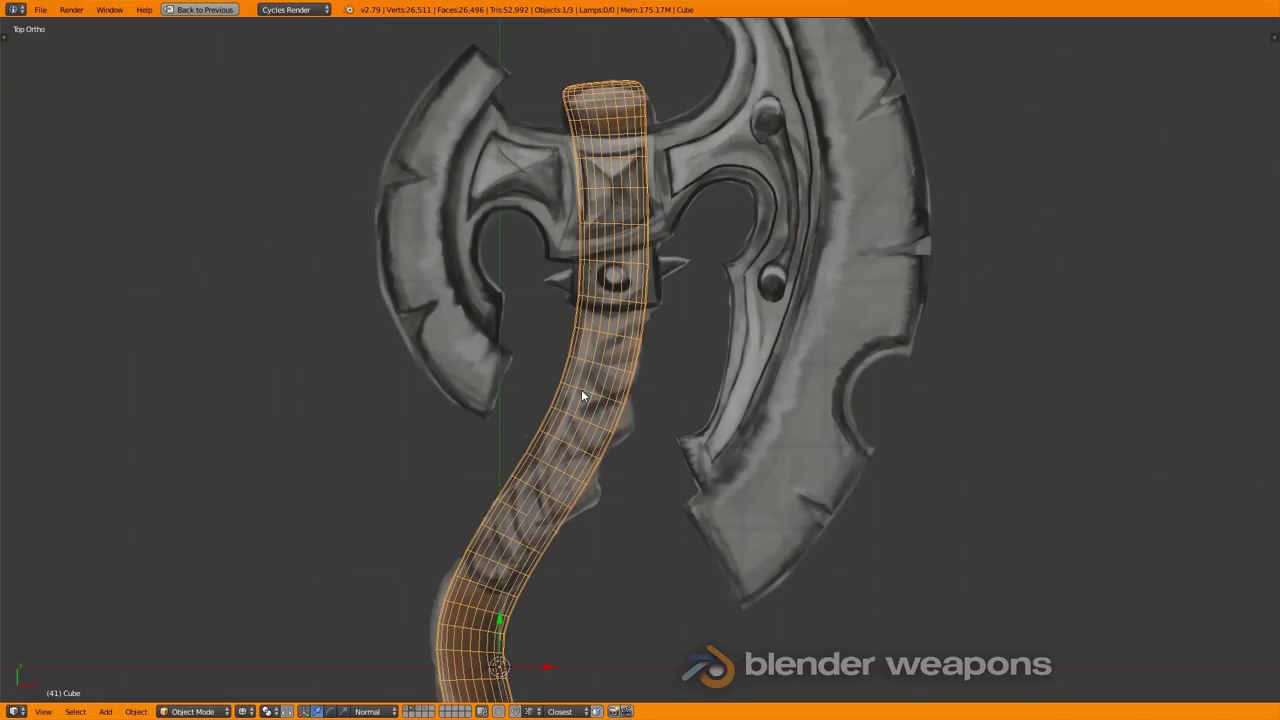
pyautogui.press('x')
pyautogui.click(581, 394)
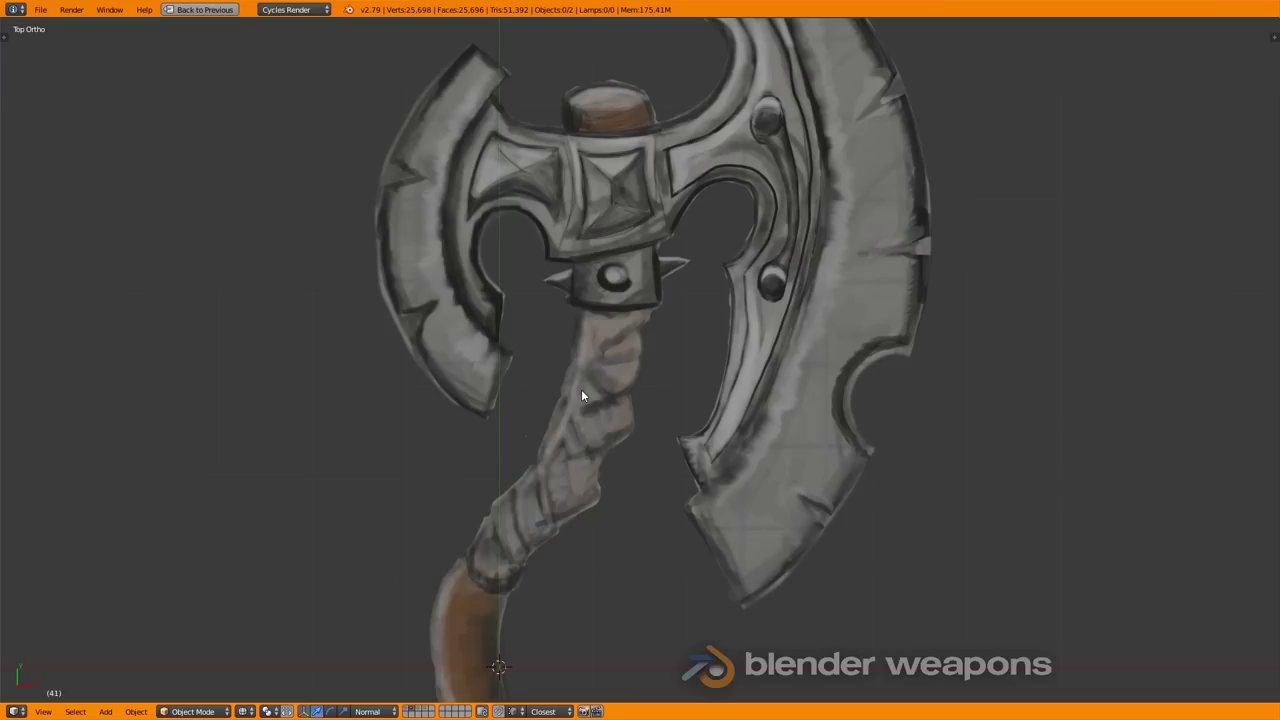
# Compare solid and textured shading and select the handle object Cube.001.
pyautogui.press('a')
pyautogui.hotkey('alt', 'z')
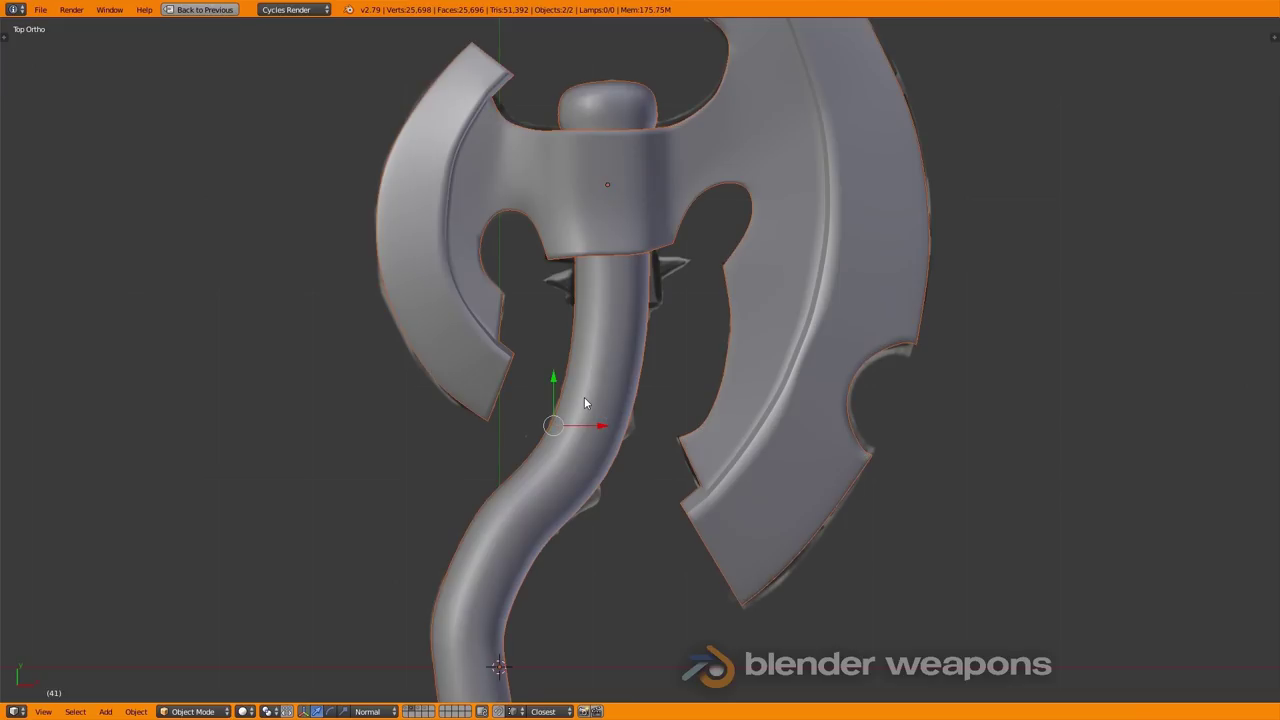
pyautogui.press('a')
pyautogui.scroll(3, 584, 397)
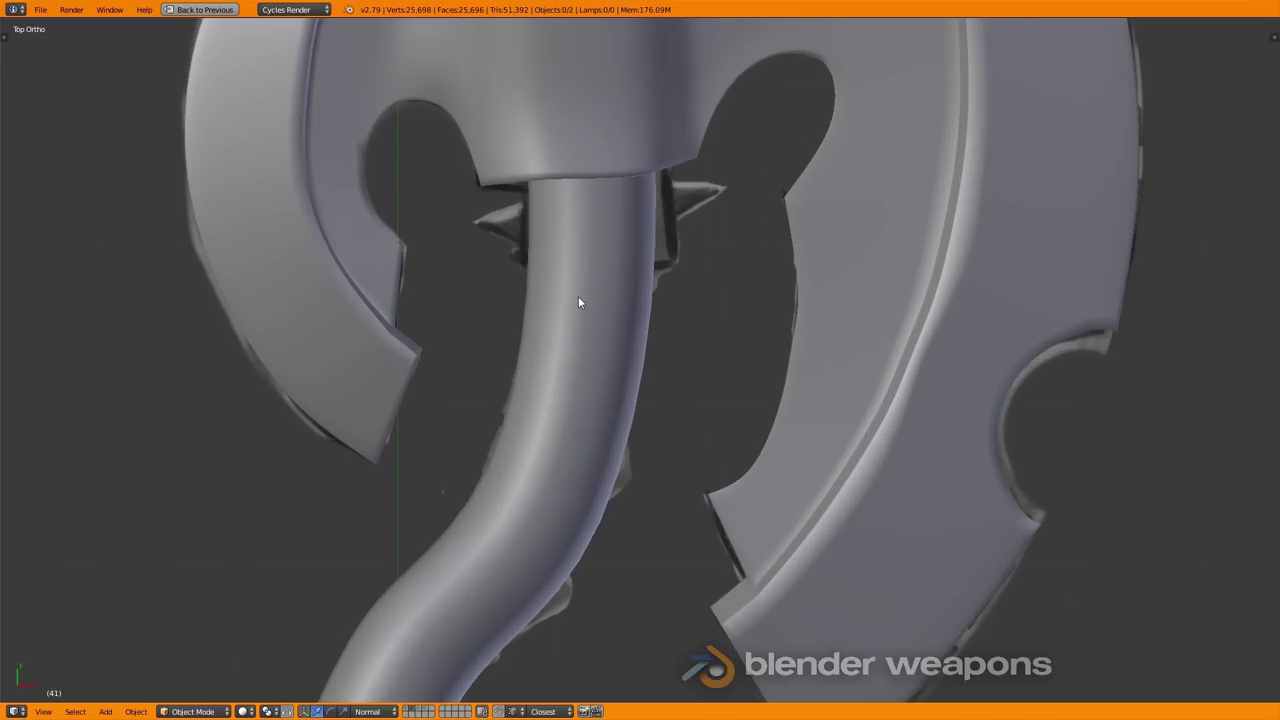
pyautogui.hotkey('alt', 'z')
pyautogui.rightClick(590, 320)
pyautogui.scroll(-2, 597, 331)
pyautogui.scroll(-3, 604, 474)
# Select the axe head Plane.002, inspect its mesh, and return to textured shading.
pyautogui.hotkey('alt', 'z')
pyautogui.moveTo(641, 529)
pyautogui.mouseDown(button='middle')
pyautogui.moveTo(583, 338)
pyautogui.moveTo(532, 324)
pyautogui.mouseUp(button='middle')
pyautogui.rightClick(494, 326)
pyautogui.press('Tab')
pyautogui.press('Tab')
pyautogui.scroll(-3, 619, 414)
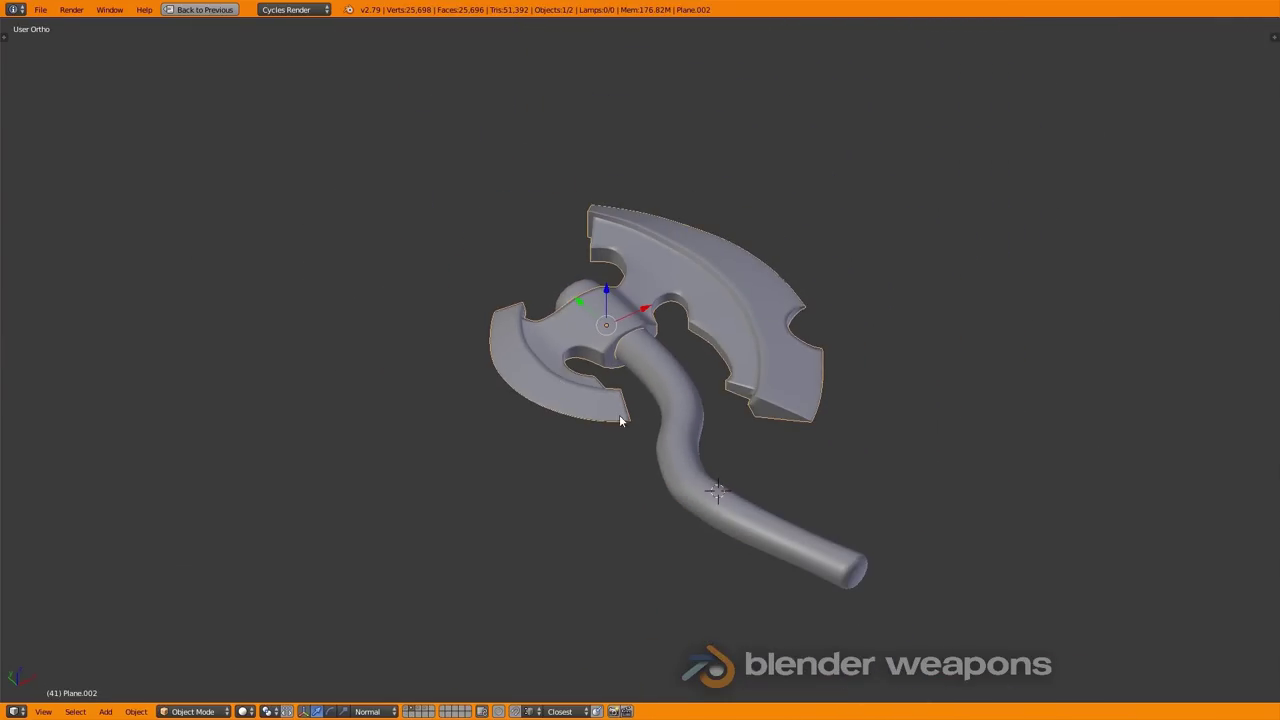
pyautogui.moveTo(619, 414); pyautogui.dragTo(570, 331, button='middle')
pyautogui.press('KP_7')
pyautogui.hotkey('alt', 'z')
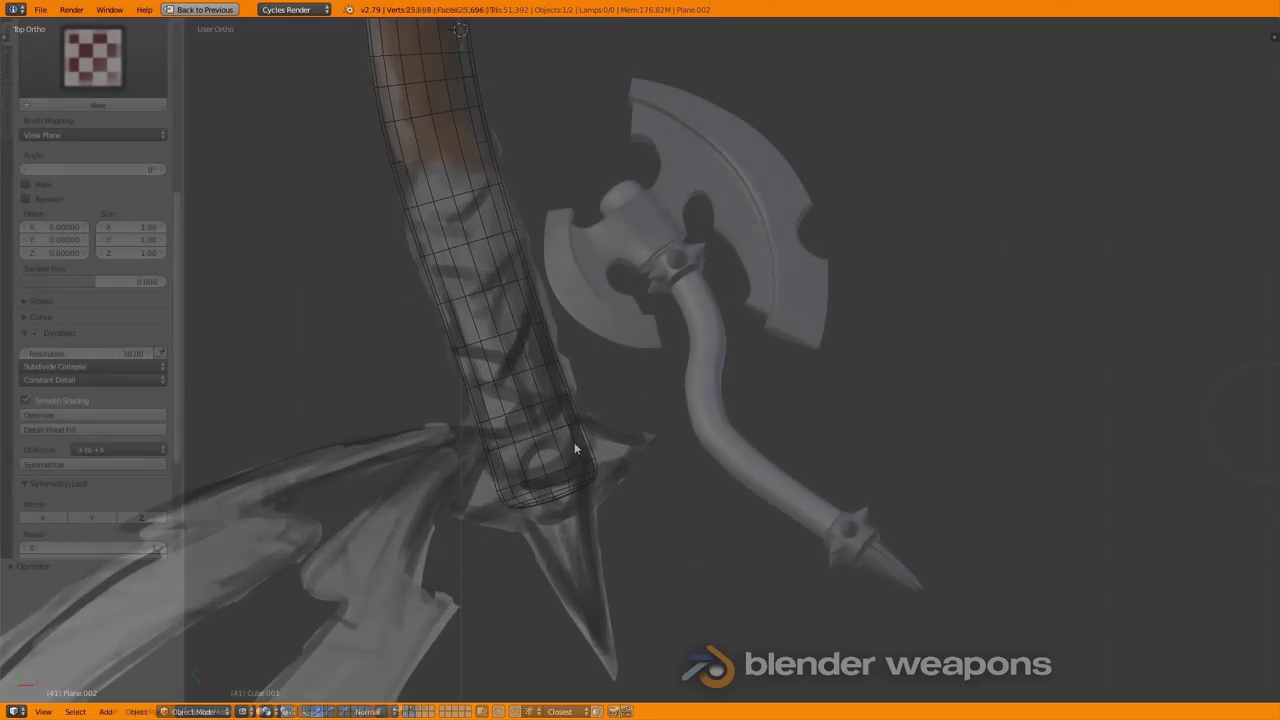
# From a zoomed top view, sculpt lengthwise ridges along the handle's sides.
pyautogui.press('KP_7')
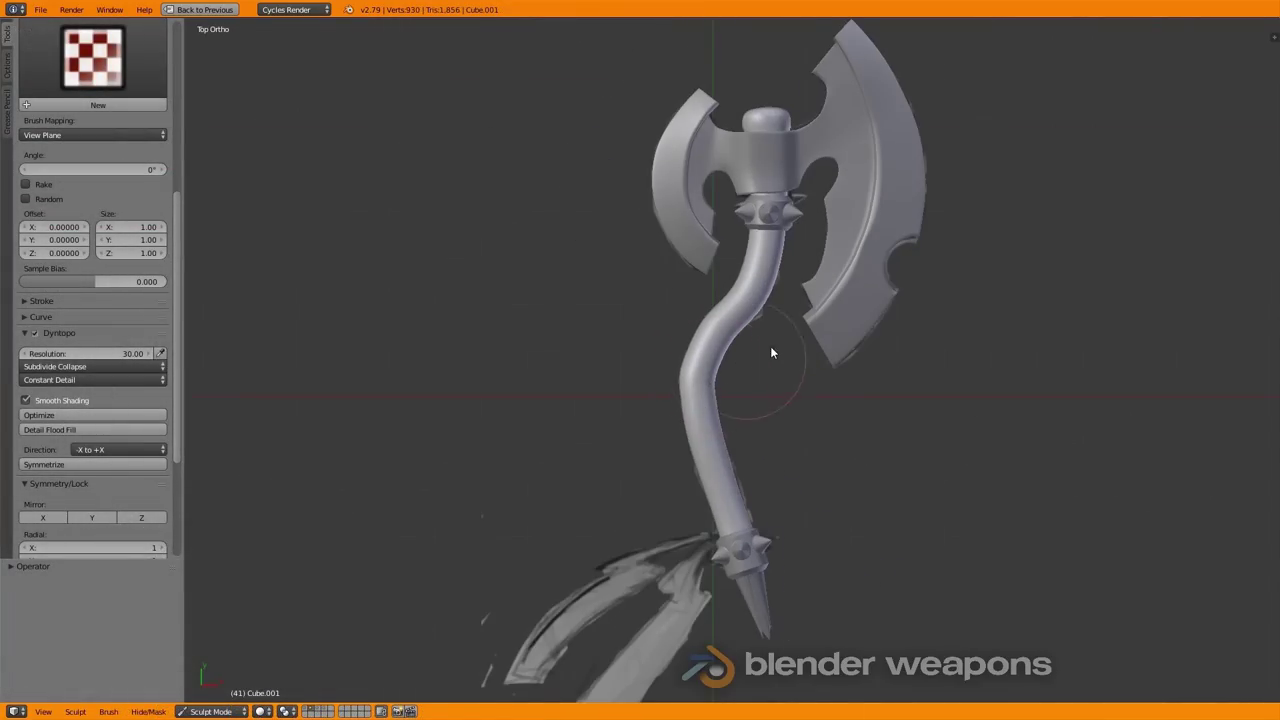
pyautogui.scroll(3, 770, 346)
pyautogui.scroll(2, 801, 200)
pyautogui.scroll(3, 645, 436)
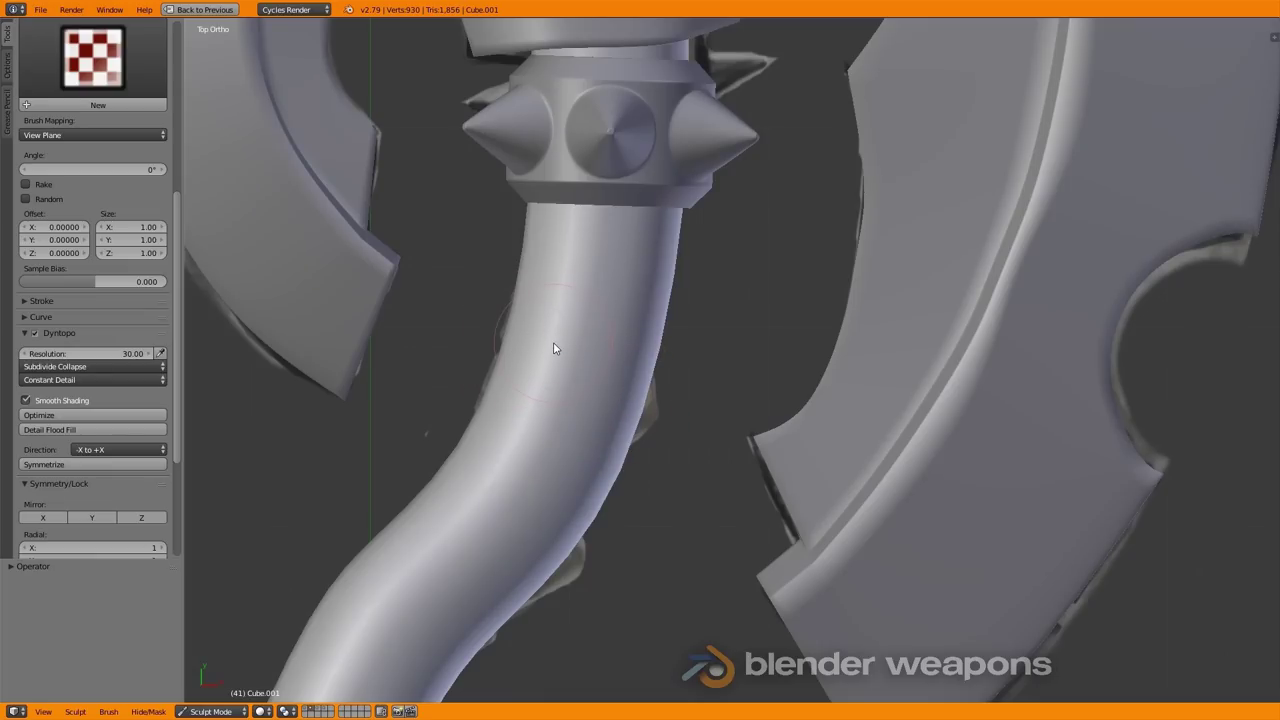
pyautogui.moveTo(645, 400); pyautogui.dragTo(660, 230)
pyautogui.moveTo(530, 410); pyautogui.dragTo(565, 220)
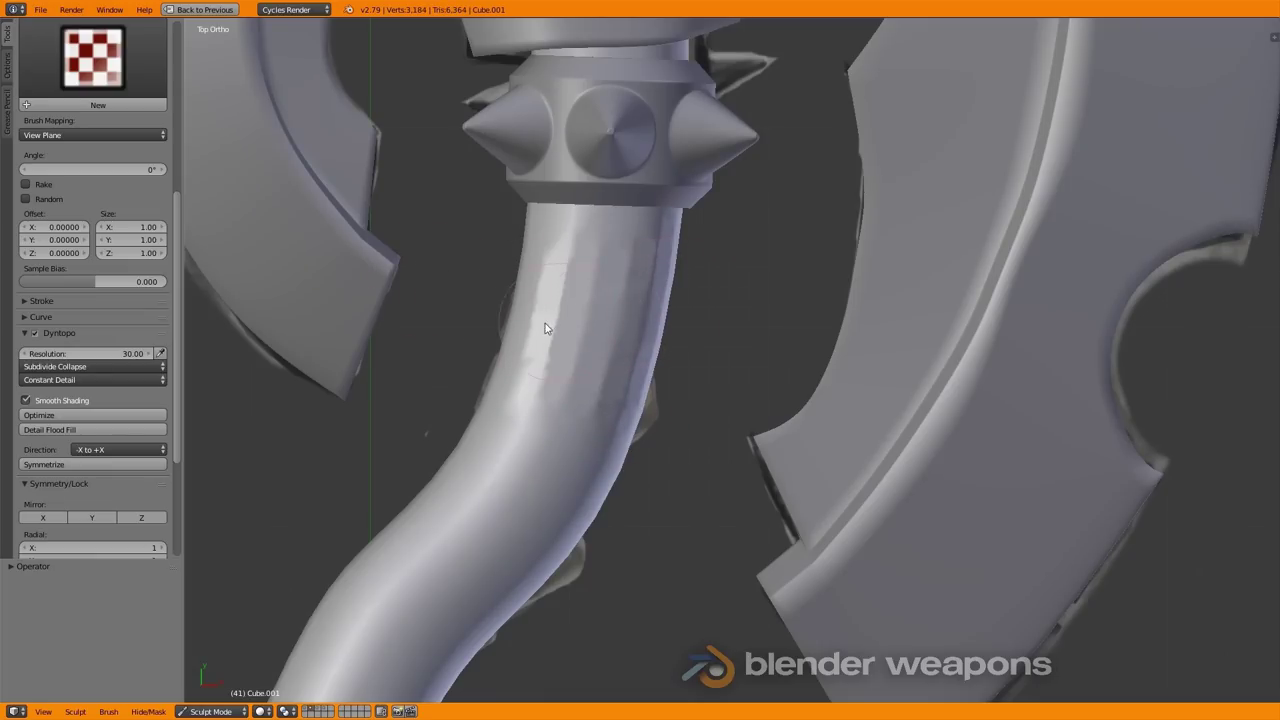
pyautogui.moveTo(515, 385); pyautogui.dragTo(560, 210)
# Sculpt diagonal wrap bands down the lower handle, then frame the whole axe.
pyautogui.moveTo(702, 256); pyautogui.dragTo(614, 329)
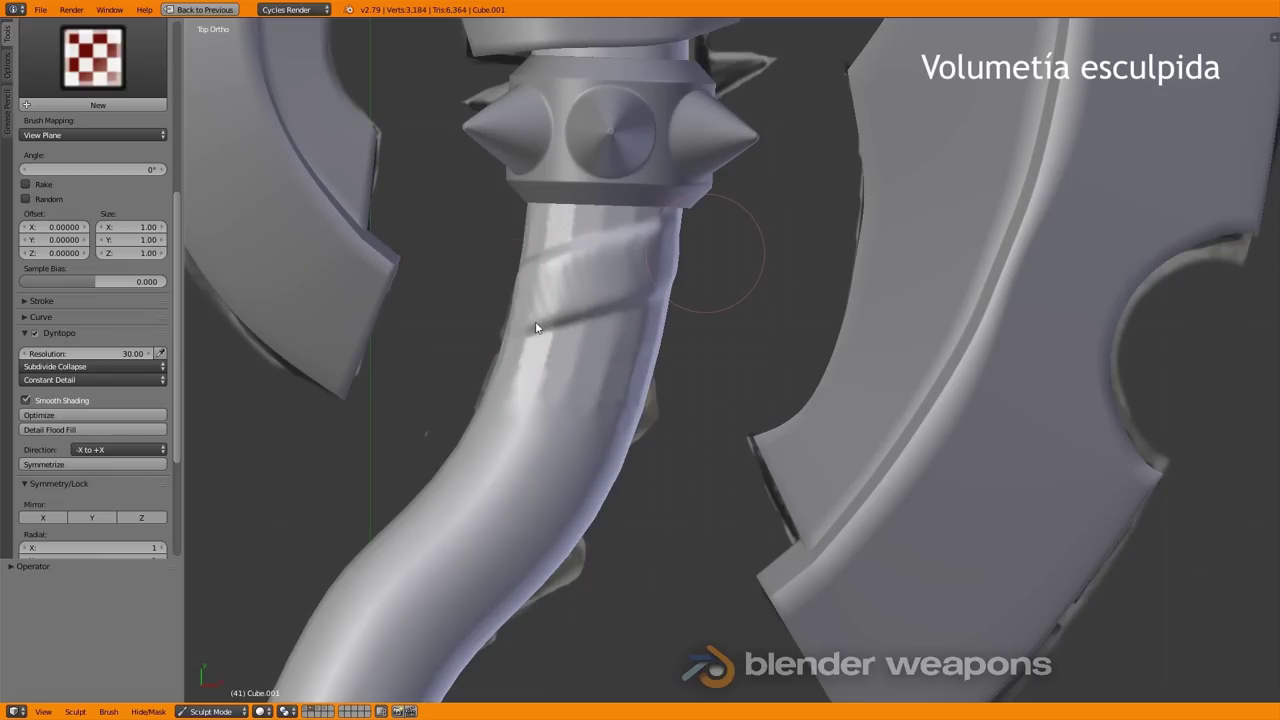
pyautogui.moveTo(503, 286)
pyautogui.mouseDown()
pyautogui.moveTo(675, 400)
pyautogui.moveTo(486, 423)
pyautogui.moveTo(480, 380)
pyautogui.mouseUp()
pyautogui.moveTo(536, 442)
pyautogui.mouseDown()
pyautogui.moveTo(623, 528)
pyautogui.moveTo(631, 503)
pyautogui.mouseUp()
pyautogui.moveTo(437, 517); pyautogui.dragTo(238, 531)
pyautogui.moveTo(392, 530); pyautogui.dragTo(500, 452)
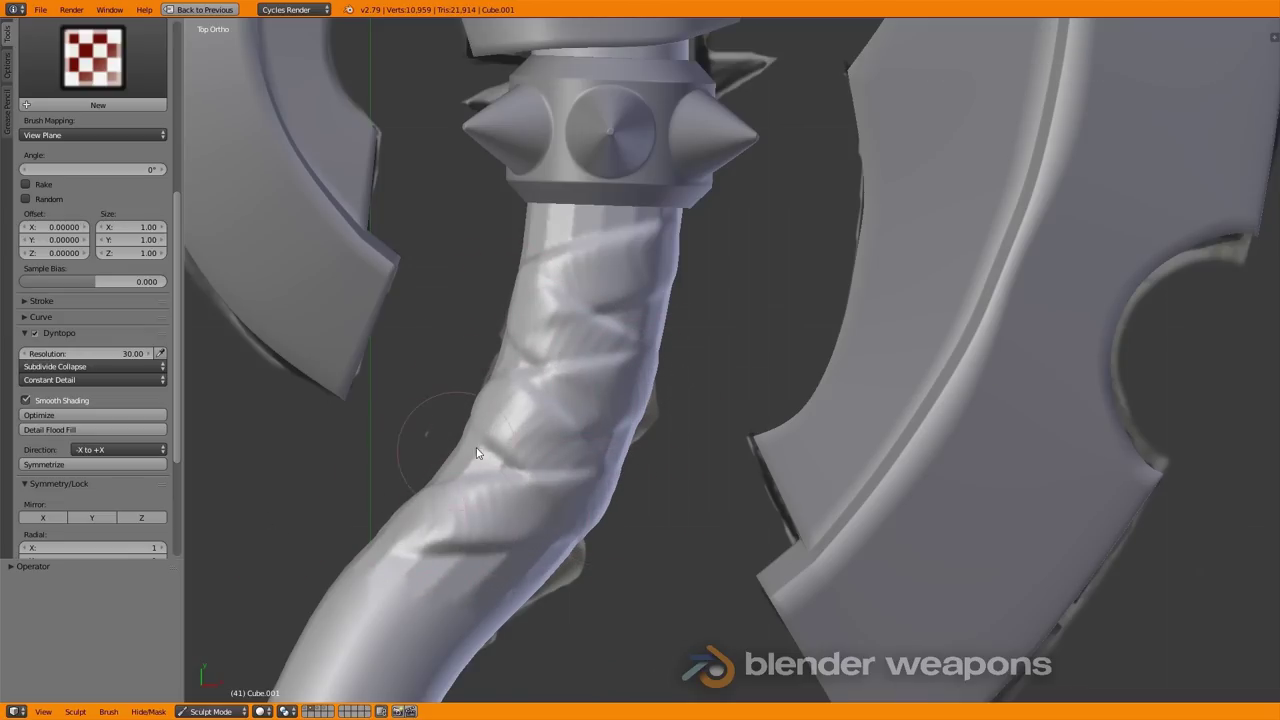
pyautogui.scroll(-1, 521, 443)
pyautogui.scroll(4, 521, 443)
pyautogui.scroll(-1, 516, 444)
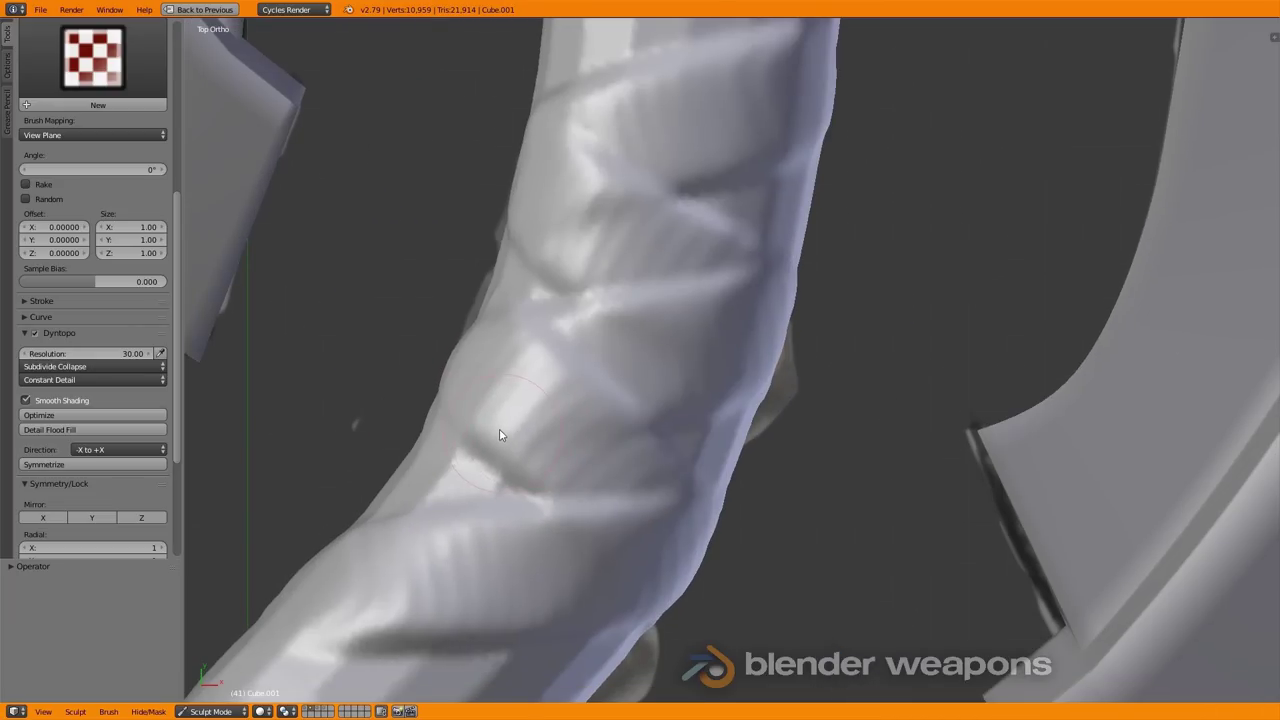
pyautogui.scroll(-1, 397, 444)
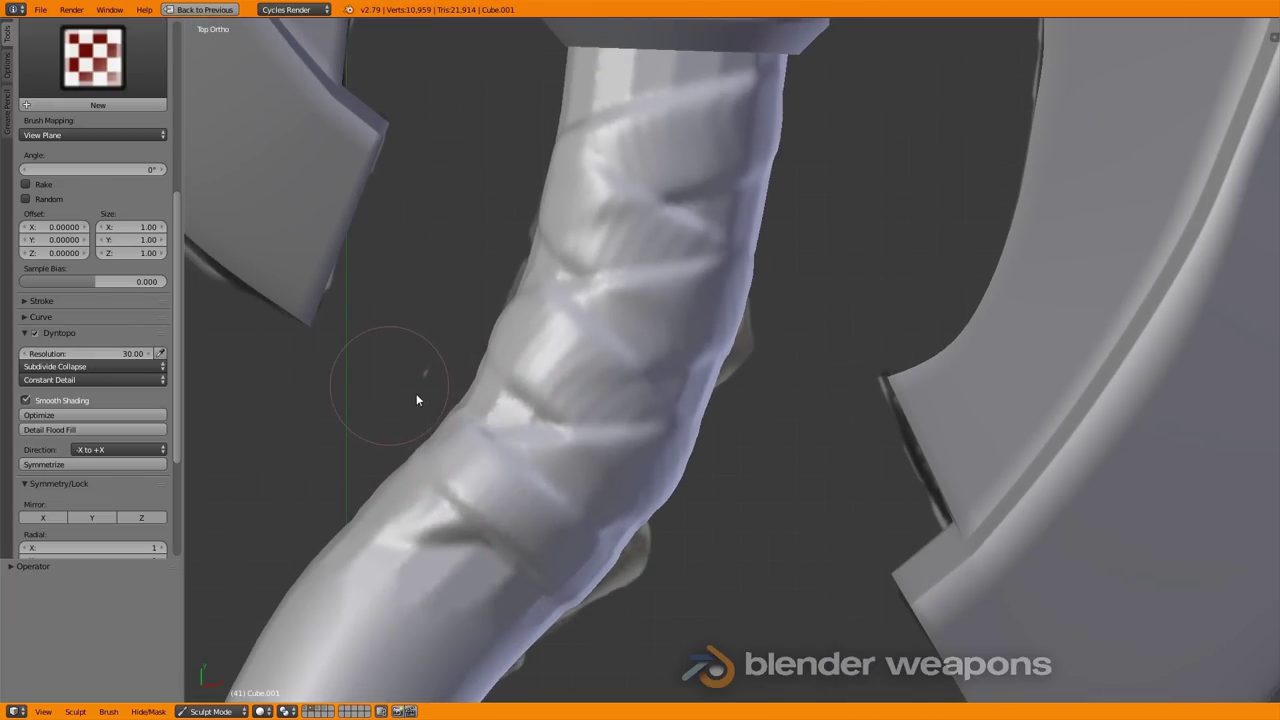
pyautogui.press('KP_Divide')
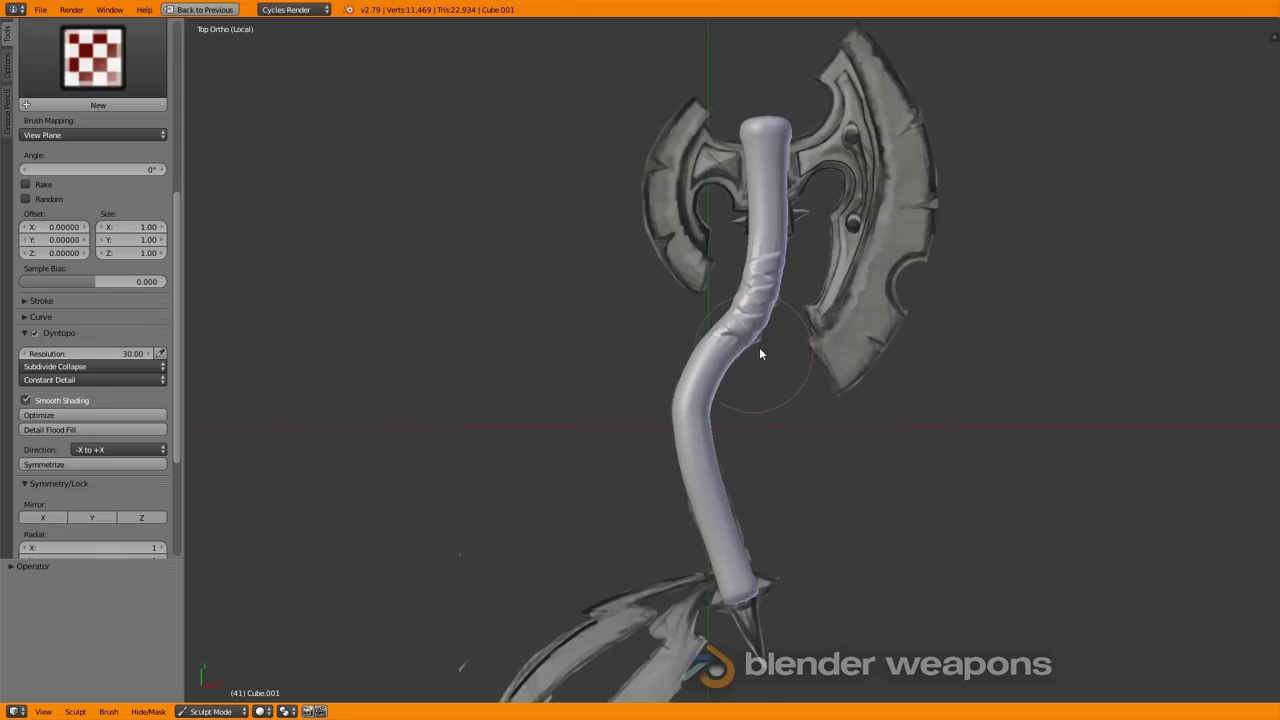
# Carve horizontal wrap bands across the upper handle from a zoomed top view.
pyautogui.moveTo(759, 347)
pyautogui.mouseDown(button='middle')
pyautogui.moveTo(765, 337)
pyautogui.moveTo(722, 346)
pyautogui.moveTo(718, 362)
pyautogui.mouseUp(button='middle')
pyautogui.press('KP_7')
pyautogui.scroll(1, 745, 304)
pyautogui.scroll(3, 746, 315)
pyautogui.scroll(2, 746, 315)
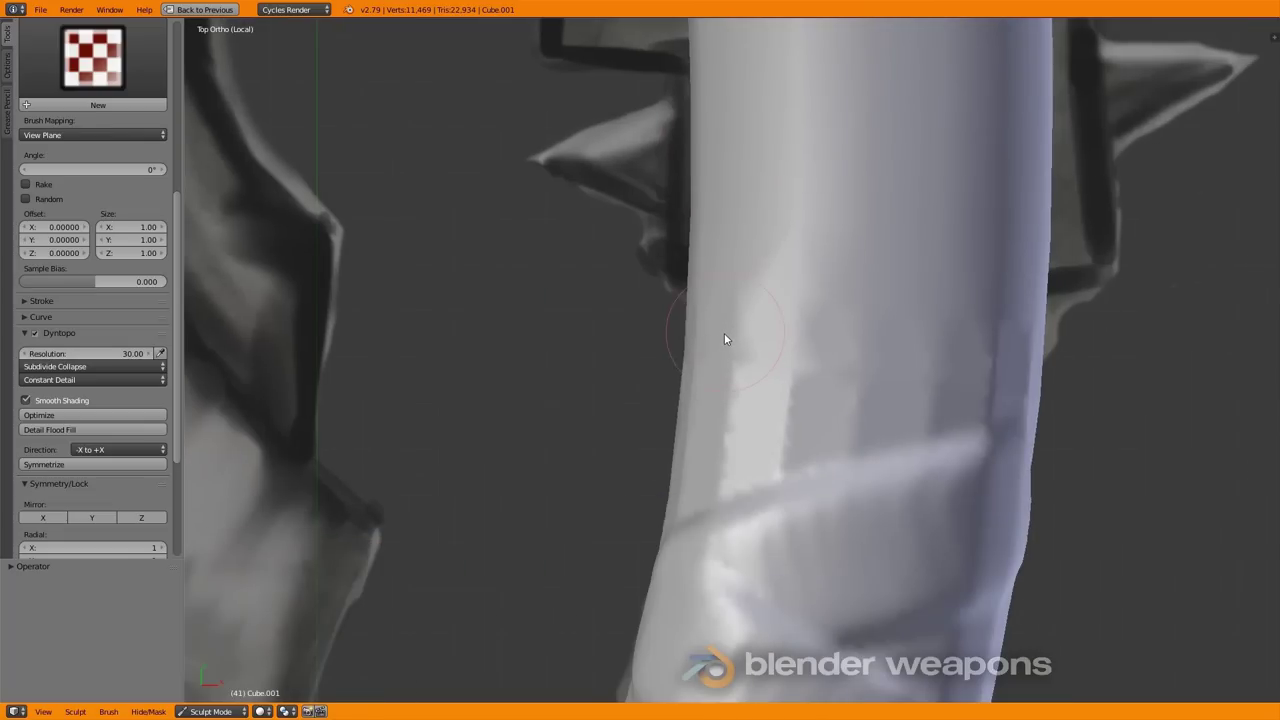
pyautogui.scroll(1, 723, 337)
pyautogui.moveTo(669, 372); pyautogui.dragTo(1026, 449)
pyautogui.moveTo(823, 417); pyautogui.dragTo(558, 377)
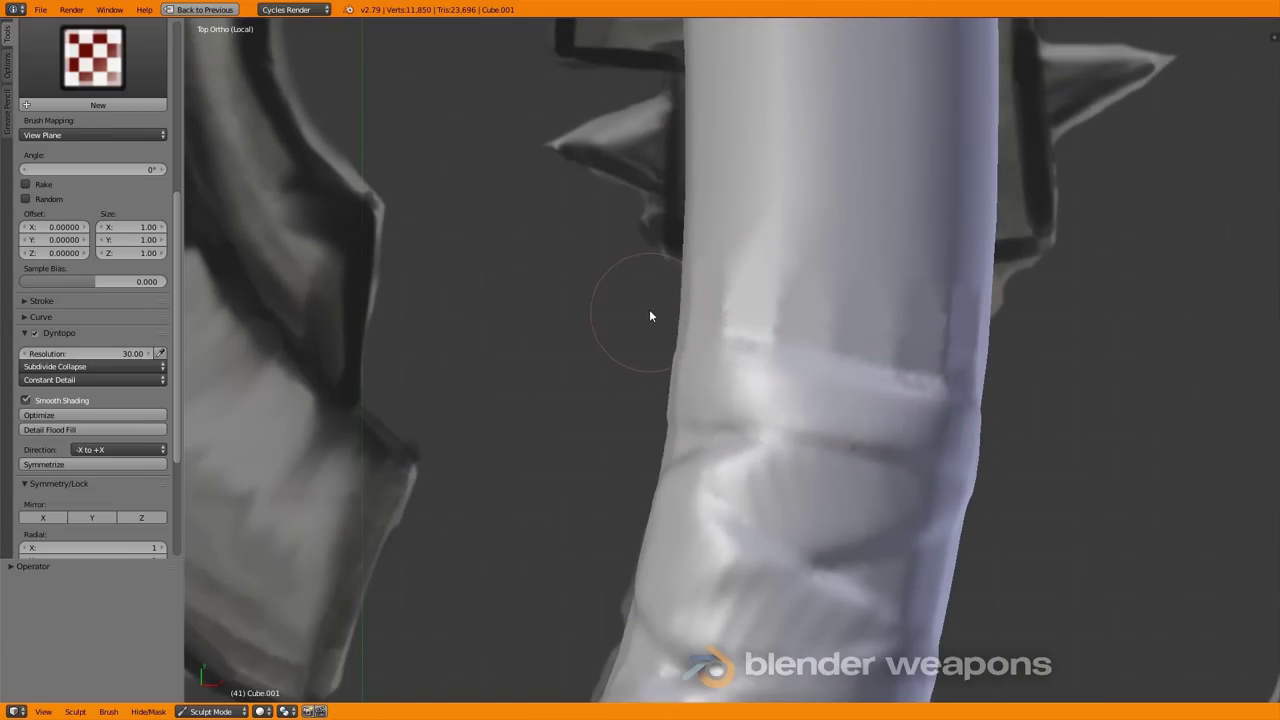
pyautogui.moveTo(651, 314)
pyautogui.mouseDown()
pyautogui.moveTo(1011, 374)
pyautogui.moveTo(723, 350)
pyautogui.mouseUp()
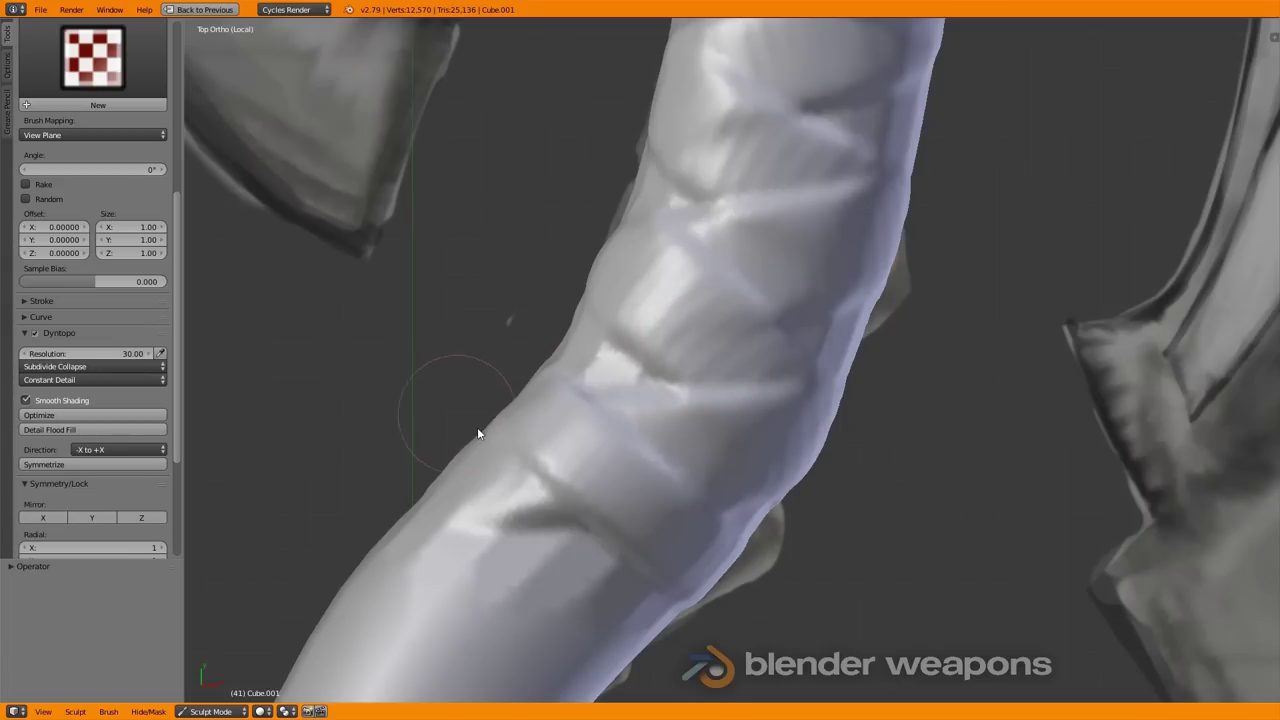
# Add a small sculpted detail and vertical bands across the handle tube.
pyautogui.moveTo(477, 428)
pyautogui.mouseDown()
pyautogui.moveTo(648, 541)
pyautogui.moveTo(750, 588)
pyautogui.mouseUp()
pyautogui.moveTo(750, 588)
pyautogui.mouseDown(button='middle')
pyautogui.moveTo(759, 380)
pyautogui.moveTo(679, 315)
pyautogui.moveTo(672, 231)
pyautogui.moveTo(566, 358)
pyautogui.mouseUp(button='middle')
pyautogui.moveTo(551, 309); pyautogui.dragTo(574, 567)
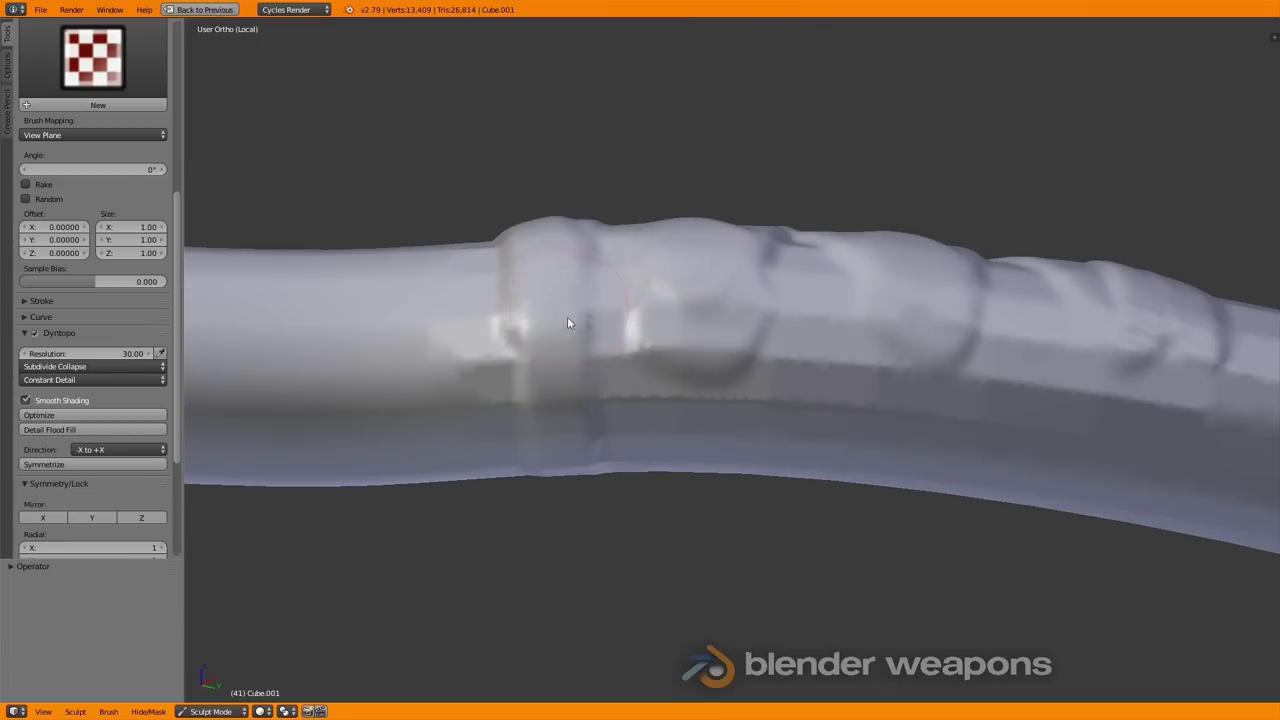
# Add diagonal wrap streaks across the tube's wrapped section.
pyautogui.moveTo(567, 316); pyautogui.dragTo(609, 572)
pyautogui.moveTo(658, 338); pyautogui.dragTo(591, 586)
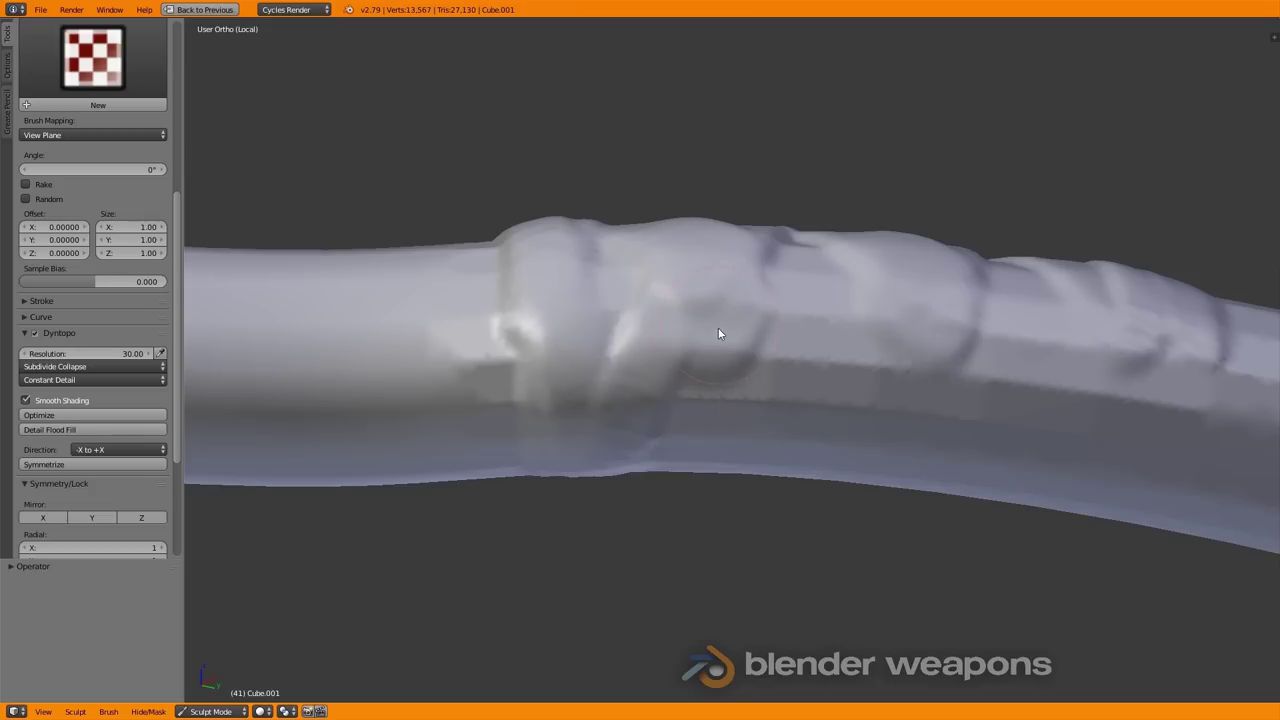
pyautogui.moveTo(720, 334)
pyautogui.mouseDown()
pyautogui.moveTo(646, 494)
pyautogui.moveTo(659, 340)
pyautogui.moveTo(571, 531)
pyautogui.mouseUp()
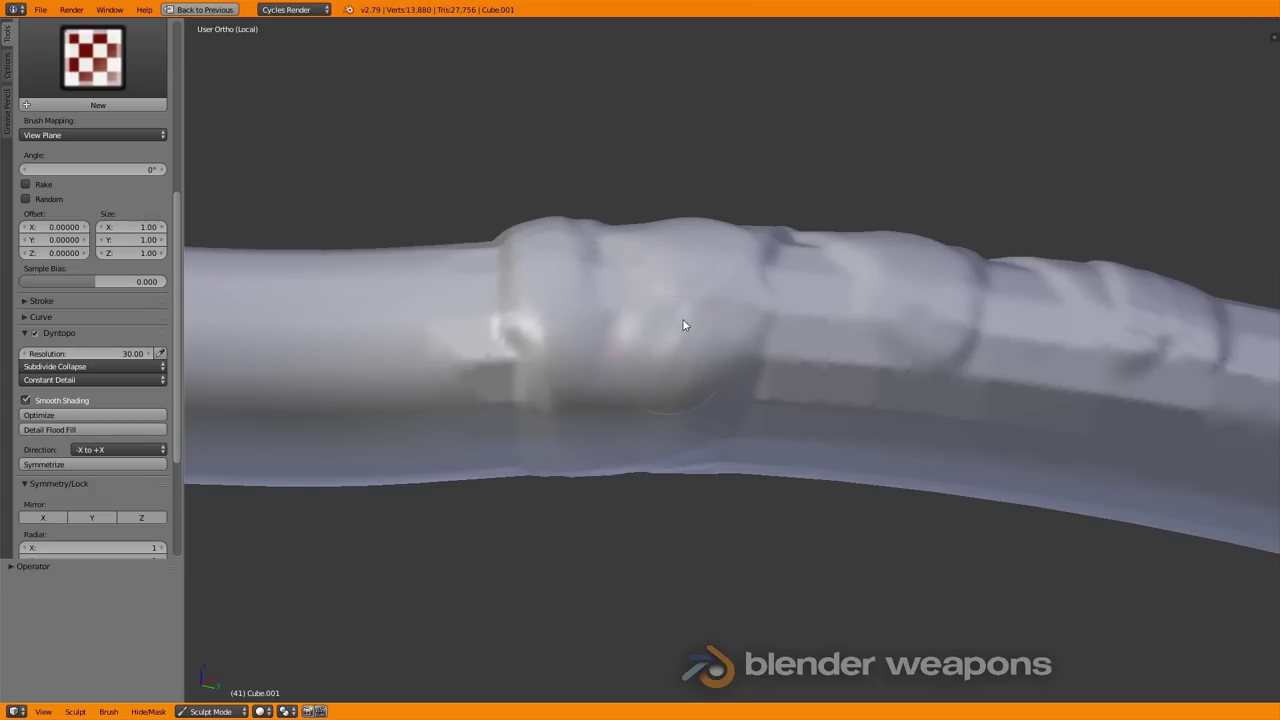
pyautogui.moveTo(662, 325); pyautogui.dragTo(560, 425)
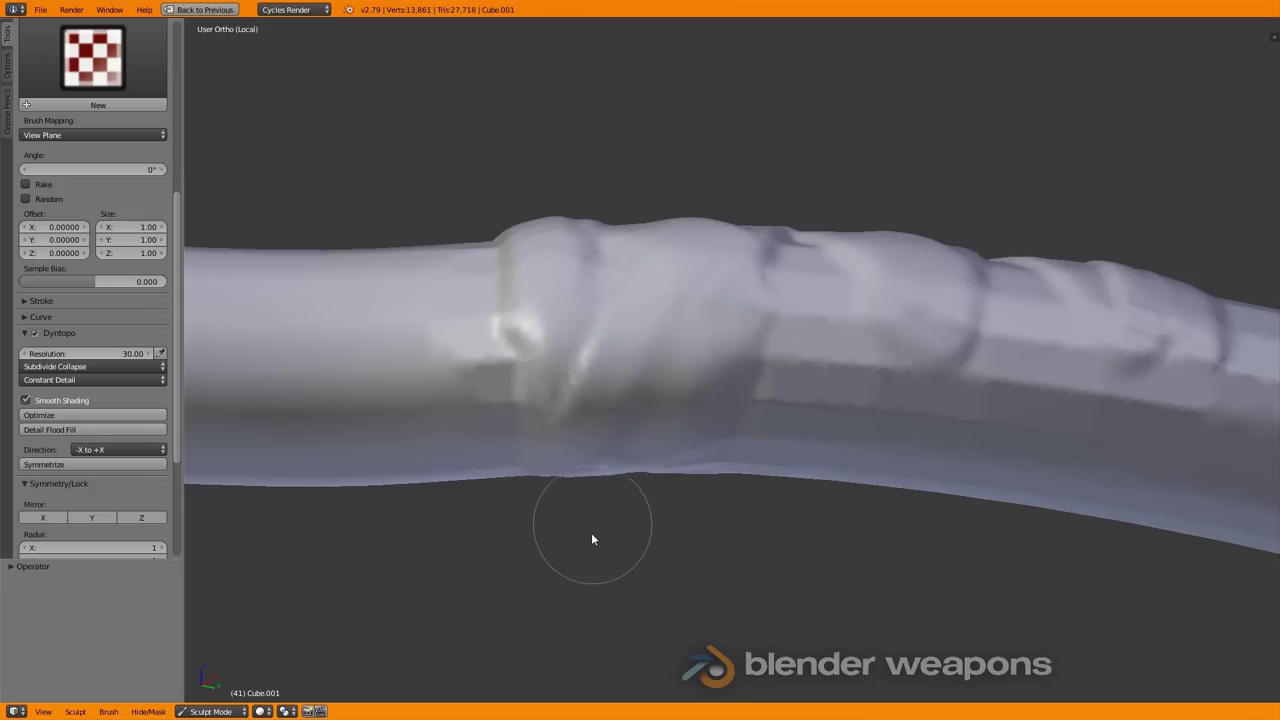
pyautogui.moveTo(722, 290); pyautogui.dragTo(632, 498)
pyautogui.moveTo(714, 373)
pyautogui.mouseDown(button='middle')
pyautogui.moveTo(669, 370)
pyautogui.moveTo(720, 390)
pyautogui.mouseUp(button='middle')
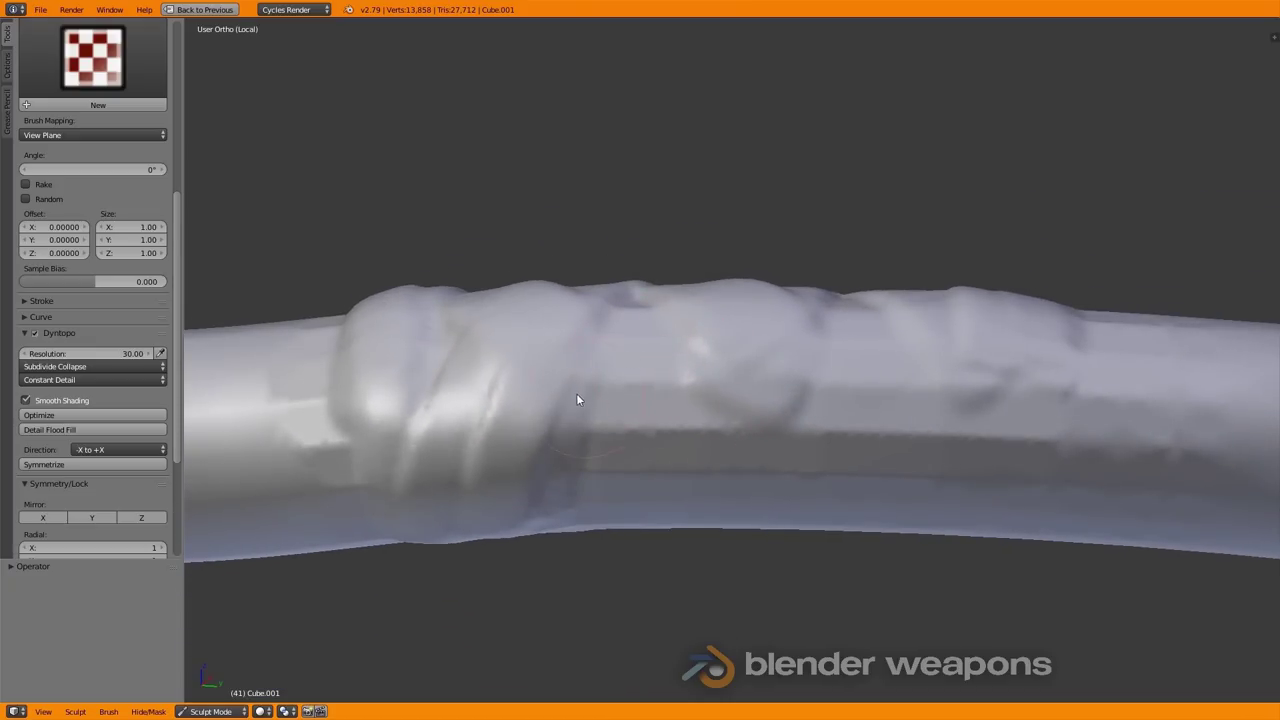
# Sculpt diagonal folds and ridges on the wrap, smoothing away stray dark streaks.
pyautogui.moveTo(576, 400); pyautogui.dragTo(644, 462)
pyautogui.keyDown('shift'); pyautogui.moveTo(686, 550); pyautogui.dragTo(566, 423); pyautogui.keyUp('shift')
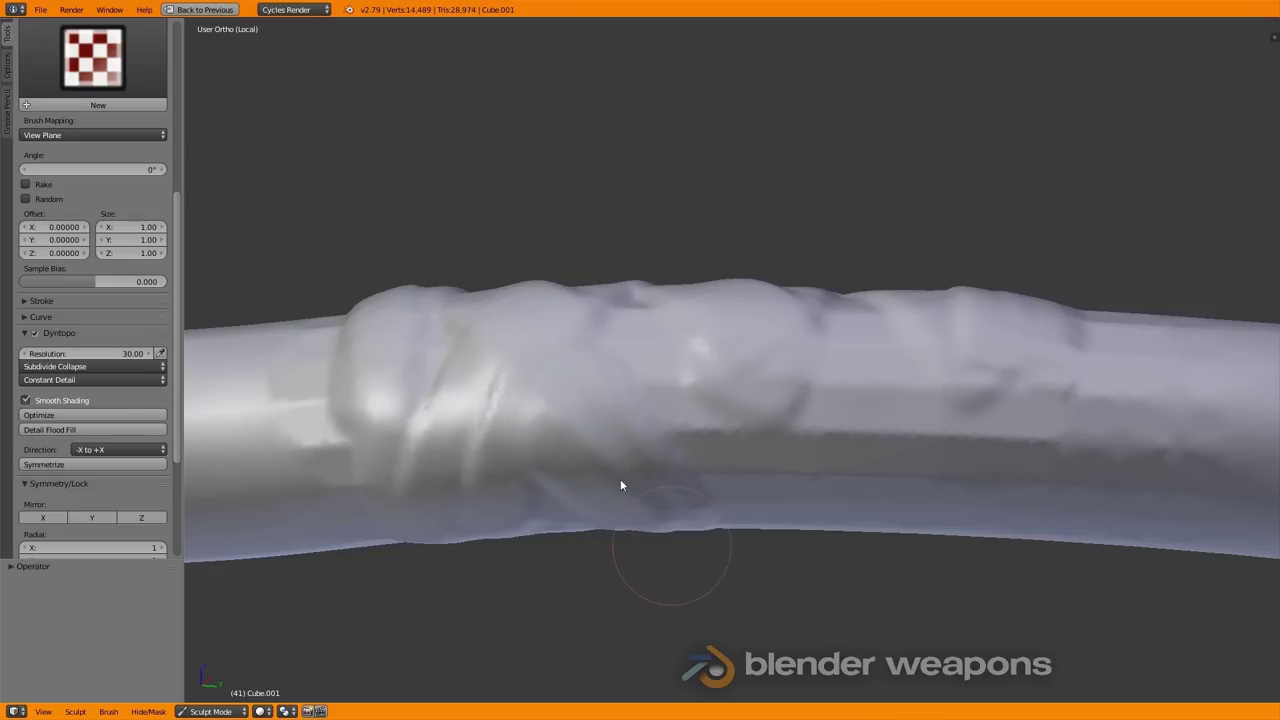
pyautogui.moveTo(526, 443)
pyautogui.mouseDown()
pyautogui.moveTo(509, 400)
pyautogui.moveTo(470, 495)
pyautogui.mouseUp()
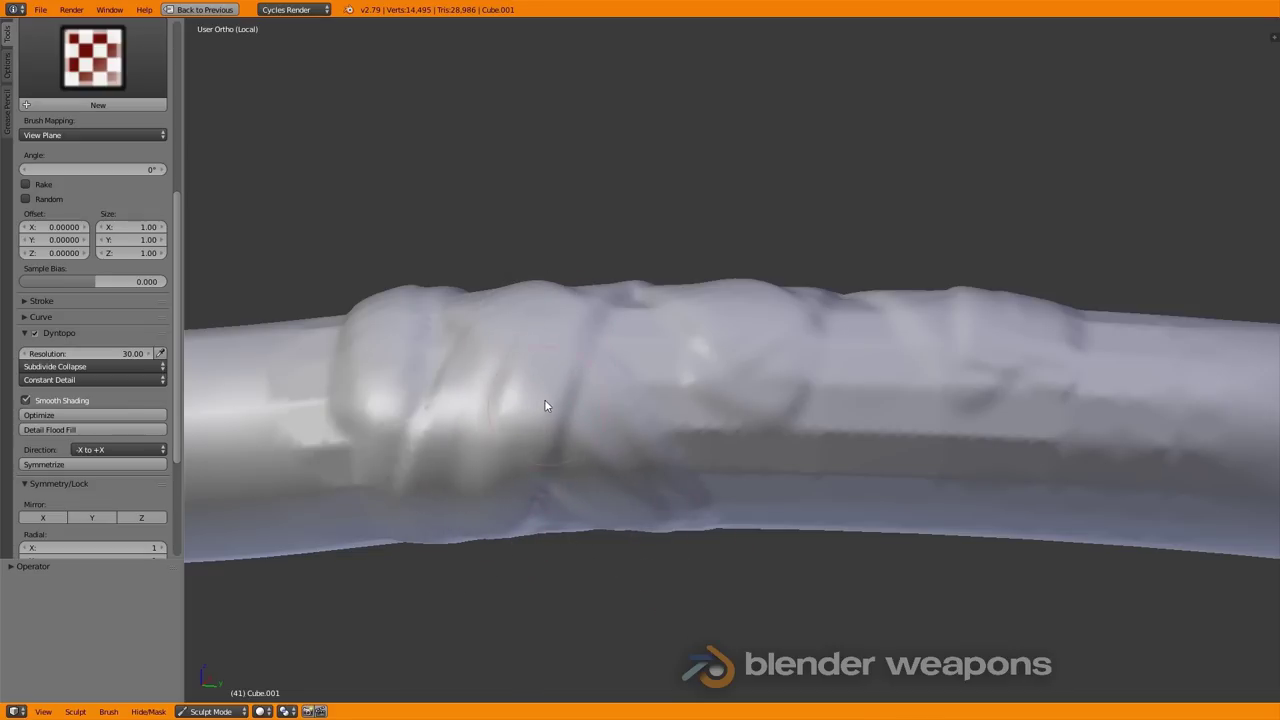
pyautogui.keyDown('shift'); pyautogui.moveTo(500, 397); pyautogui.dragTo(555, 453); pyautogui.keyUp('shift')
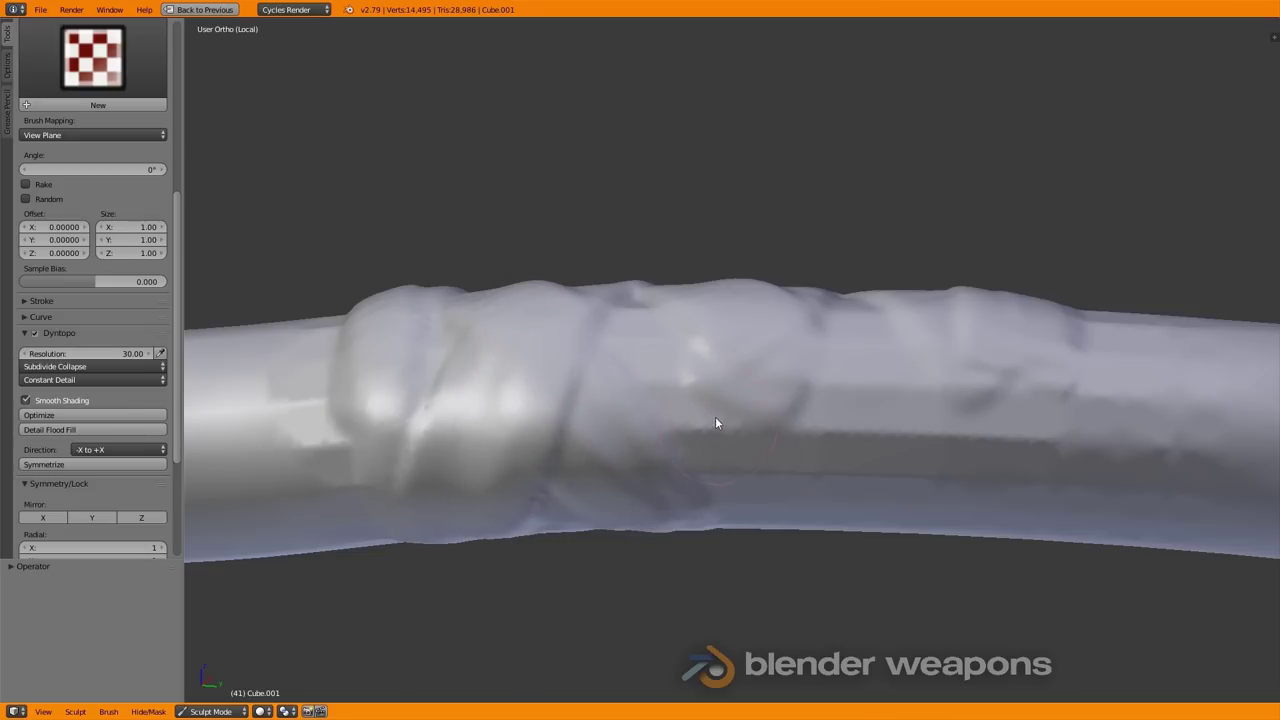
pyautogui.moveTo(713, 421)
pyautogui.mouseDown()
pyautogui.moveTo(646, 578)
pyautogui.moveTo(734, 507)
pyautogui.moveTo(731, 443)
pyautogui.moveTo(651, 517)
pyautogui.moveTo(706, 471)
pyautogui.mouseUp()
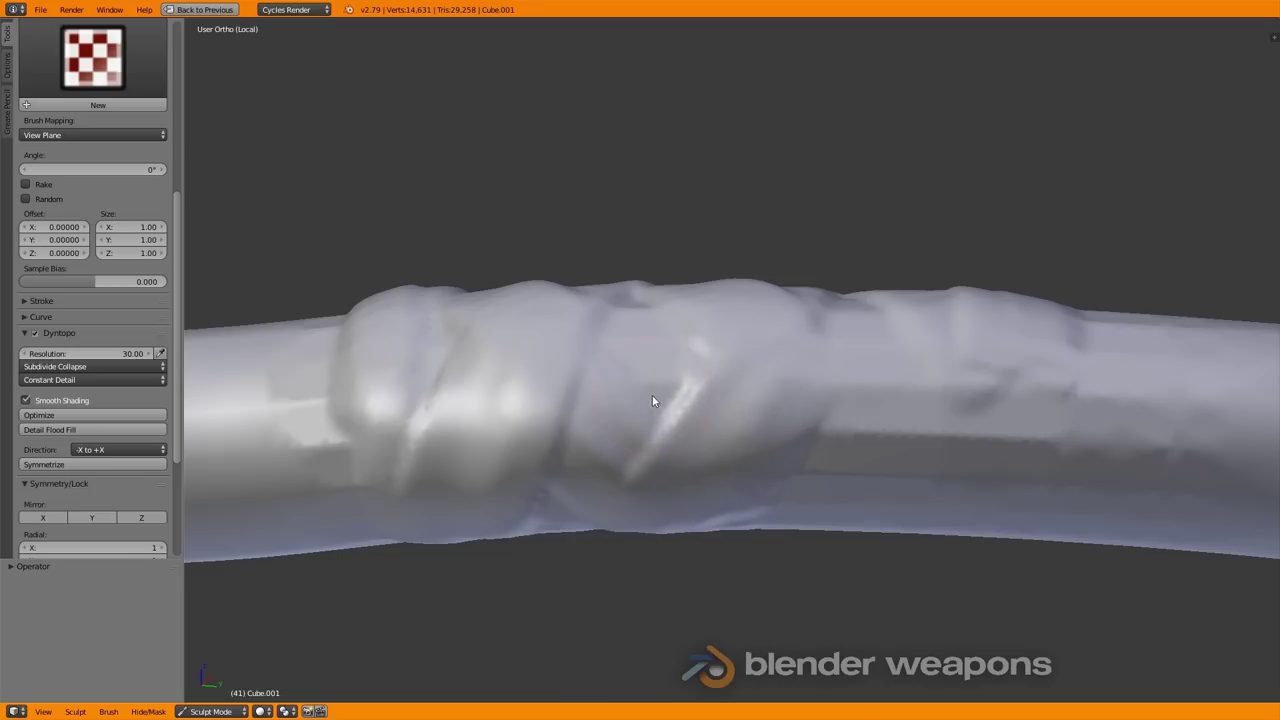
pyautogui.keyDown('shift'); pyautogui.moveTo(605, 365); pyautogui.dragTo(750, 552); pyautogui.keyUp('shift')
pyautogui.moveTo(675, 542)
pyautogui.keyDown('shift'); pyautogui.mouseDown()
pyautogui.moveTo(559, 468)
pyautogui.moveTo(647, 509)
pyautogui.mouseUp(); pyautogui.keyUp('shift')
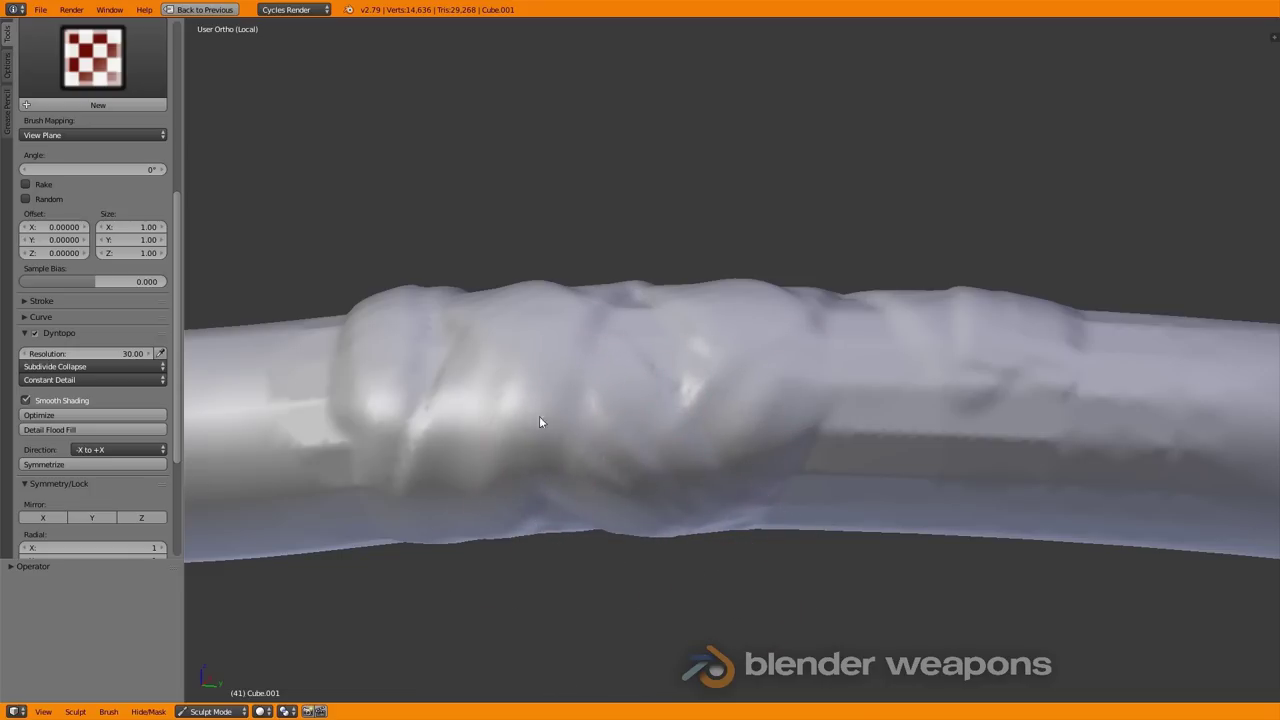
pyautogui.moveTo(539, 416)
pyautogui.keyDown('shift'); pyautogui.mouseDown()
pyautogui.moveTo(480, 510)
pyautogui.moveTo(543, 400)
pyautogui.moveTo(449, 489)
pyautogui.moveTo(511, 351)
pyautogui.moveTo(594, 351)
pyautogui.moveTo(593, 448)
pyautogui.mouseUp(); pyautogui.keyUp('shift')
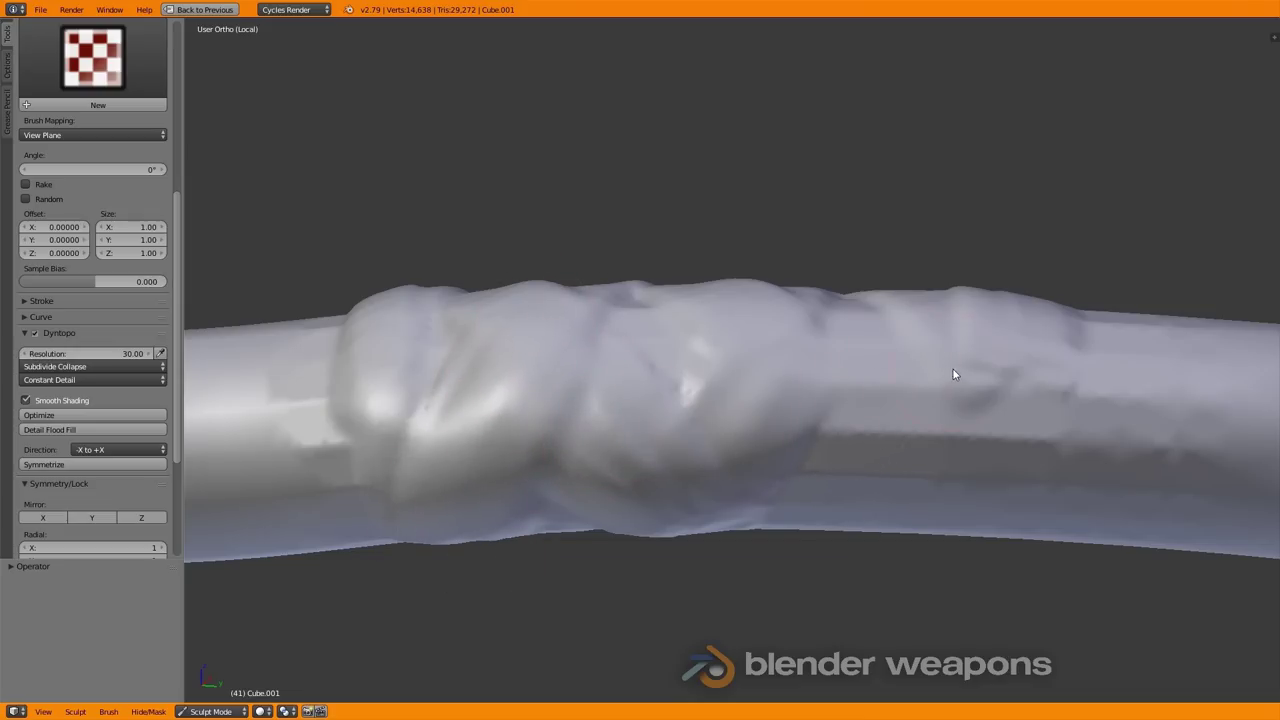
# Extend diagonal streaks further along the tube and smooth them.
pyautogui.moveTo(951, 374)
pyautogui.mouseDown()
pyautogui.moveTo(883, 580)
pyautogui.moveTo(934, 494)
pyautogui.moveTo(993, 546)
pyautogui.moveTo(968, 560)
pyautogui.mouseUp()
pyautogui.moveTo(875, 380)
pyautogui.keyDown('shift'); pyautogui.mouseDown()
pyautogui.moveTo(1023, 606)
pyautogui.moveTo(883, 380)
pyautogui.moveTo(977, 534)
pyautogui.moveTo(1005, 552)
pyautogui.moveTo(865, 423)
pyautogui.moveTo(973, 620)
pyautogui.moveTo(864, 514)
pyautogui.moveTo(1011, 383)
pyautogui.mouseUp(); pyautogui.keyUp('shift')
pyautogui.moveTo(1012, 383)
pyautogui.mouseDown(button='middle')
pyautogui.moveTo(943, 457)
pyautogui.moveTo(1000, 423)
pyautogui.moveTo(848, 410)
pyautogui.mouseUp(button='middle')
# Carve diagonal grooves and ridges across the upper tube, then soften them.
pyautogui.moveTo(770, 458); pyautogui.dragTo(737, 600, button='middle')
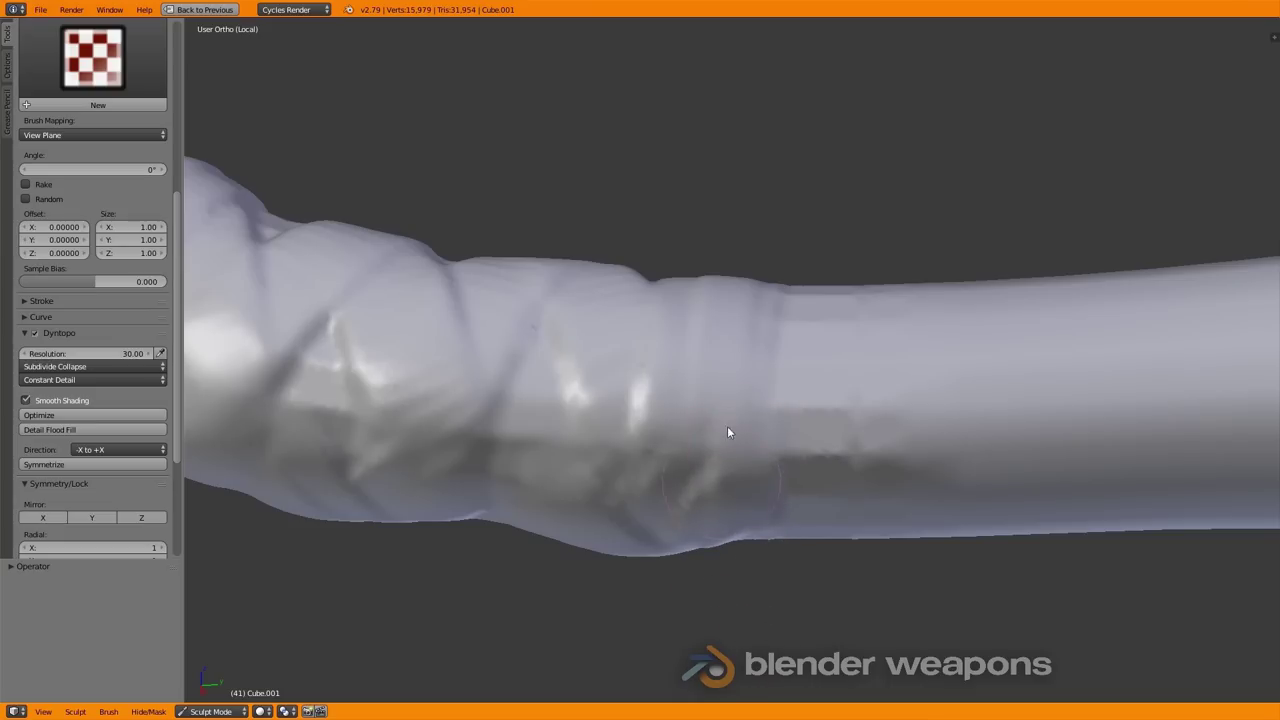
pyautogui.moveTo(727, 430)
pyautogui.mouseDown(button='middle')
pyautogui.moveTo(704, 533)
pyautogui.moveTo(714, 354)
pyautogui.moveTo(626, 400)
pyautogui.moveTo(734, 306)
pyautogui.mouseUp(button='middle')
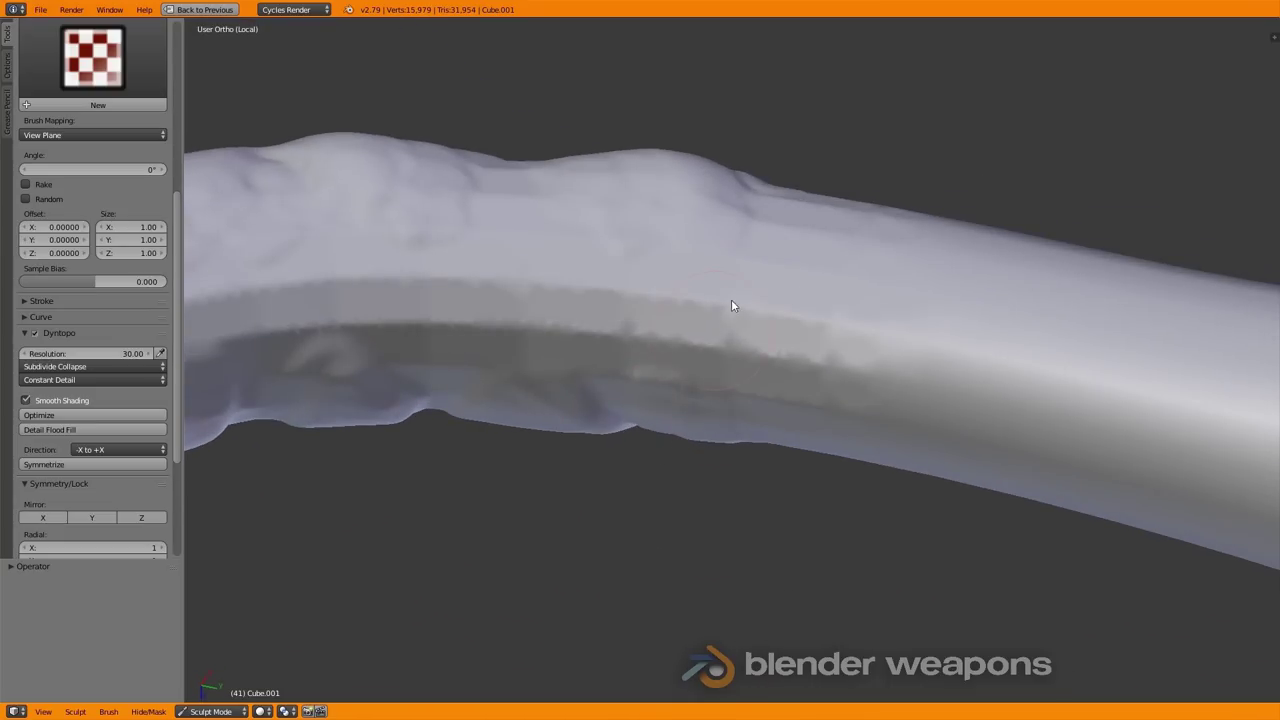
pyautogui.moveTo(684, 373)
pyautogui.mouseDown()
pyautogui.moveTo(714, 194)
pyautogui.moveTo(649, 237)
pyautogui.mouseUp()
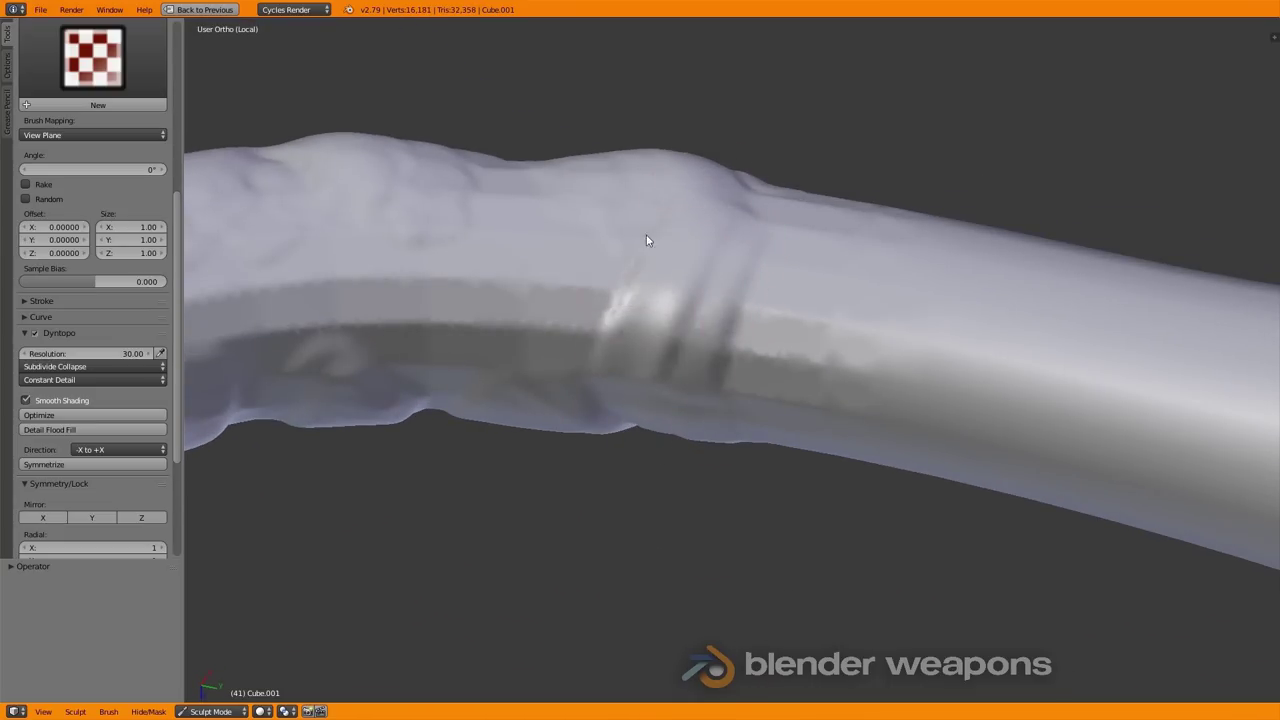
pyautogui.moveTo(650, 335)
pyautogui.mouseDown()
pyautogui.moveTo(629, 217)
pyautogui.moveTo(560, 302)
pyautogui.mouseUp()
pyautogui.moveTo(426, 175); pyautogui.dragTo(596, 344)
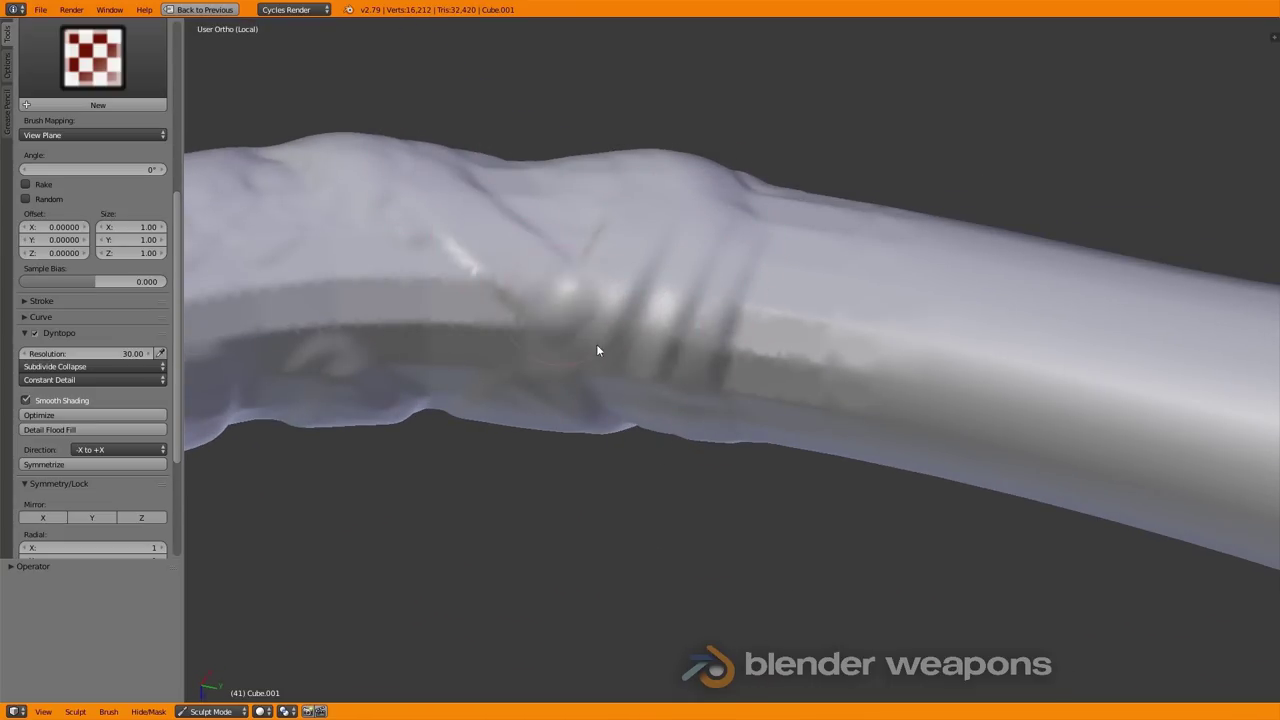
pyautogui.moveTo(369, 177); pyautogui.dragTo(574, 367)
pyautogui.moveTo(414, 243)
pyautogui.keyDown('shift'); pyautogui.mouseDown()
pyautogui.moveTo(417, 271)
pyautogui.moveTo(508, 380)
pyautogui.mouseUp(); pyautogui.keyUp('shift')
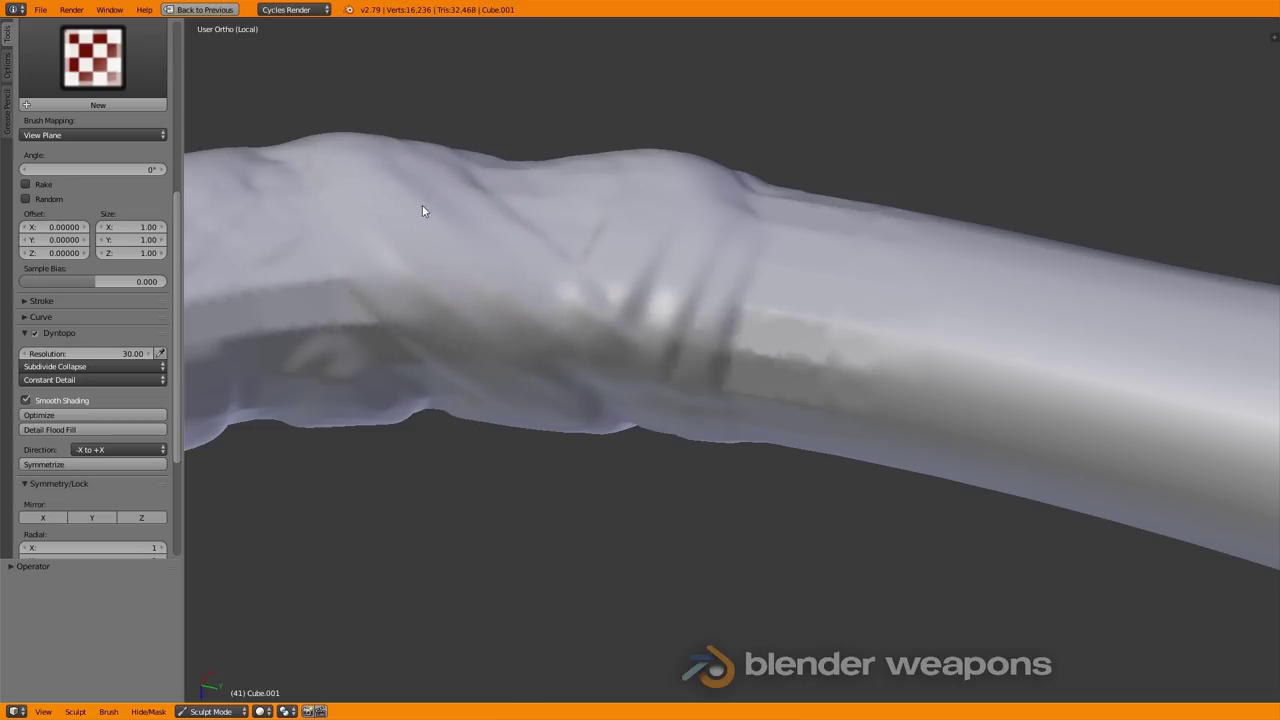
pyautogui.keyDown('shift'); pyautogui.moveTo(683, 217); pyautogui.dragTo(697, 240); pyautogui.keyUp('shift')
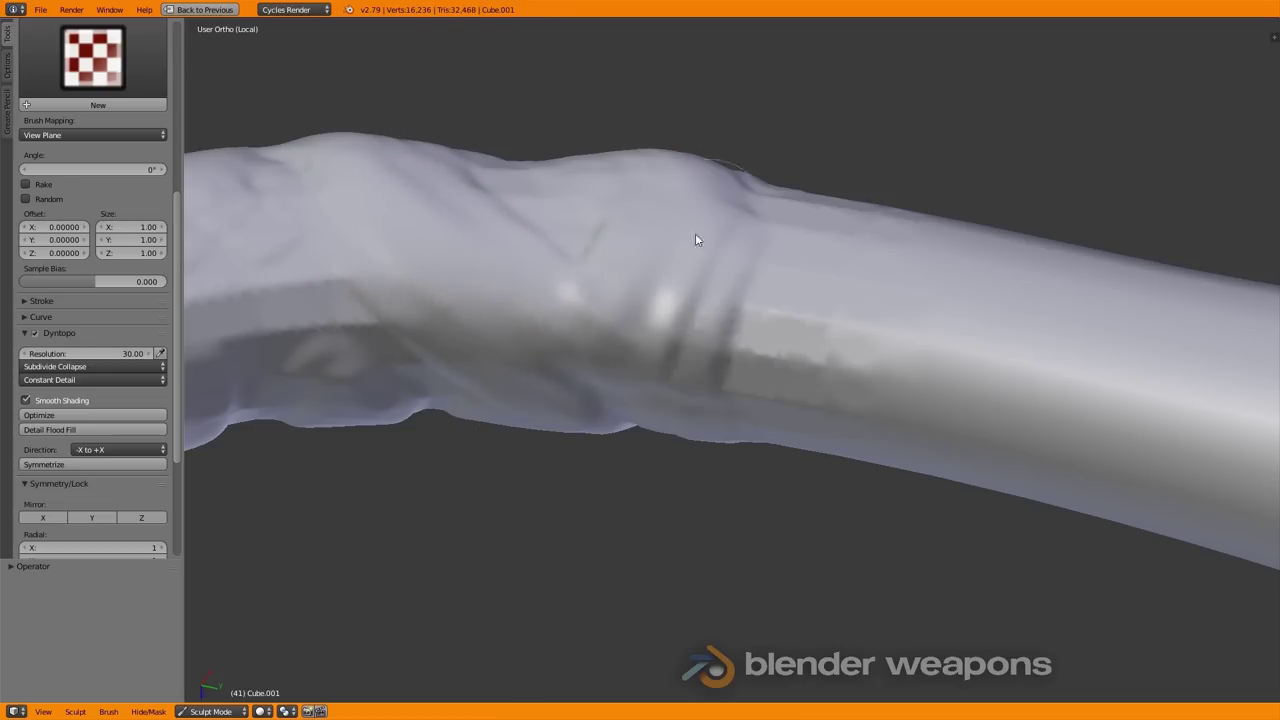
# Form creased vertical wrap bands around the tube, then frame the whole tube.
pyautogui.moveTo(517, 291)
pyautogui.mouseDown(button='middle')
pyautogui.moveTo(443, 349)
pyautogui.moveTo(720, 311)
pyautogui.moveTo(632, 167)
pyautogui.mouseUp(button='middle')
pyautogui.moveTo(632, 167)
pyautogui.mouseDown()
pyautogui.moveTo(566, 221)
pyautogui.moveTo(571, 166)
pyautogui.moveTo(523, 229)
pyautogui.mouseUp()
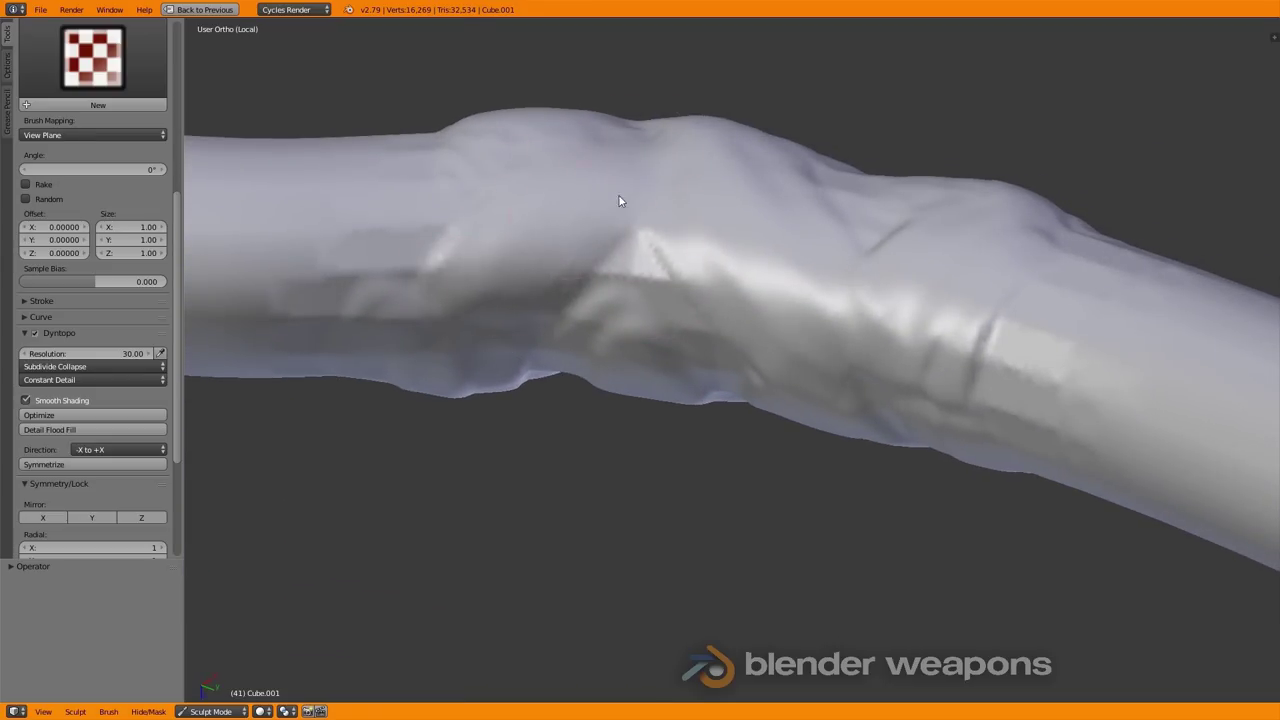
pyautogui.moveTo(620, 201)
pyautogui.mouseDown()
pyautogui.moveTo(620, 320)
pyautogui.moveTo(634, 206)
pyautogui.moveTo(651, 226)
pyautogui.moveTo(645, 175)
pyautogui.mouseUp()
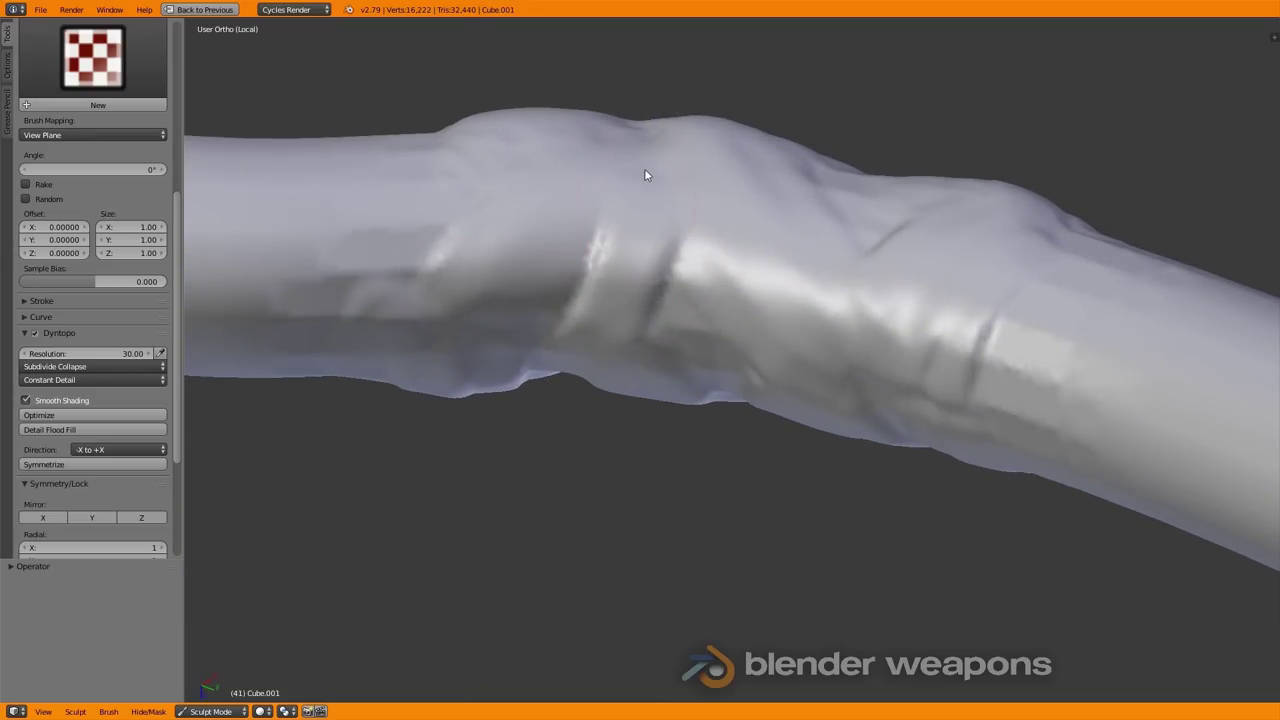
pyautogui.moveTo(619, 272)
pyautogui.mouseDown(button='middle')
pyautogui.moveTo(597, 197)
pyautogui.moveTo(600, 334)
pyautogui.moveTo(531, 274)
pyautogui.mouseUp(button='middle')
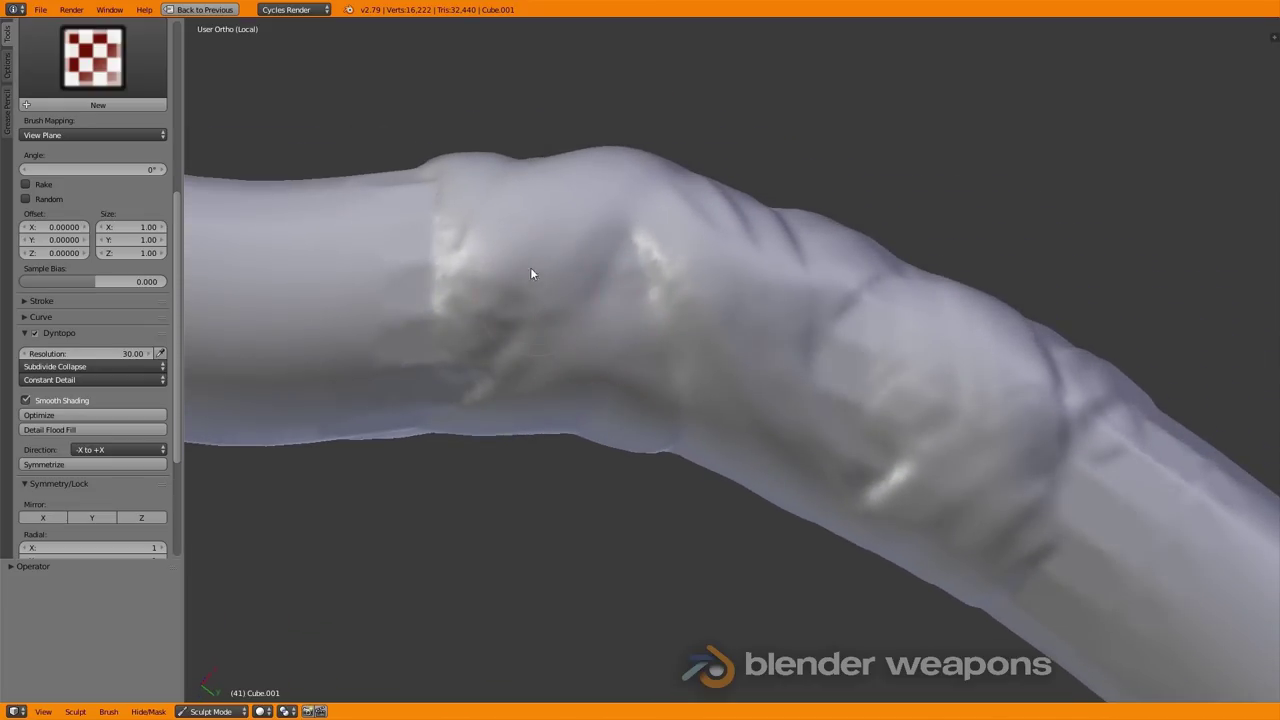
pyautogui.moveTo(463, 372)
pyautogui.mouseDown()
pyautogui.moveTo(492, 327)
pyautogui.moveTo(509, 248)
pyautogui.moveTo(468, 447)
pyautogui.mouseUp()
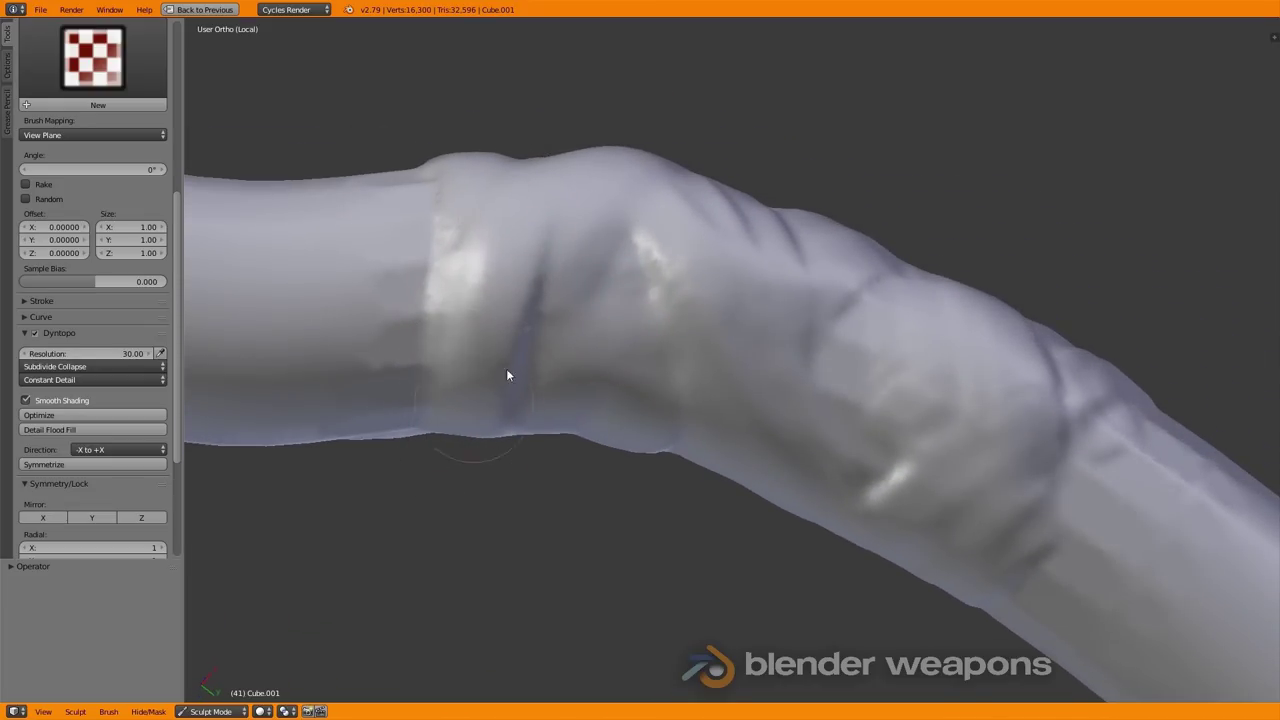
pyautogui.moveTo(509, 371)
pyautogui.mouseDown(button='middle')
pyautogui.moveTo(497, 306)
pyautogui.moveTo(510, 437)
pyautogui.moveTo(500, 537)
pyautogui.moveTo(400, 514)
pyautogui.moveTo(757, 283)
pyautogui.moveTo(637, 289)
pyautogui.moveTo(663, 249)
pyautogui.mouseUp(button='middle')
pyautogui.moveTo(663, 249)
pyautogui.mouseDown()
pyautogui.moveTo(646, 508)
pyautogui.moveTo(683, 453)
pyautogui.moveTo(726, 263)
pyautogui.moveTo(651, 451)
pyautogui.moveTo(626, 440)
pyautogui.mouseUp()
pyautogui.moveTo(666, 338)
pyautogui.mouseDown(button='middle')
pyautogui.moveTo(774, 454)
pyautogui.moveTo(600, 455)
pyautogui.mouseUp(button='middle')
pyautogui.press('KP_Decimal')
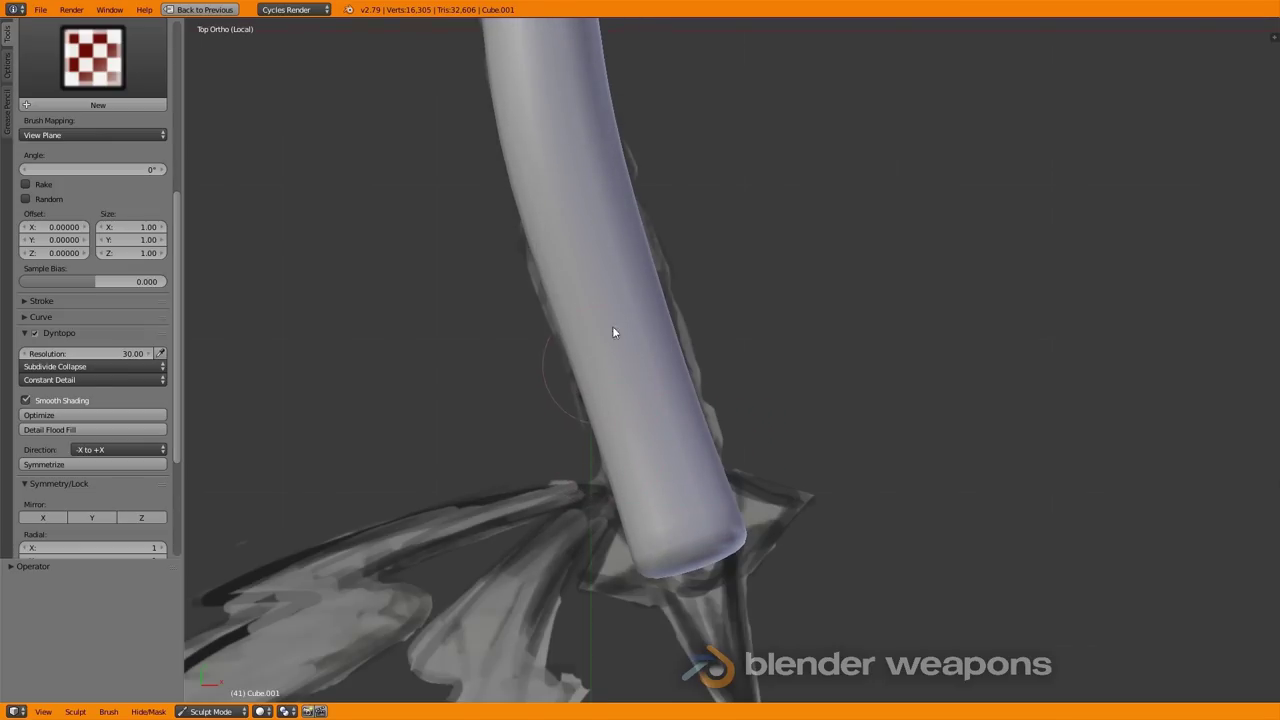
# Sculpt wrap bands onto the lower handle with the wireframe shown, then return to shaded.
pyautogui.press('z')
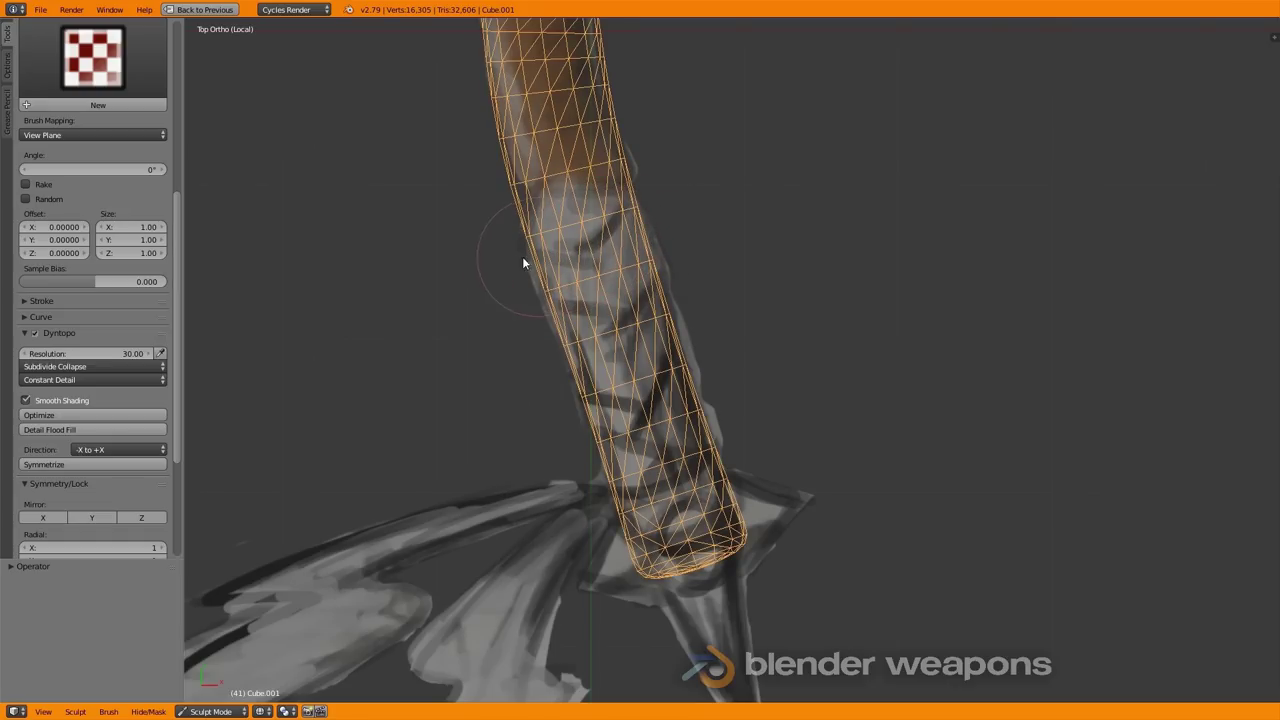
pyautogui.moveTo(522, 262); pyautogui.dragTo(690, 242)
pyautogui.moveTo(690, 372); pyautogui.dragTo(535, 420)
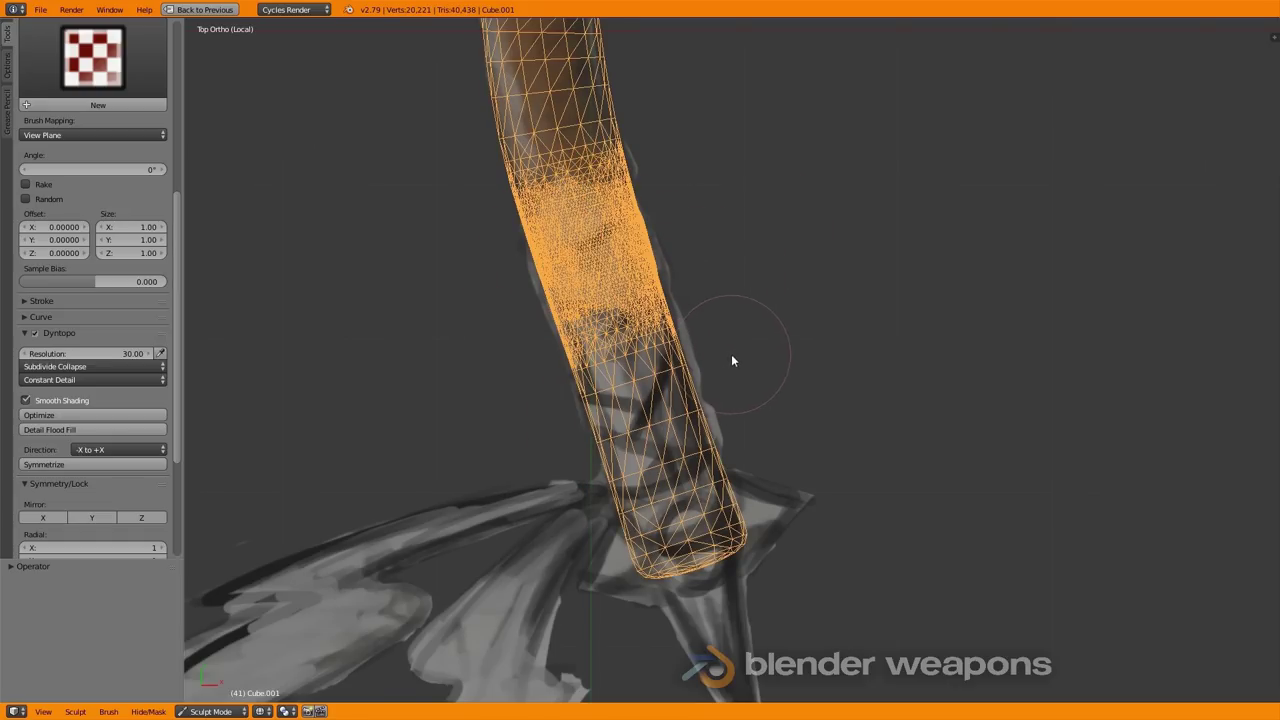
pyautogui.moveTo(731, 354); pyautogui.dragTo(545, 492)
pyautogui.press('z')
pyautogui.scroll(1, 623, 338)
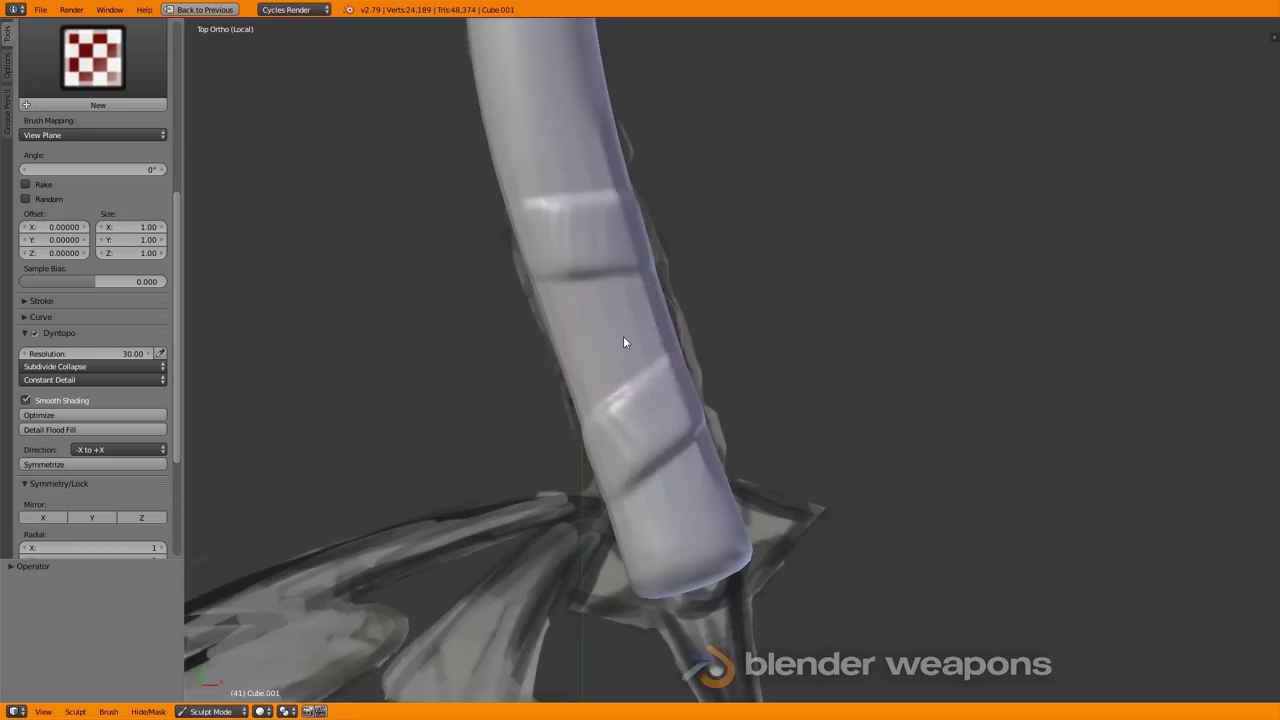
pyautogui.scroll(3, 623, 336)
pyautogui.scroll(2, 623, 336)
pyautogui.scroll(-3, 623, 338)
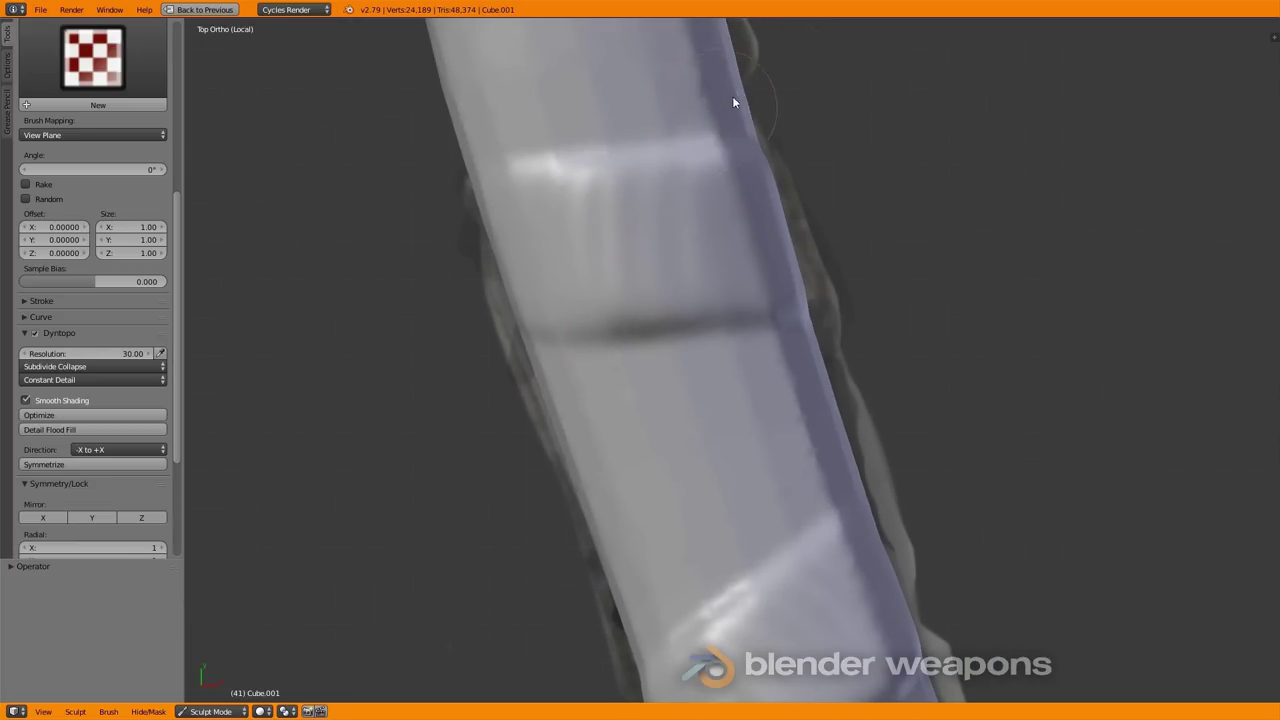
# Carve a diagonal groove across the handle with a wrap ridge below it.
pyautogui.moveTo(700, 98); pyautogui.dragTo(600, 180)
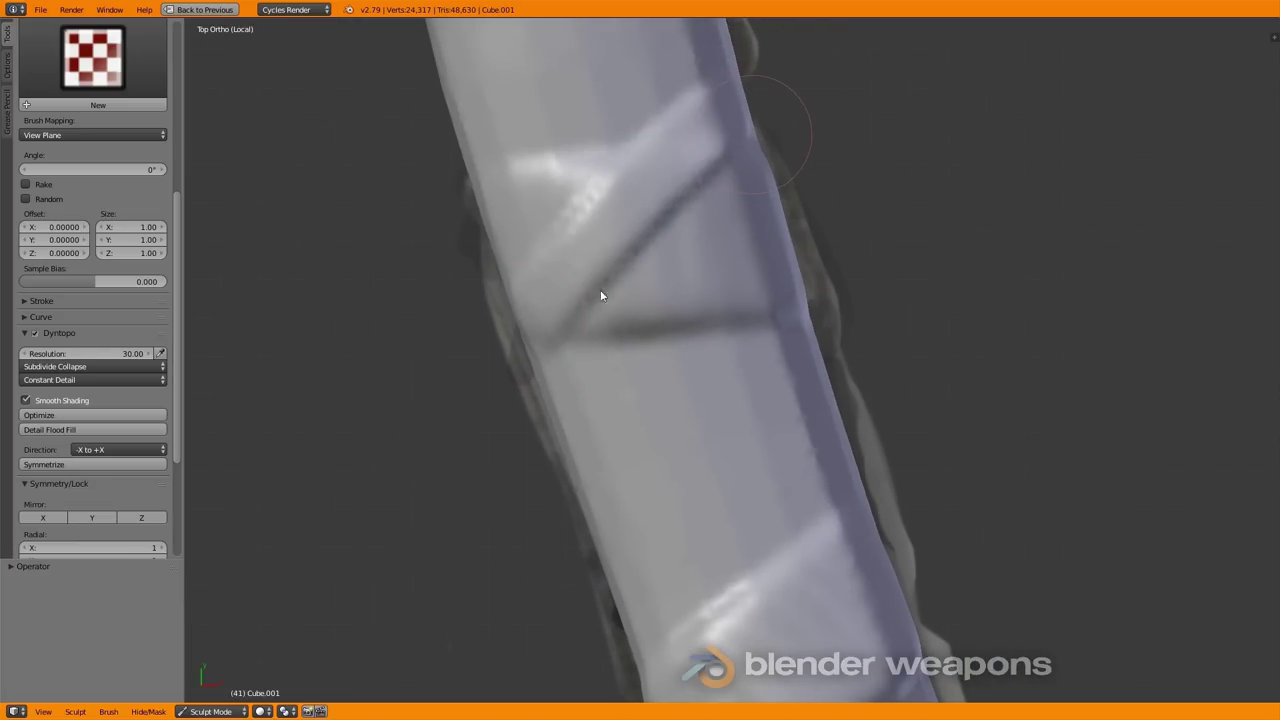
pyautogui.moveTo(747, 114); pyautogui.dragTo(539, 358)
pyautogui.moveTo(625, 330); pyautogui.dragTo(540, 420)
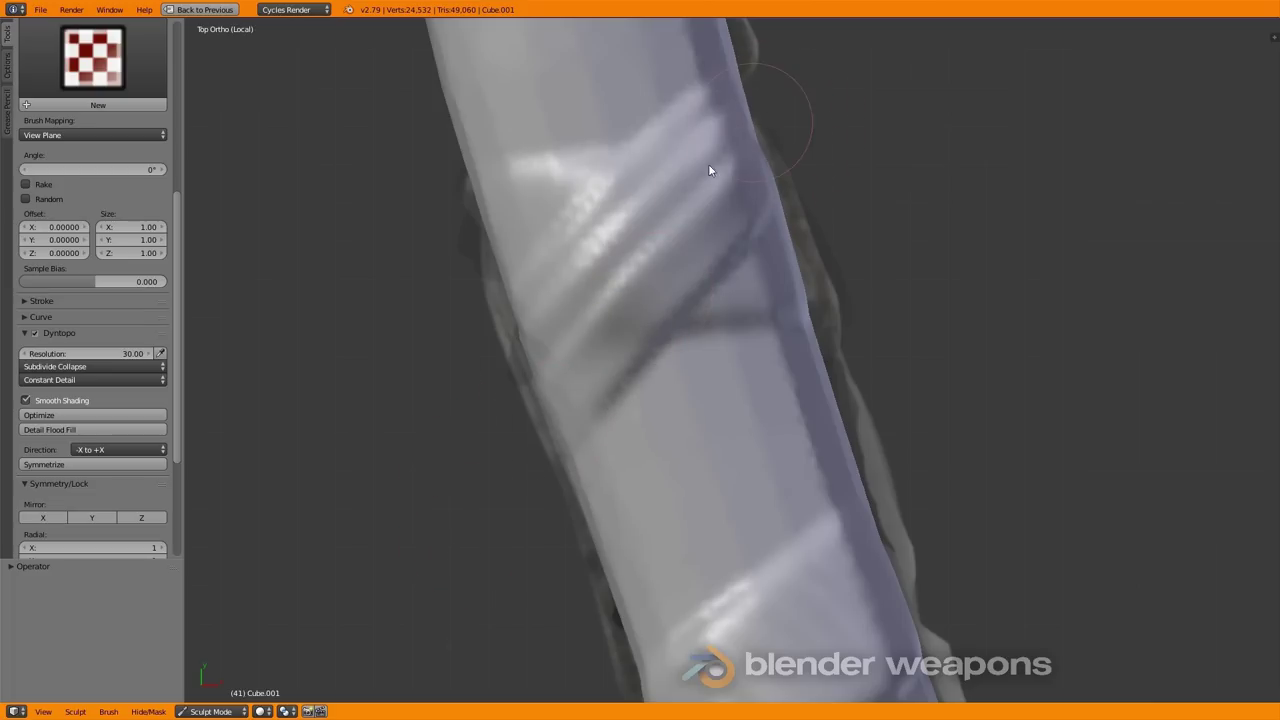
pyautogui.moveTo(711, 169); pyautogui.dragTo(590, 300)
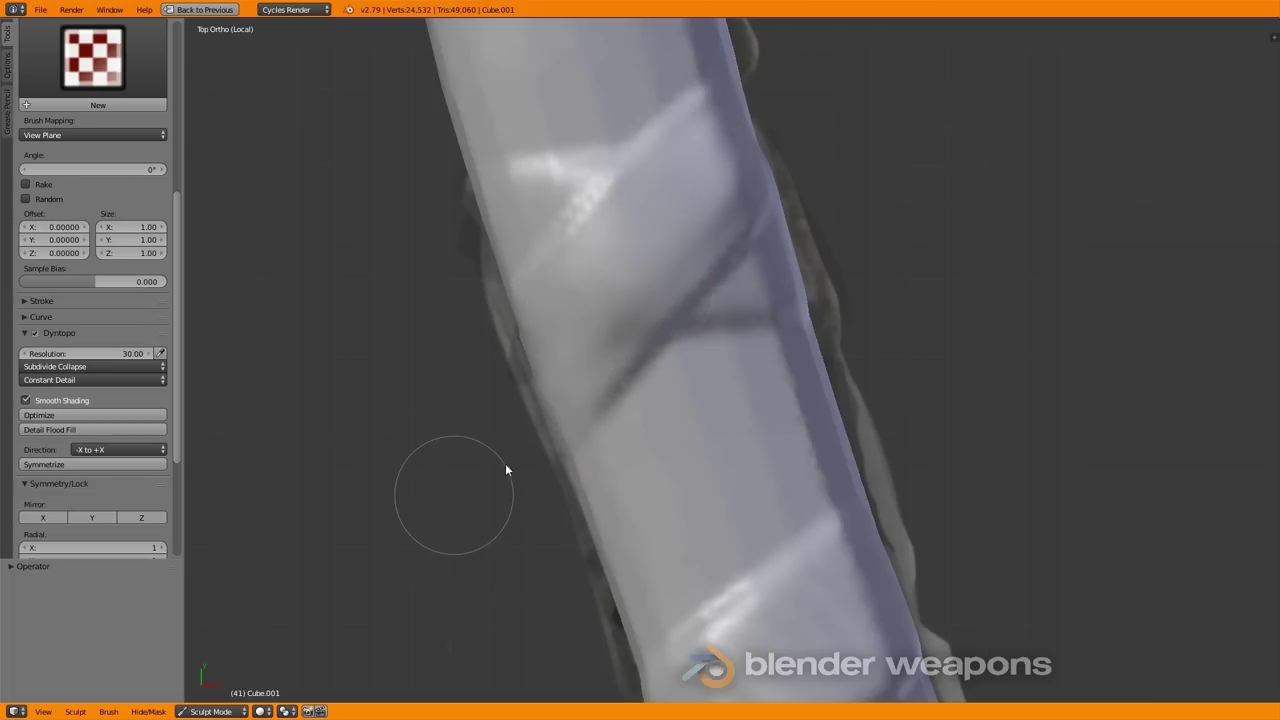
pyautogui.moveTo(585, 445); pyautogui.dragTo(650, 415)
pyautogui.moveTo(962, 455)
pyautogui.mouseDown()
pyautogui.moveTo(483, 437)
pyautogui.moveTo(877, 503)
pyautogui.moveTo(713, 512)
pyautogui.moveTo(458, 467)
pyautogui.moveTo(814, 529)
pyautogui.mouseUp()
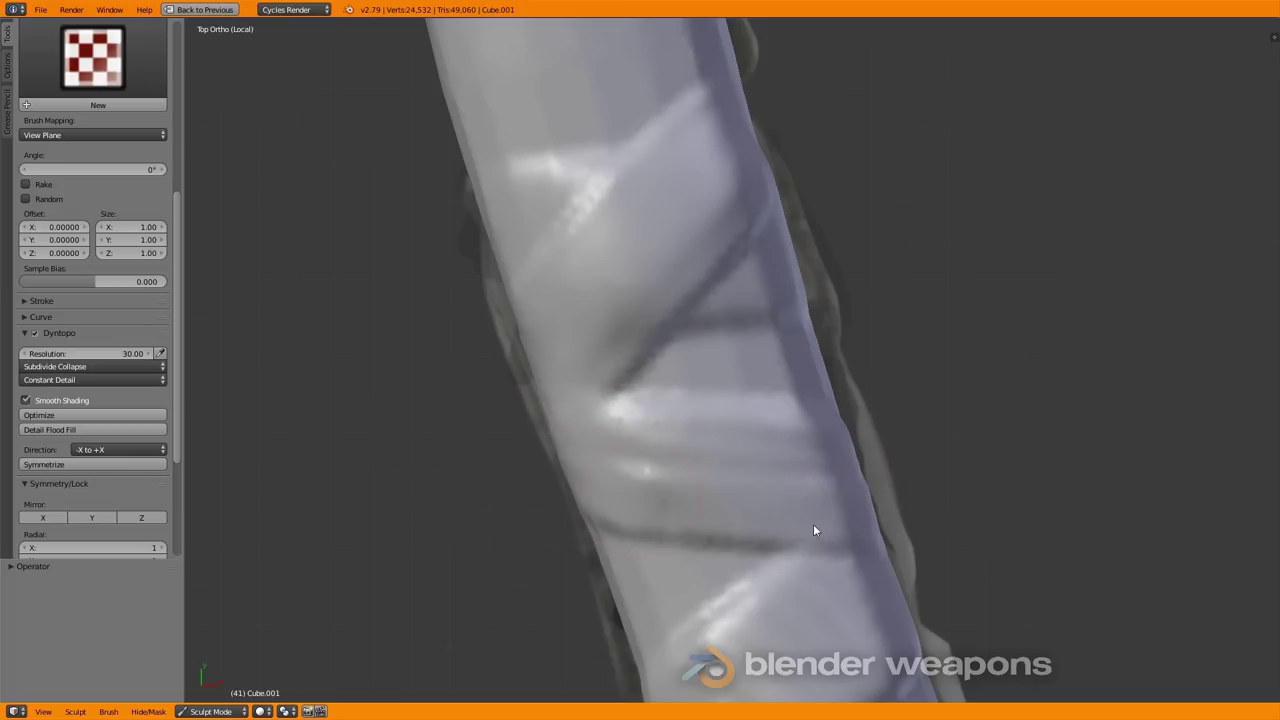
pyautogui.moveTo(550, 486)
pyautogui.mouseDown()
pyautogui.moveTo(862, 502)
pyautogui.moveTo(460, 448)
pyautogui.moveTo(956, 484)
pyautogui.moveTo(686, 435)
pyautogui.mouseUp()
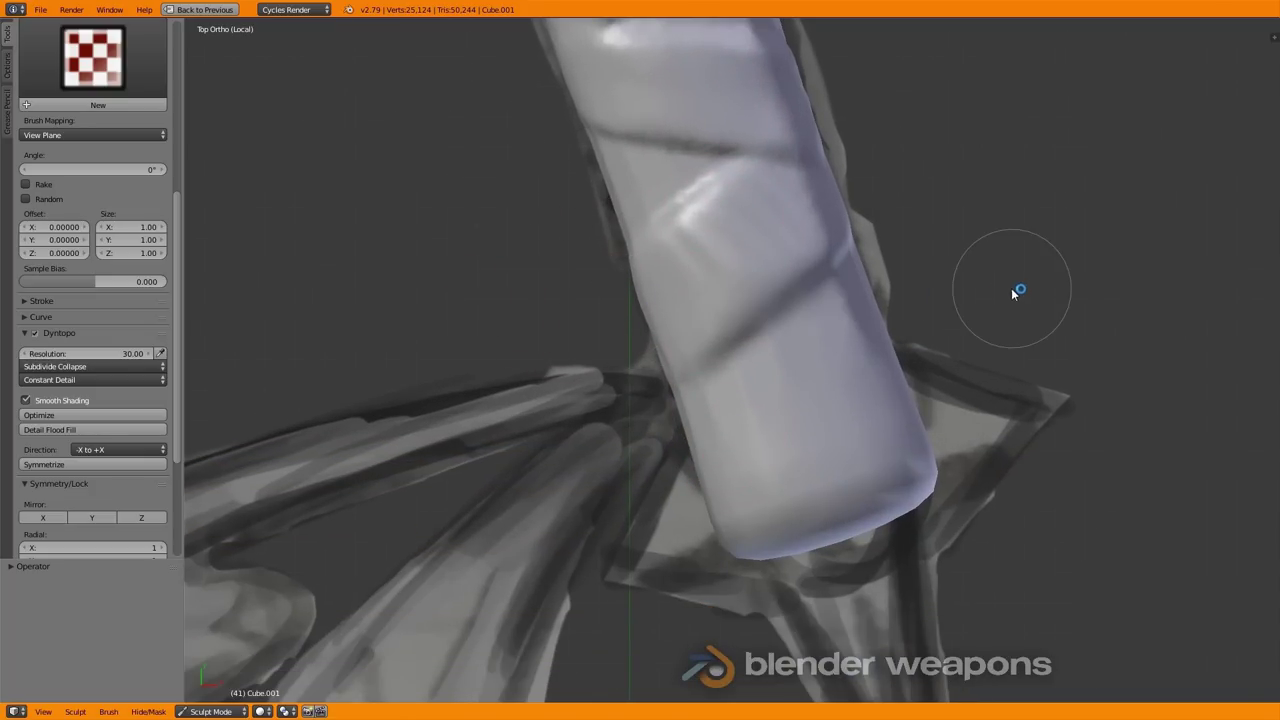
# Shape horizontal grooved bands near the handle's bottom end.
pyautogui.moveTo(837, 309); pyautogui.dragTo(864, 322)
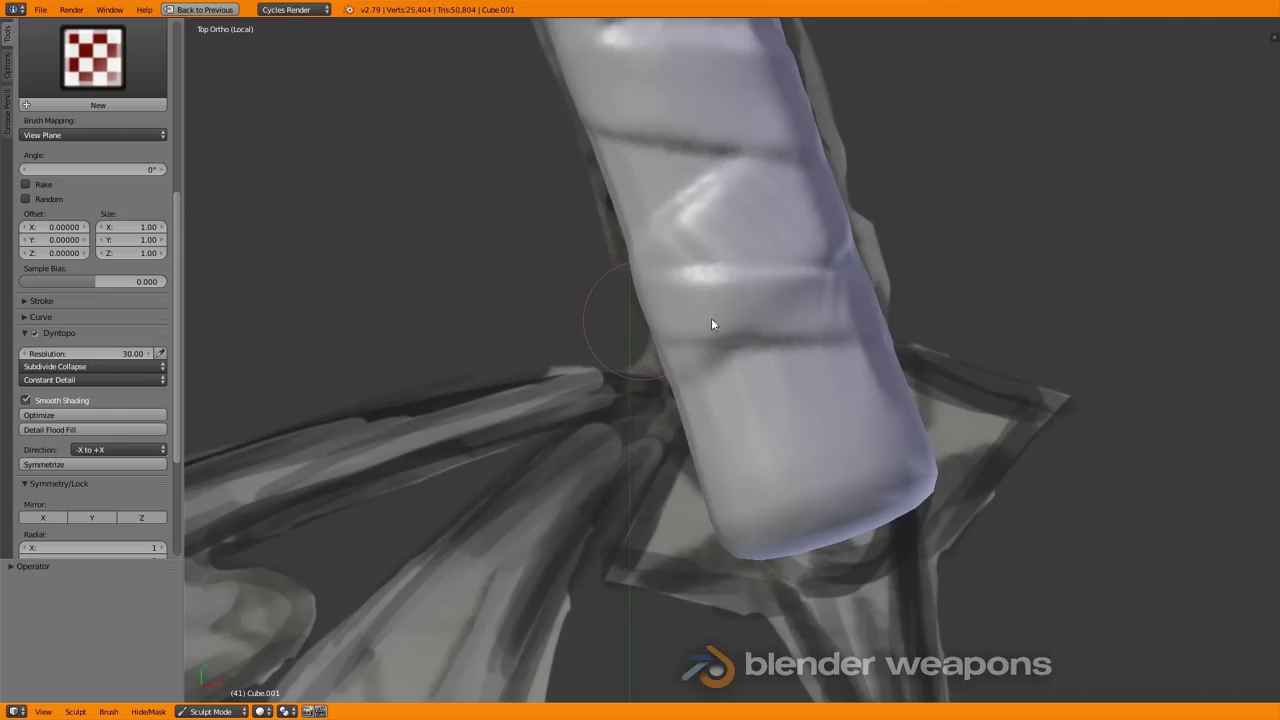
pyautogui.moveTo(711, 323); pyautogui.dragTo(997, 331)
pyautogui.moveTo(631, 366); pyautogui.dragTo(871, 358)
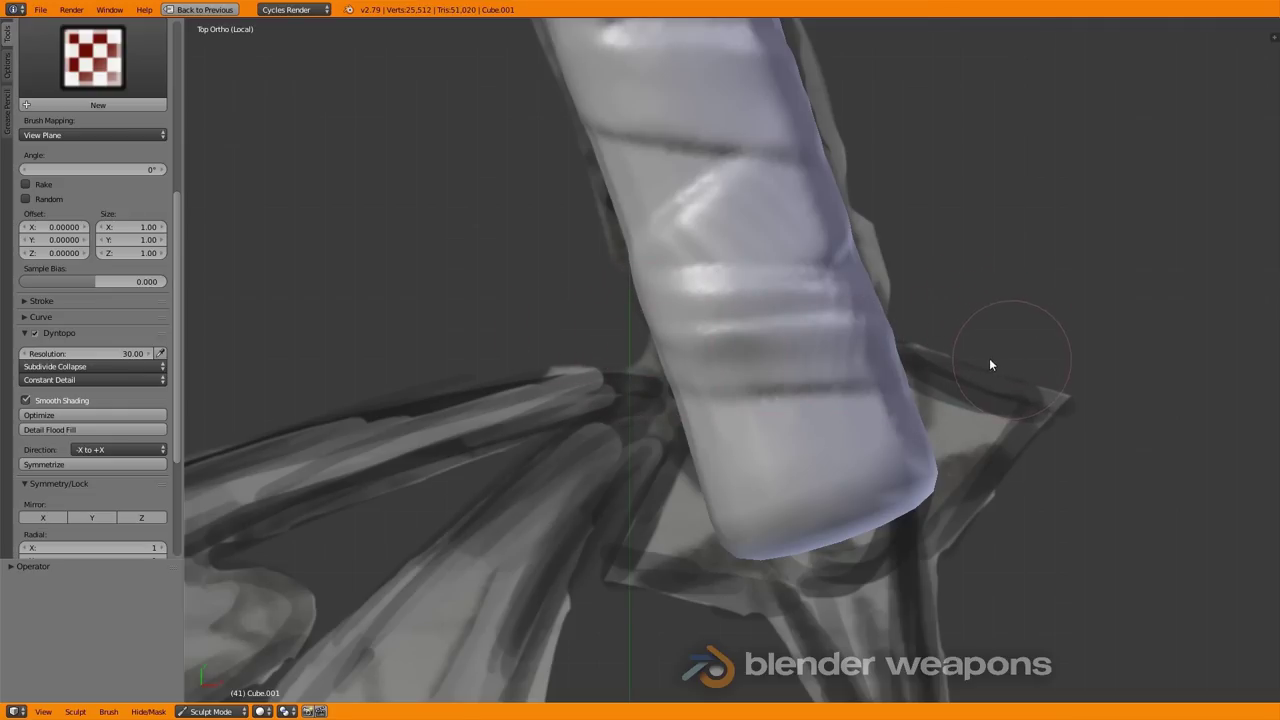
pyautogui.moveTo(746, 331); pyautogui.dragTo(828, 332)
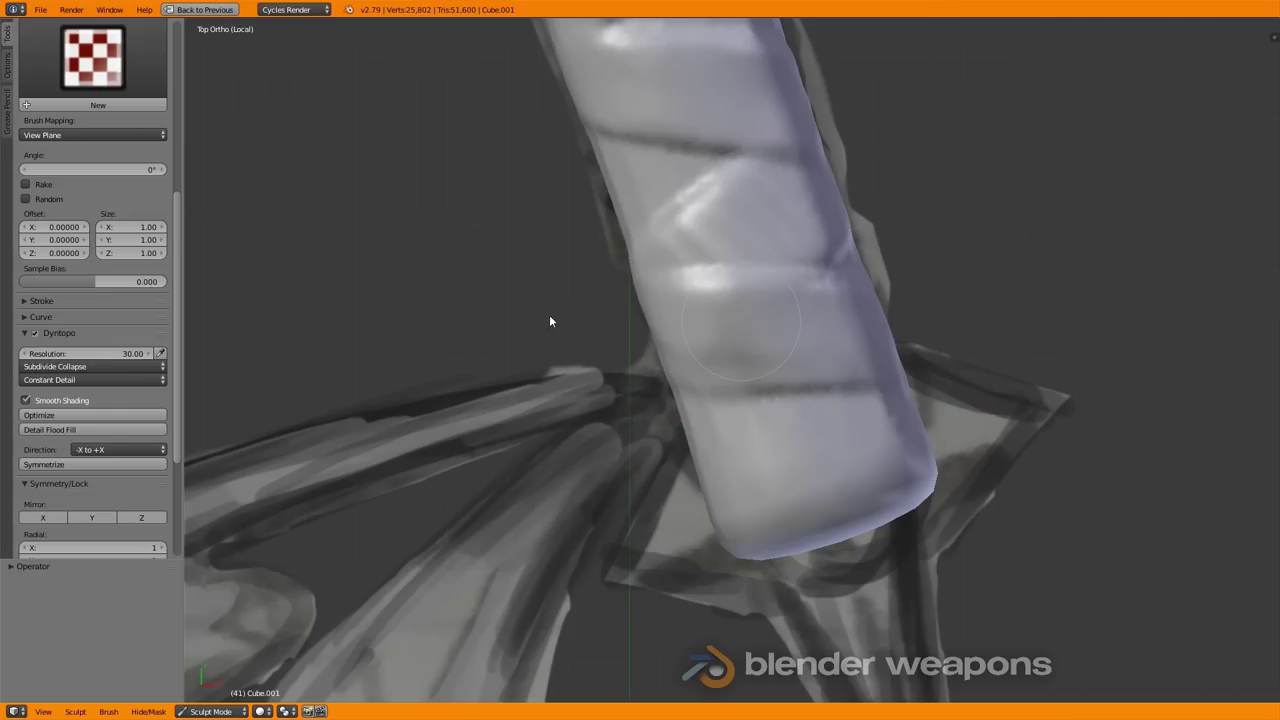
pyautogui.moveTo(549, 314)
pyautogui.mouseDown(button='middle')
pyautogui.moveTo(727, 189)
pyautogui.moveTo(743, 149)
pyautogui.mouseUp(button='middle')
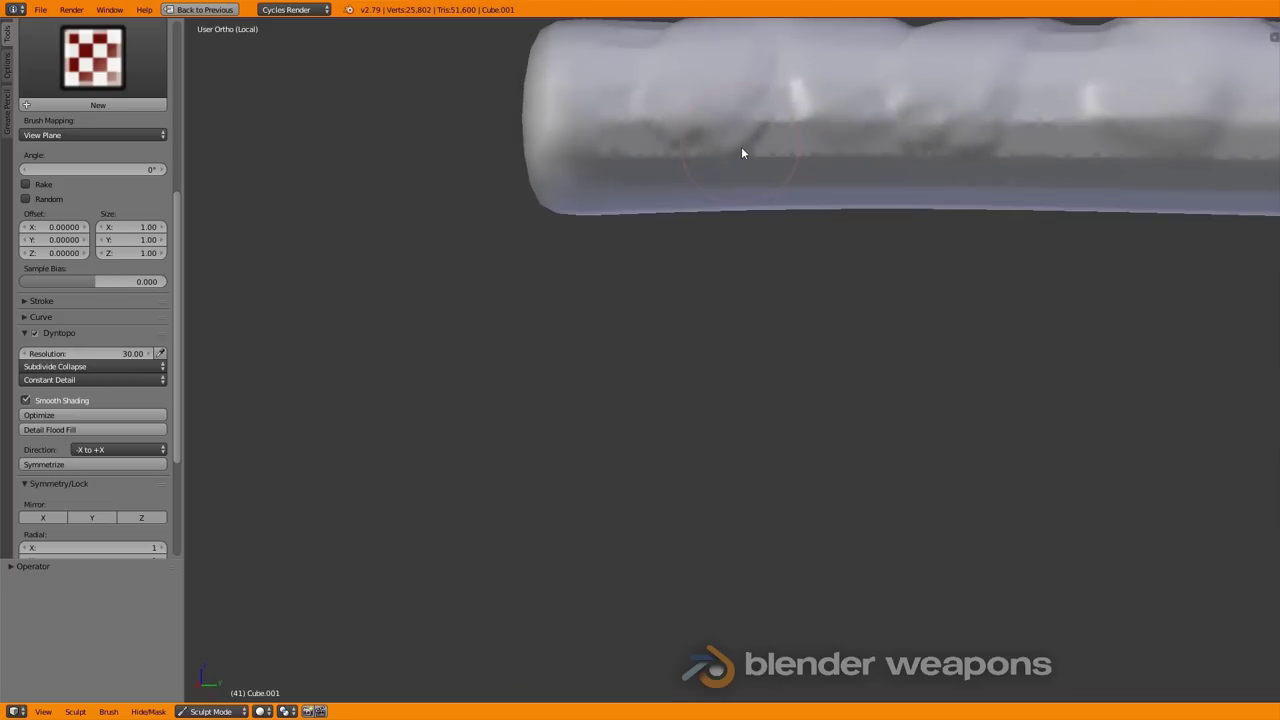
# Carve a ring groove and a deep groove across the handle further up.
pyautogui.moveTo(723, 220)
pyautogui.mouseDown(button='middle')
pyautogui.moveTo(620, 366)
pyautogui.moveTo(647, 291)
pyautogui.mouseUp(button='middle')
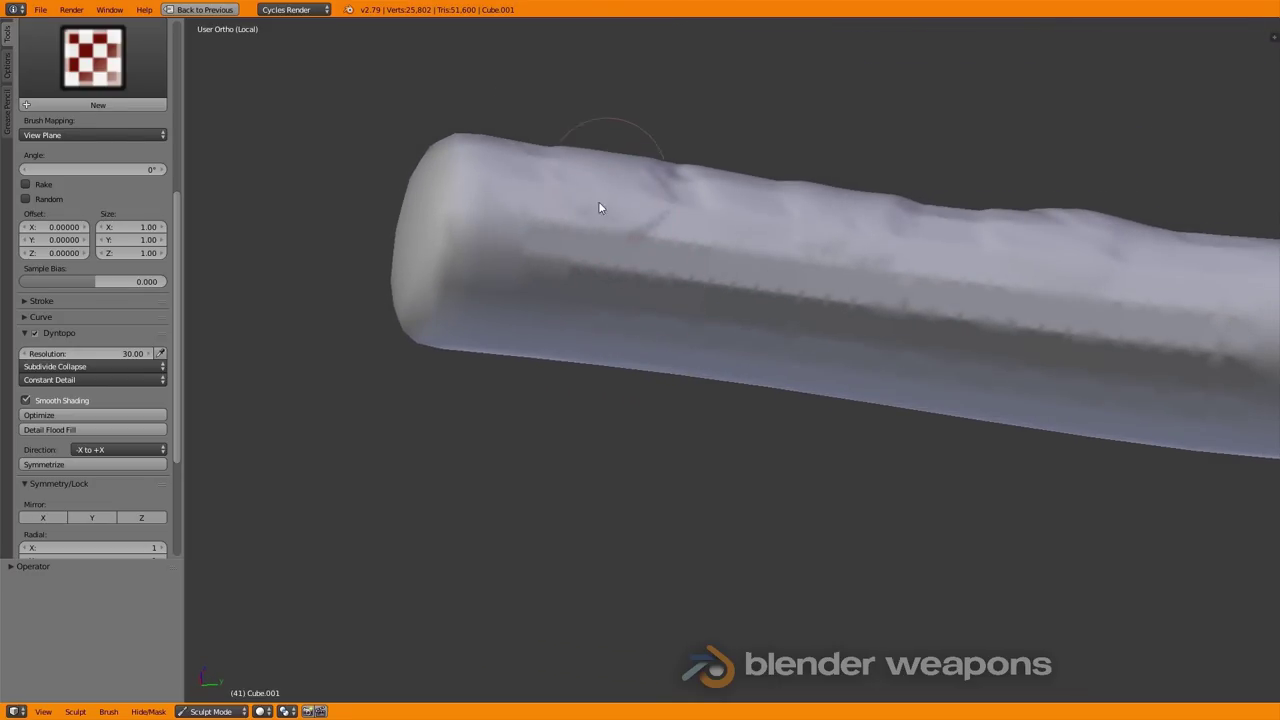
pyautogui.moveTo(600, 207)
pyautogui.mouseDown()
pyautogui.moveTo(643, 266)
pyautogui.moveTo(643, 329)
pyautogui.moveTo(617, 183)
pyautogui.moveTo(644, 398)
pyautogui.moveTo(654, 232)
pyautogui.mouseUp()
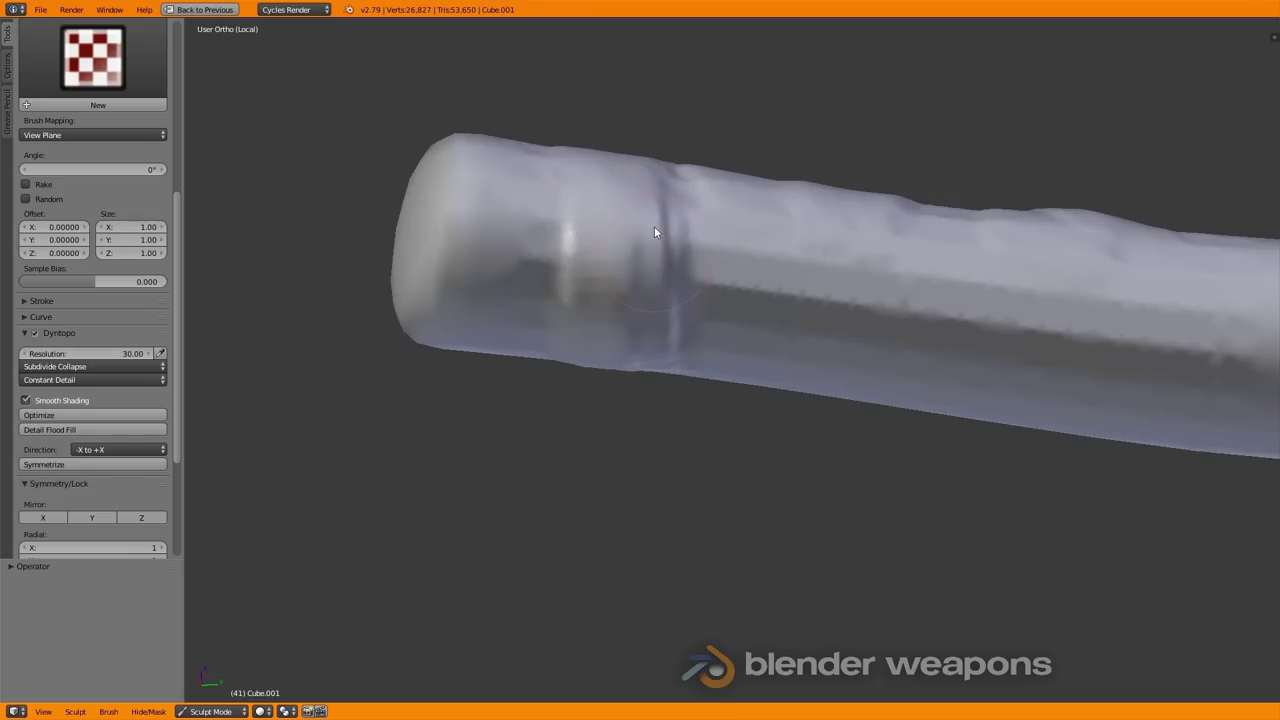
pyautogui.moveTo(634, 412)
pyautogui.mouseDown(button='middle')
pyautogui.moveTo(773, 400)
pyautogui.moveTo(794, 507)
pyautogui.moveTo(924, 283)
pyautogui.moveTo(714, 451)
pyautogui.moveTo(563, 323)
pyautogui.moveTo(613, 325)
pyautogui.moveTo(640, 280)
pyautogui.moveTo(531, 280)
pyautogui.moveTo(791, 100)
pyautogui.mouseUp(button='middle')
pyautogui.moveTo(791, 100)
pyautogui.mouseDown()
pyautogui.moveTo(766, 109)
pyautogui.moveTo(788, 393)
pyautogui.mouseUp()
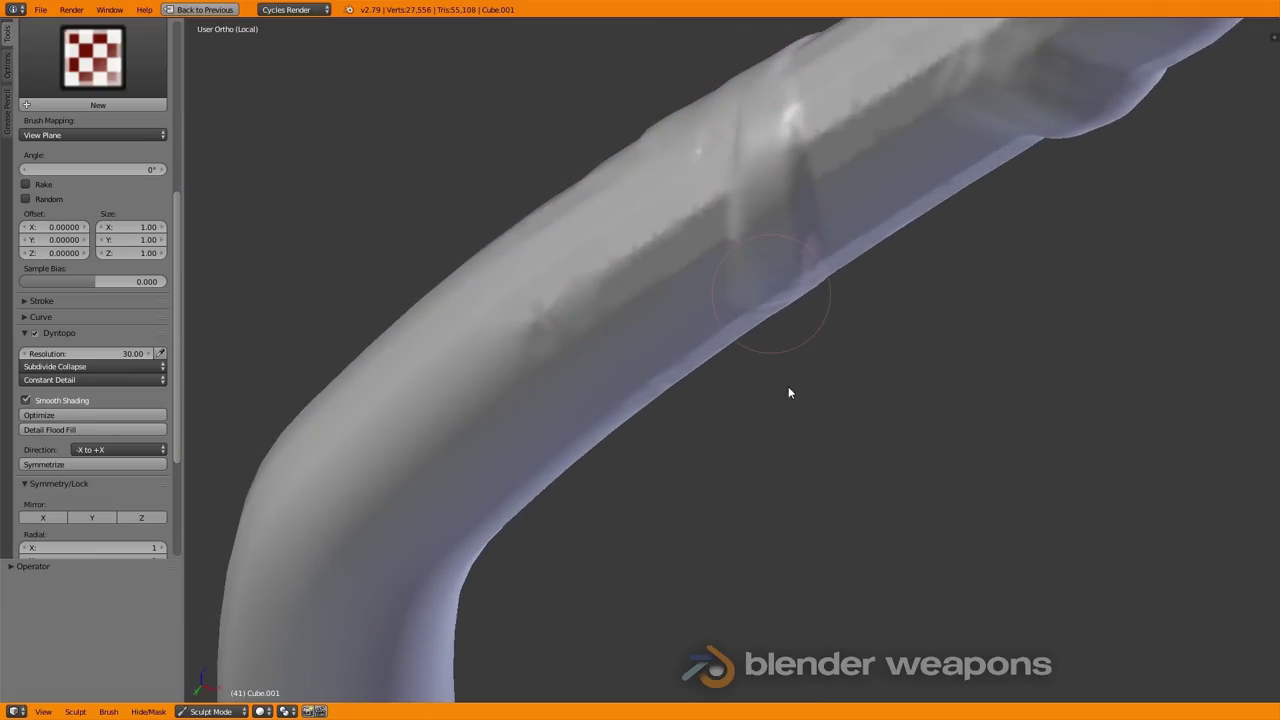
pyautogui.moveTo(734, 251); pyautogui.dragTo(737, 189)
pyautogui.moveTo(768, 386); pyautogui.dragTo(793, 108)
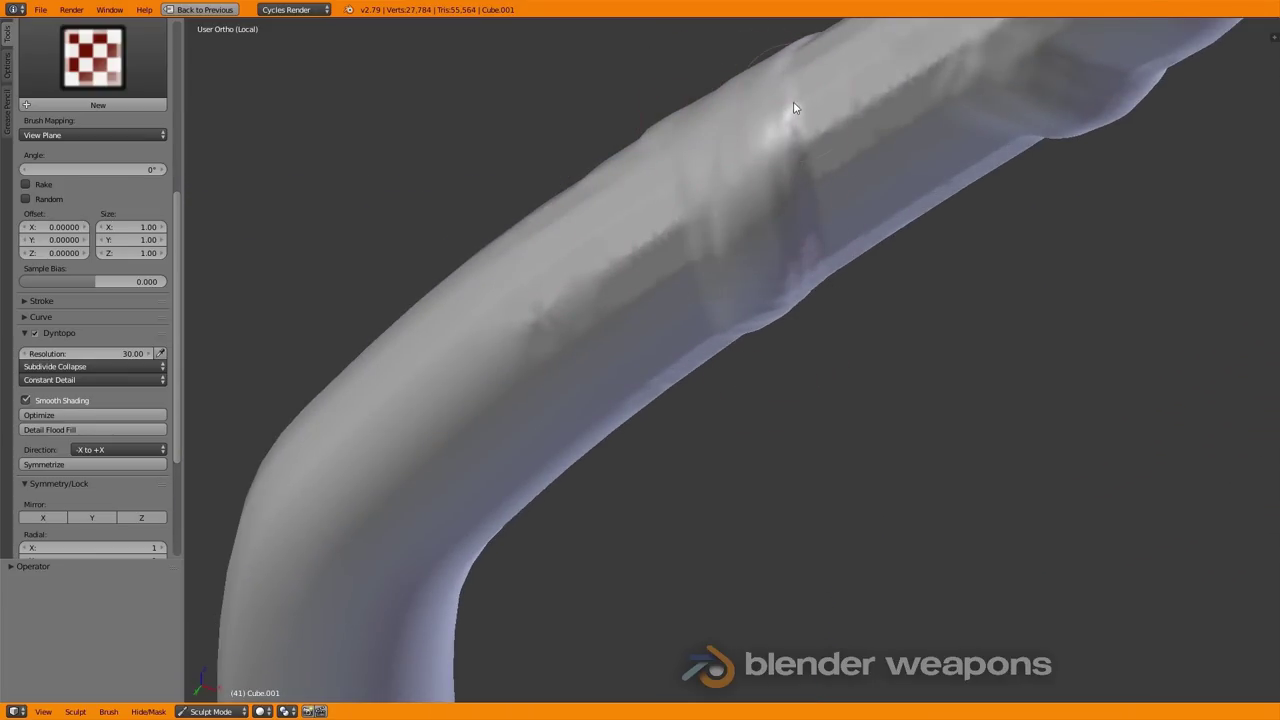
pyautogui.moveTo(757, 271)
pyautogui.mouseDown(button='middle')
pyautogui.moveTo(851, 298)
pyautogui.moveTo(847, 281)
pyautogui.mouseUp(button='middle')
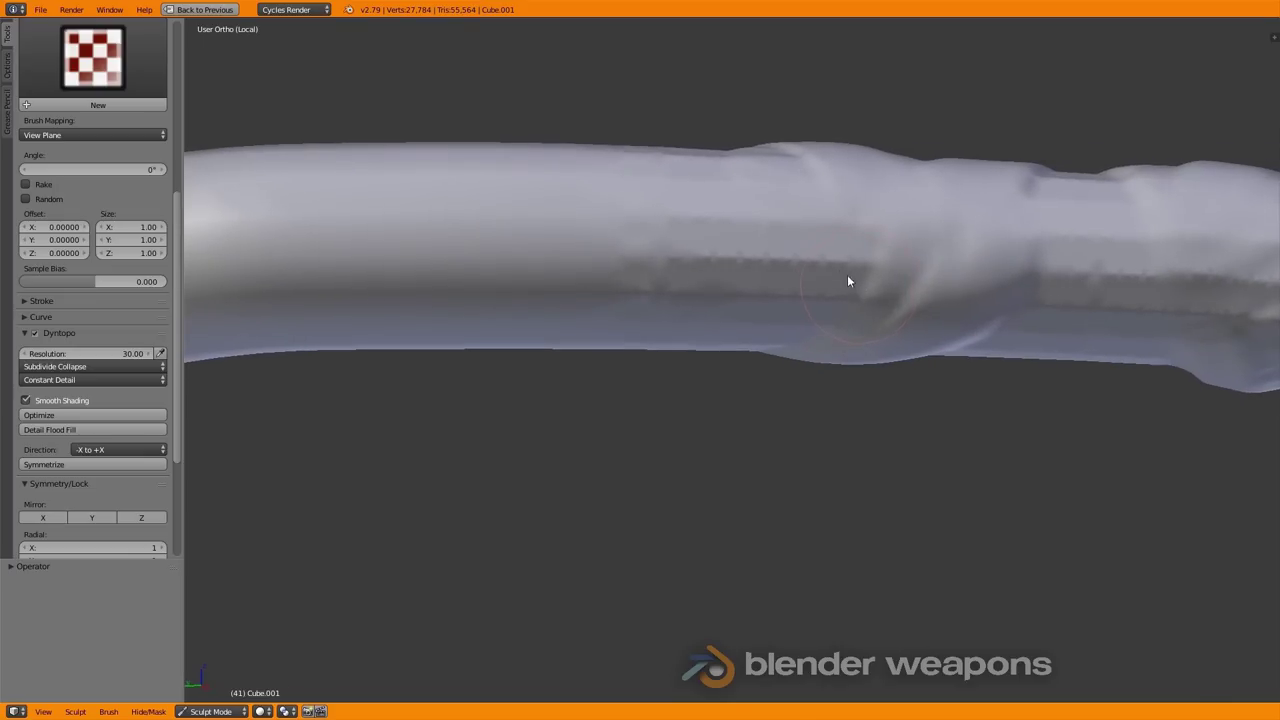
pyautogui.moveTo(768, 215)
pyautogui.mouseDown(button='middle')
pyautogui.moveTo(749, 277)
pyautogui.moveTo(794, 323)
pyautogui.moveTo(814, 289)
pyautogui.mouseUp(button='middle')
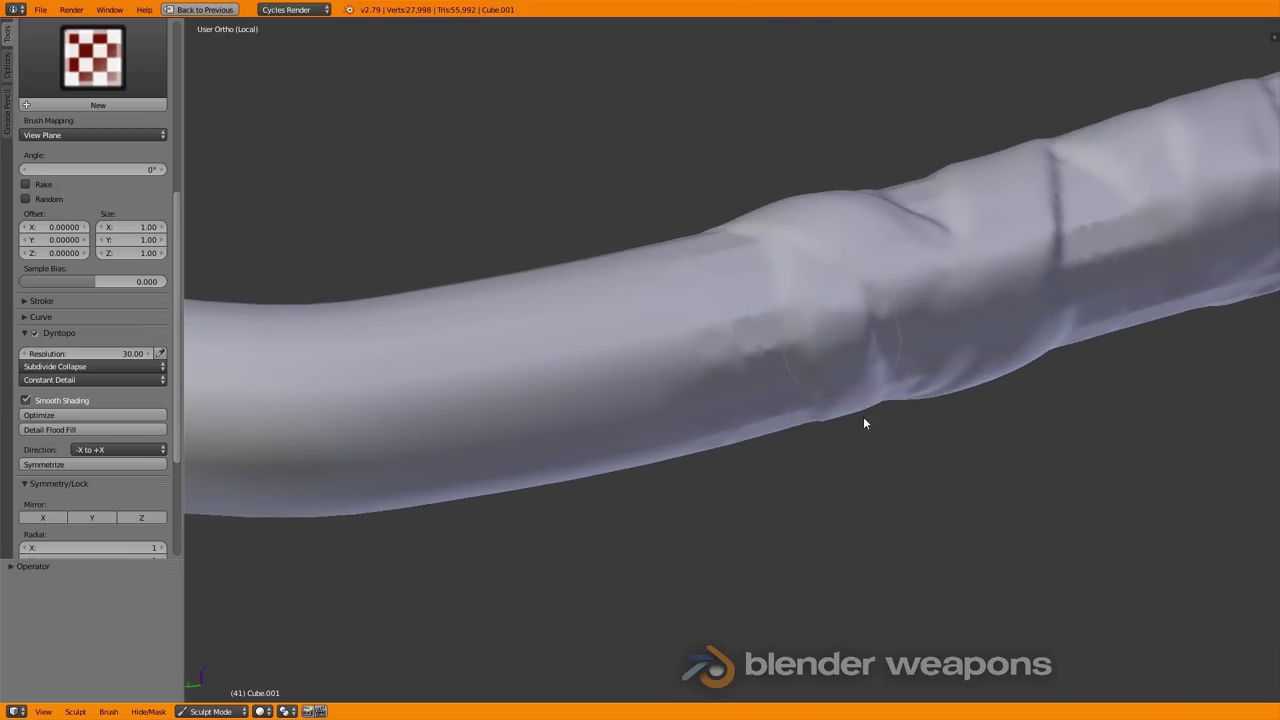
pyautogui.moveTo(883, 431); pyautogui.dragTo(870, 342)
# Sculpt deepened diagonal creases near the handle tip, then zoom out in top view.
pyautogui.moveTo(914, 357)
pyautogui.mouseDown(button='middle')
pyautogui.moveTo(821, 288)
pyautogui.moveTo(900, 271)
pyautogui.moveTo(883, 246)
pyautogui.moveTo(969, 237)
pyautogui.mouseUp(button='middle')
pyautogui.moveTo(860, 300); pyautogui.dragTo(935, 250)
pyautogui.moveTo(825, 320)
pyautogui.mouseDown()
pyautogui.moveTo(890, 262)
pyautogui.moveTo(966, 256)
pyautogui.mouseUp()
pyautogui.moveTo(946, 311); pyautogui.dragTo(891, 283)
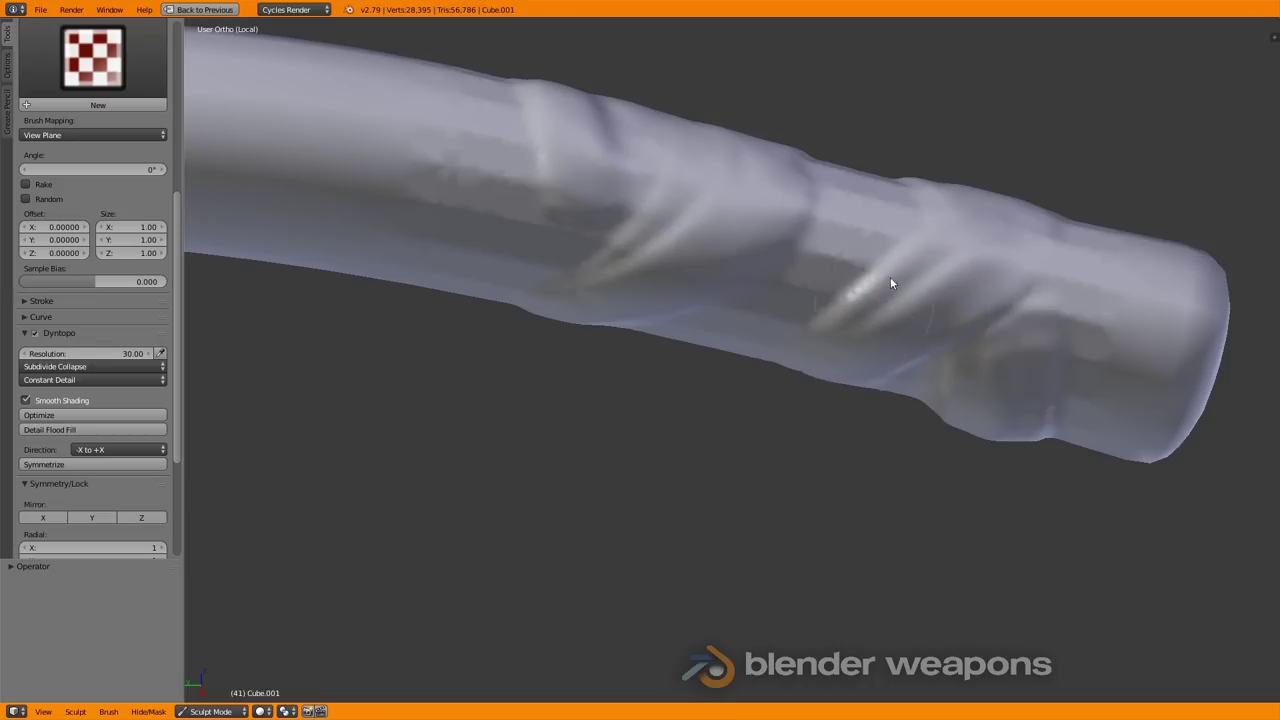
pyautogui.moveTo(869, 217); pyautogui.dragTo(760, 335)
pyautogui.moveTo(777, 264); pyautogui.dragTo(850, 315)
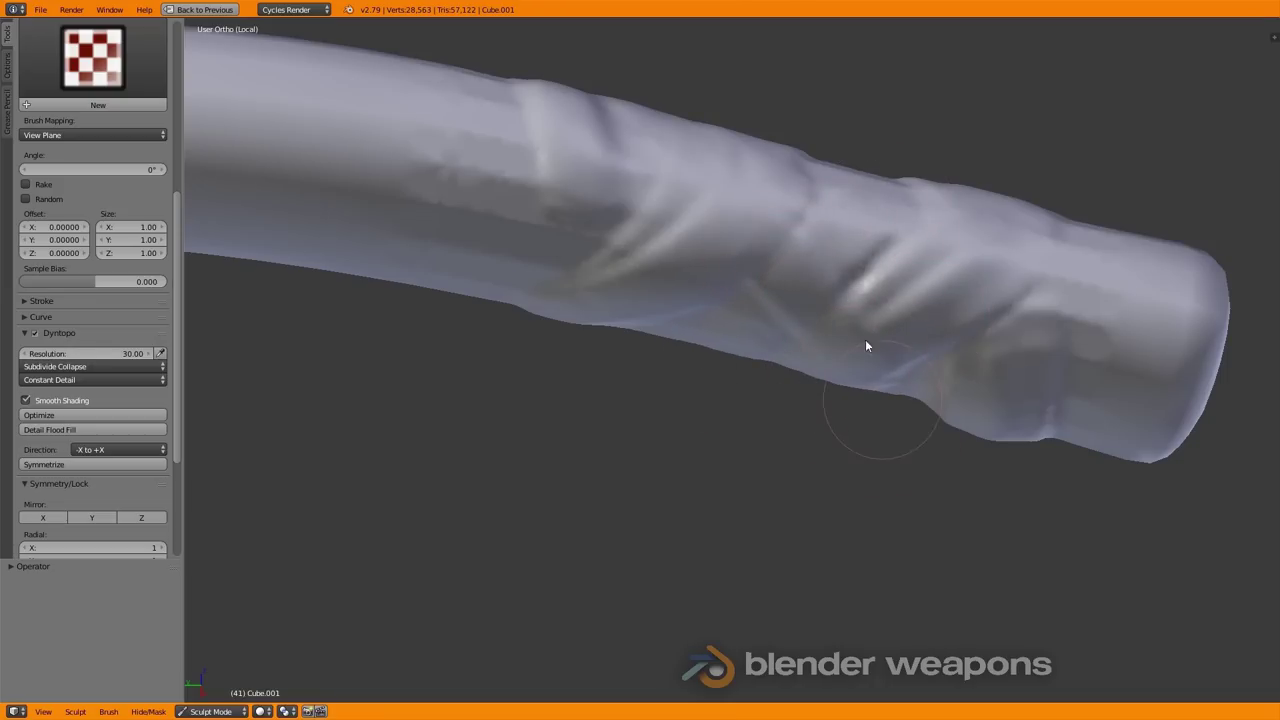
pyautogui.moveTo(849, 266); pyautogui.dragTo(843, 266)
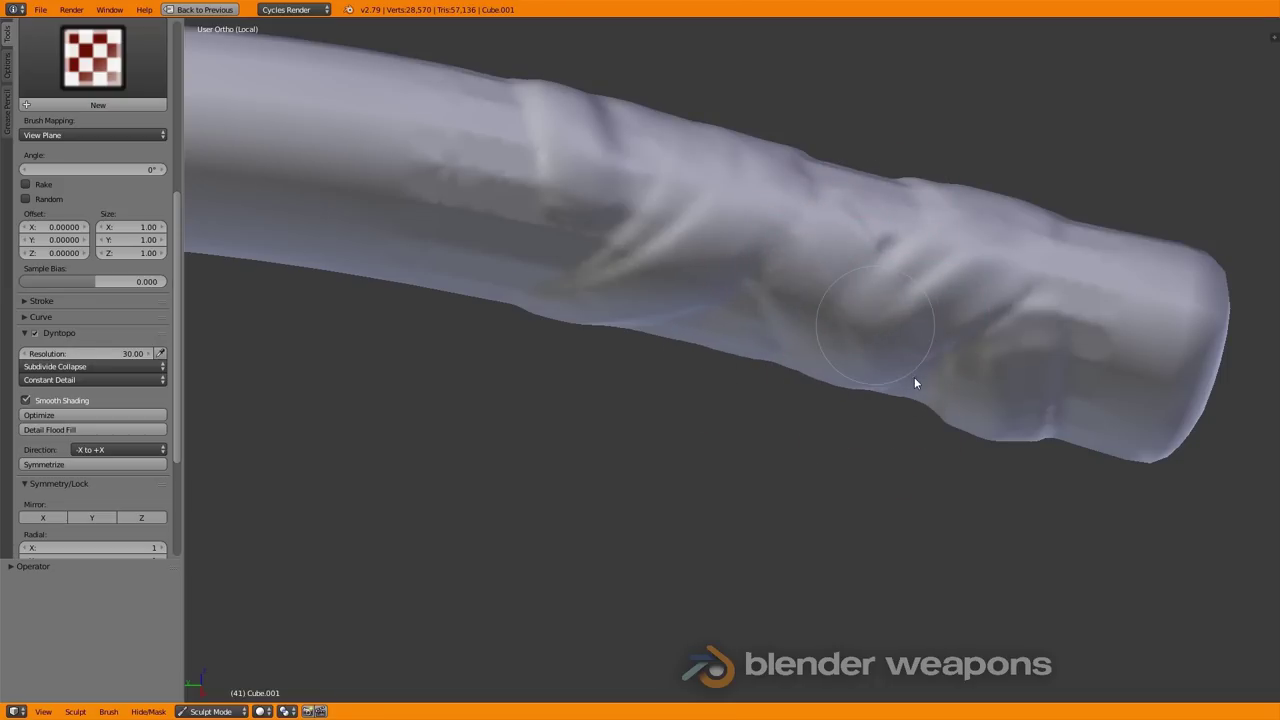
pyautogui.moveTo(916, 296)
pyautogui.mouseDown(button='middle')
pyautogui.moveTo(869, 416)
pyautogui.moveTo(749, 520)
pyautogui.moveTo(697, 463)
pyautogui.mouseUp(button='middle')
pyautogui.press('KP_7')
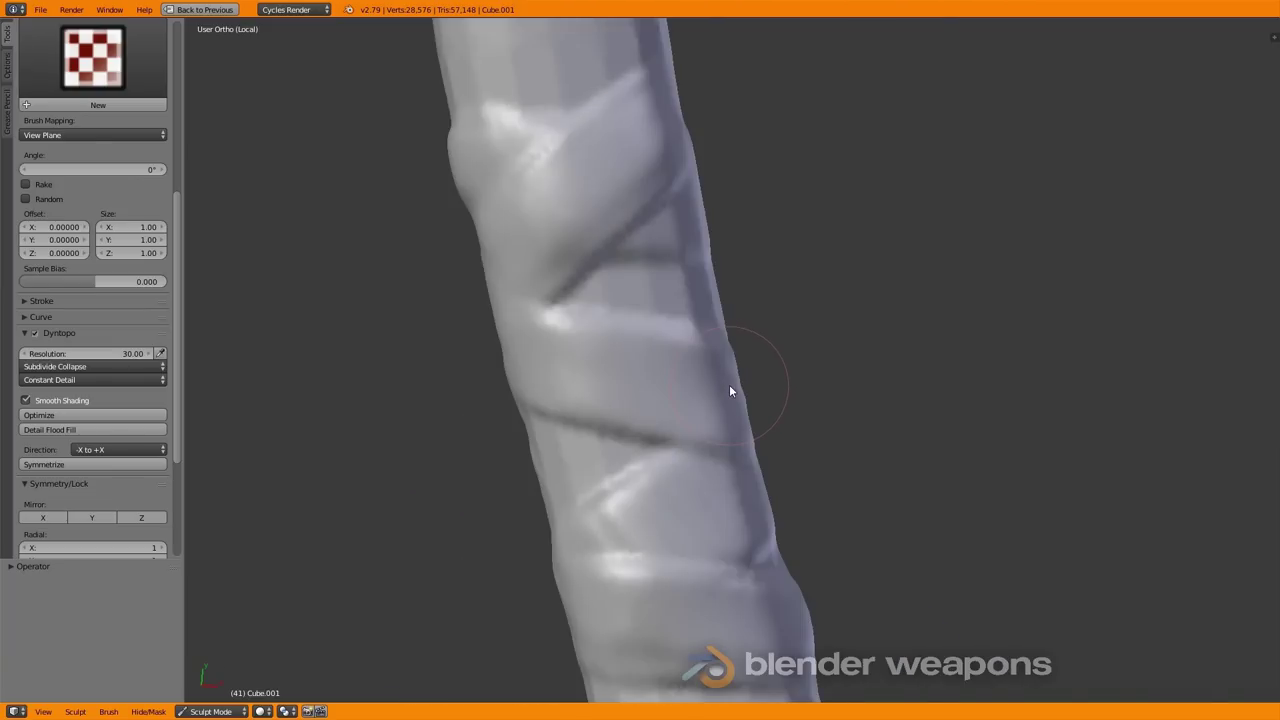
pyautogui.scroll(-5, 729, 391)
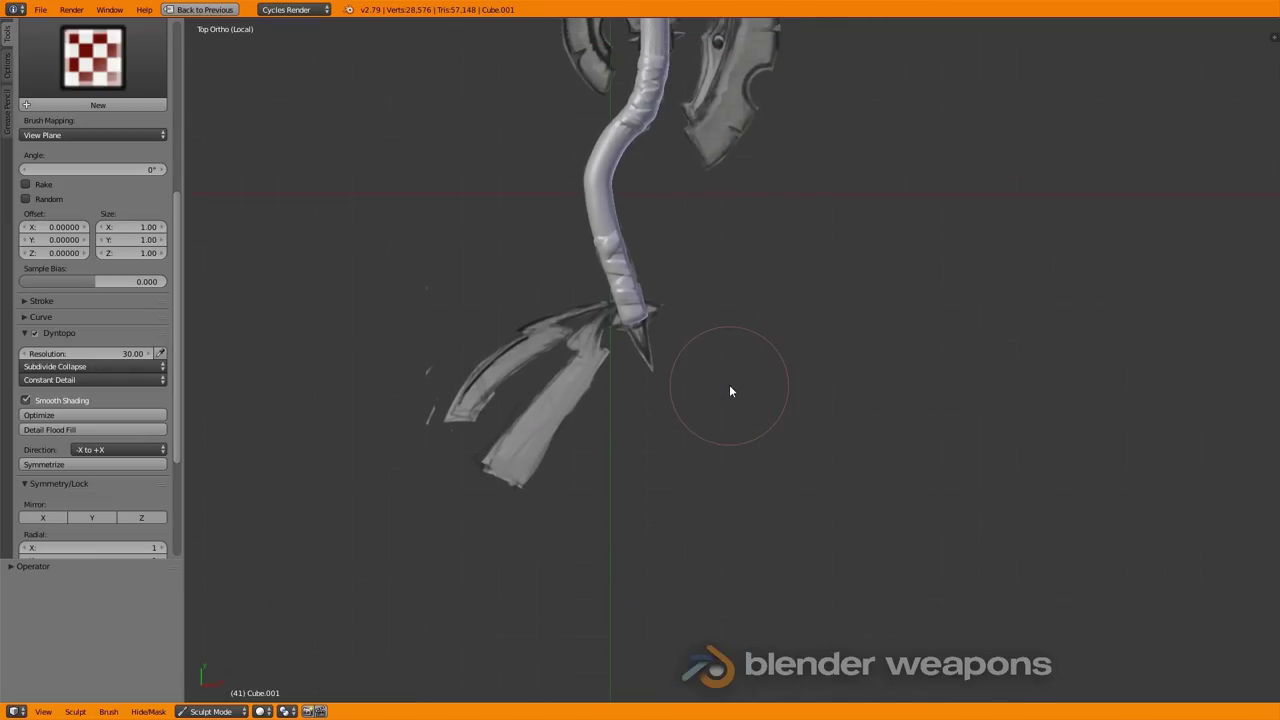
# Inspect the finished axe in Object Mode from orbited angles and the top view.
pyautogui.keyDown('ctrl'); pyautogui.scroll(5, 730, 391); pyautogui.keyUp('ctrl')
pyautogui.scroll(4, 730, 391)
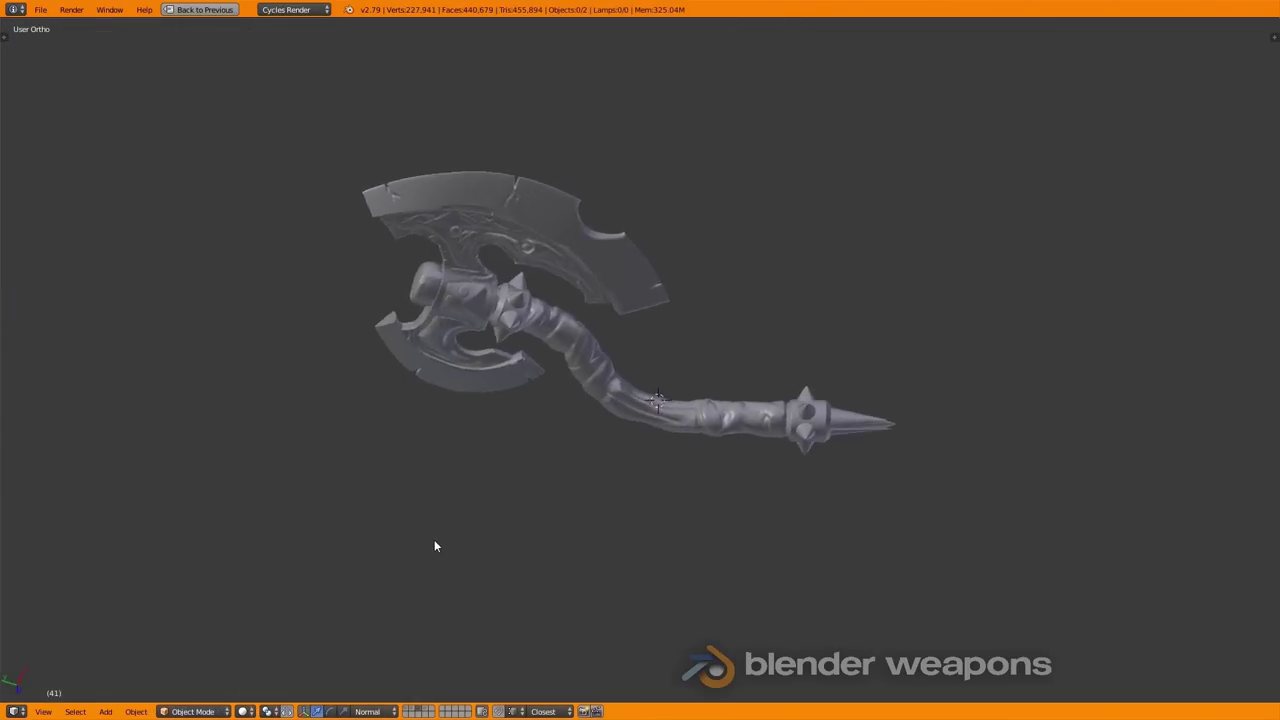
pyautogui.moveTo(434, 543)
pyautogui.mouseDown(button='middle')
pyautogui.moveTo(451, 529)
pyautogui.moveTo(392, 480)
pyautogui.mouseUp(button='middle')
pyautogui.press('KP_7')
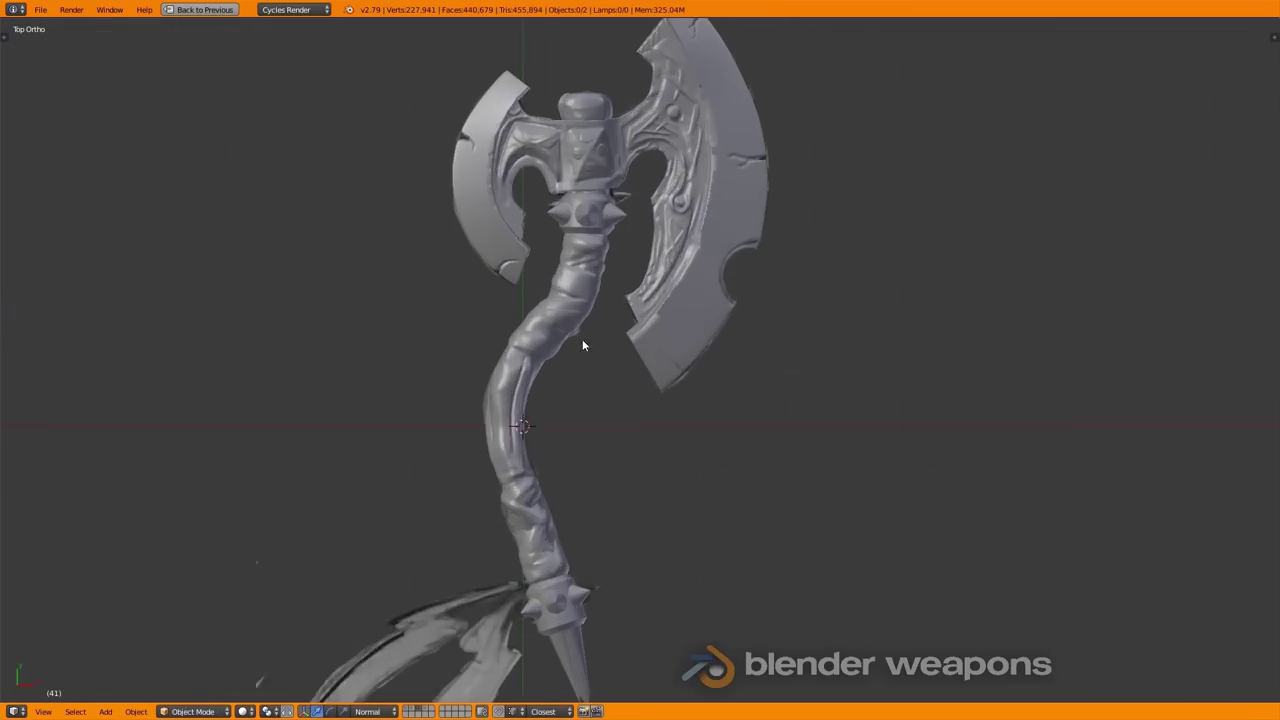
pyautogui.scroll(2, 582, 339)
pyautogui.scroll(-1, 587, 318)
pyautogui.moveTo(576, 464)
pyautogui.mouseDown(button='middle')
pyautogui.moveTo(552, 451)
pyautogui.moveTo(657, 450)
pyautogui.mouseUp(button='middle')
pyautogui.scroll(2, 552, 451)
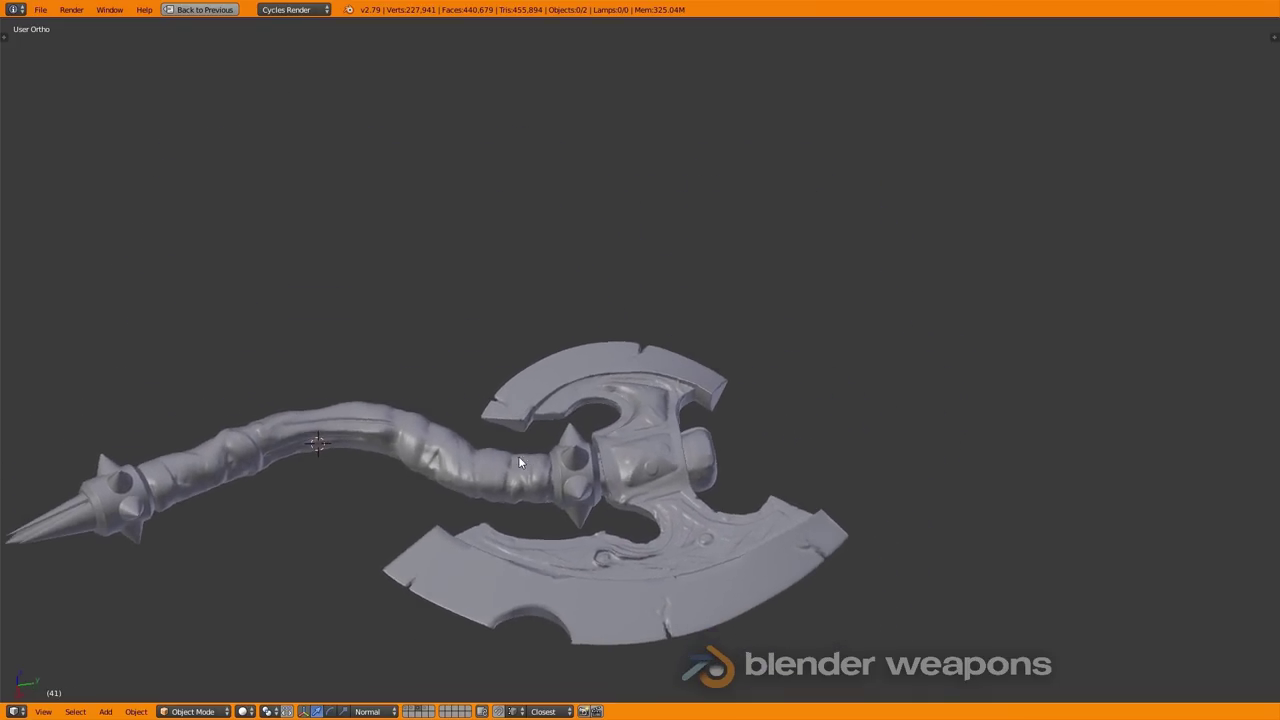
pyautogui.press('KP_7')
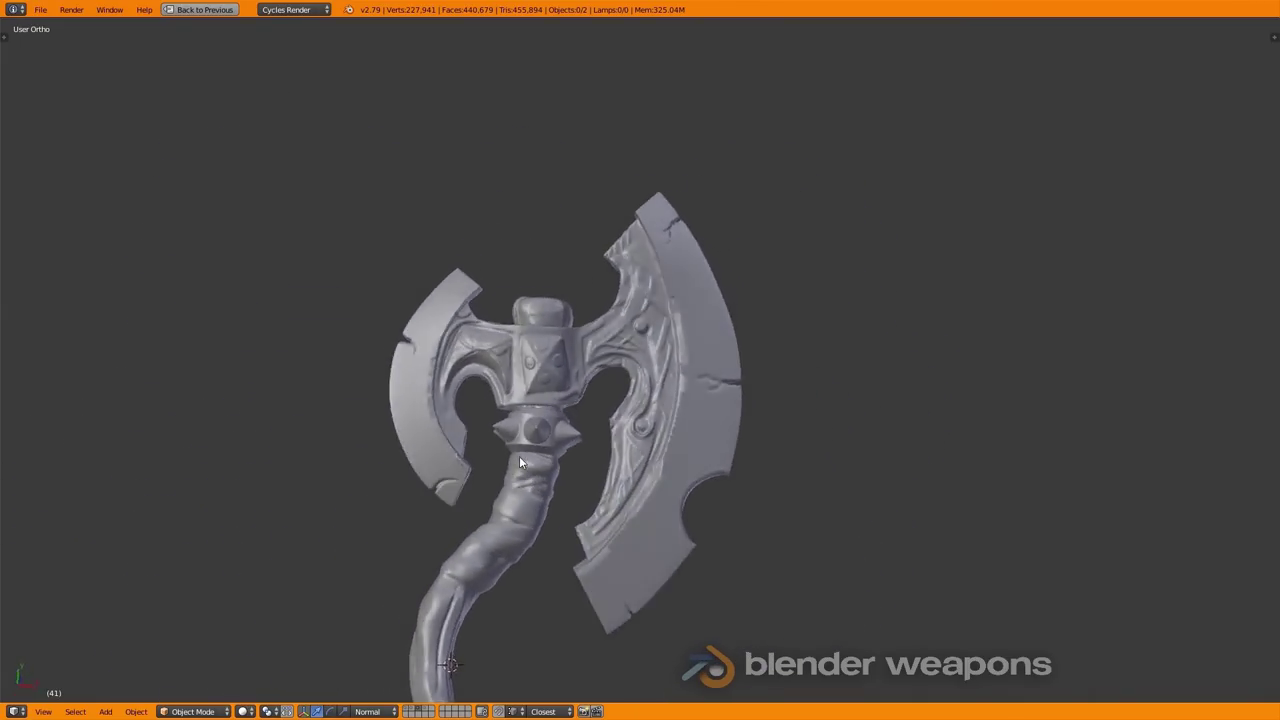
pyautogui.scroll(-2, 560, 465)
pyautogui.keyDown('shift'); pyautogui.moveTo(575, 455); pyautogui.dragTo(583, 350, button='middle'); pyautogui.keyUp('shift')
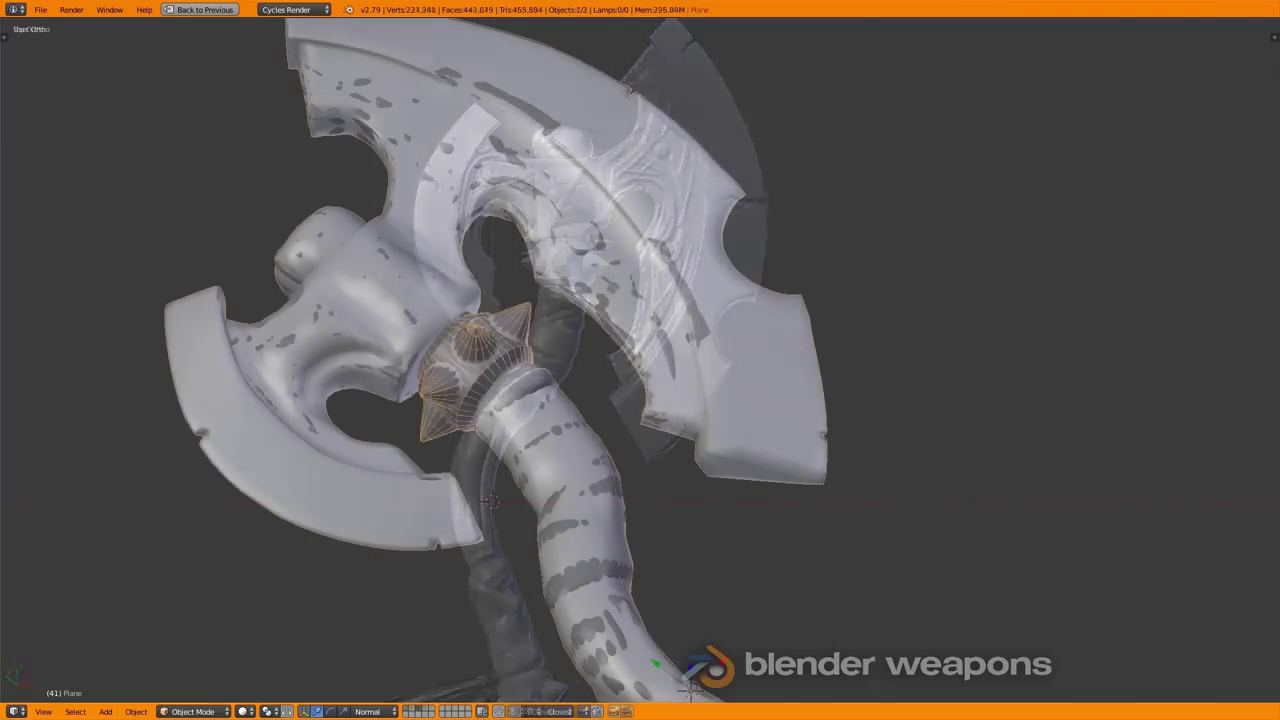
# Enter Edit Mode on the new low-poly axe mesh, seen from the top and orbited.
pyautogui.press('KP_7')
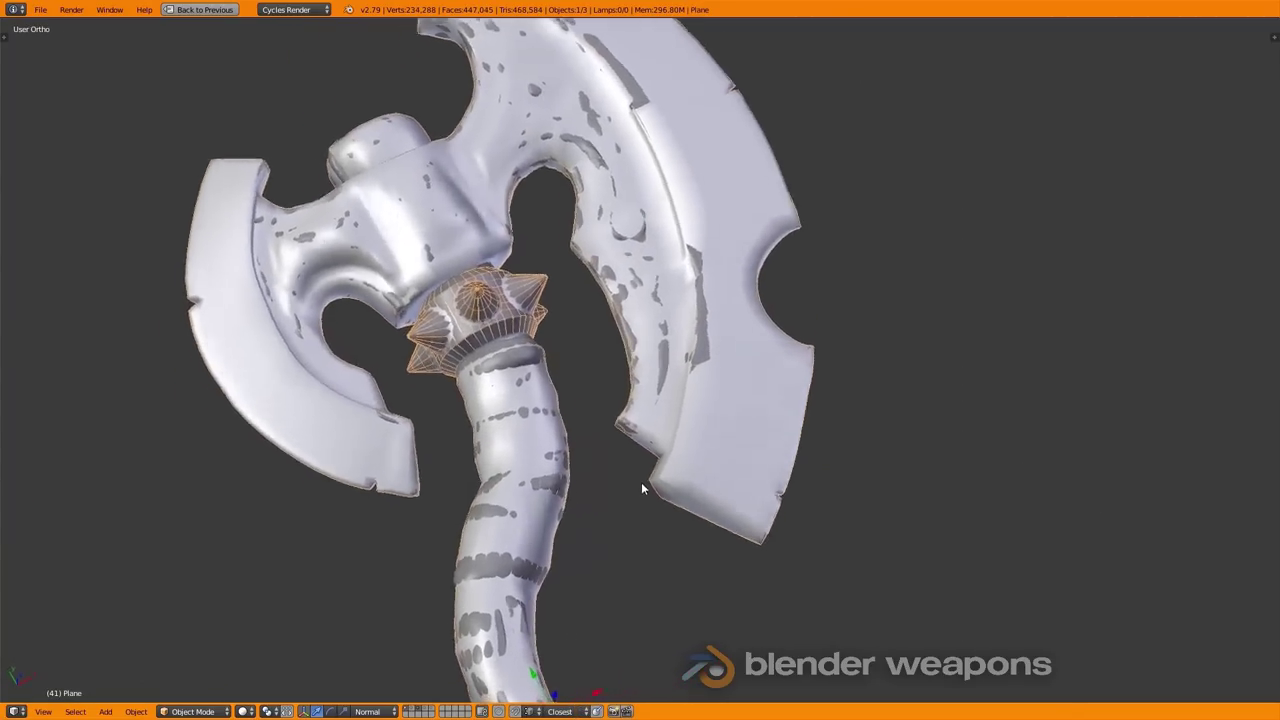
pyautogui.scroll(3, 572, 440)
pyautogui.moveTo(591, 283)
pyautogui.keyDown('shift'); pyautogui.mouseDown(button='middle')
pyautogui.moveTo(681, 480)
pyautogui.moveTo(618, 344)
pyautogui.mouseUp(button='middle'); pyautogui.keyUp('shift')
pyautogui.press('Tab')
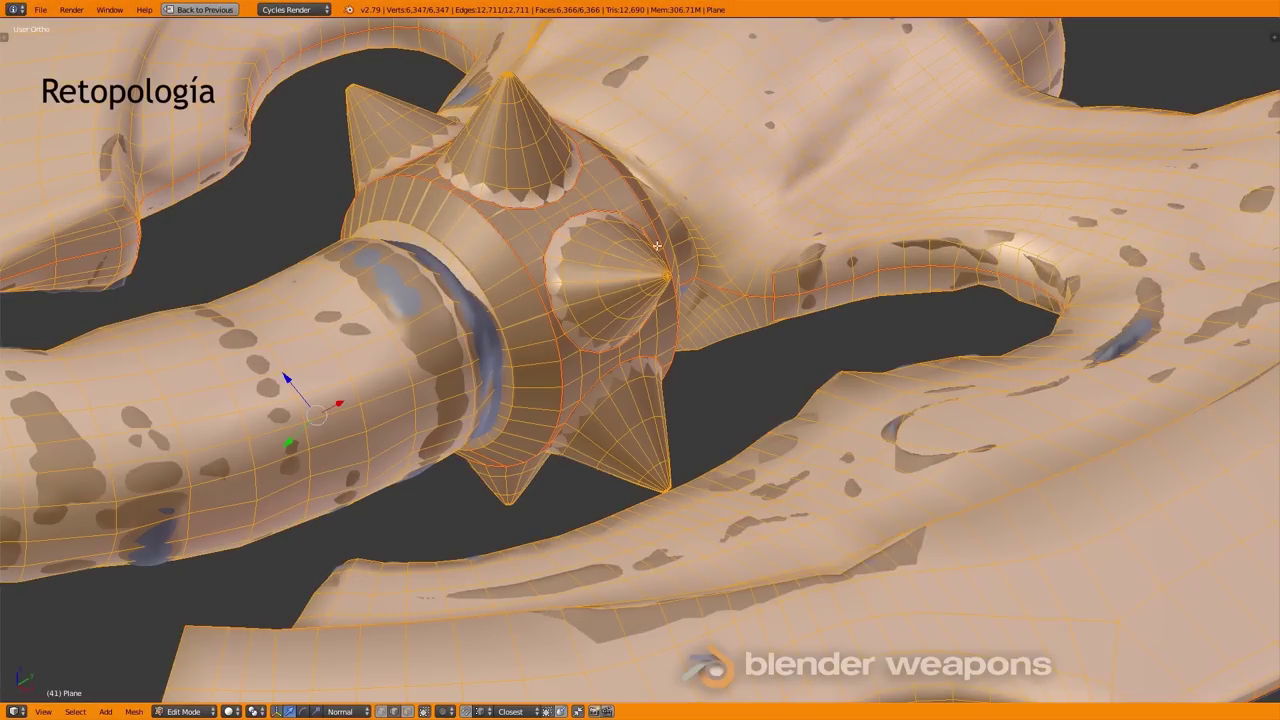
pyautogui.moveTo(610, 400)
pyautogui.mouseDown(button='middle')
pyautogui.moveTo(568, 330)
pyautogui.moveTo(645, 309)
pyautogui.mouseUp(button='middle')
pyautogui.scroll(3, 568, 330)
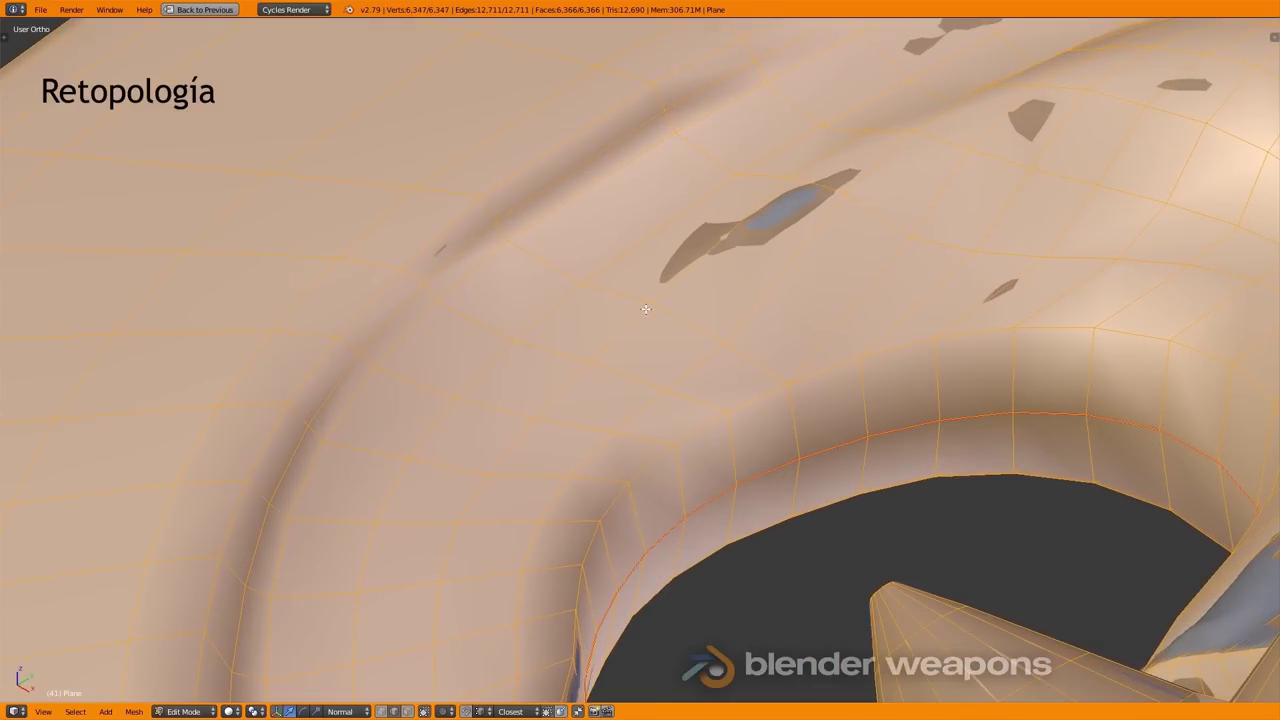
# Frame the handle and set the snap element to Face so moved vertices land on surfaces.
pyautogui.hotkey('ctrl', 'Tab')
pyautogui.scroll(-3, 594, 277)
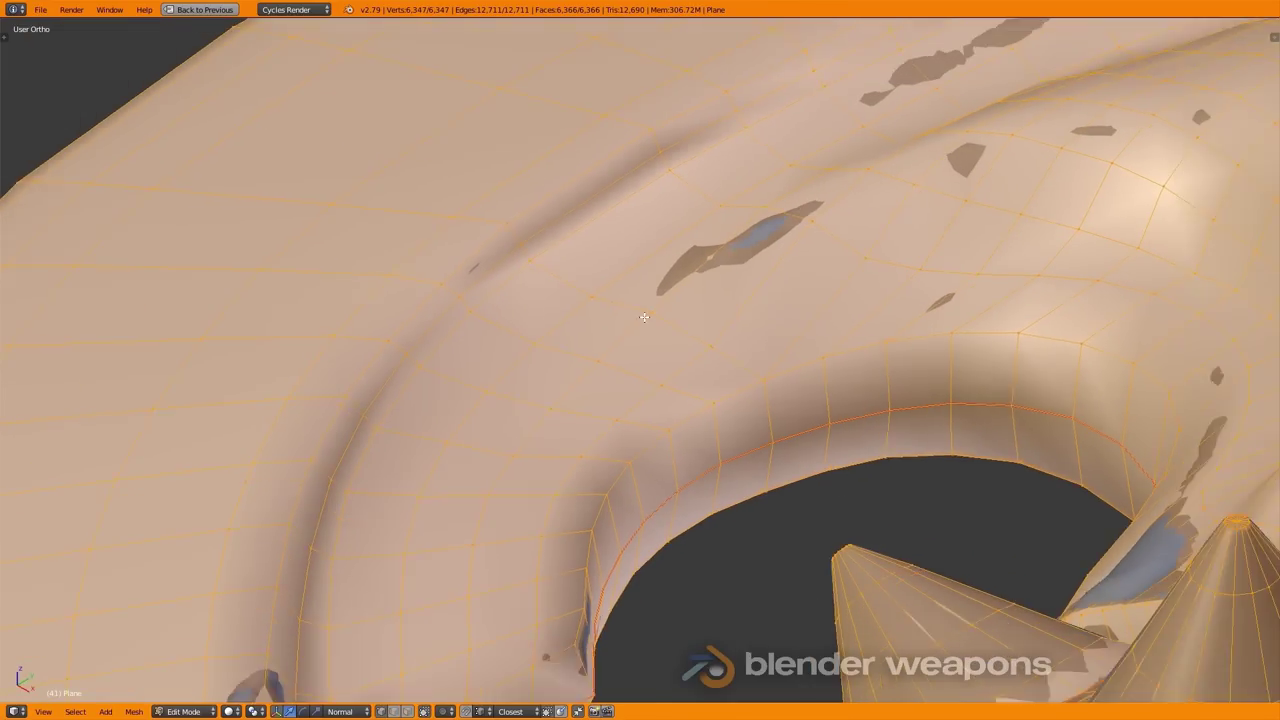
pyautogui.scroll(-5, 594, 277)
pyautogui.moveTo(594, 277)
pyautogui.keyDown('shift'); pyautogui.mouseDown(button='middle')
pyautogui.moveTo(881, 276)
pyautogui.moveTo(661, 372)
pyautogui.mouseUp(button='middle'); pyautogui.keyUp('shift')
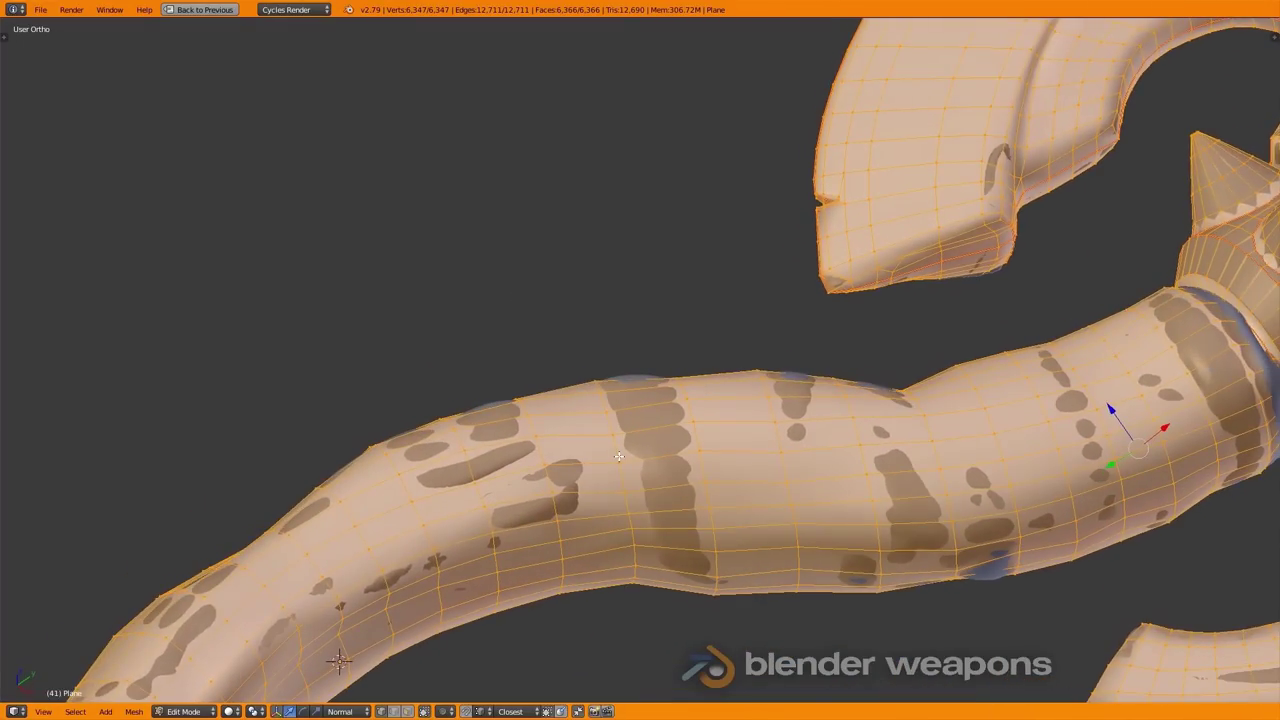
pyautogui.scroll(2, 661, 372)
pyautogui.scroll(2, 661, 372)
pyautogui.scroll(1, 661, 372)
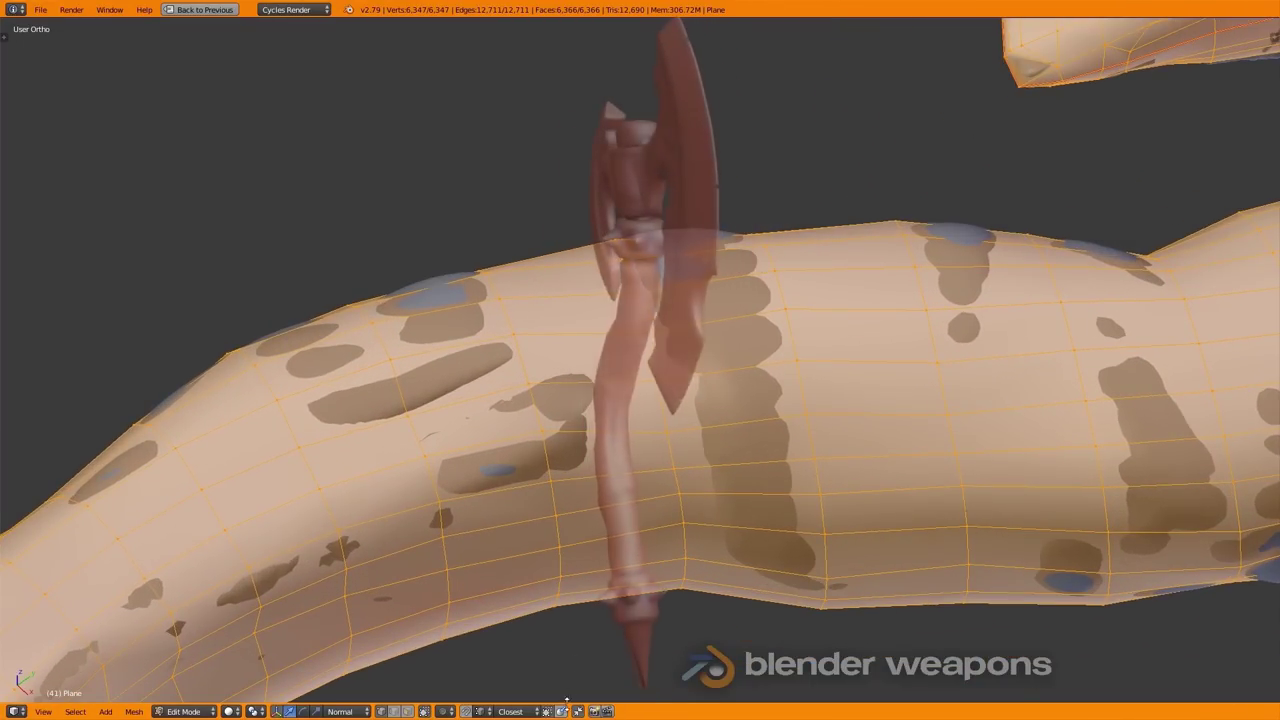
pyautogui.click(484, 712)
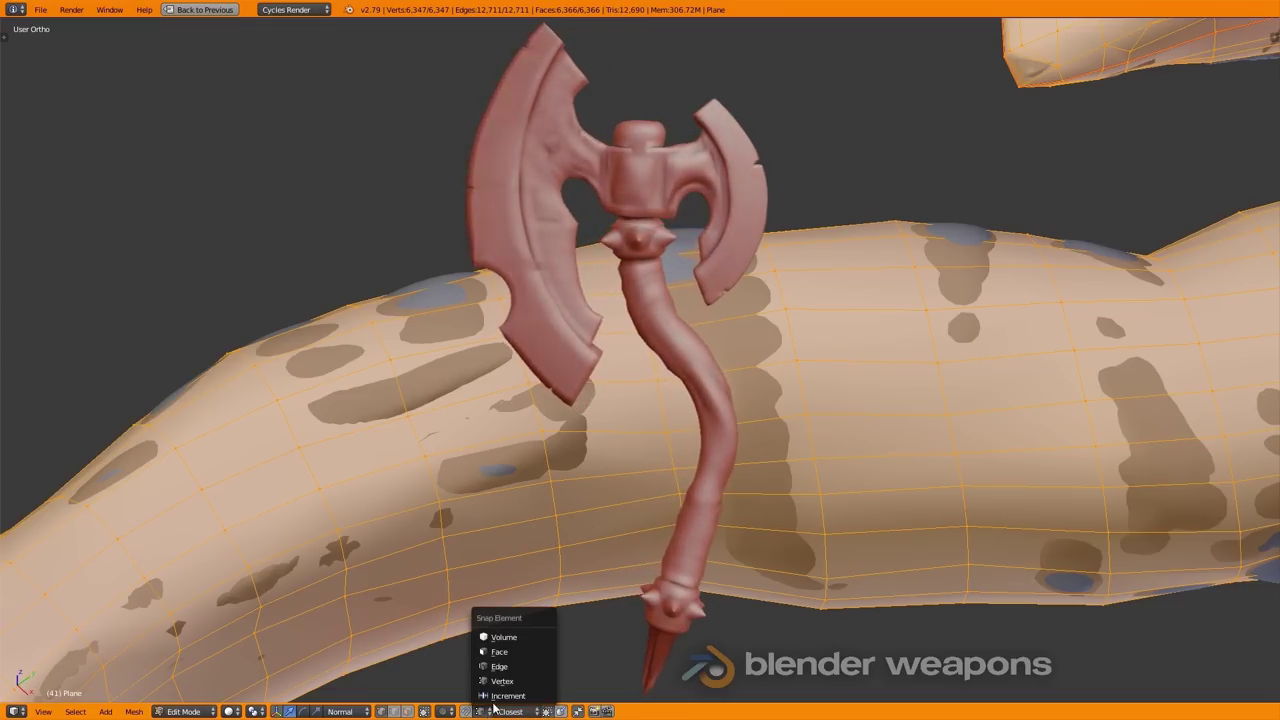
pyautogui.click(500, 651)
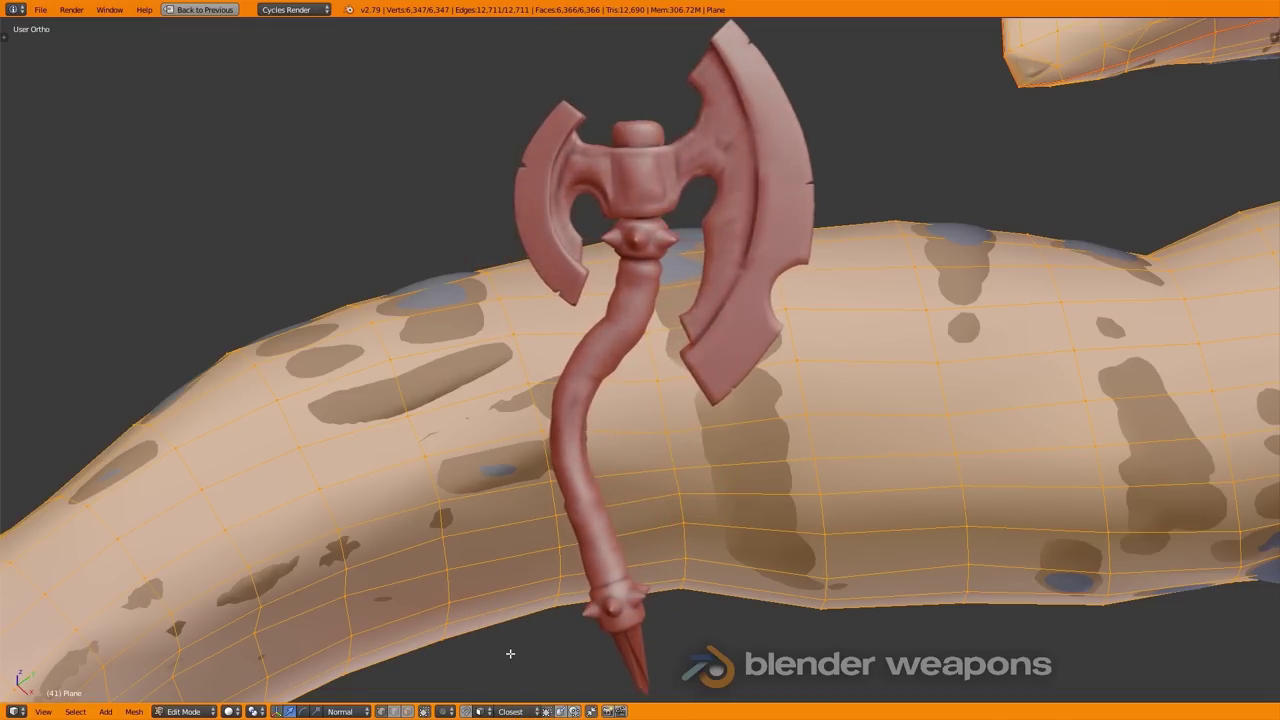
# Snap a handle vertex onto the sculpted surface, repositioning it several times.
pyautogui.moveTo(699, 458); pyautogui.dragTo(680, 316, button='middle')
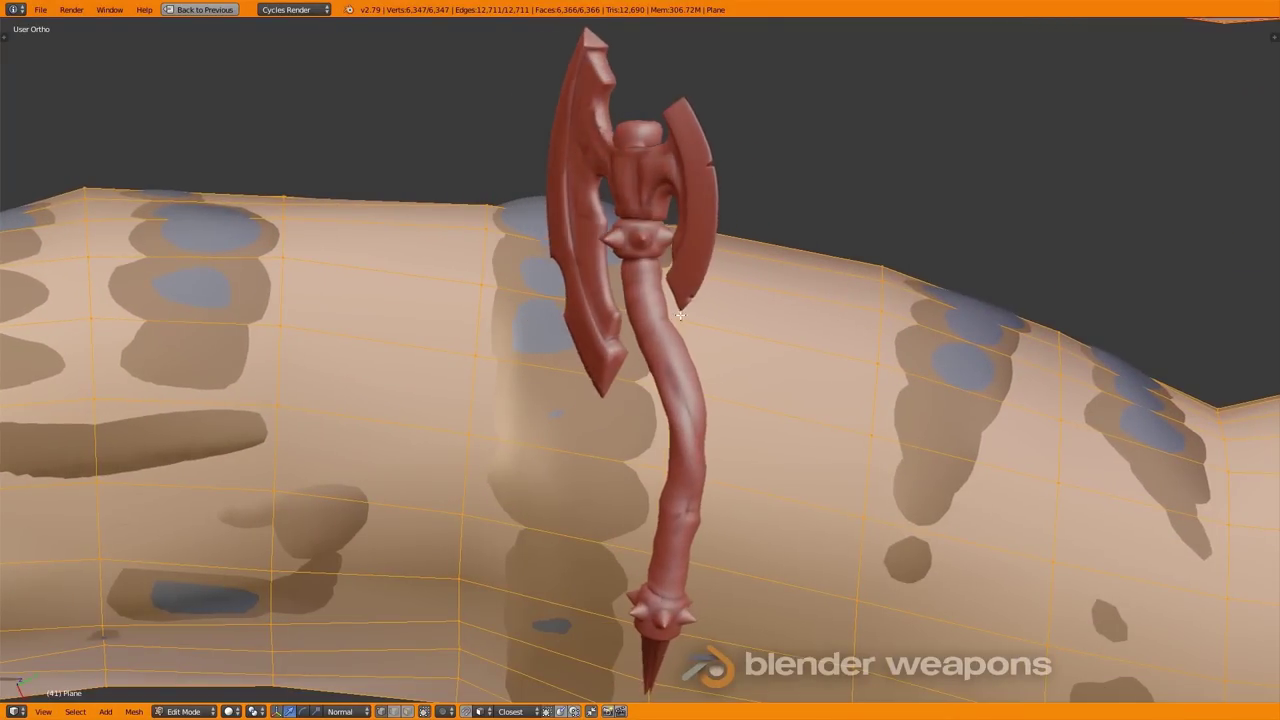
pyautogui.rightClick(680, 316)
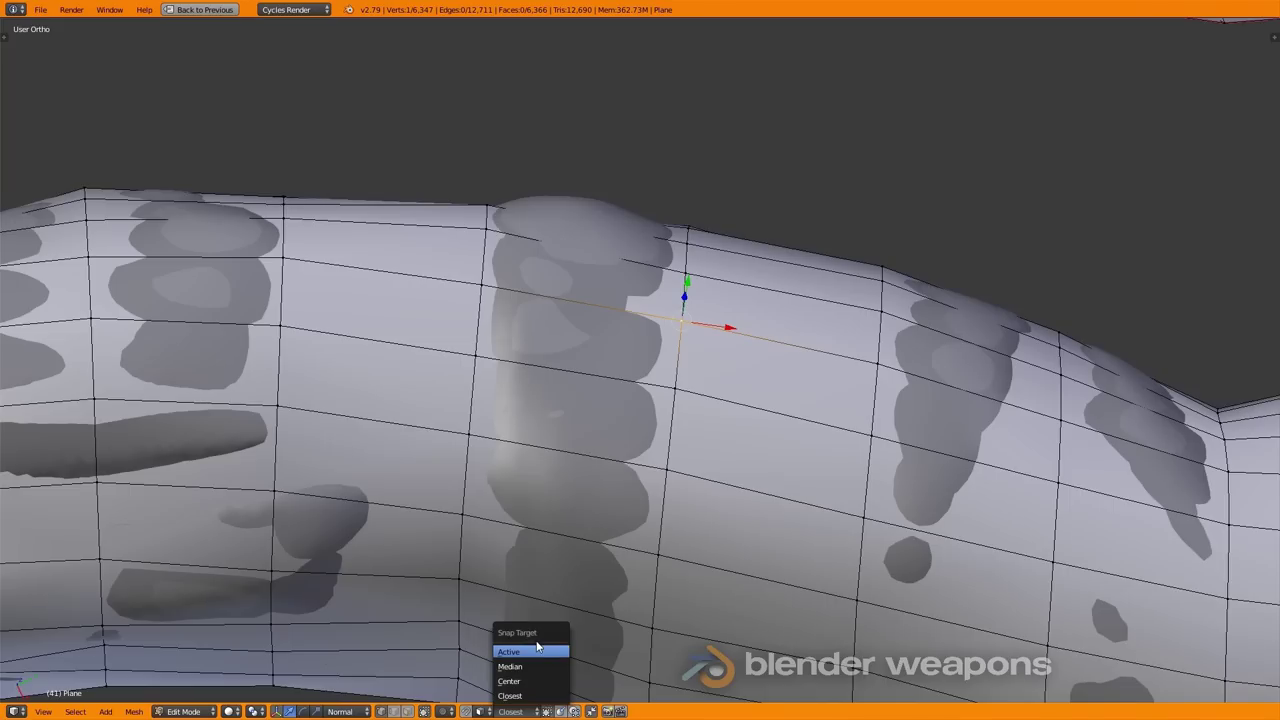
pyautogui.press('g')
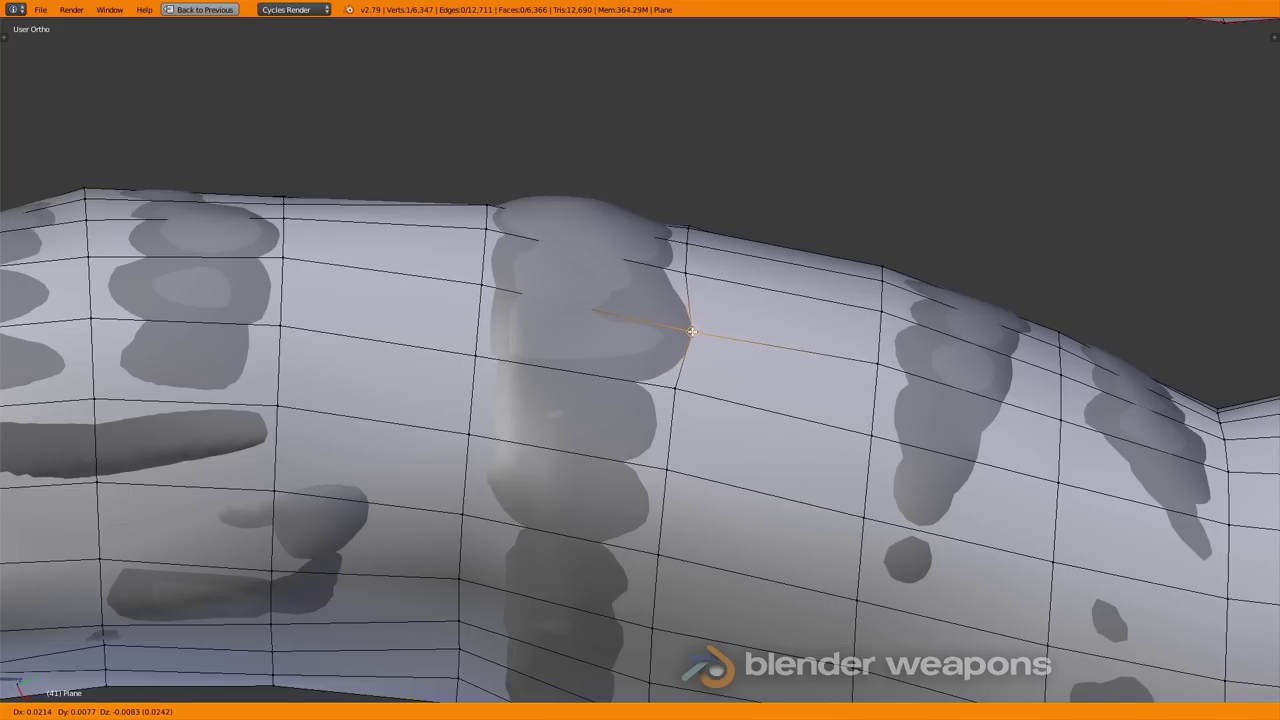
pyautogui.press('g')
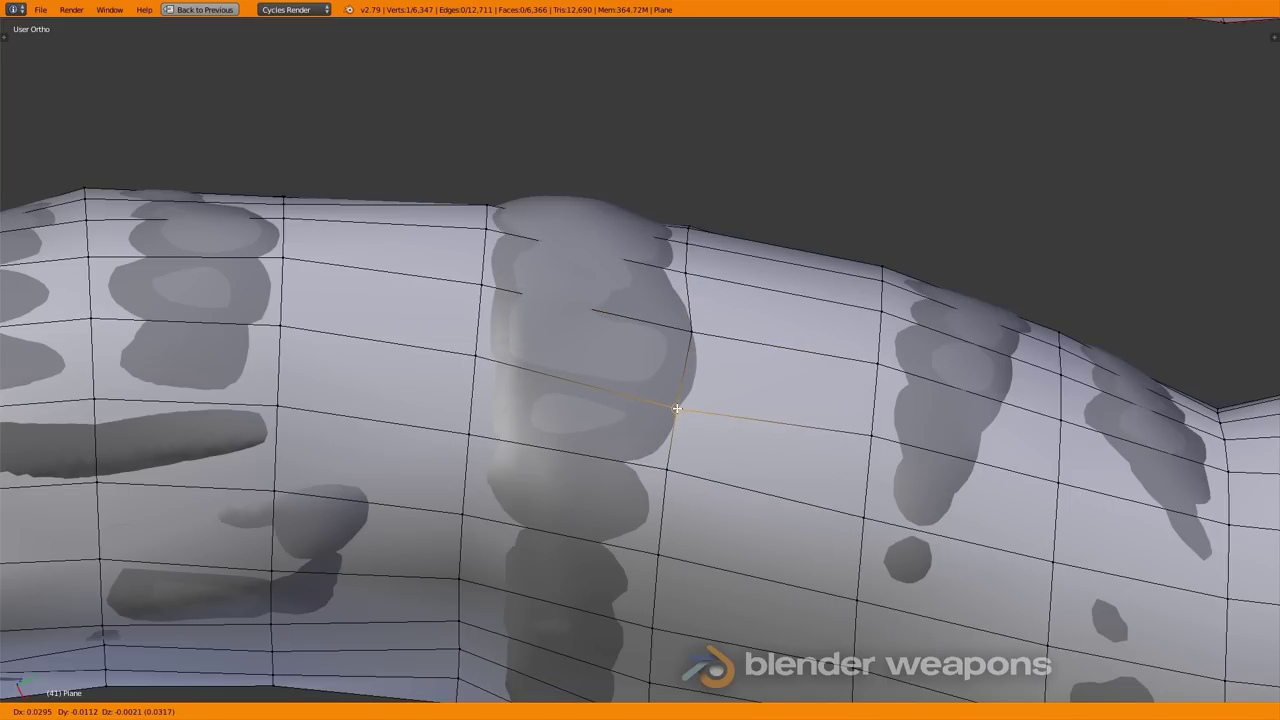
pyautogui.press('g')
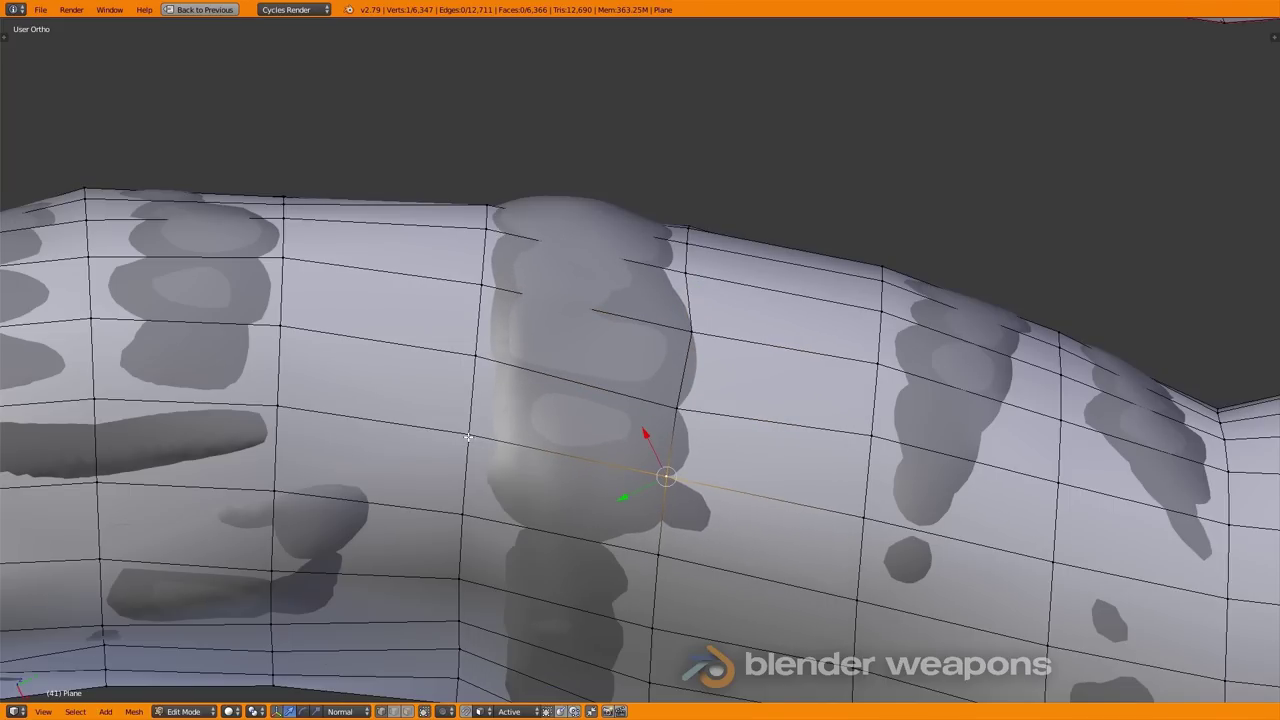
pyautogui.press('g')
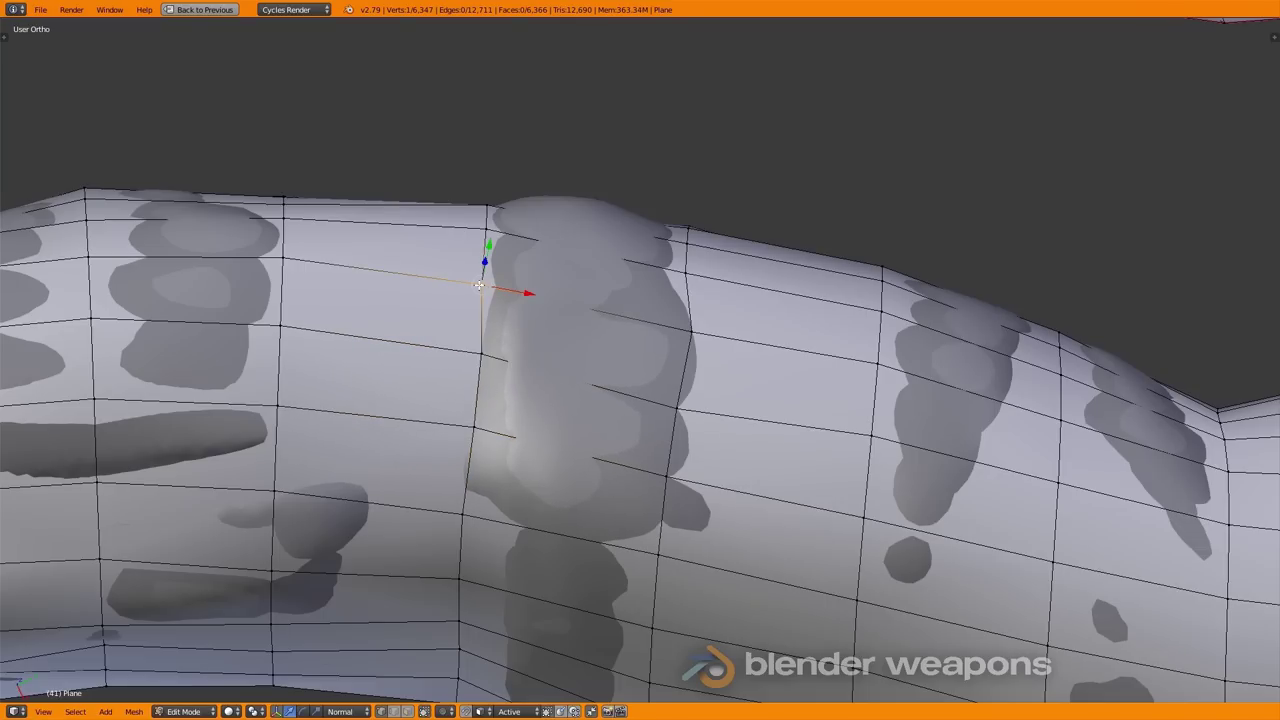
pyautogui.press('g')
# Move another handle vertex onto the sculpted surface with the handle upright.
pyautogui.scroll(-4, 540, 330)
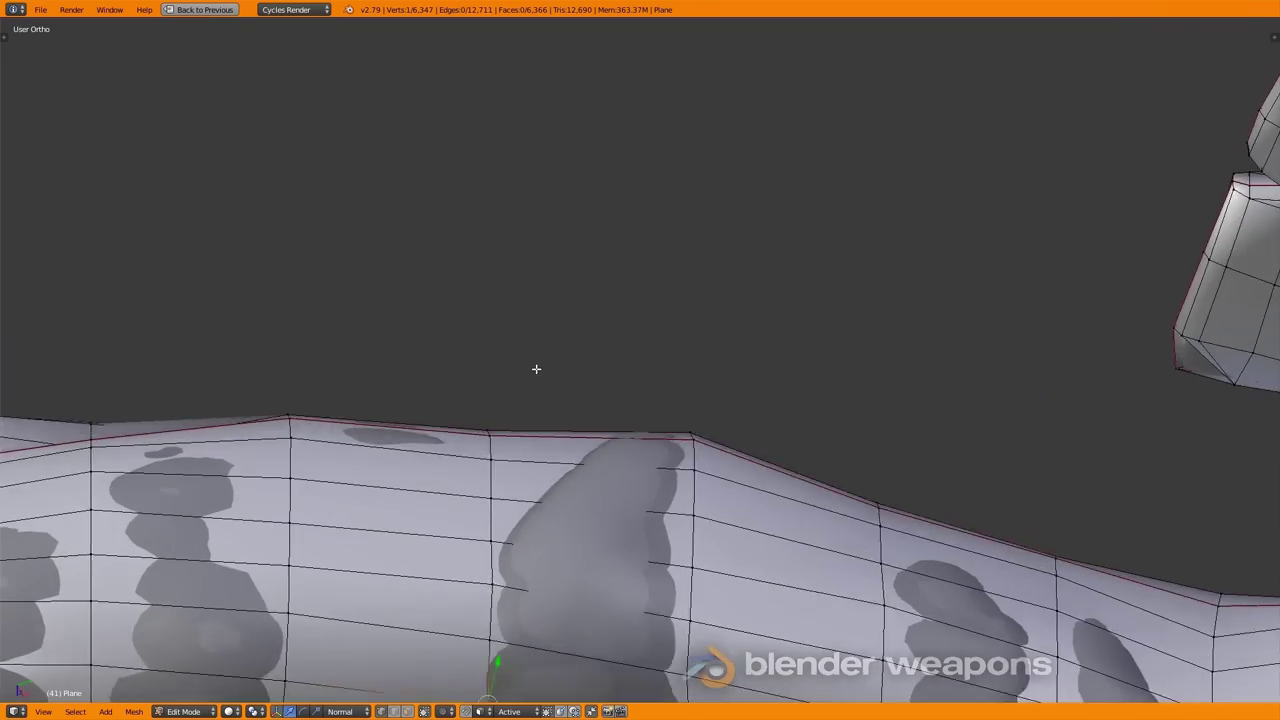
pyautogui.moveTo(534, 369)
pyautogui.mouseDown(button='middle')
pyautogui.moveTo(707, 411)
pyautogui.moveTo(587, 365)
pyautogui.mouseUp(button='middle')
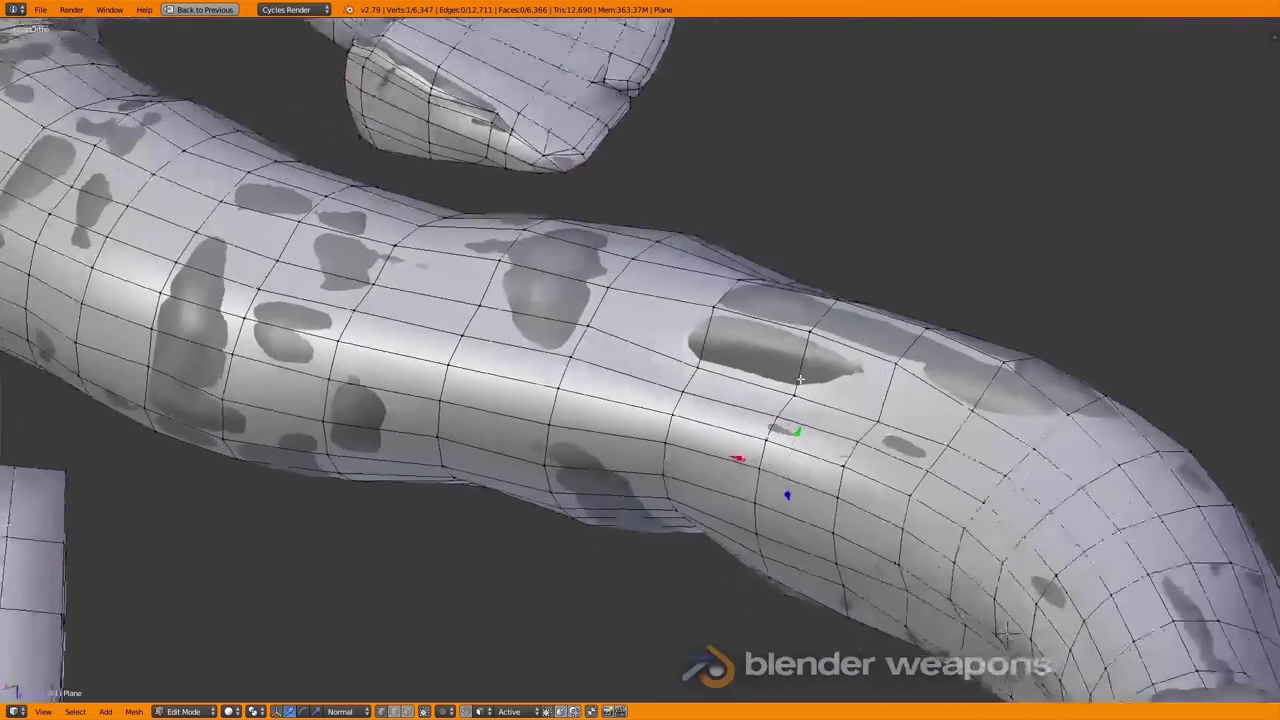
pyautogui.scroll(5, 587, 365)
pyautogui.rightClick(573, 381)
pyautogui.press('g')
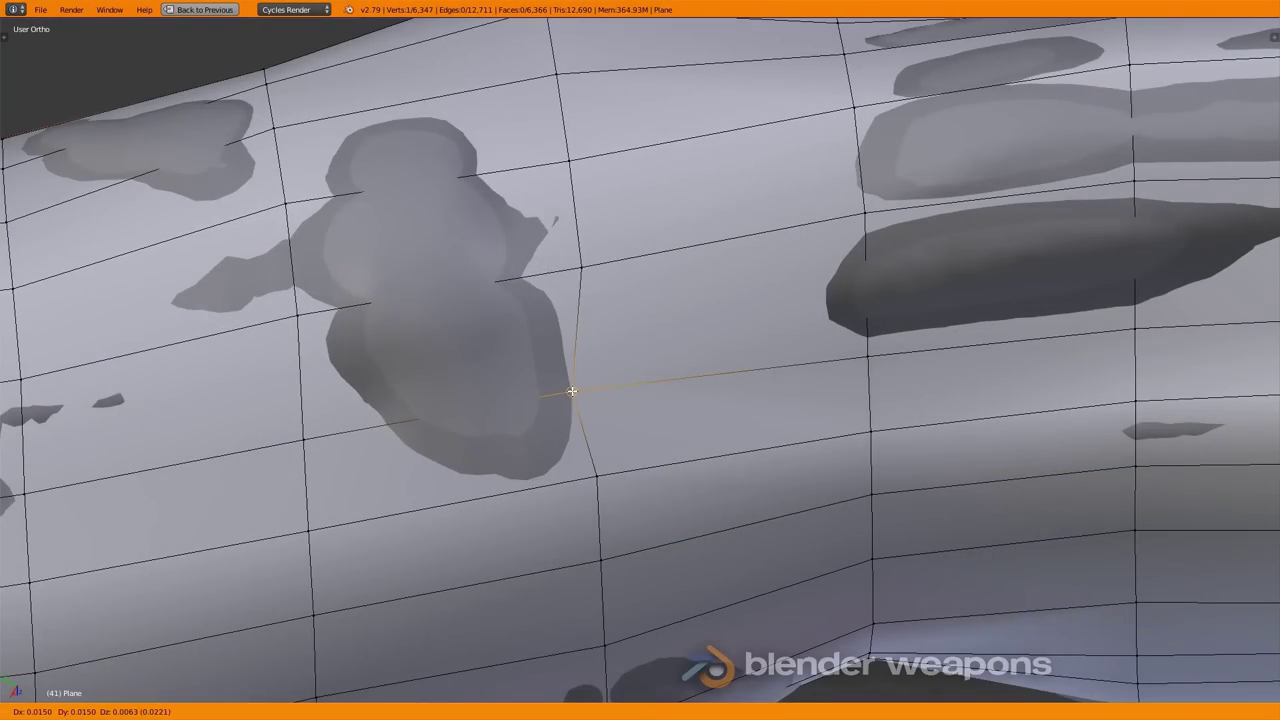
# Switch to face select mode and restore the split layout with the UV editor.
pyautogui.press('Tab')
pyautogui.scroll(-5, 685, 397)
pyautogui.moveTo(751, 529); pyautogui.dragTo(631, 363, button='middle')
pyautogui.press('KP_7')
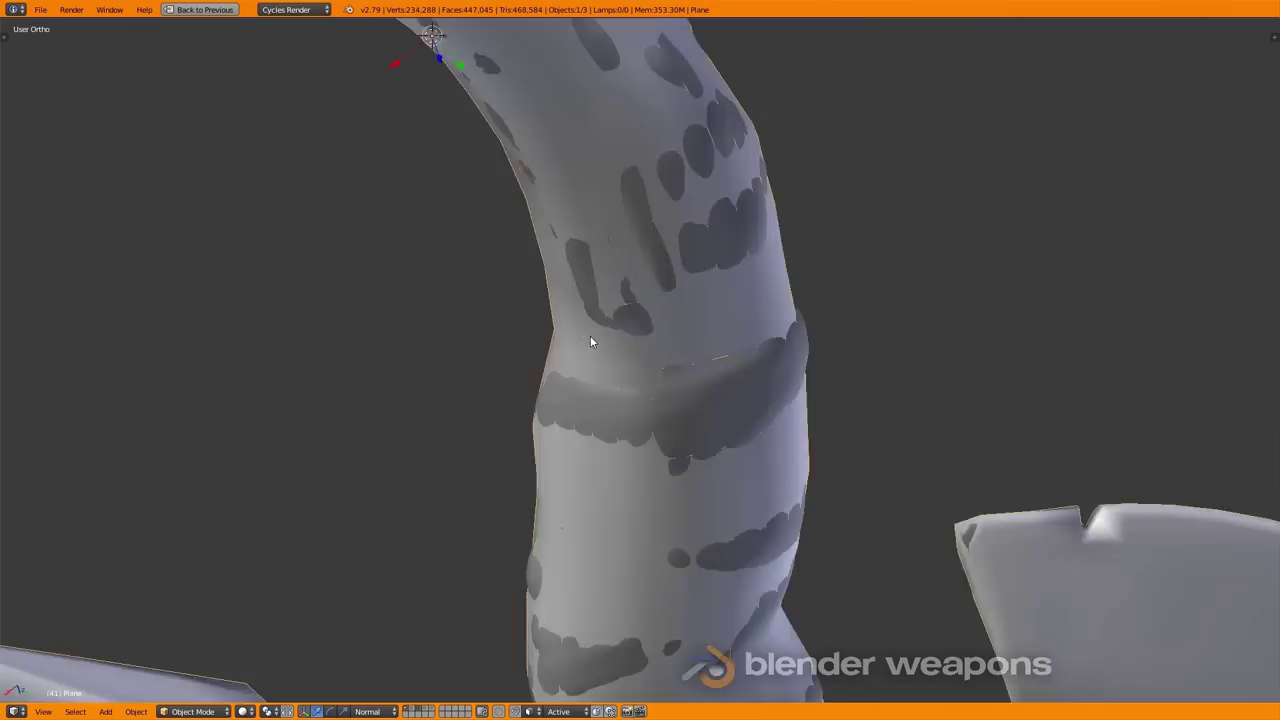
pyautogui.scroll(4, 591, 343)
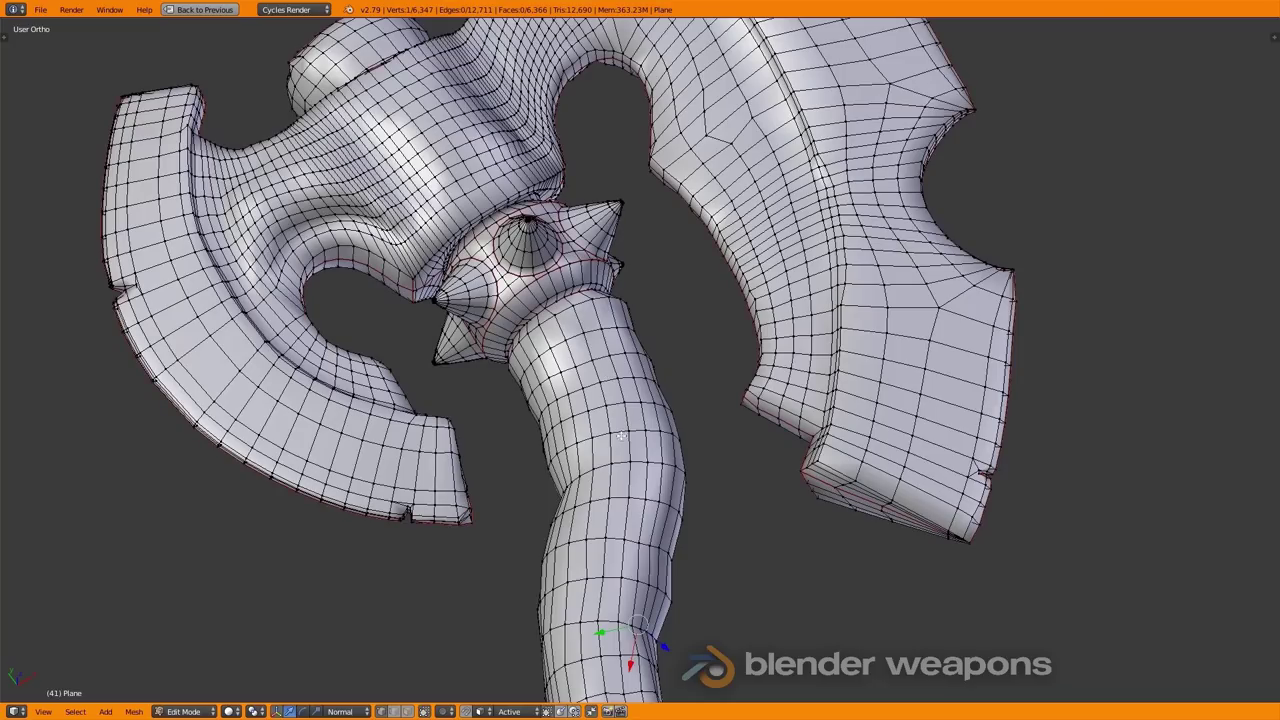
pyautogui.moveTo(621, 436); pyautogui.dragTo(577, 342, button='middle')
pyautogui.hotkey('ctrl', 'Tab')
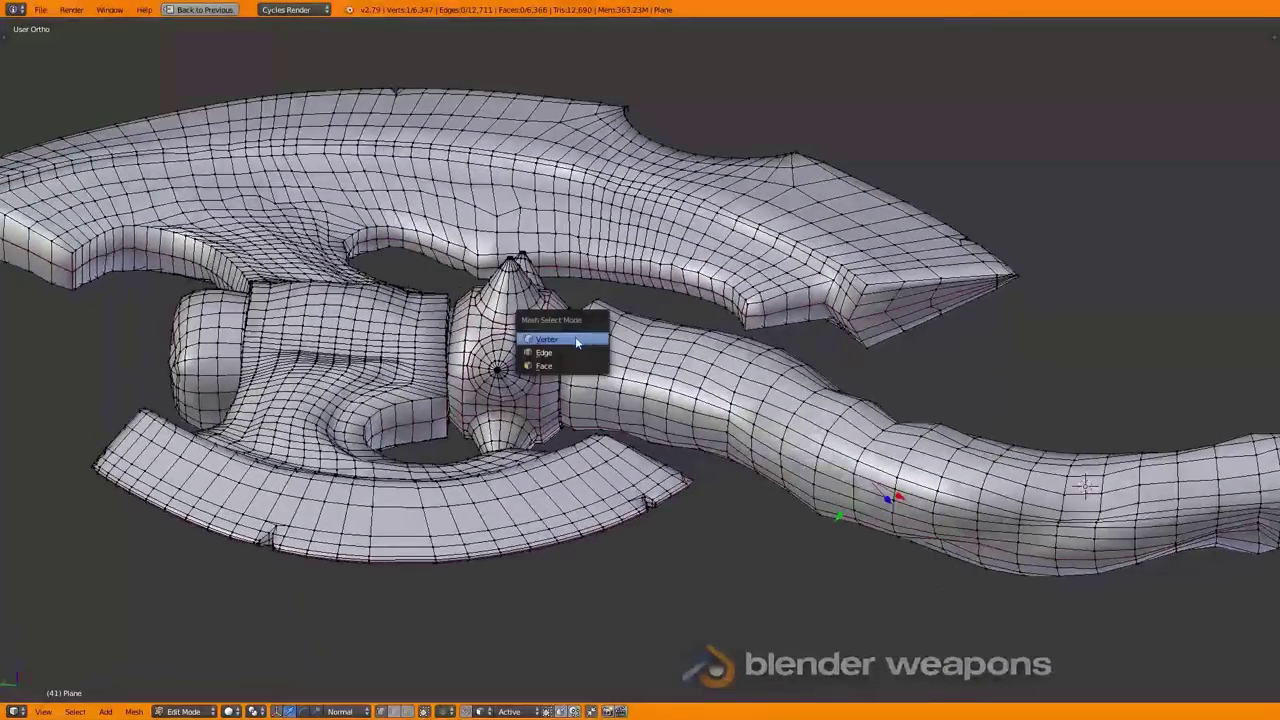
pyautogui.click(562, 364)
pyautogui.moveTo(562, 364)
pyautogui.mouseDown(button='middle')
pyautogui.moveTo(524, 329)
pyautogui.moveTo(659, 405)
pyautogui.mouseUp(button='middle')
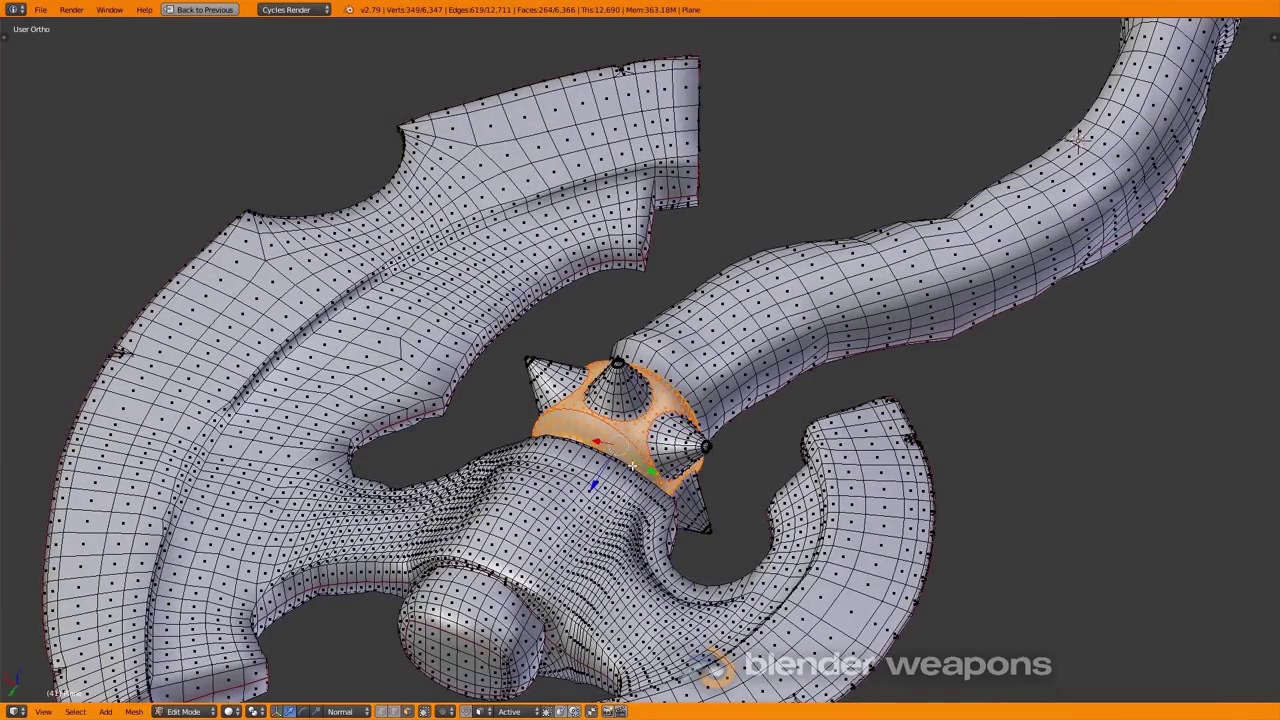
pyautogui.moveTo(632, 465); pyautogui.dragTo(636, 345, button='middle')
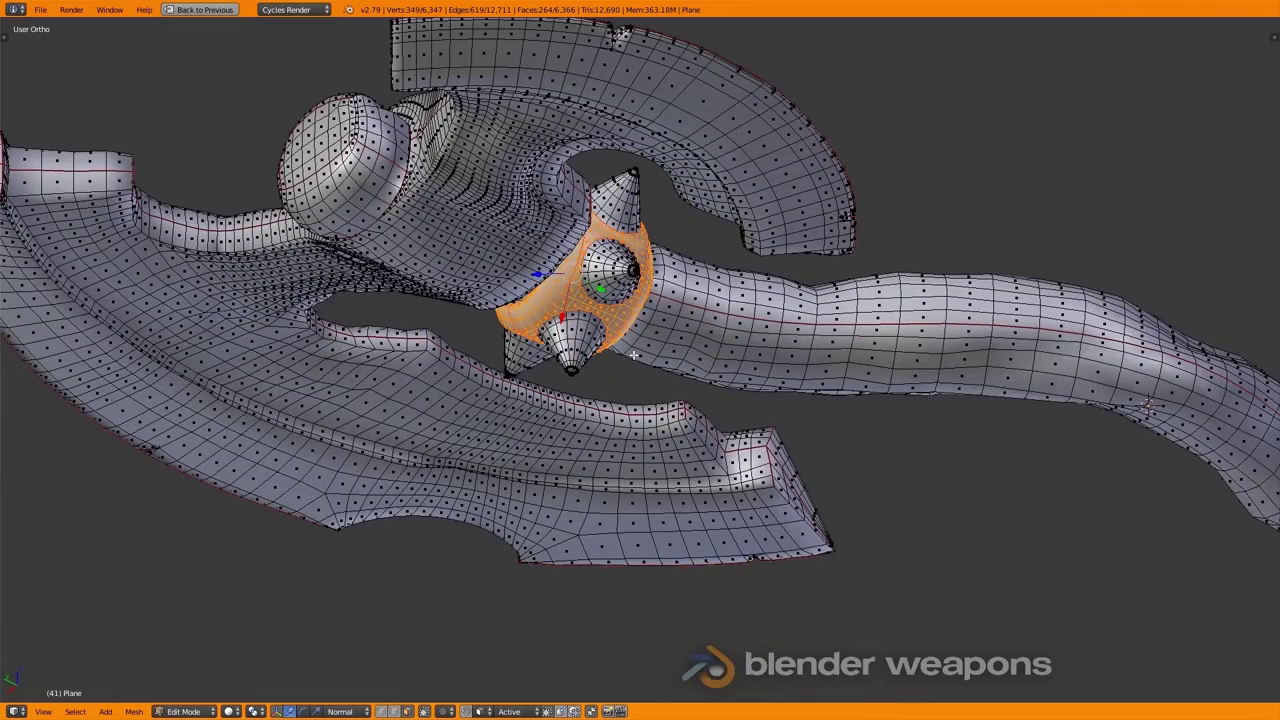
pyautogui.hotkey('ctrl', 'Up')
pyautogui.scroll(-2, 935, 393)
# Center the UV layout, then select the connected handle and blade pieces with L.
pyautogui.scroll(2, 935, 393)
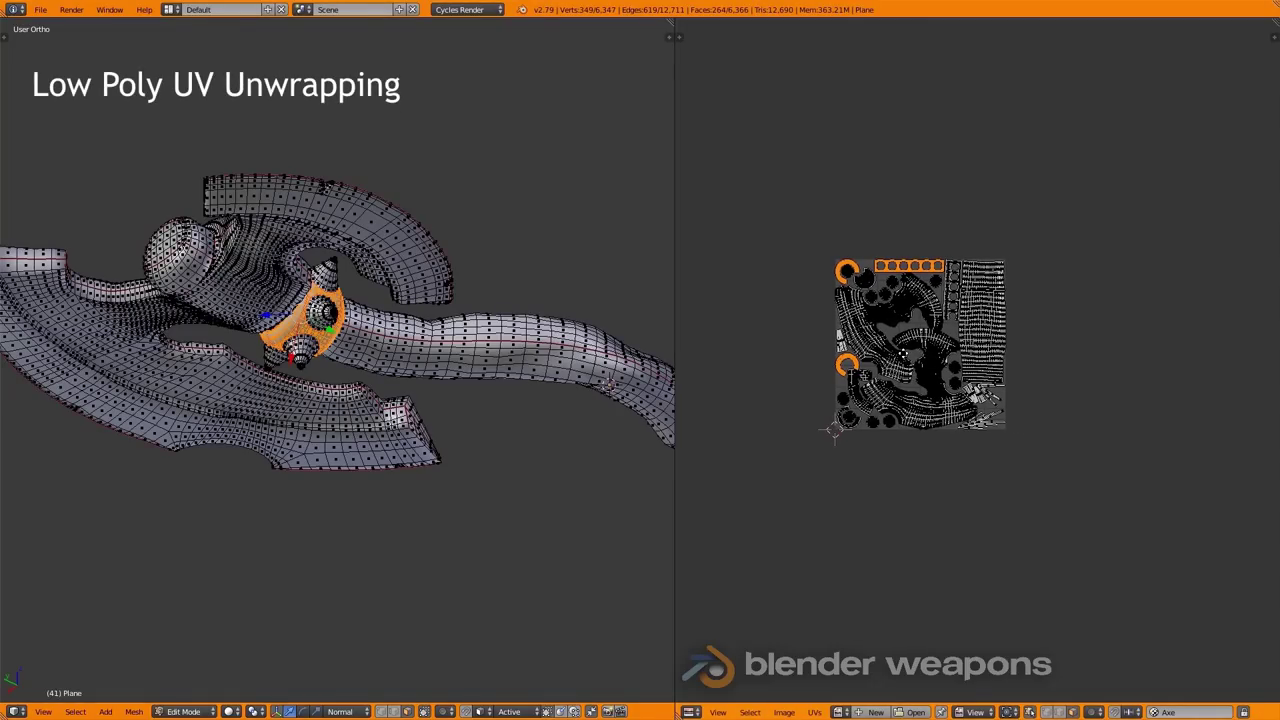
pyautogui.scroll(6, 960, 375)
pyautogui.scroll(-2, 981, 357)
pyautogui.moveTo(981, 357); pyautogui.dragTo(1015, 341, button='middle')
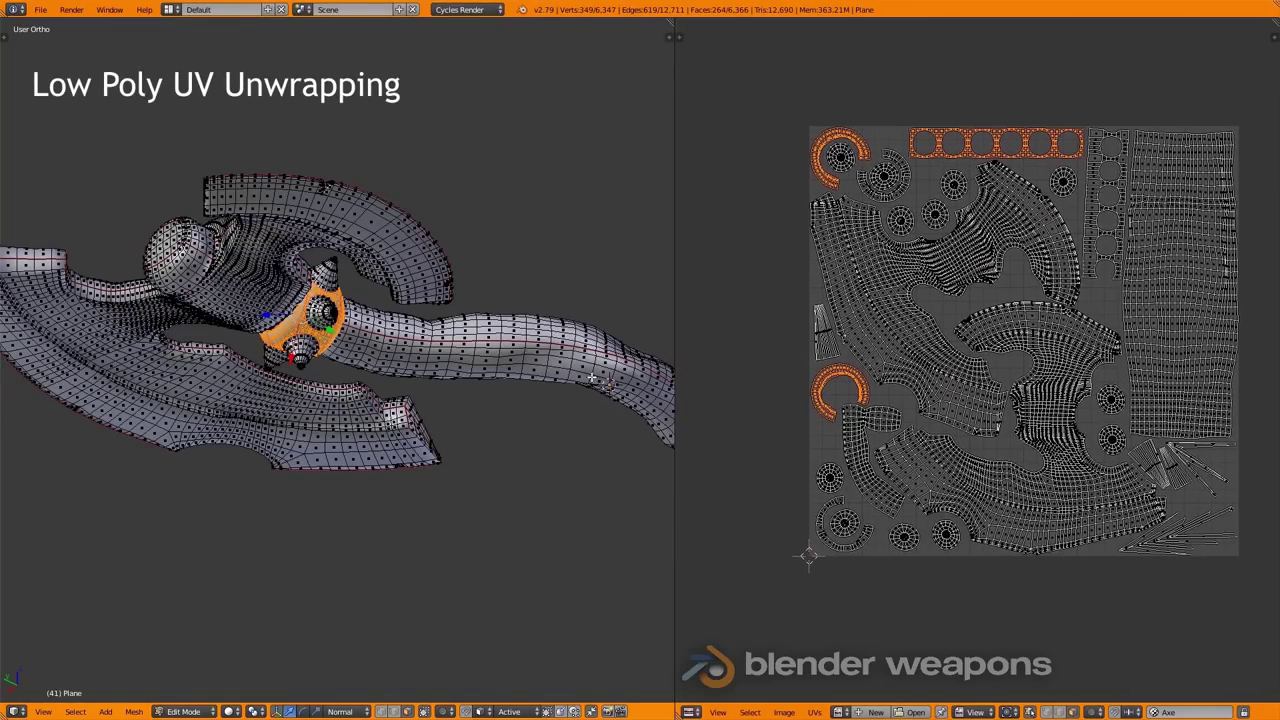
pyautogui.rightClick(479, 354)
pyautogui.press('l')
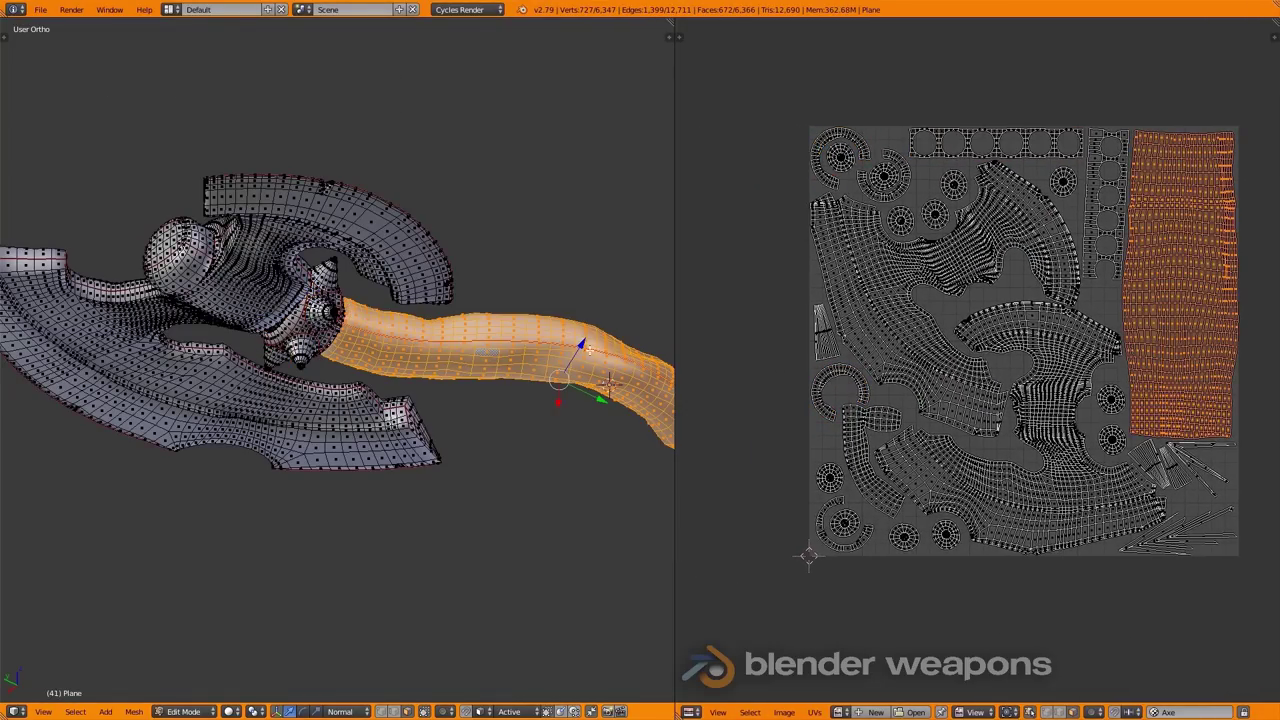
pyautogui.moveTo(589, 349)
pyautogui.mouseDown(button='middle')
pyautogui.moveTo(491, 394)
pyautogui.moveTo(298, 343)
pyautogui.moveTo(426, 413)
pyautogui.mouseUp(button='middle')
pyautogui.rightClick(455, 378)
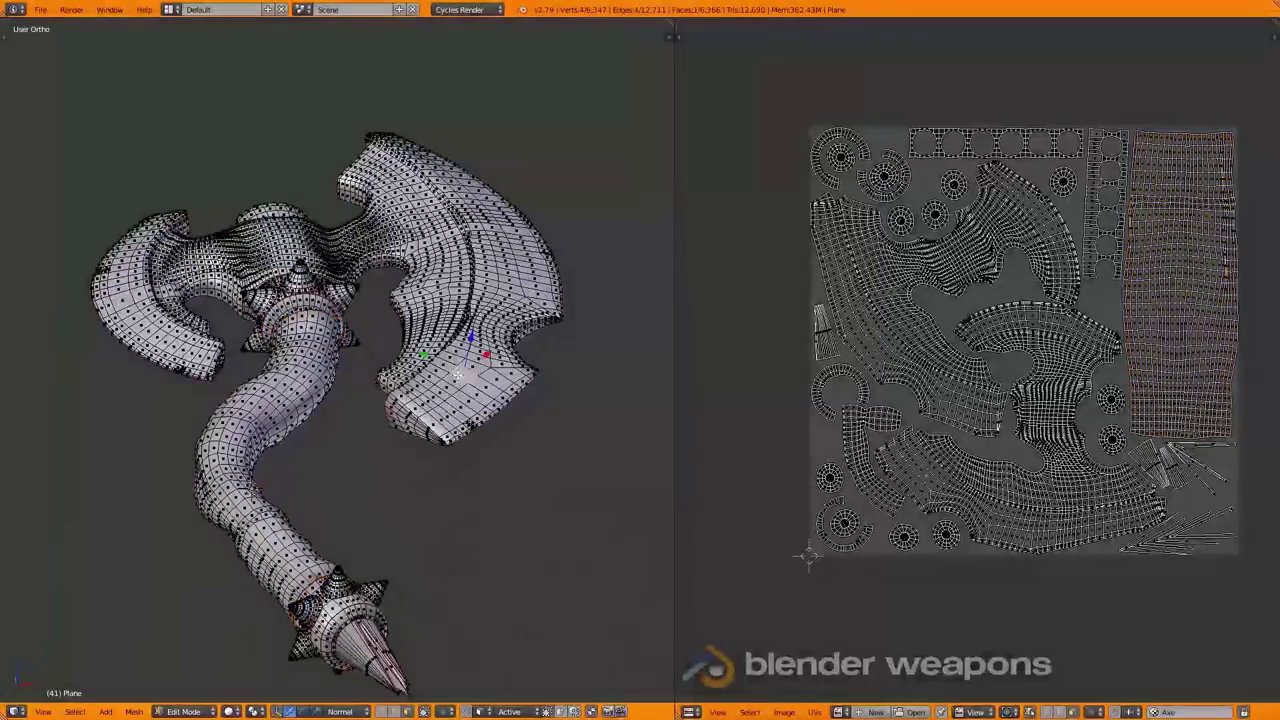
pyautogui.press('l')
# Select another linked axe piece and then a single face.
pyautogui.moveTo(470, 370)
pyautogui.mouseDown(button='middle')
pyautogui.moveTo(307, 430)
pyautogui.moveTo(340, 245)
pyautogui.moveTo(457, 294)
pyautogui.mouseUp(button='middle')
pyautogui.rightClick(491, 325)
pyautogui.press('l')
pyautogui.moveTo(523, 331)
pyautogui.mouseDown(button='middle')
pyautogui.moveTo(470, 380)
pyautogui.moveTo(440, 330)
pyautogui.moveTo(428, 458)
pyautogui.moveTo(430, 400)
pyautogui.moveTo(380, 370)
pyautogui.mouseUp(button='middle')
pyautogui.rightClick(428, 458)
# Orbit around the axe to inspect it from side and top angles.
pyautogui.scroll(3, 380, 370)
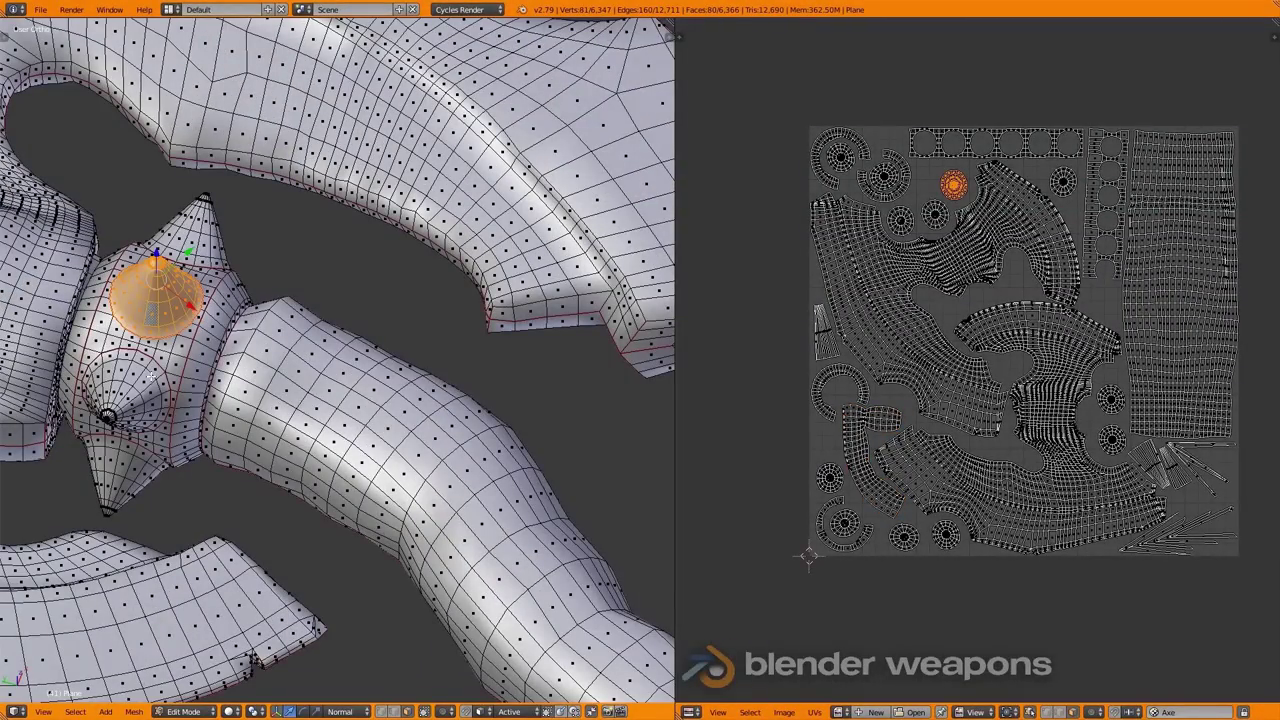
pyautogui.scroll(-3, 242, 374)
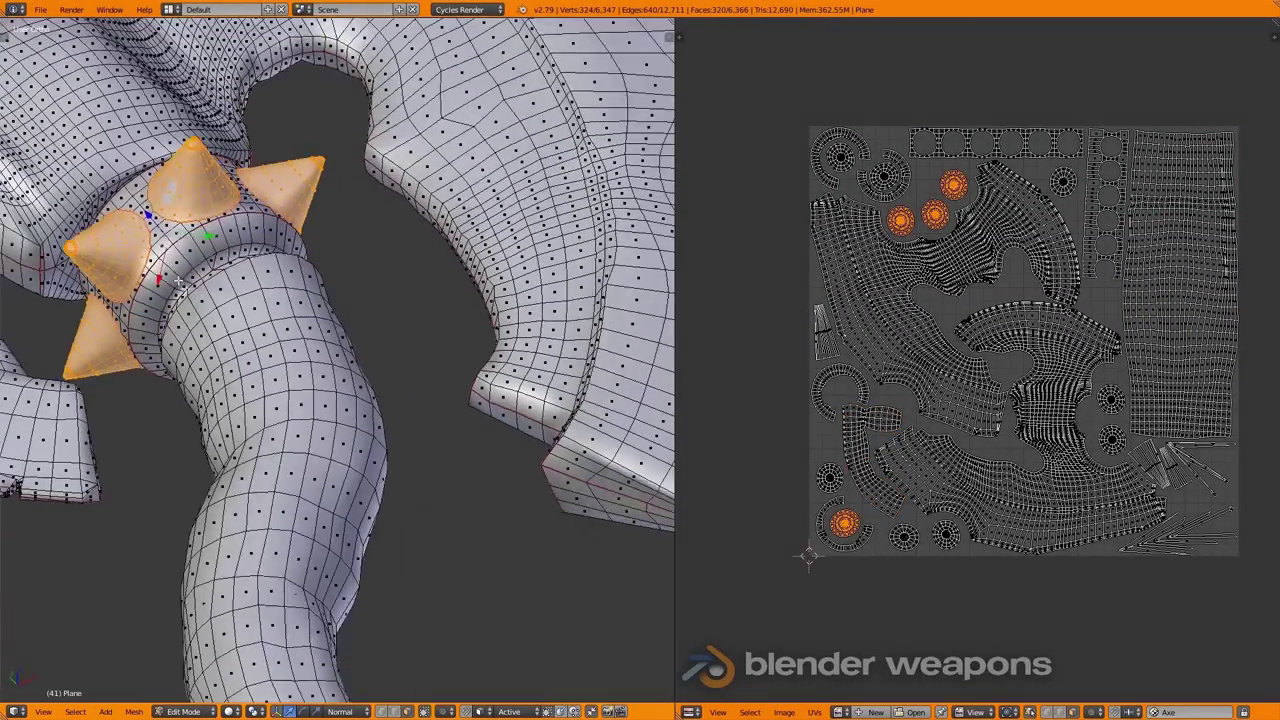
pyautogui.moveTo(242, 374); pyautogui.dragTo(404, 444, button='middle')
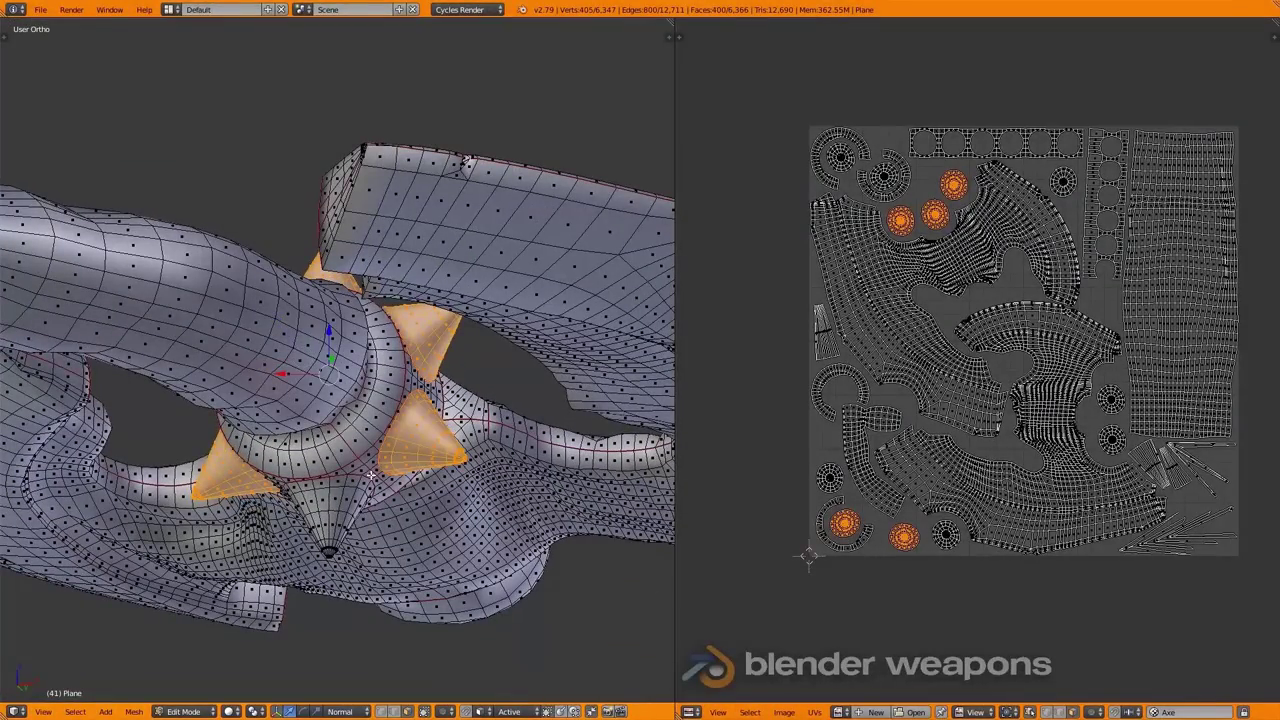
pyautogui.moveTo(358, 325)
pyautogui.mouseDown(button='middle')
pyautogui.moveTo(374, 306)
pyautogui.moveTo(440, 408)
pyautogui.mouseUp(button='middle')
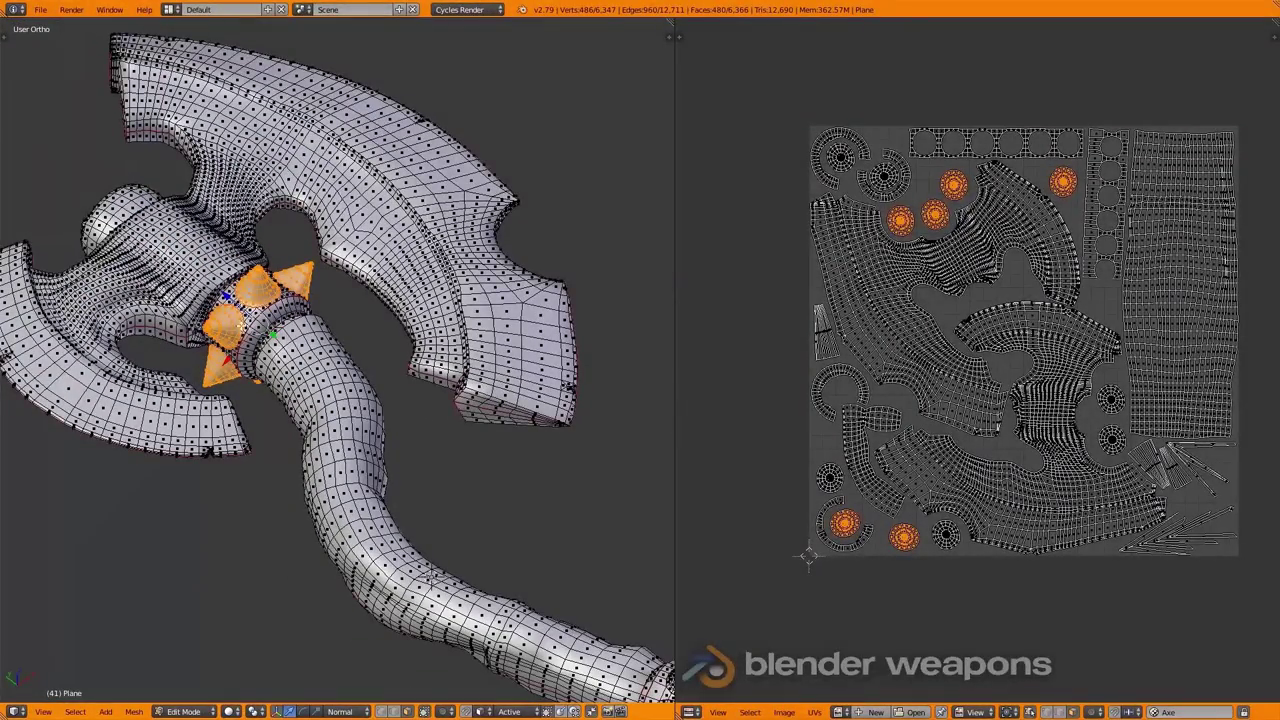
pyautogui.moveTo(338, 360)
pyautogui.mouseDown(button='middle')
pyautogui.moveTo(400, 340)
pyautogui.moveTo(450, 370)
pyautogui.mouseUp(button='middle')
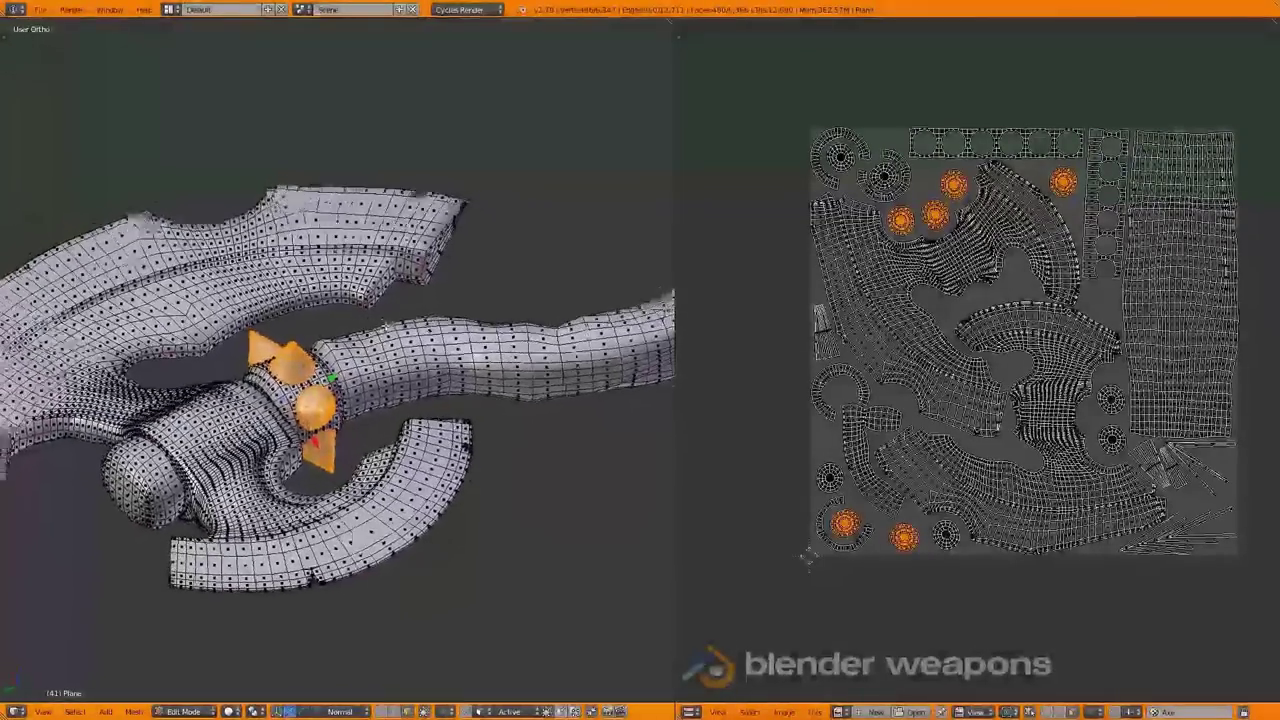
pyautogui.moveTo(384, 325); pyautogui.dragTo(391, 347, button='middle')
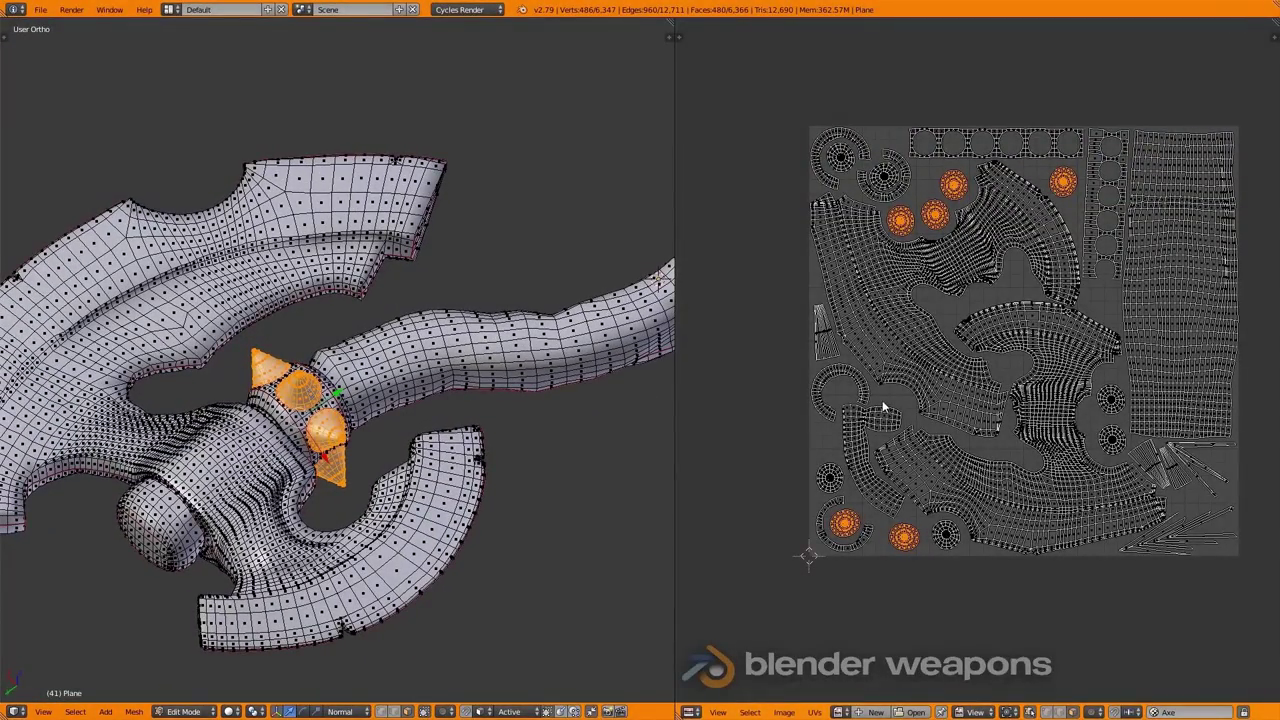
# Maximize the UV editor, then leave Edit Mode to show the axe in Object Mode.
pyautogui.hotkey('ctrl', 'Up')
pyautogui.scroll(1, 852, 359)
pyautogui.scroll(3, 622, 254)
pyautogui.scroll(-1, 622, 253)
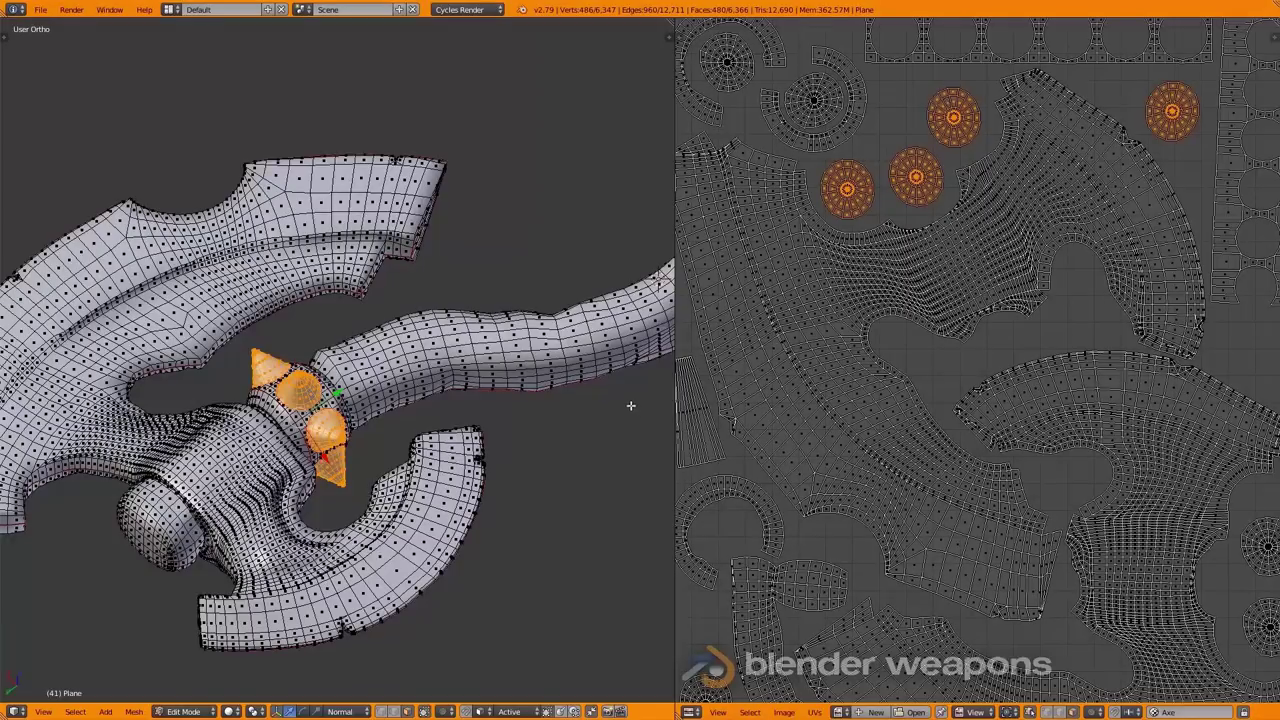
pyautogui.press('Tab')
pyautogui.moveTo(440, 474)
pyautogui.mouseDown(button='middle')
pyautogui.moveTo(394, 509)
pyautogui.moveTo(346, 497)
pyautogui.moveTo(474, 529)
pyautogui.moveTo(443, 451)
pyautogui.moveTo(425, 456)
pyautogui.mouseUp(button='middle')
# Maximize the 3D view and frame the whole axe from the top.
pyautogui.press('KP_7')
pyautogui.hotkey('shift', 'space')
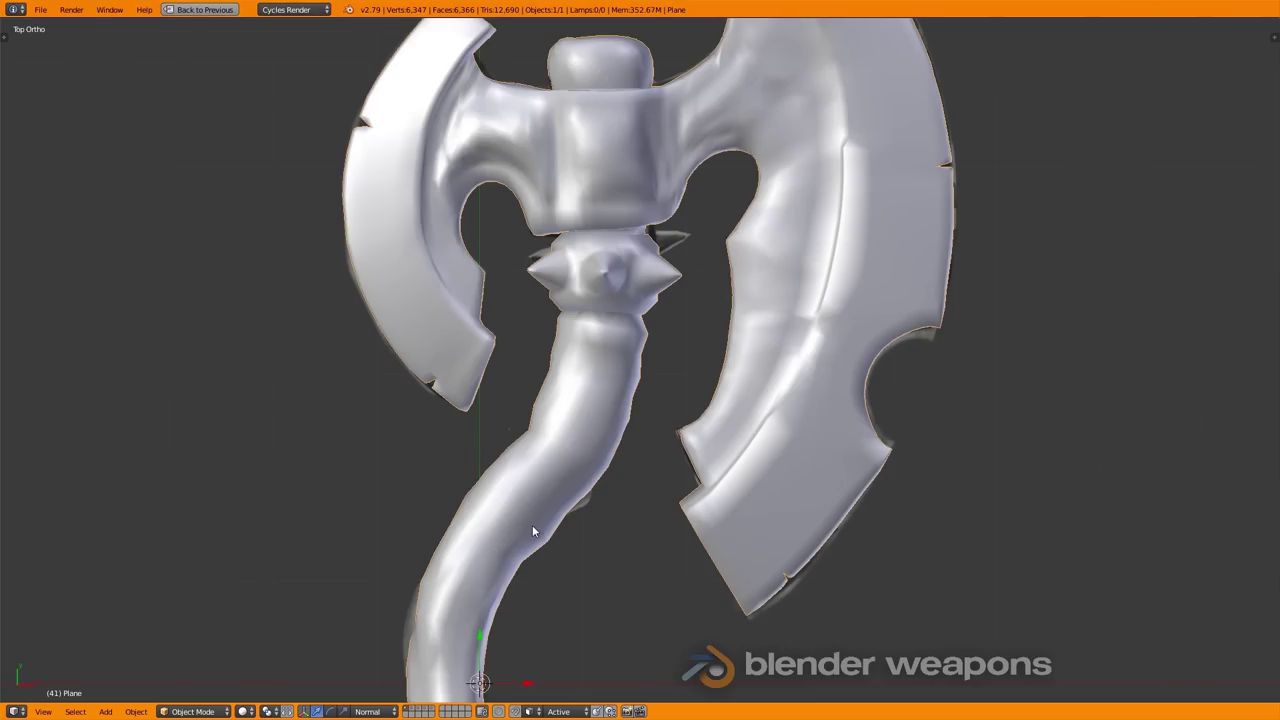
pyautogui.scroll(-2, 589, 382)
pyautogui.moveTo(585, 436)
pyautogui.keyDown('shift'); pyautogui.mouseDown(button='middle')
pyautogui.moveTo(583, 467)
pyautogui.moveTo(587, 403)
pyautogui.mouseUp(button='middle'); pyautogui.keyUp('shift')
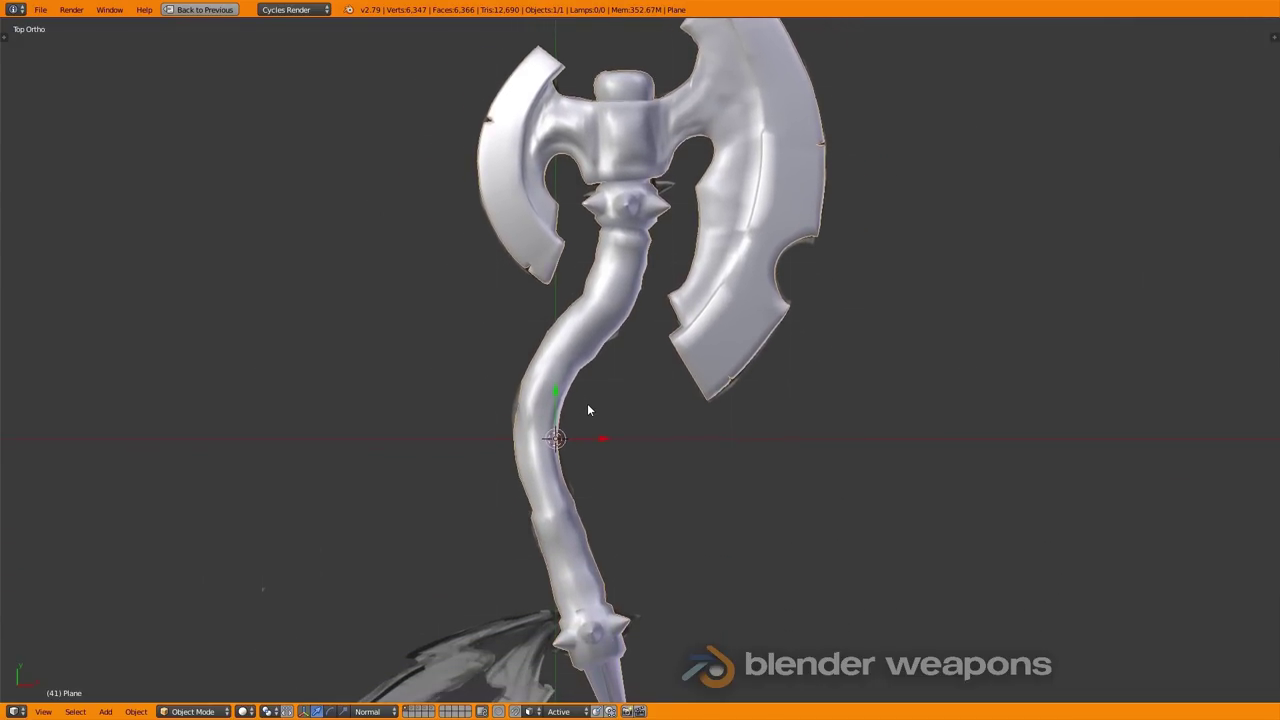
pyautogui.press('n')
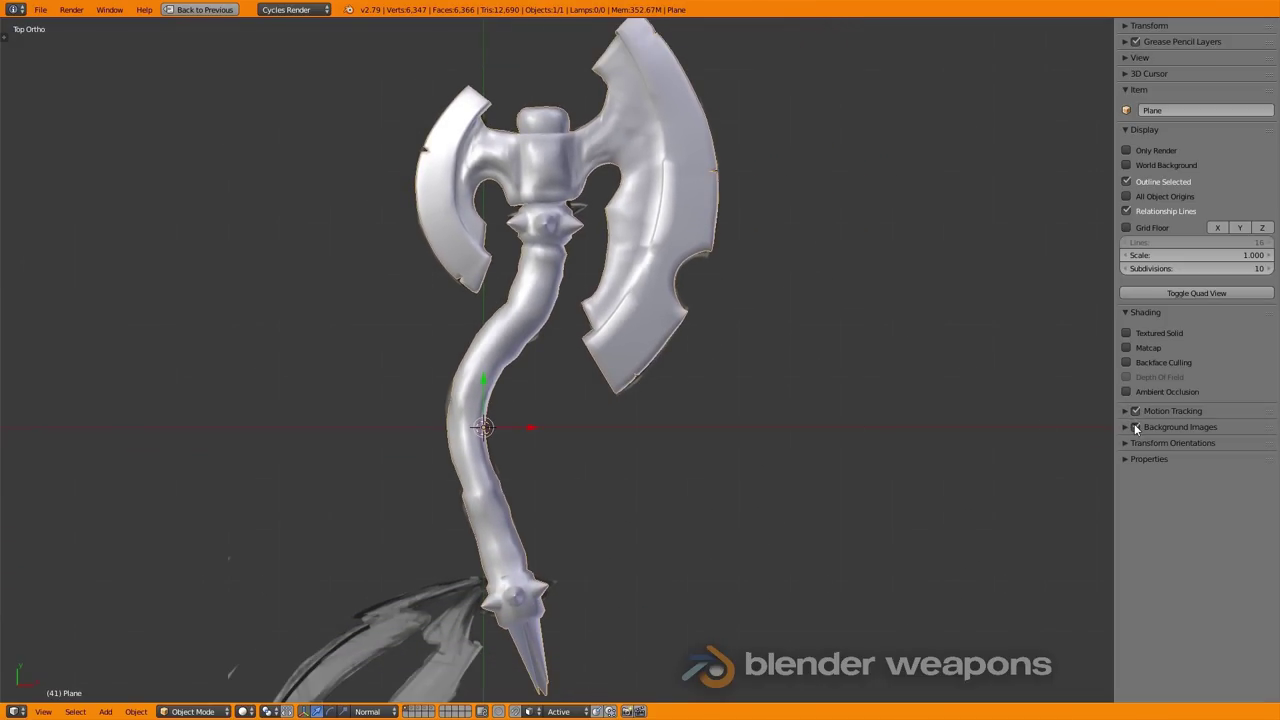
pyautogui.press('n')
pyautogui.scroll(-1, 703, 308)
pyautogui.keyDown('shift'); pyautogui.moveTo(722, 326); pyautogui.dragTo(688, 340, button='middle'); pyautogui.keyUp('shift')
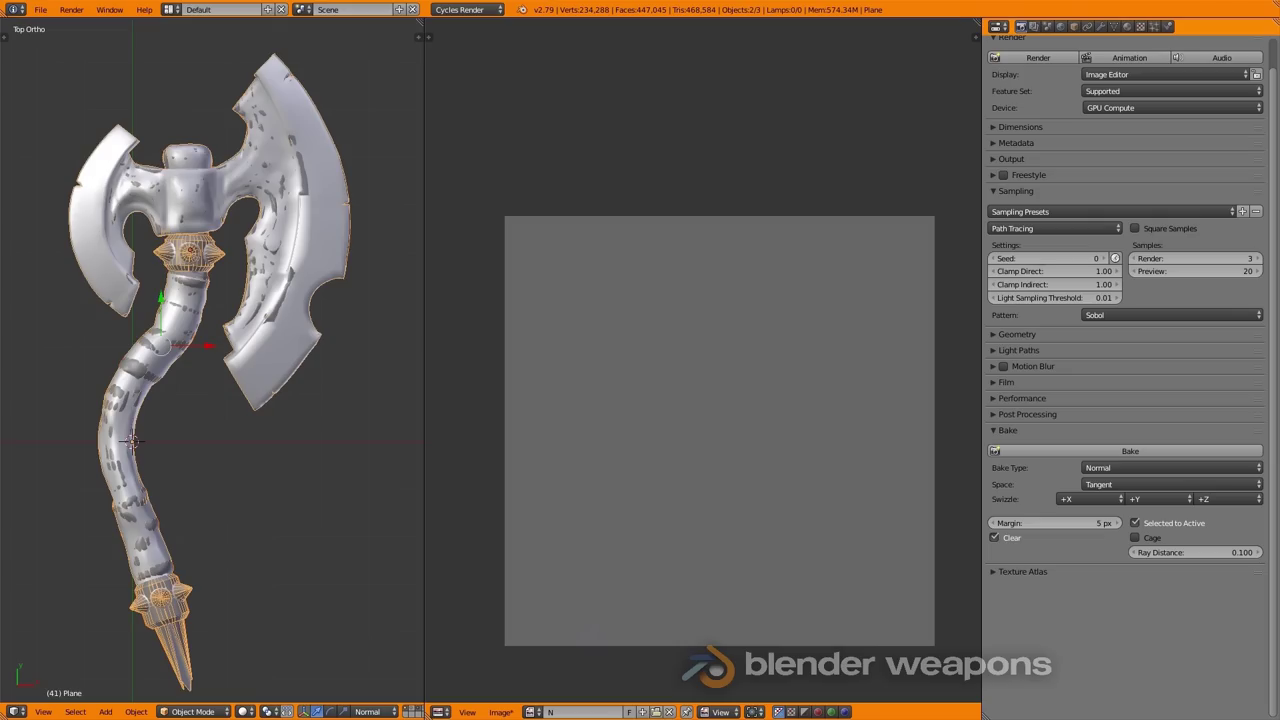
# In wireframe, select Plane.006 and add the low-poly Plane as the active object.
pyautogui.moveTo(81, 359); pyautogui.dragTo(224, 316, button='middle')
pyautogui.press('z')
pyautogui.scroll(4, 150, 330)
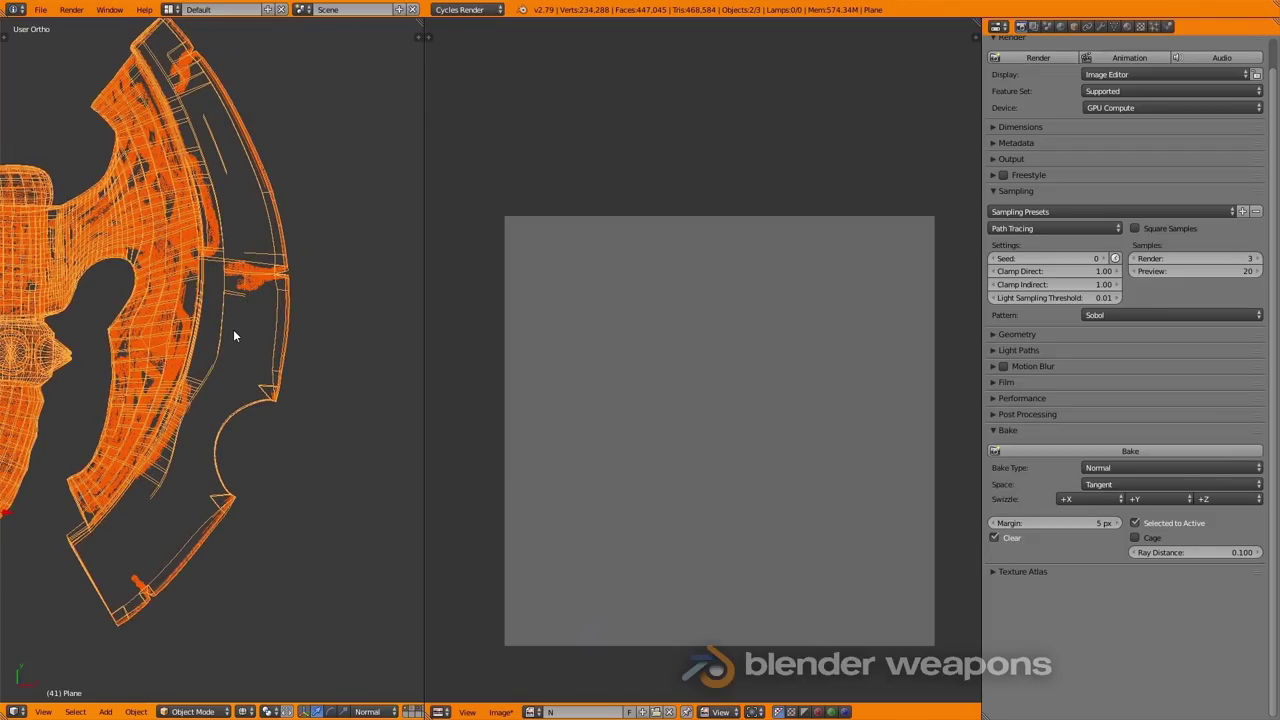
pyautogui.rightClick(233, 331)
pyautogui.scroll(4, 230, 303)
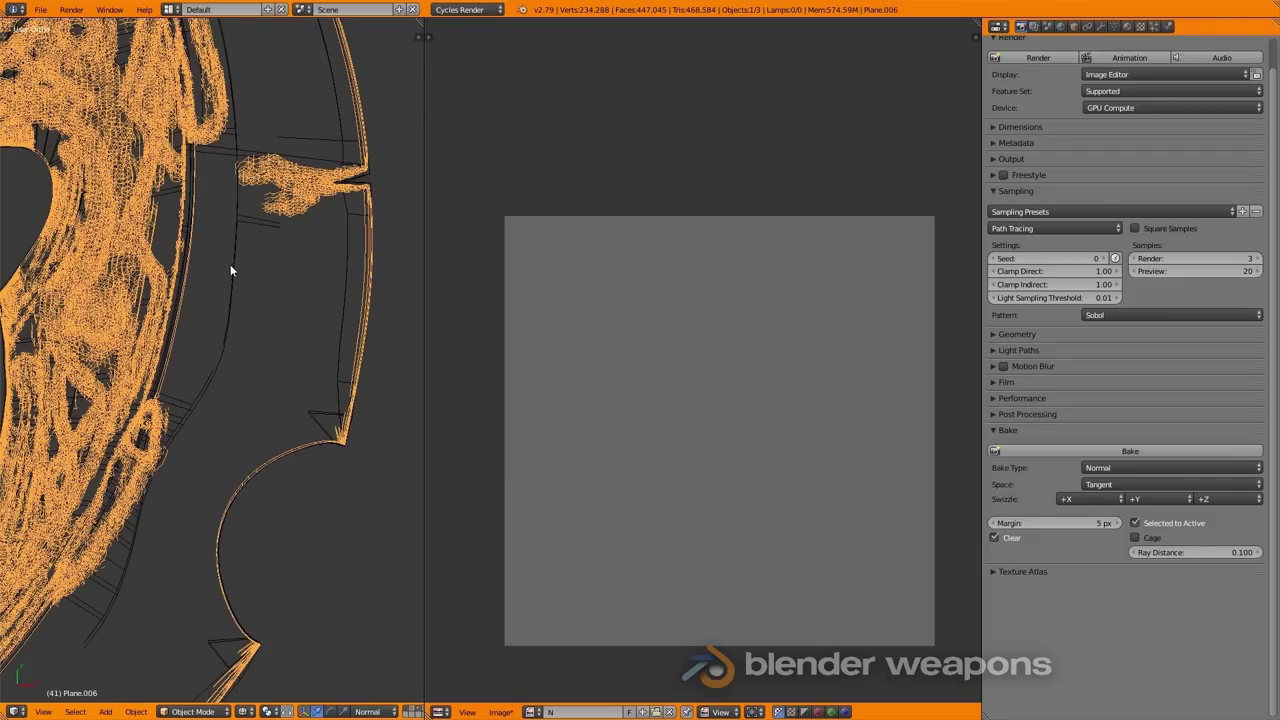
pyautogui.keyDown('shift'); pyautogui.rightClick(236, 275); pyautogui.keyUp('shift')
# Reposition the blank bake image and return the axe to solid shading.
pyautogui.scroll(-2, 260, 320)
pyautogui.scroll(-2, 285, 372)
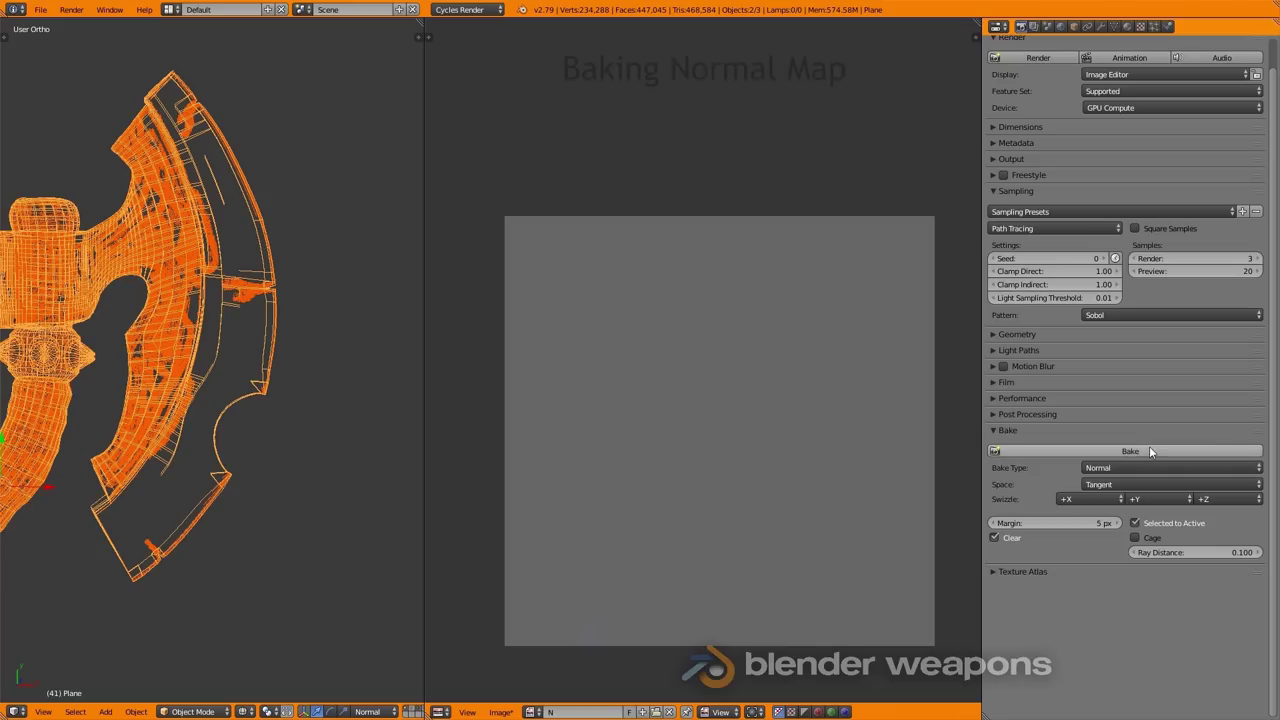
pyautogui.moveTo(752, 530); pyautogui.dragTo(737, 470, button='middle')
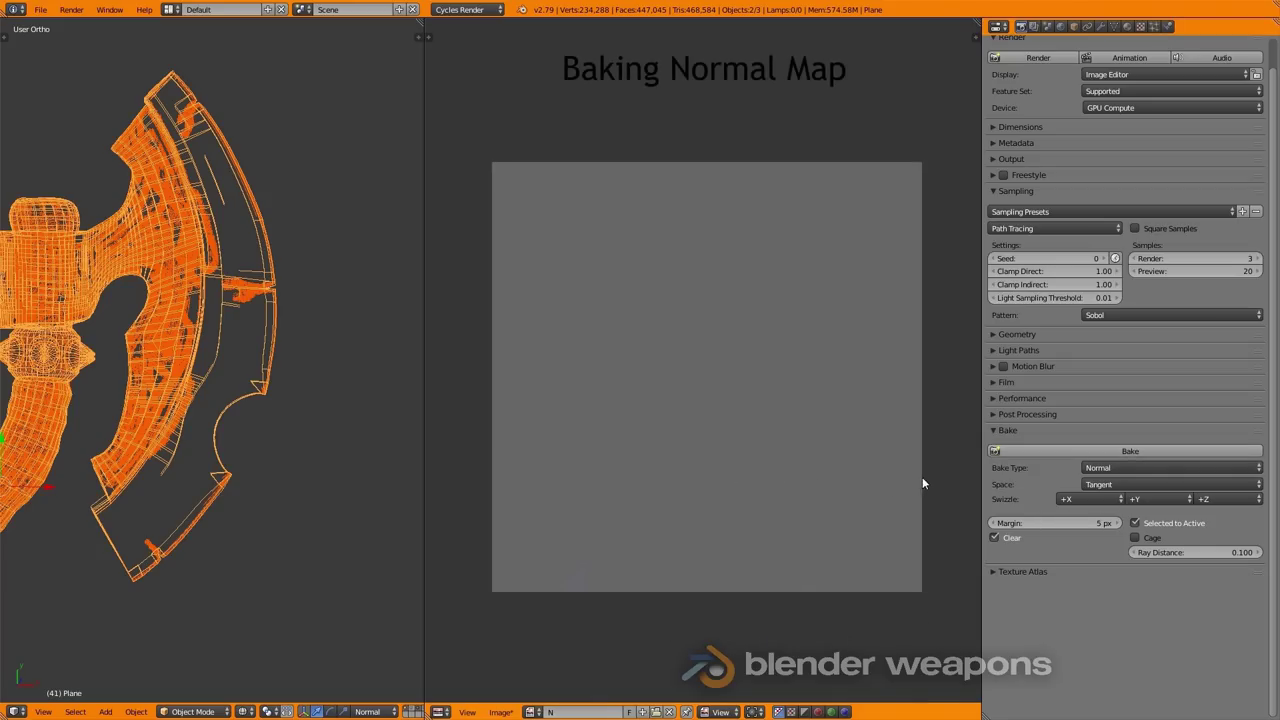
pyautogui.moveTo(233, 404); pyautogui.dragTo(258, 424, button='middle')
pyautogui.press('KP_1')
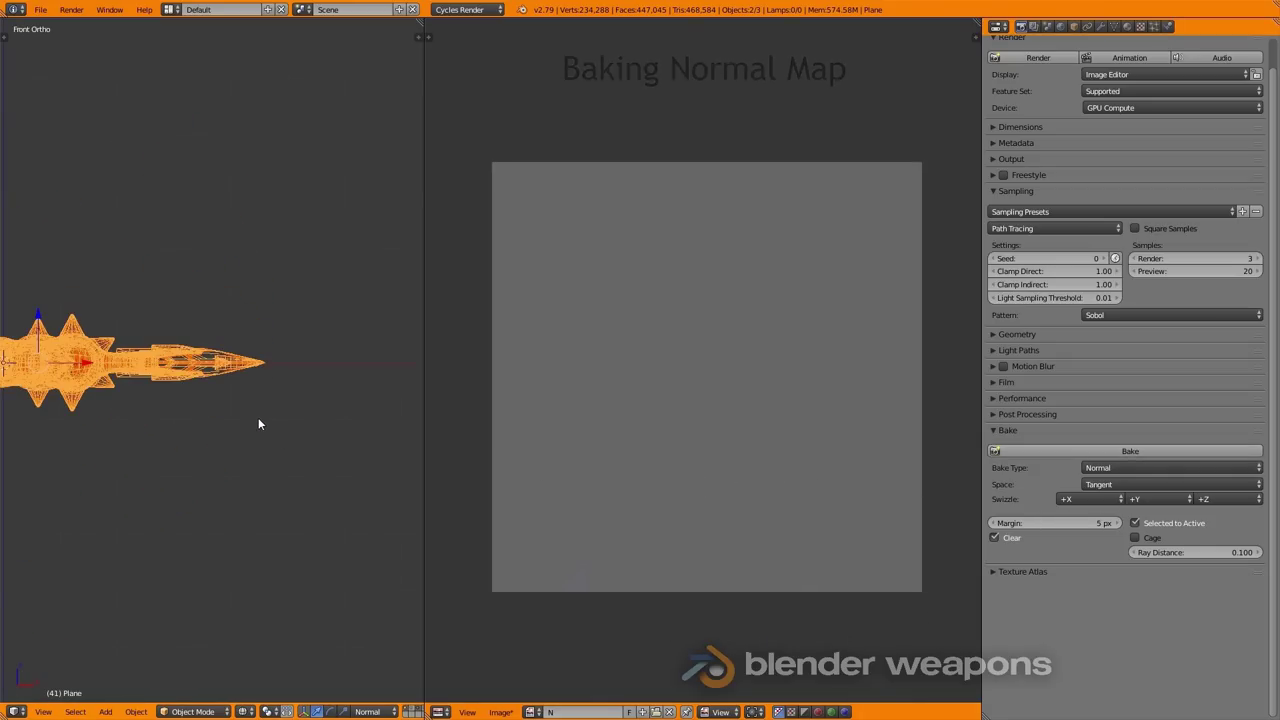
pyautogui.press('KP_7')
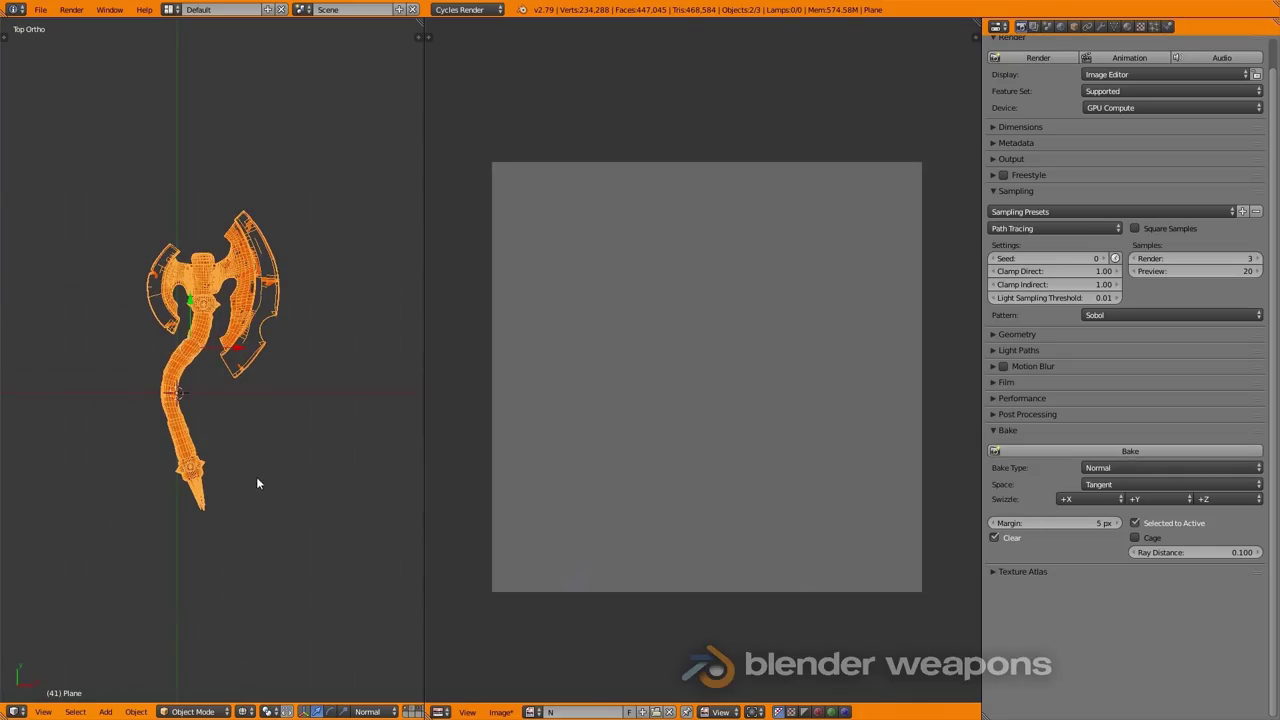
pyautogui.scroll(3, 272, 425)
pyautogui.scroll(1, 292, 365)
pyautogui.press('z')
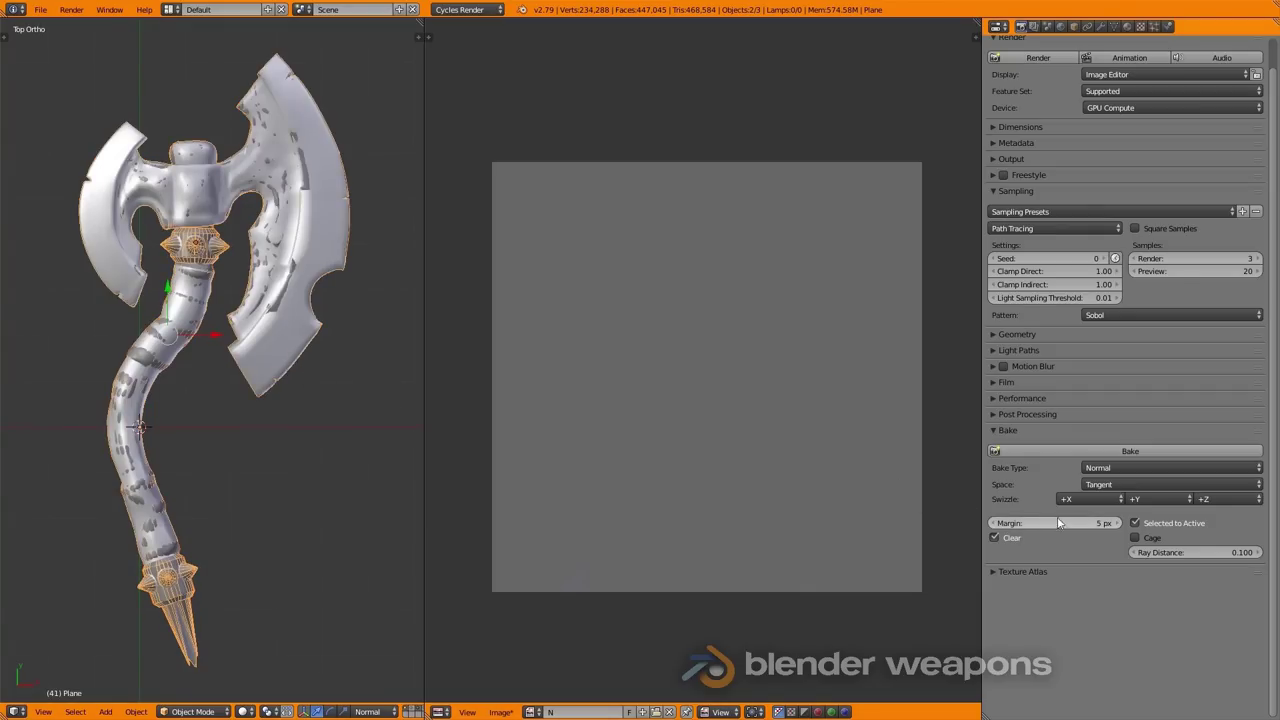
# Bake the tangent-space normal map from Plane.006 onto the low-poly Plane.
pyautogui.click(1090, 455)
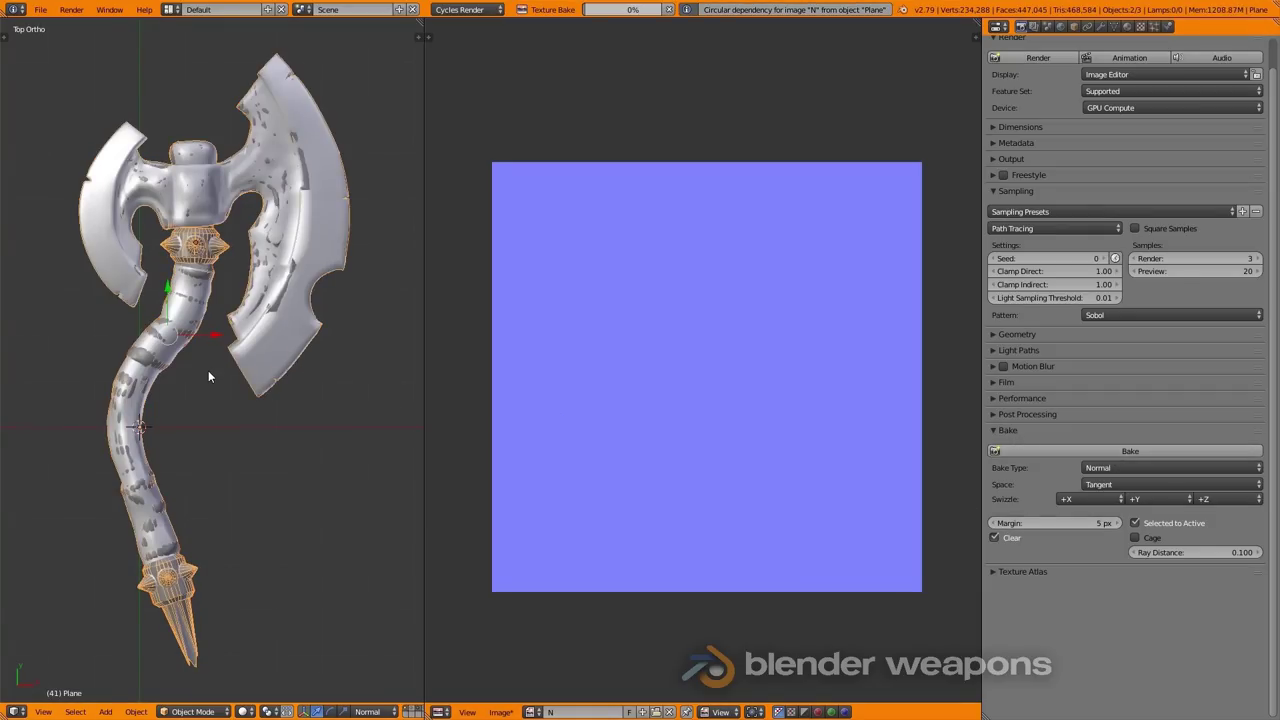
pyautogui.moveTo(250, 420); pyautogui.dragTo(212, 394, button='middle')
pyautogui.press('z')
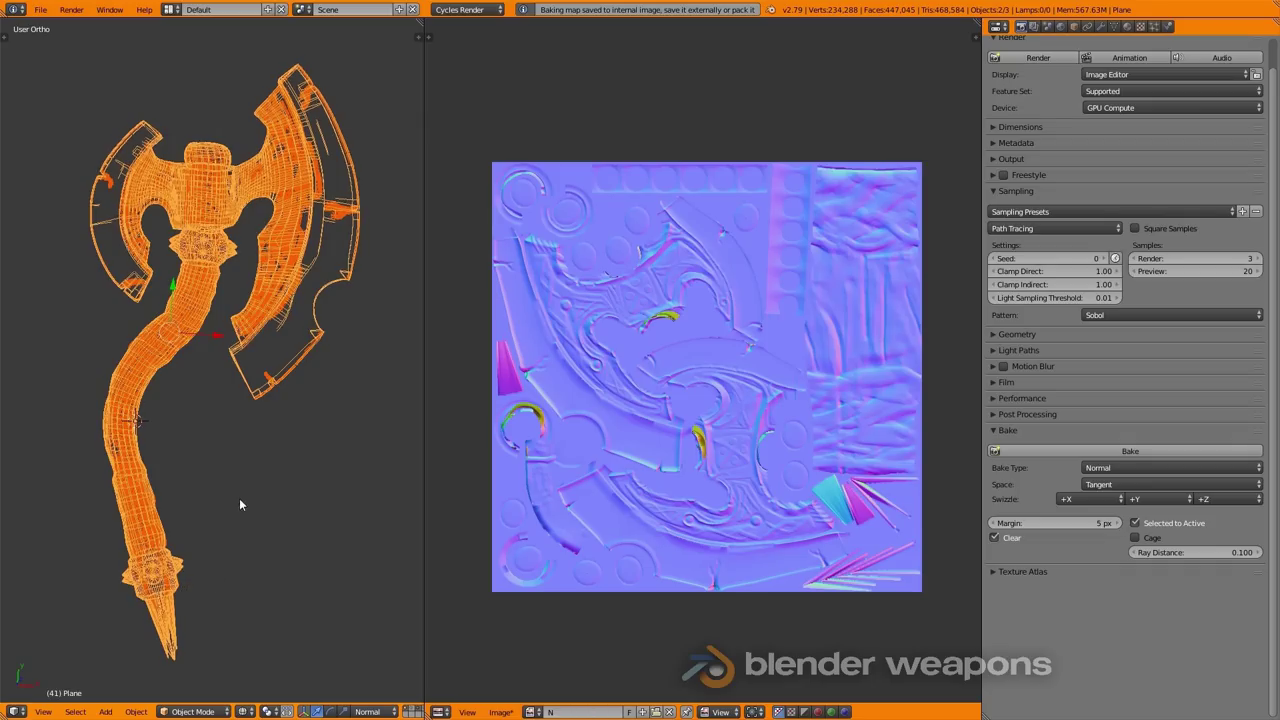
pyautogui.moveTo(239, 505); pyautogui.dragTo(264, 464, button='middle')
pyautogui.press('z')
# Hide the high-poly axe and display the baked normal map on the low-poly model.
pyautogui.hotkey('shift', 'h')
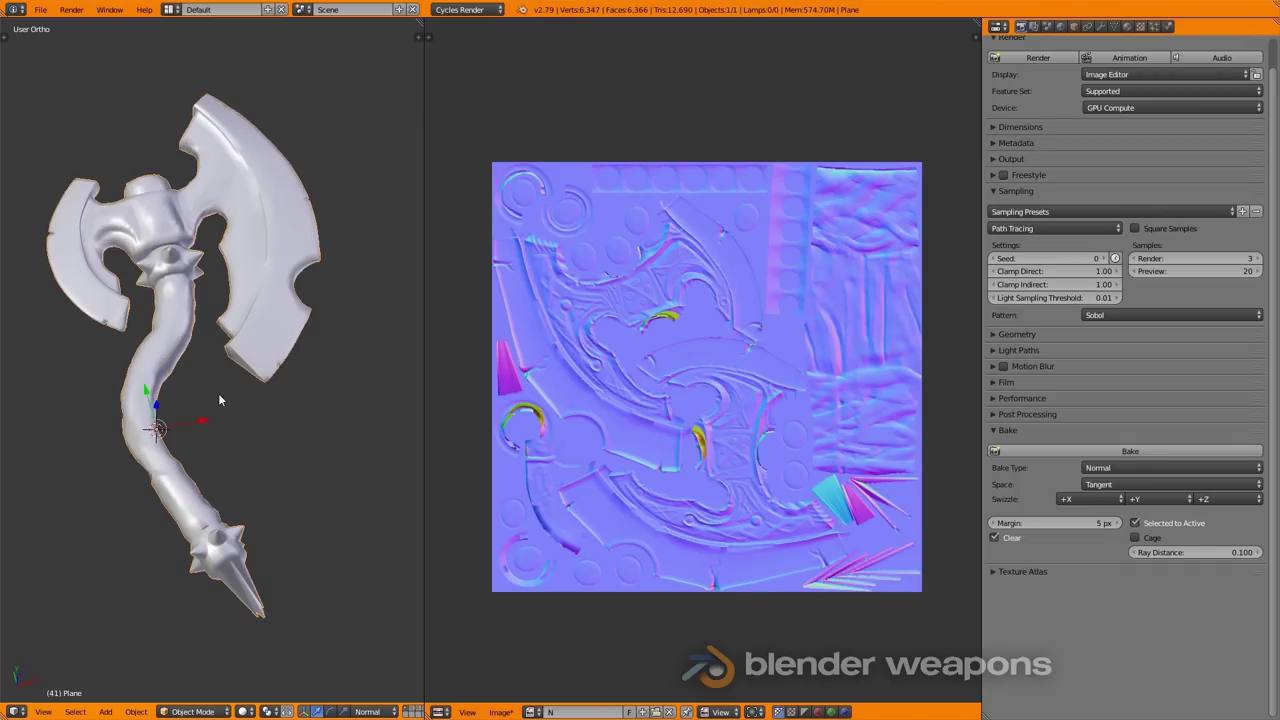
pyautogui.moveTo(220, 400)
pyautogui.mouseDown(button='middle')
pyautogui.moveTo(225, 365)
pyautogui.moveTo(180, 357)
pyautogui.moveTo(166, 373)
pyautogui.mouseUp(button='middle')
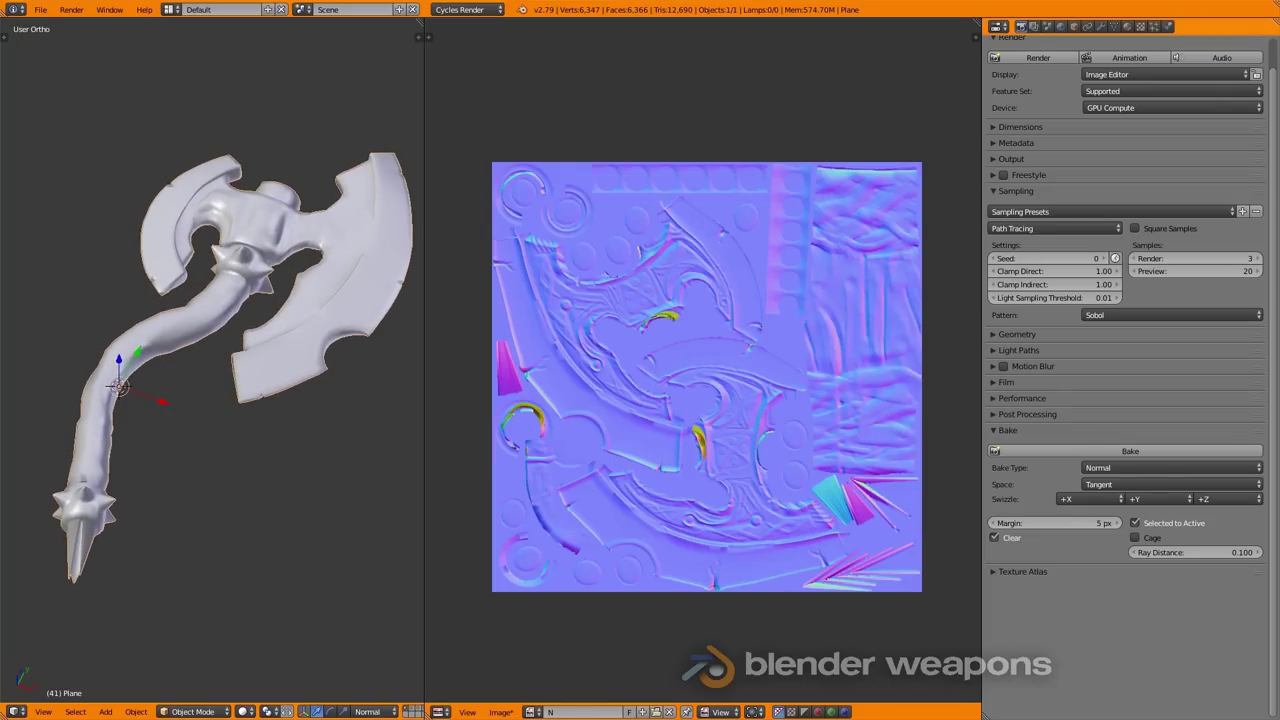
pyautogui.hotkey('alt', 'z')
pyautogui.moveTo(284, 398)
pyautogui.mouseDown(button='middle')
pyautogui.moveTo(237, 430)
pyautogui.moveTo(310, 457)
pyautogui.moveTo(156, 200)
pyautogui.moveTo(223, 511)
pyautogui.moveTo(308, 260)
pyautogui.moveTo(299, 240)
pyautogui.moveTo(161, 468)
pyautogui.moveTo(151, 526)
pyautogui.moveTo(196, 395)
pyautogui.moveTo(179, 367)
pyautogui.mouseUp(button='middle')
pyautogui.scroll(4, 262, 441)
pyautogui.scroll(-2, 151, 526)
pyautogui.scroll(-2, 205, 548)
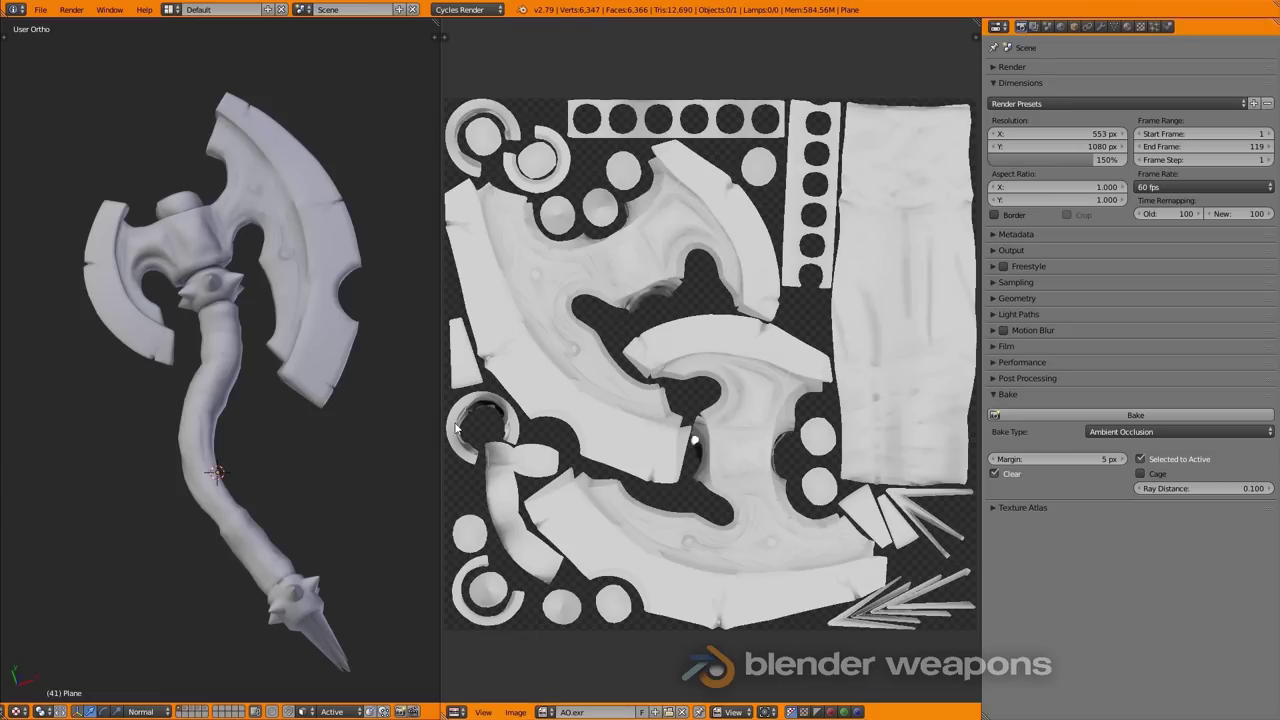
# Frame the whole axe at an angle and render it into the left image area.
pyautogui.press('KP_7')
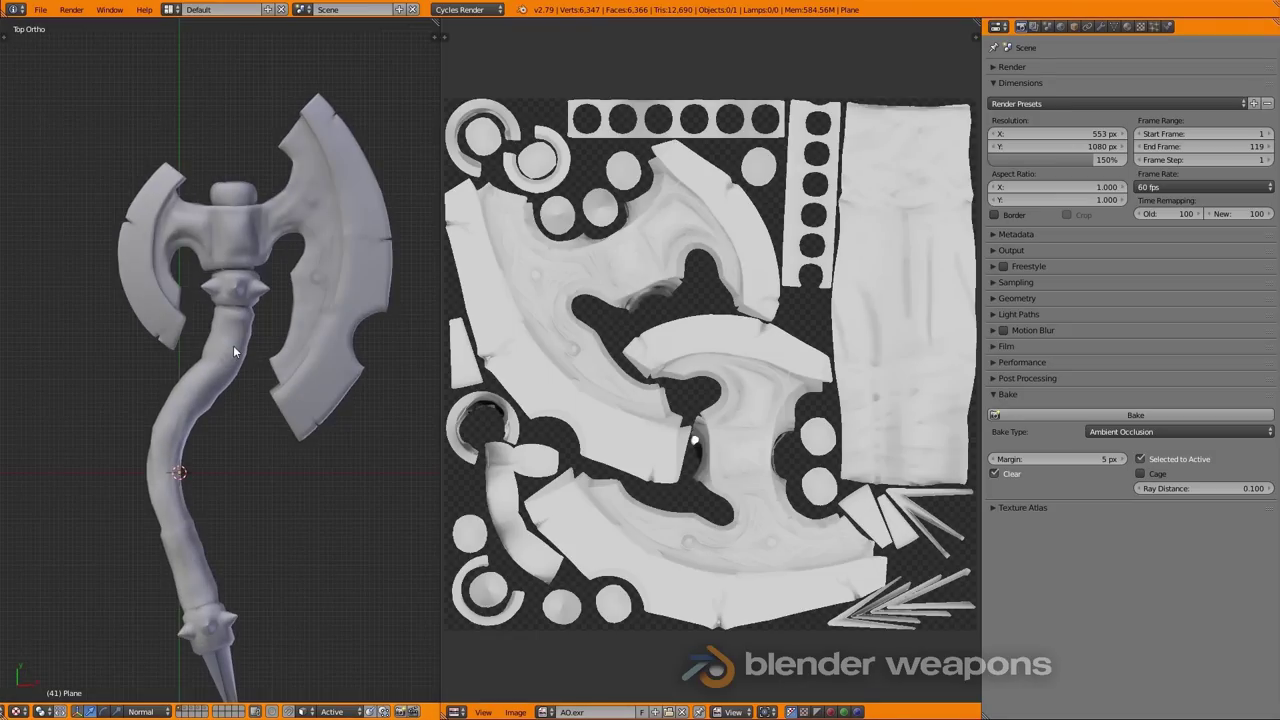
pyautogui.scroll(5, 254, 272)
pyautogui.scroll(3, 216, 334)
pyautogui.scroll(-6, 216, 334)
pyautogui.moveTo(251, 457)
pyautogui.mouseDown(button='middle')
pyautogui.moveTo(266, 443)
pyautogui.moveTo(286, 486)
pyautogui.moveTo(281, 428)
pyautogui.mouseUp(button='middle')
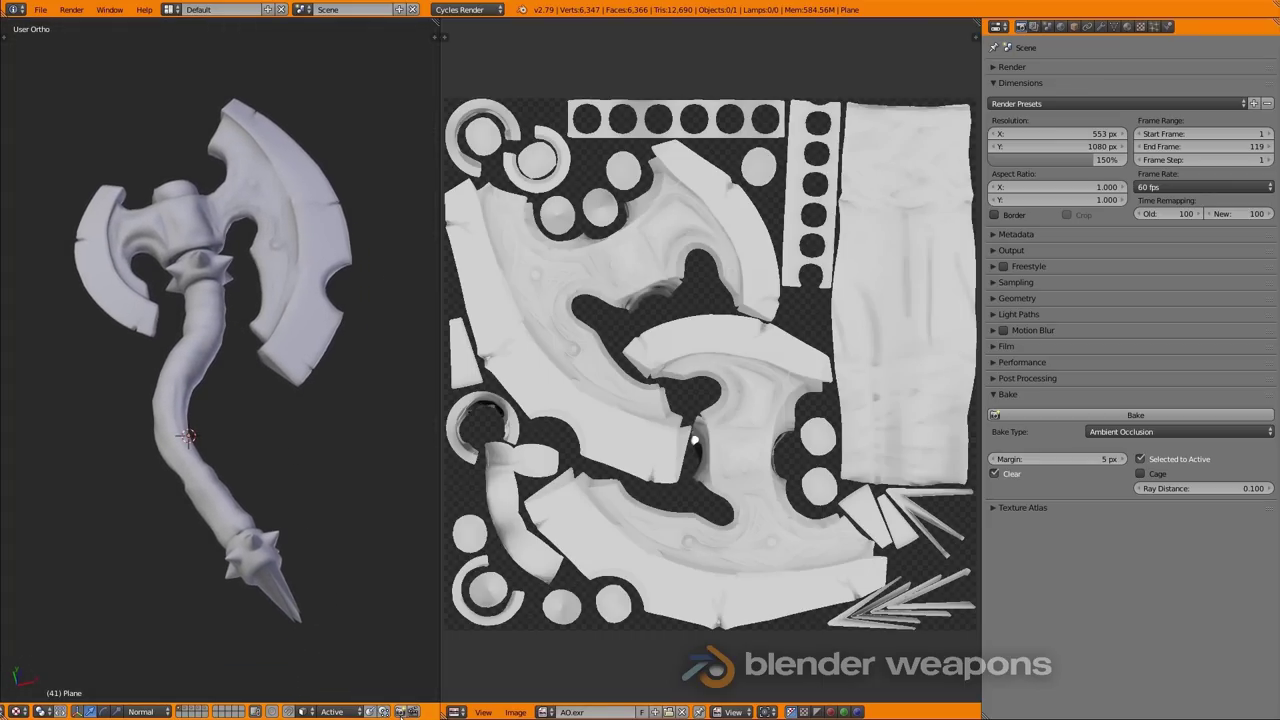
pyautogui.press('F11')
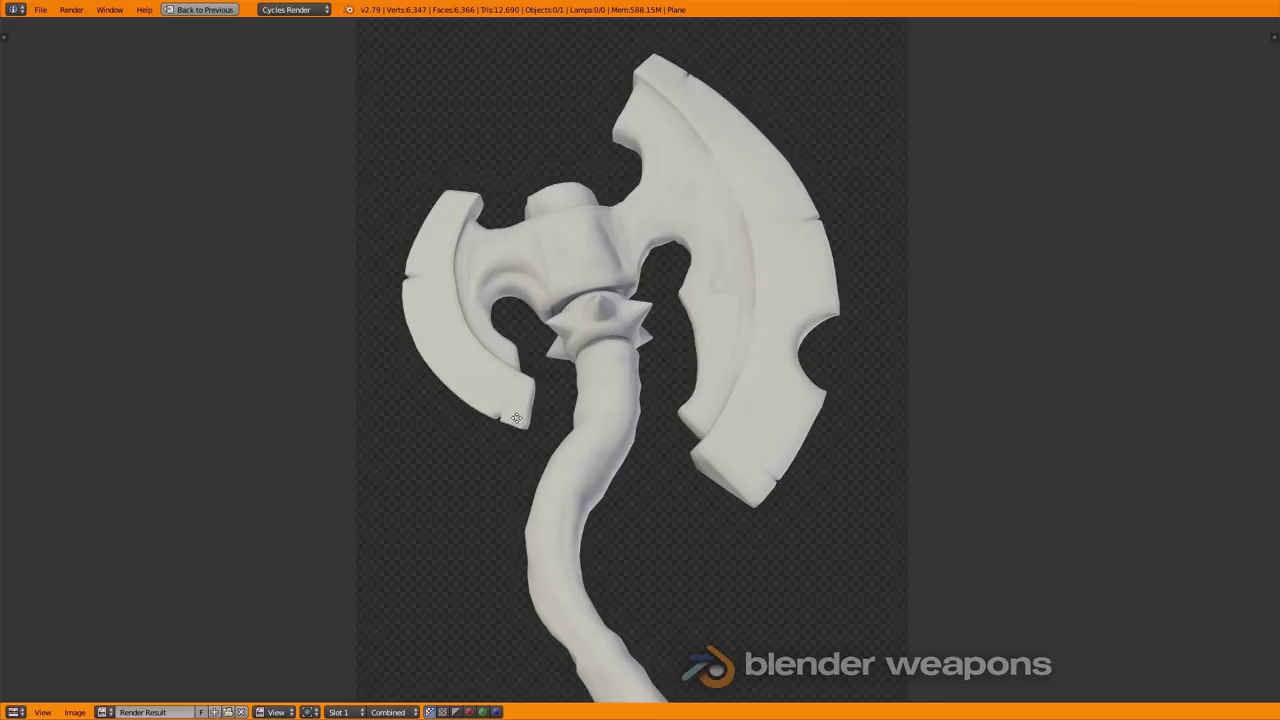
pyautogui.moveTo(516, 417); pyautogui.dragTo(500, 361, button='middle')
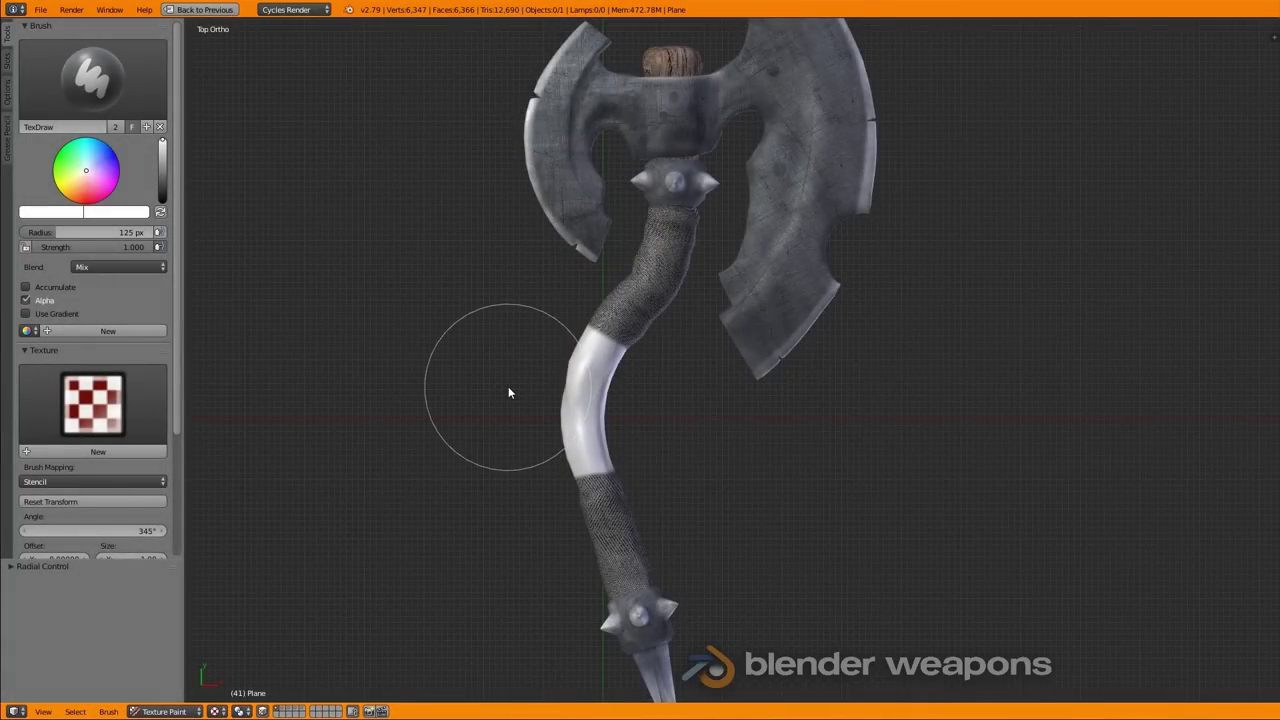
# Switch to the wood-texture brush and paint wood grain along the white handle.
pyautogui.moveTo(508, 391); pyautogui.dragTo(474, 386, button='middle')
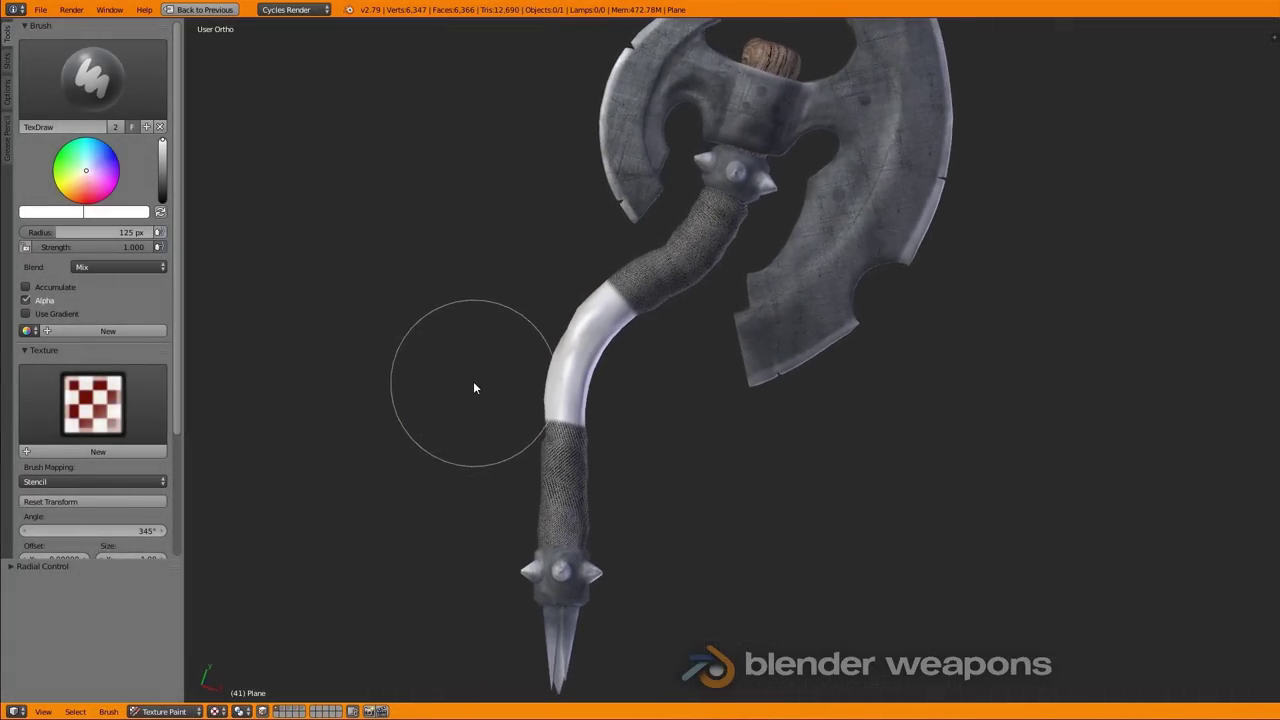
pyautogui.scroll(3, 474, 386)
pyautogui.scroll(2, 589, 391)
pyautogui.click(92, 78)
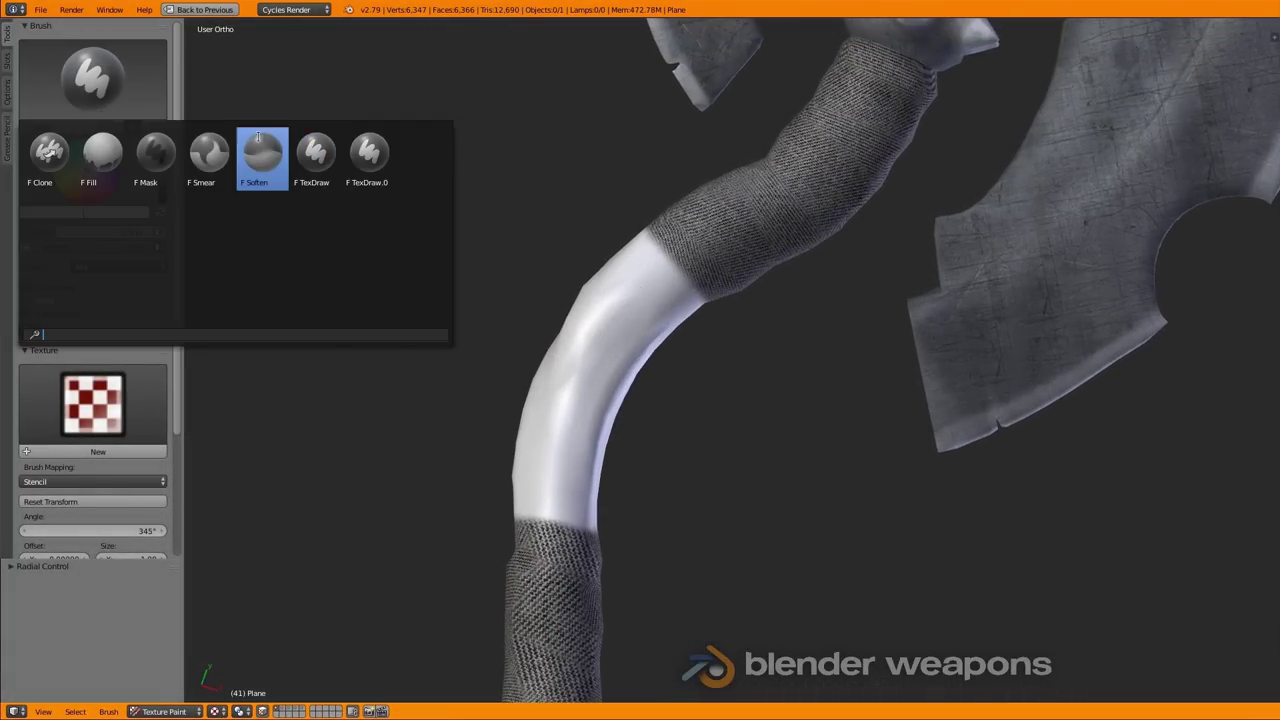
pyautogui.click(361, 152)
pyautogui.moveTo(730, 414)
pyautogui.mouseDown(button='middle')
pyautogui.moveTo(680, 414)
pyautogui.moveTo(620, 360)
pyautogui.moveTo(677, 300)
pyautogui.moveTo(699, 341)
pyautogui.mouseUp(button='middle')
pyautogui.moveTo(699, 345)
pyautogui.mouseDown()
pyautogui.moveTo(678, 309)
pyautogui.moveTo(707, 268)
pyautogui.moveTo(742, 291)
pyautogui.moveTo(585, 363)
pyautogui.moveTo(651, 353)
pyautogui.mouseUp()
pyautogui.moveTo(651, 353)
pyautogui.mouseDown(button='middle')
pyautogui.moveTo(712, 278)
pyautogui.moveTo(846, 506)
pyautogui.moveTo(783, 420)
pyautogui.moveTo(846, 457)
pyautogui.moveTo(883, 446)
pyautogui.moveTo(823, 437)
pyautogui.mouseUp(button='middle')
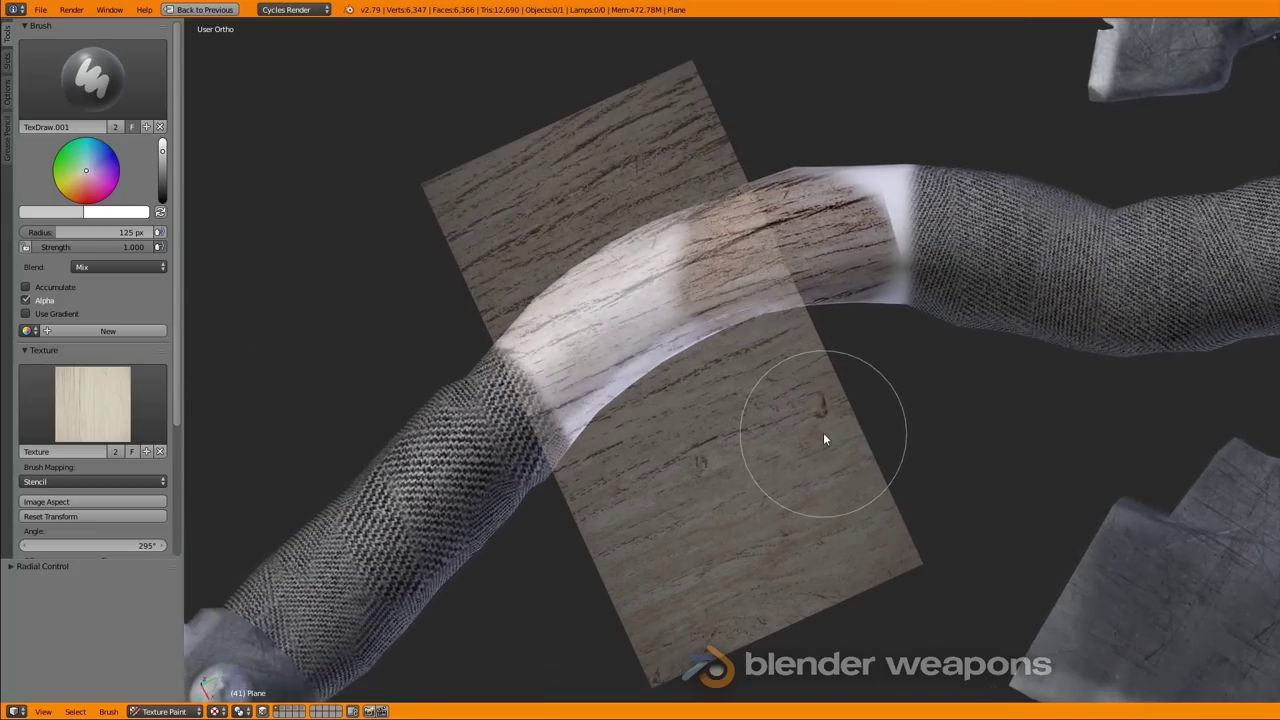
pyautogui.moveTo(676, 278)
pyautogui.mouseDown()
pyautogui.moveTo(686, 322)
pyautogui.moveTo(643, 243)
pyautogui.moveTo(586, 286)
pyautogui.moveTo(607, 393)
pyautogui.mouseUp()
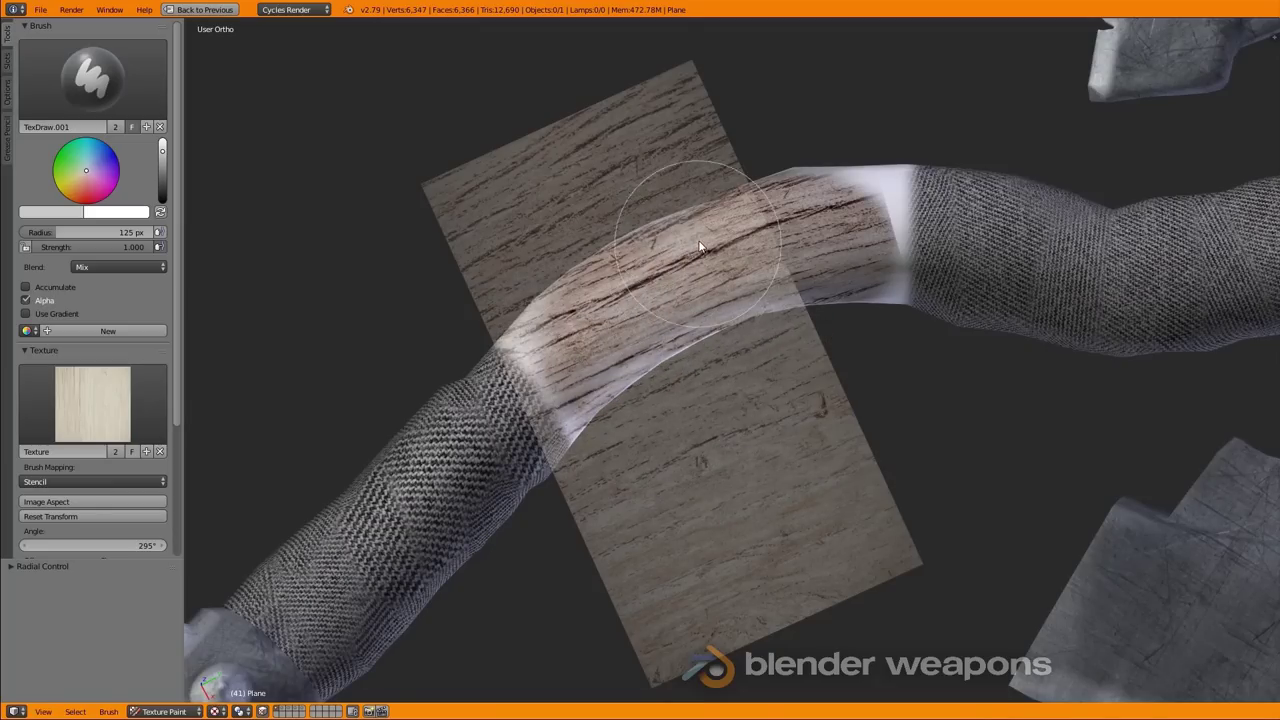
# Rotate the wood stencil to 304° and paint grain down the pale handle.
pyautogui.moveTo(876, 285)
pyautogui.mouseDown(button='middle')
pyautogui.moveTo(808, 381)
pyautogui.moveTo(749, 350)
pyautogui.mouseUp(button='middle')
pyautogui.scroll(2, 750, 349)
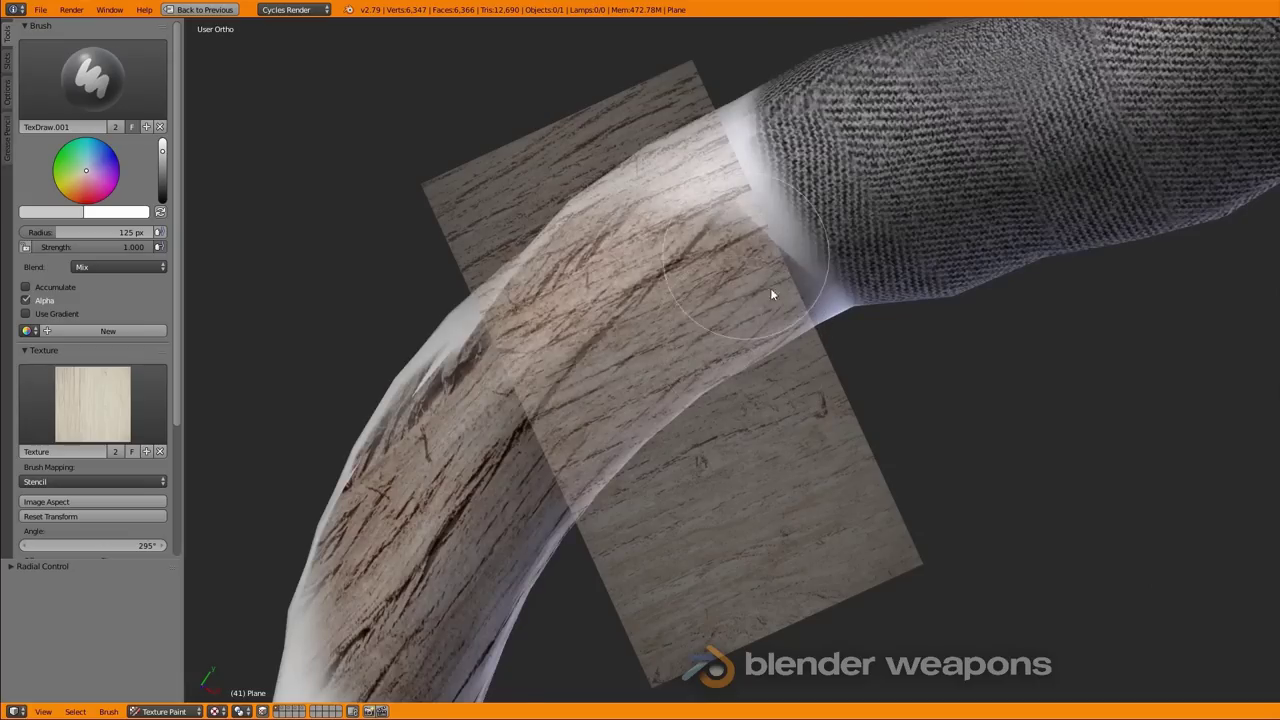
pyautogui.moveTo(770, 287); pyautogui.dragTo(795, 376, button='middle')
pyautogui.press('KP_8')
pyautogui.press('KP_8')
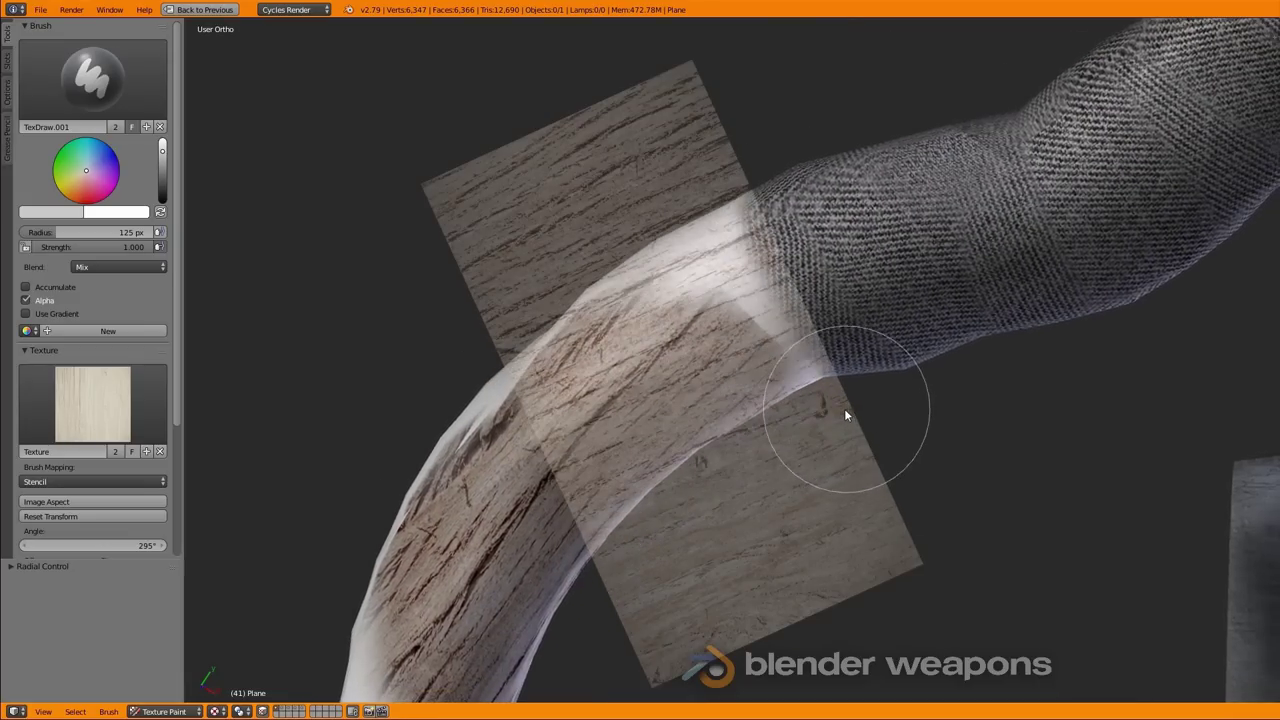
pyautogui.keyDown('ctrl'); pyautogui.moveTo(834, 511); pyautogui.dragTo(881, 516, button='right'); pyautogui.keyUp('ctrl')
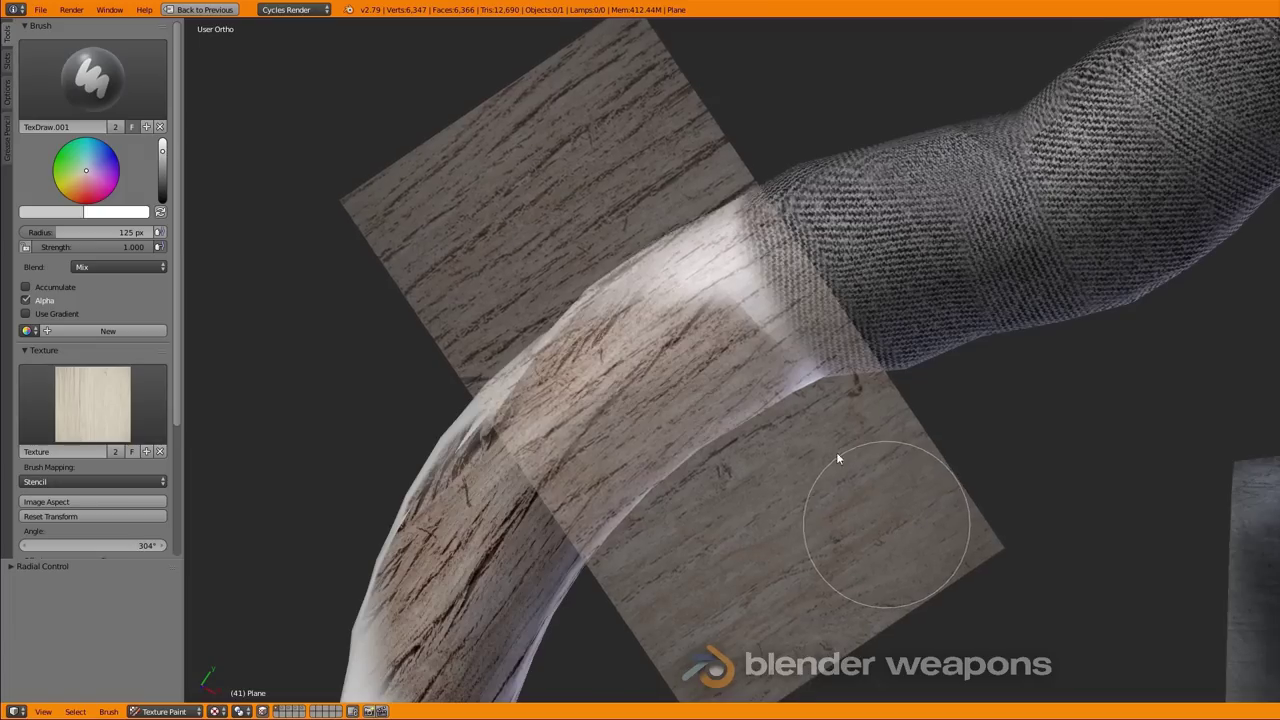
pyautogui.moveTo(719, 295); pyautogui.dragTo(737, 321)
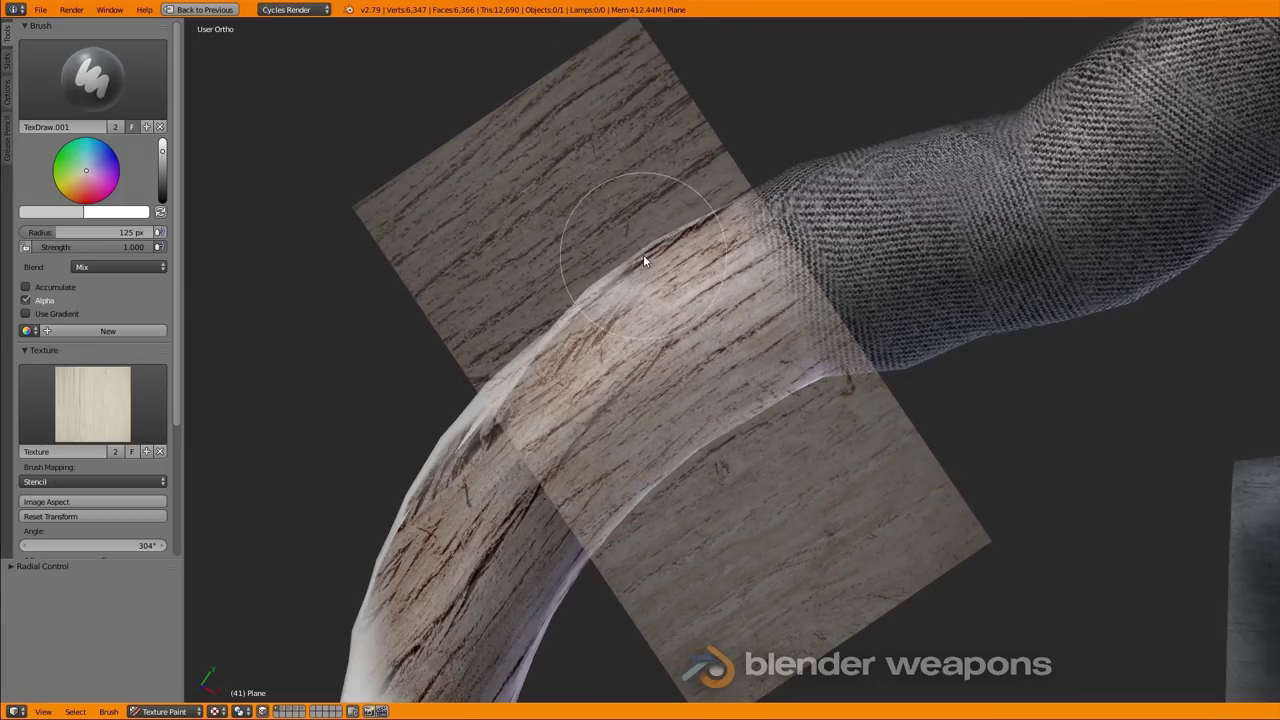
# Reposition and rotate the stencil along the handle, then paint darker wood grain.
pyautogui.moveTo(630, 440)
pyautogui.mouseDown(button='middle')
pyautogui.moveTo(732, 413)
pyautogui.moveTo(978, 276)
pyautogui.mouseUp(button='middle')
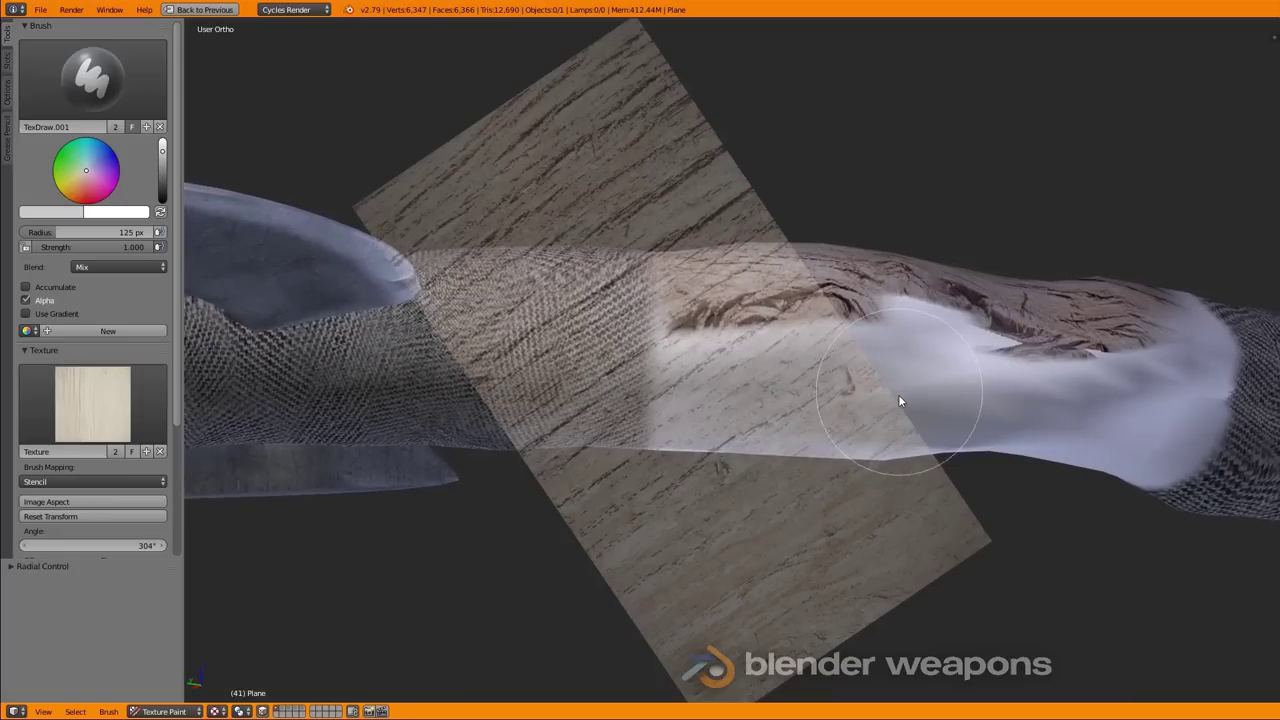
pyautogui.keyDown('shift'); pyautogui.moveTo(898, 394); pyautogui.dragTo(835, 389, button='middle'); pyautogui.keyUp('shift')
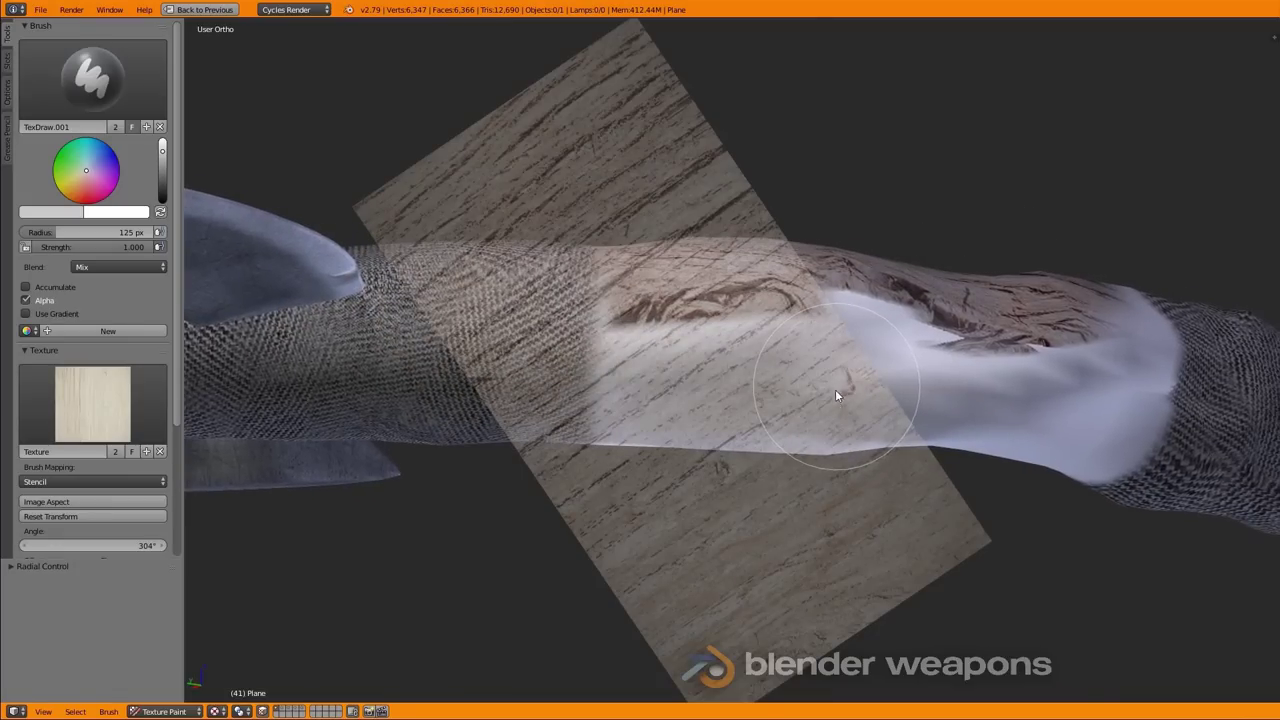
pyautogui.moveTo(857, 483)
pyautogui.mouseDown(button='right')
pyautogui.moveTo(824, 522)
pyautogui.moveTo(908, 494)
pyautogui.moveTo(865, 566)
pyautogui.moveTo(784, 618)
pyautogui.mouseUp(button='right')
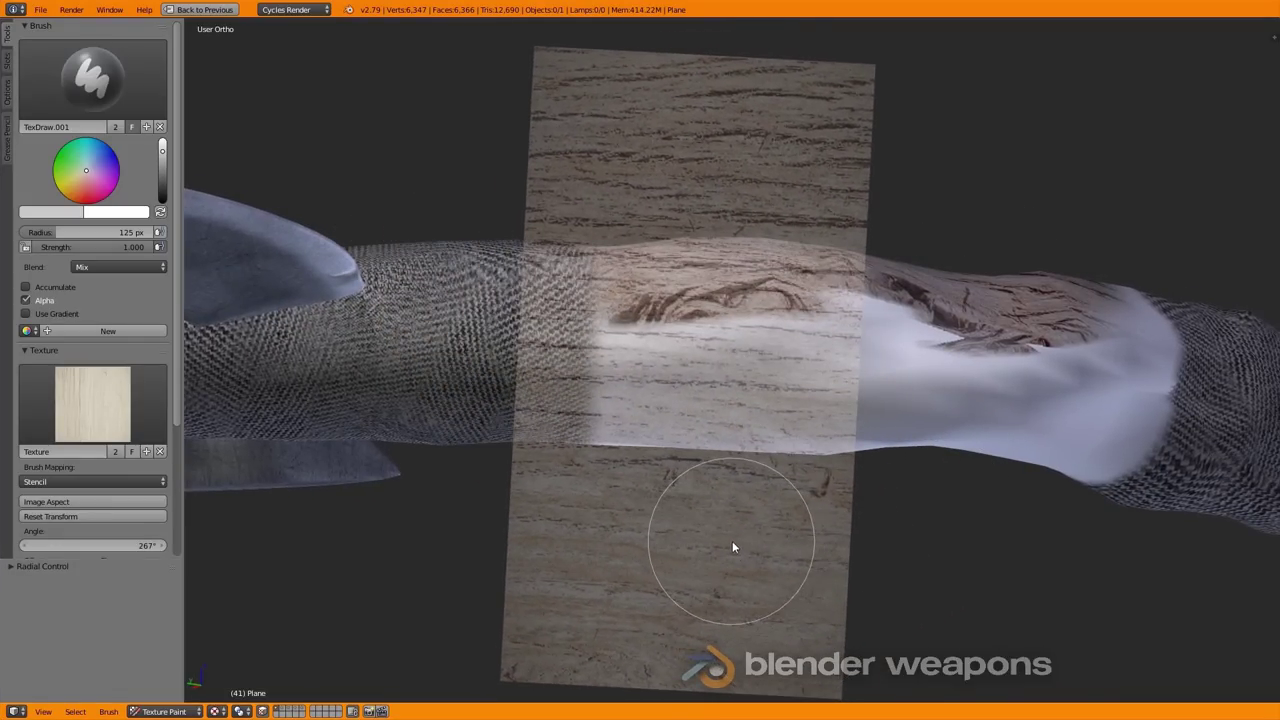
pyautogui.moveTo(732, 540)
pyautogui.mouseDown(button='middle')
pyautogui.moveTo(720, 494)
pyautogui.moveTo(645, 444)
pyautogui.mouseUp(button='middle')
pyautogui.moveTo(677, 335)
pyautogui.mouseDown()
pyautogui.moveTo(674, 364)
pyautogui.moveTo(642, 336)
pyautogui.moveTo(641, 301)
pyautogui.moveTo(608, 426)
pyautogui.moveTo(633, 309)
pyautogui.moveTo(614, 366)
pyautogui.moveTo(740, 317)
pyautogui.moveTo(774, 337)
pyautogui.moveTo(792, 436)
pyautogui.mouseUp()
# Paint wood grain over the whitish streak and further along the handle.
pyautogui.moveTo(792, 436)
pyautogui.mouseDown(button='middle')
pyautogui.moveTo(791, 457)
pyautogui.moveTo(709, 429)
pyautogui.moveTo(686, 371)
pyautogui.mouseUp(button='middle')
pyautogui.moveTo(687, 370)
pyautogui.mouseDown()
pyautogui.moveTo(660, 282)
pyautogui.moveTo(624, 296)
pyautogui.moveTo(774, 353)
pyautogui.moveTo(709, 403)
pyautogui.mouseUp()
pyautogui.moveTo(776, 442)
pyautogui.mouseDown(button='middle')
pyautogui.moveTo(674, 396)
pyautogui.moveTo(706, 410)
pyautogui.moveTo(684, 413)
pyautogui.moveTo(728, 449)
pyautogui.mouseUp(button='middle')
pyautogui.moveTo(728, 449)
pyautogui.mouseDown()
pyautogui.moveTo(608, 403)
pyautogui.moveTo(614, 354)
pyautogui.moveTo(771, 297)
pyautogui.moveTo(783, 426)
pyautogui.mouseUp()
pyautogui.moveTo(783, 426)
pyautogui.mouseDown(button='middle')
pyautogui.moveTo(763, 426)
pyautogui.moveTo(743, 471)
pyautogui.moveTo(717, 402)
pyautogui.mouseUp(button='middle')
pyautogui.moveTo(717, 402)
pyautogui.mouseDown()
pyautogui.moveTo(737, 357)
pyautogui.moveTo(708, 374)
pyautogui.moveTo(688, 466)
pyautogui.mouseUp()
pyautogui.moveTo(688, 466)
pyautogui.mouseDown(button='middle')
pyautogui.moveTo(774, 378)
pyautogui.moveTo(743, 317)
pyautogui.mouseUp(button='middle')
pyautogui.moveTo(743, 317); pyautogui.dragTo(660, 329)
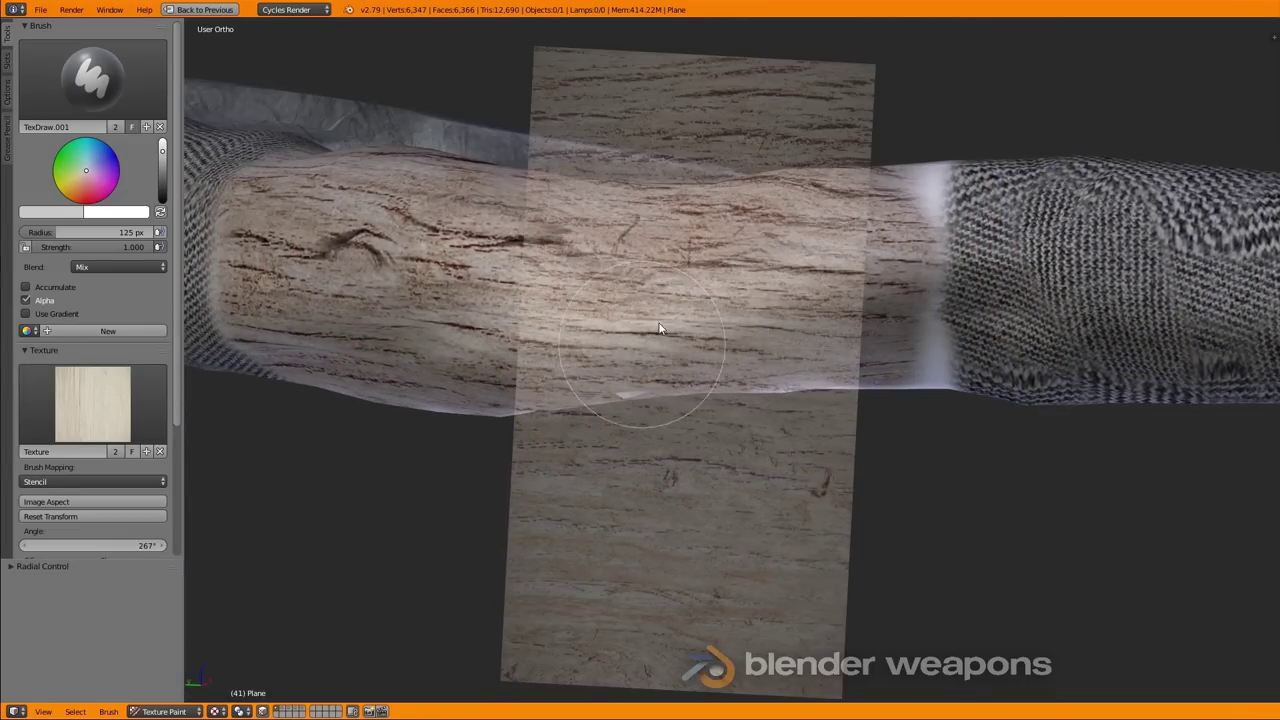
pyautogui.moveTo(962, 379)
pyautogui.mouseDown(button='middle')
pyautogui.moveTo(1007, 392)
pyautogui.moveTo(831, 440)
pyautogui.moveTo(858, 448)
pyautogui.moveTo(844, 450)
pyautogui.moveTo(782, 388)
pyautogui.mouseUp(button='middle')
pyautogui.moveTo(782, 388)
pyautogui.mouseDown()
pyautogui.moveTo(760, 337)
pyautogui.moveTo(778, 203)
pyautogui.moveTo(768, 451)
pyautogui.mouseUp()
pyautogui.moveTo(768, 451)
pyautogui.mouseDown(button='middle')
pyautogui.moveTo(800, 360)
pyautogui.moveTo(787, 302)
pyautogui.mouseUp(button='middle')
# Paint stencil wood grain over the lower handle and its white highlight from several angles.
pyautogui.moveTo(787, 302); pyautogui.dragTo(724, 448)
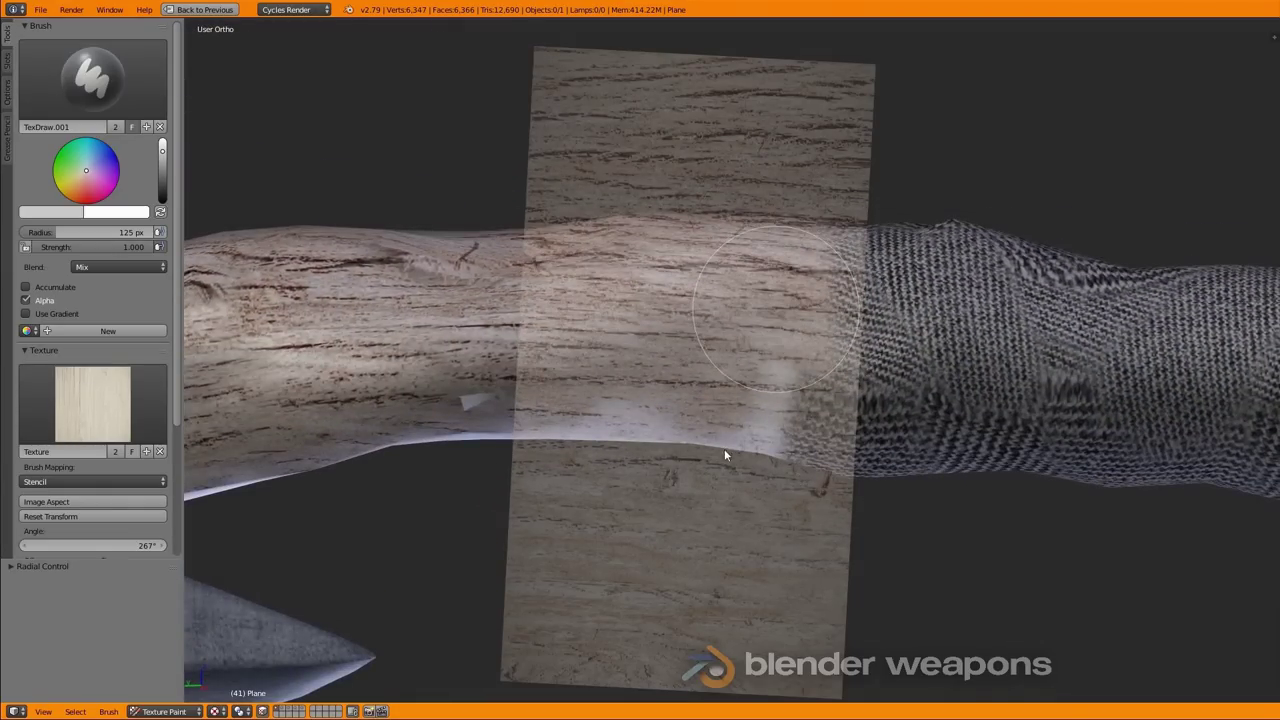
pyautogui.moveTo(724, 448)
pyautogui.mouseDown(button='middle')
pyautogui.moveTo(826, 399)
pyautogui.moveTo(828, 350)
pyautogui.moveTo(663, 260)
pyautogui.mouseUp(button='middle')
pyautogui.moveTo(663, 260); pyautogui.dragTo(731, 343)
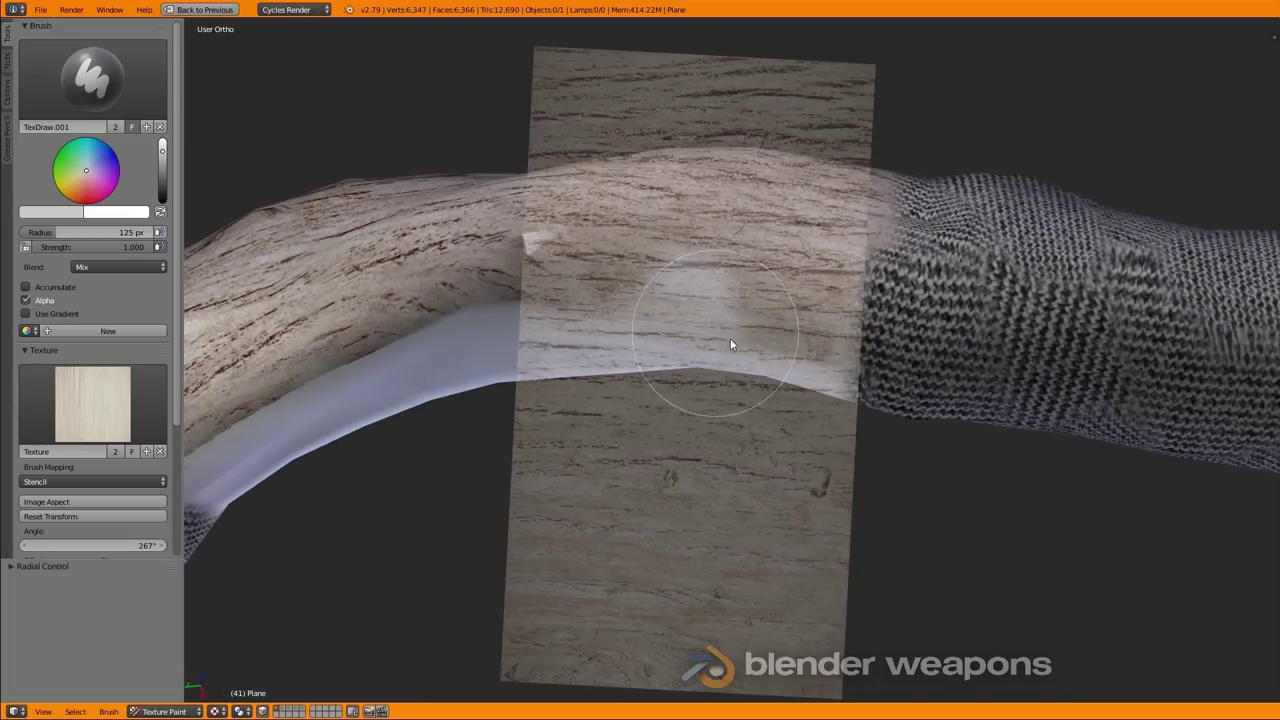
pyautogui.moveTo(731, 343)
pyautogui.mouseDown(button='middle')
pyautogui.moveTo(862, 328)
pyautogui.moveTo(826, 352)
pyautogui.moveTo(870, 337)
pyautogui.moveTo(670, 264)
pyautogui.mouseUp(button='middle')
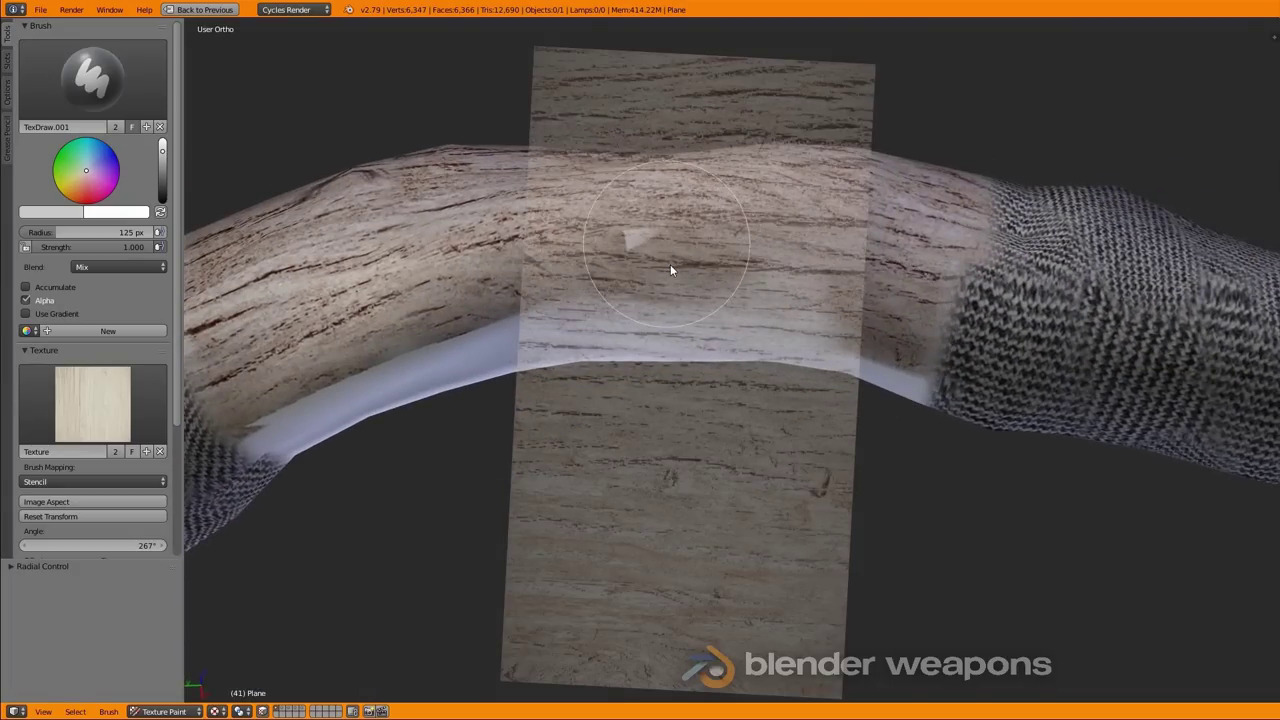
pyautogui.moveTo(783, 404)
pyautogui.mouseDown(button='middle')
pyautogui.moveTo(721, 356)
pyautogui.moveTo(855, 331)
pyautogui.moveTo(694, 279)
pyautogui.mouseUp(button='middle')
pyautogui.moveTo(632, 299)
pyautogui.mouseDown()
pyautogui.moveTo(740, 410)
pyautogui.moveTo(780, 334)
pyautogui.mouseUp()
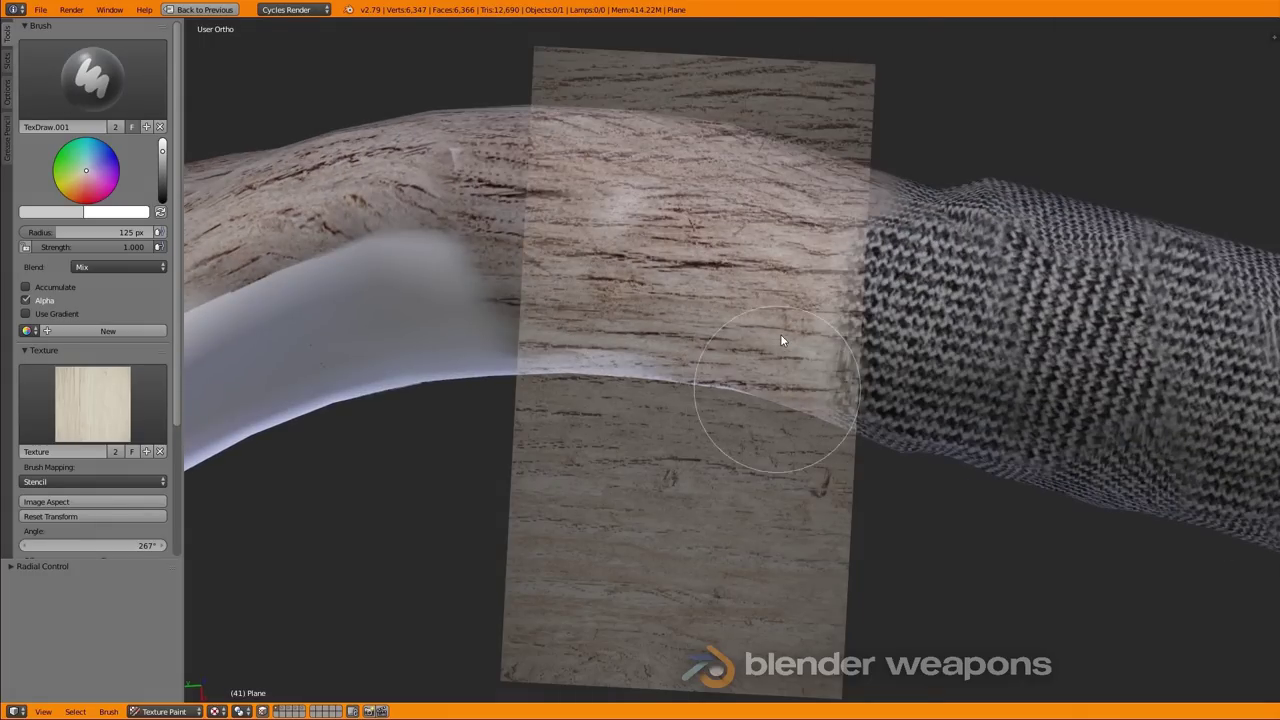
pyautogui.moveTo(816, 506)
pyautogui.mouseDown(button='middle')
pyautogui.moveTo(944, 400)
pyautogui.moveTo(931, 438)
pyautogui.moveTo(892, 418)
pyautogui.moveTo(920, 406)
pyautogui.mouseUp(button='middle')
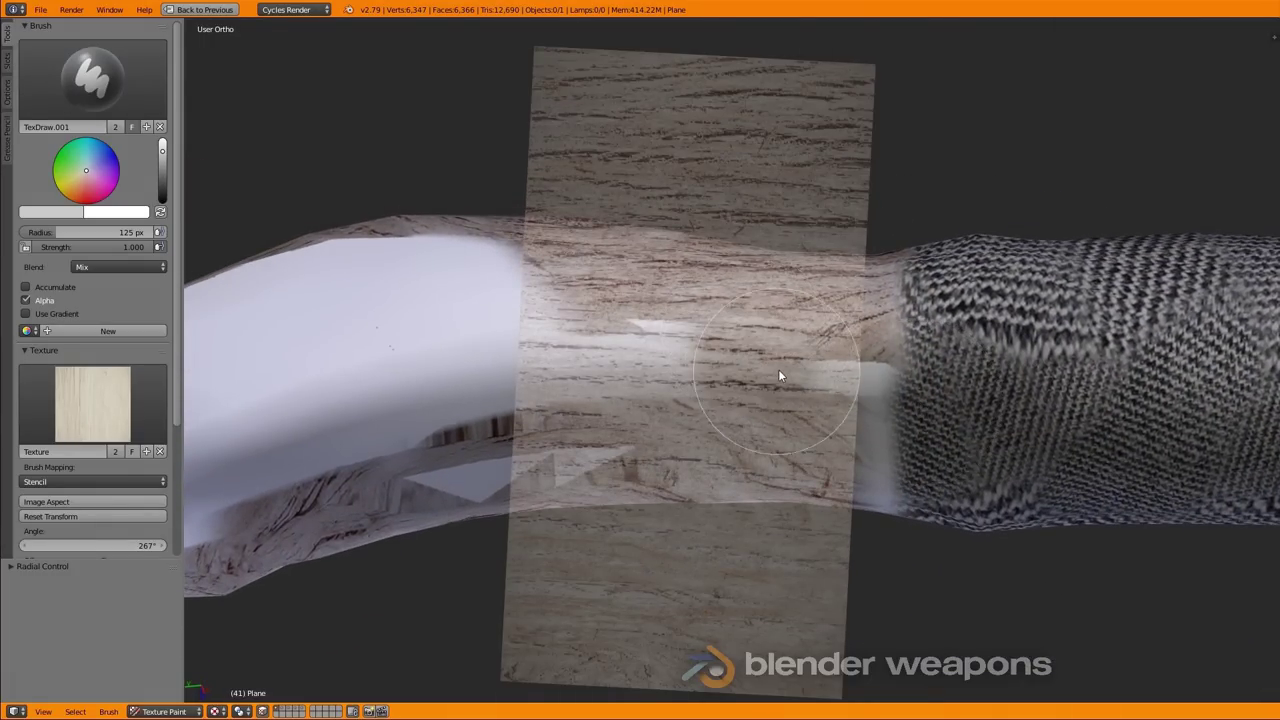
pyautogui.moveTo(780, 372); pyautogui.dragTo(766, 366, button='middle')
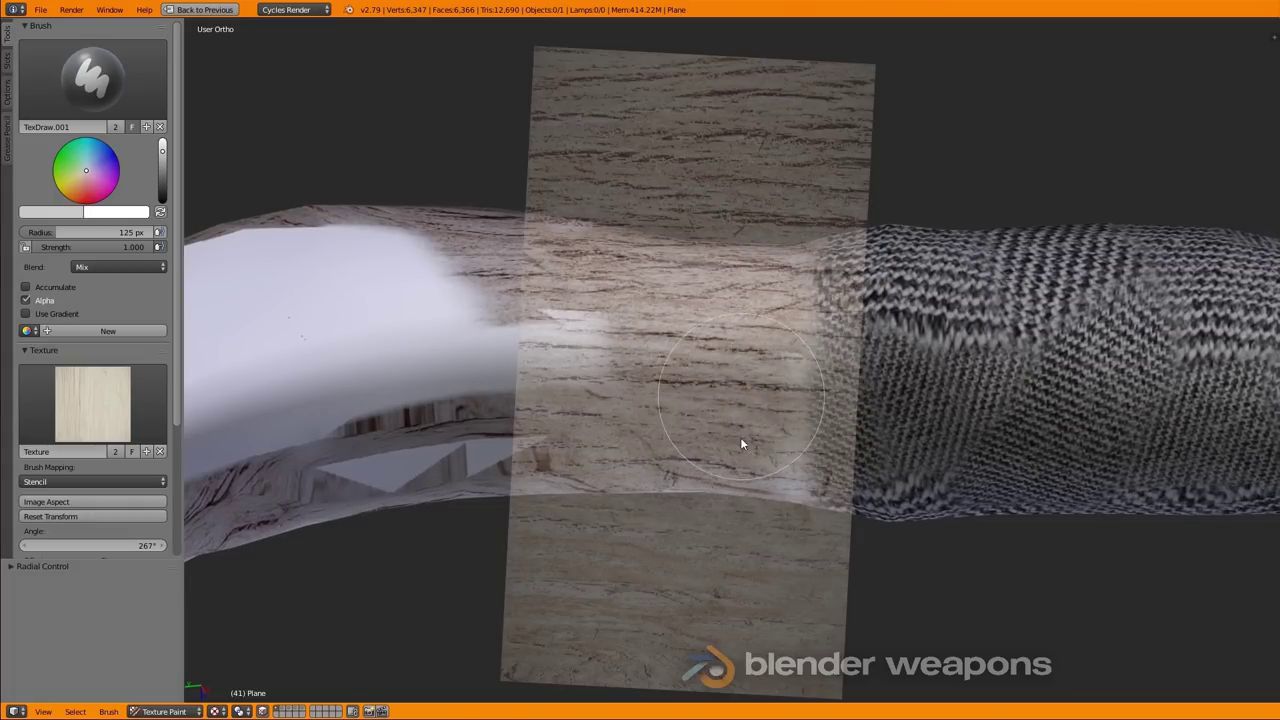
pyautogui.moveTo(680, 331); pyautogui.dragTo(922, 348, button='middle')
pyautogui.moveTo(922, 342)
pyautogui.mouseDown()
pyautogui.moveTo(748, 425)
pyautogui.moveTo(826, 370)
pyautogui.moveTo(694, 300)
pyautogui.moveTo(636, 382)
pyautogui.mouseUp()
# Cover the handle centre and remaining whitish patches with wood grain up to the woven wraps.
pyautogui.moveTo(951, 378); pyautogui.dragTo(931, 385, button='middle')
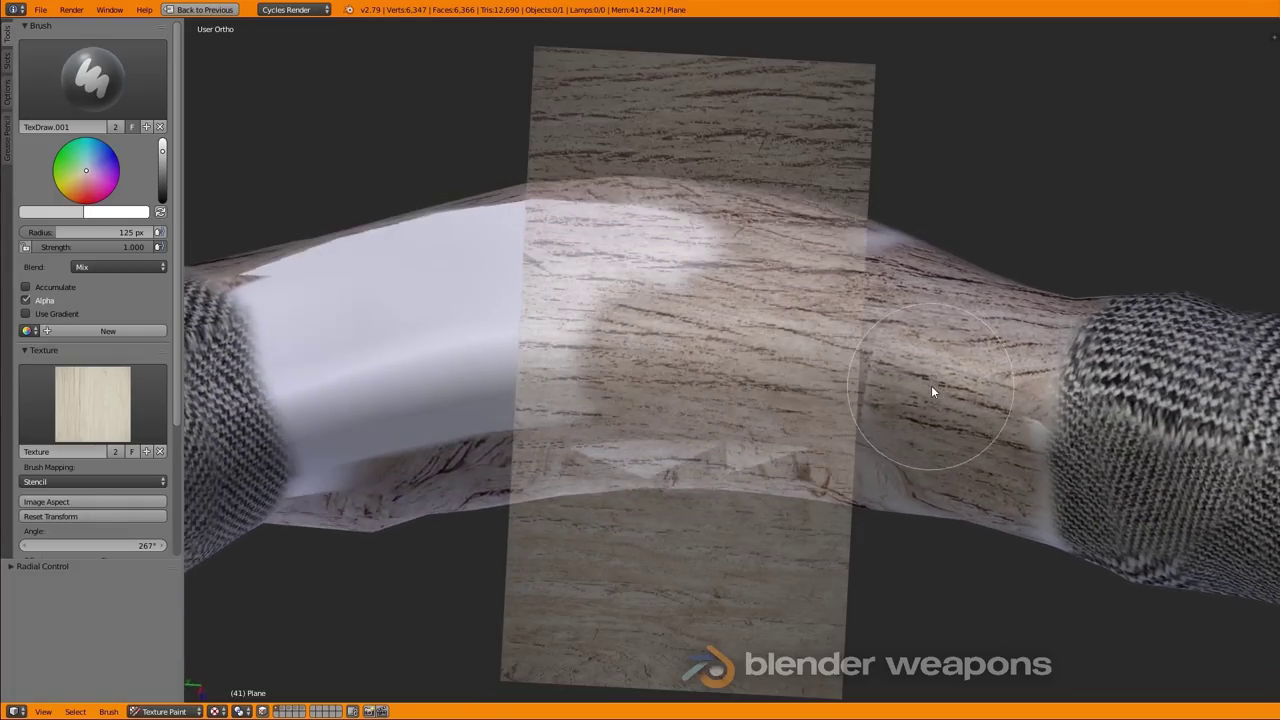
pyautogui.moveTo(747, 310)
pyautogui.mouseDown(button='middle')
pyautogui.moveTo(746, 332)
pyautogui.moveTo(816, 344)
pyautogui.moveTo(771, 324)
pyautogui.moveTo(698, 331)
pyautogui.mouseUp(button='middle')
pyautogui.moveTo(698, 331)
pyautogui.mouseDown()
pyautogui.moveTo(649, 280)
pyautogui.moveTo(743, 294)
pyautogui.moveTo(629, 297)
pyautogui.moveTo(606, 370)
pyautogui.moveTo(755, 384)
pyautogui.mouseUp()
pyautogui.moveTo(755, 384)
pyautogui.mouseDown(button='middle')
pyautogui.moveTo(760, 289)
pyautogui.moveTo(823, 310)
pyautogui.moveTo(787, 287)
pyautogui.mouseUp(button='middle')
pyautogui.moveTo(787, 293)
pyautogui.mouseDown()
pyautogui.moveTo(675, 241)
pyautogui.moveTo(766, 270)
pyautogui.mouseUp()
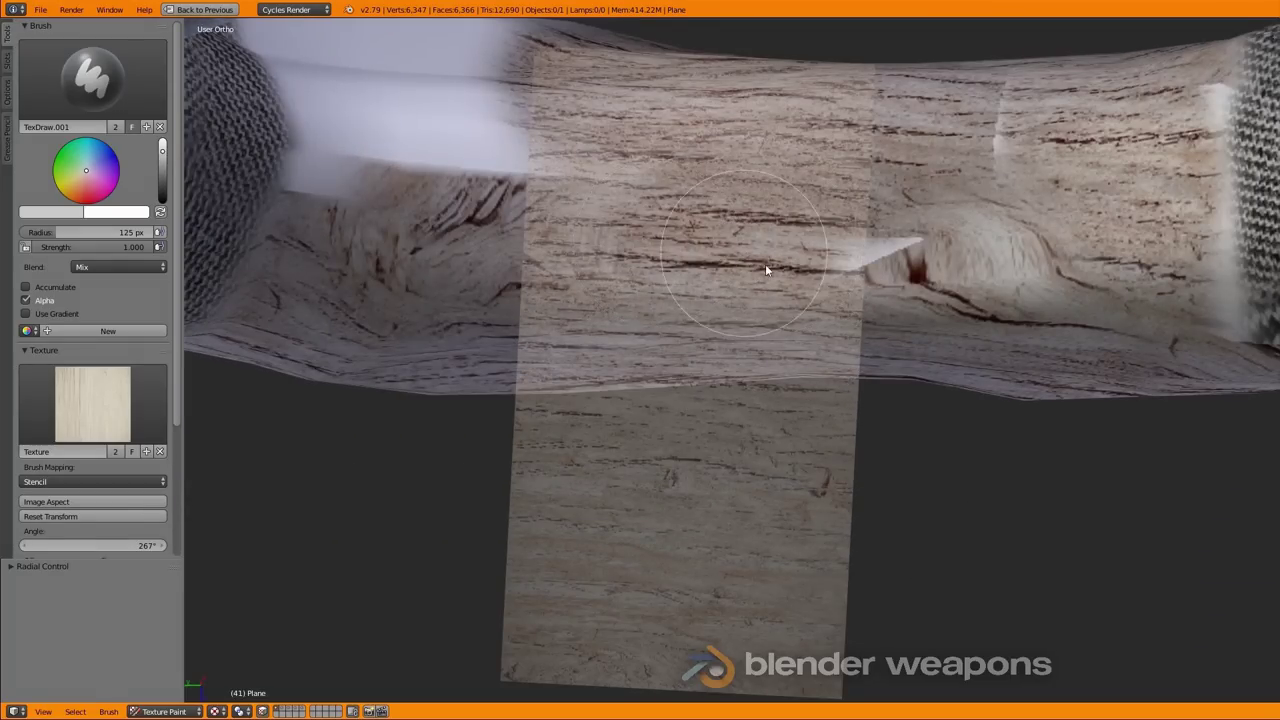
pyautogui.moveTo(766, 270)
pyautogui.mouseDown(button='middle')
pyautogui.moveTo(708, 318)
pyautogui.moveTo(788, 316)
pyautogui.moveTo(831, 337)
pyautogui.moveTo(680, 331)
pyautogui.mouseUp(button='middle')
pyautogui.moveTo(606, 310)
pyautogui.mouseDown(button='middle')
pyautogui.moveTo(757, 340)
pyautogui.moveTo(737, 374)
pyautogui.moveTo(730, 358)
pyautogui.moveTo(740, 404)
pyautogui.mouseUp(button='middle')
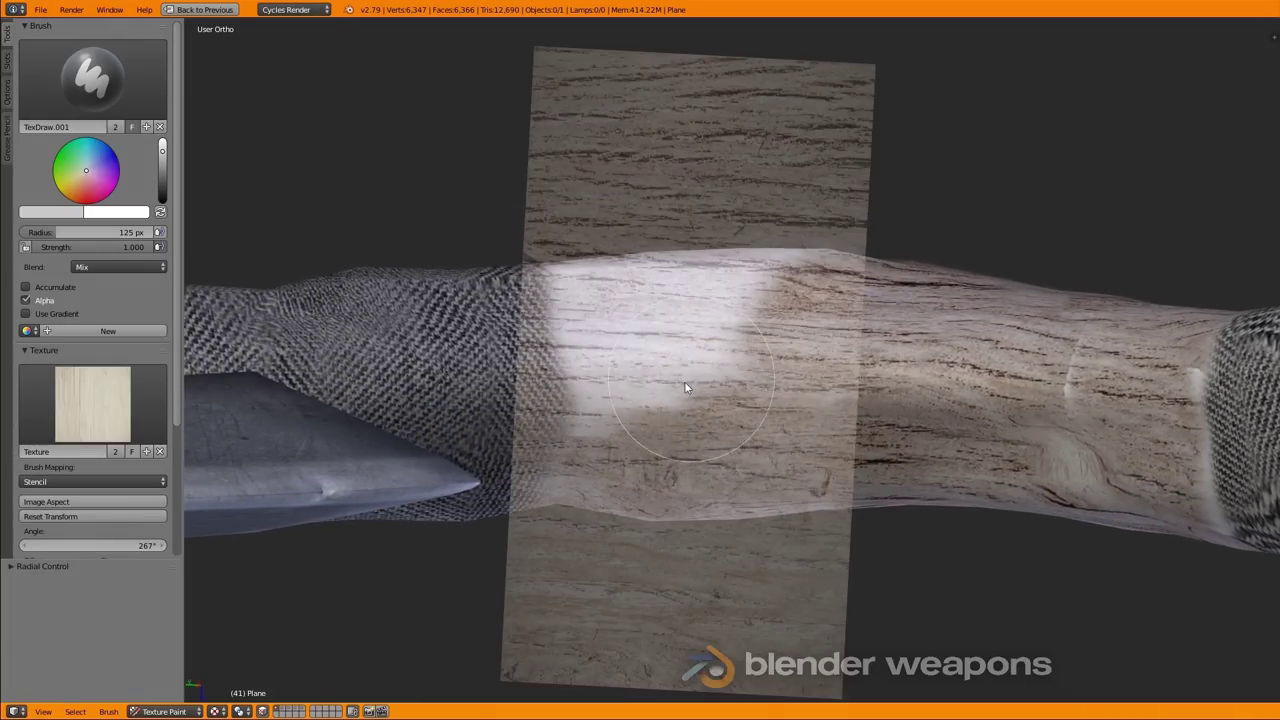
pyautogui.moveTo(634, 372)
pyautogui.mouseDown()
pyautogui.moveTo(646, 346)
pyautogui.moveTo(602, 365)
pyautogui.moveTo(771, 357)
pyautogui.moveTo(765, 328)
pyautogui.mouseUp()
pyautogui.moveTo(793, 354)
pyautogui.mouseDown(button='middle')
pyautogui.moveTo(814, 419)
pyautogui.moveTo(750, 394)
pyautogui.moveTo(690, 403)
pyautogui.mouseUp(button='middle')
pyautogui.moveTo(690, 403)
pyautogui.mouseDown()
pyautogui.moveTo(599, 372)
pyautogui.moveTo(597, 421)
pyautogui.moveTo(800, 367)
pyautogui.mouseUp()
pyautogui.moveTo(800, 367); pyautogui.dragTo(651, 371, button='middle')
pyautogui.moveTo(651, 371)
pyautogui.mouseDown()
pyautogui.moveTo(725, 380)
pyautogui.moveTo(798, 435)
pyautogui.mouseUp()
pyautogui.moveTo(798, 435)
pyautogui.mouseDown(button='middle')
pyautogui.moveTo(826, 488)
pyautogui.moveTo(714, 420)
pyautogui.moveTo(634, 409)
pyautogui.moveTo(878, 453)
pyautogui.moveTo(586, 457)
pyautogui.moveTo(702, 360)
pyautogui.mouseUp(button='middle')
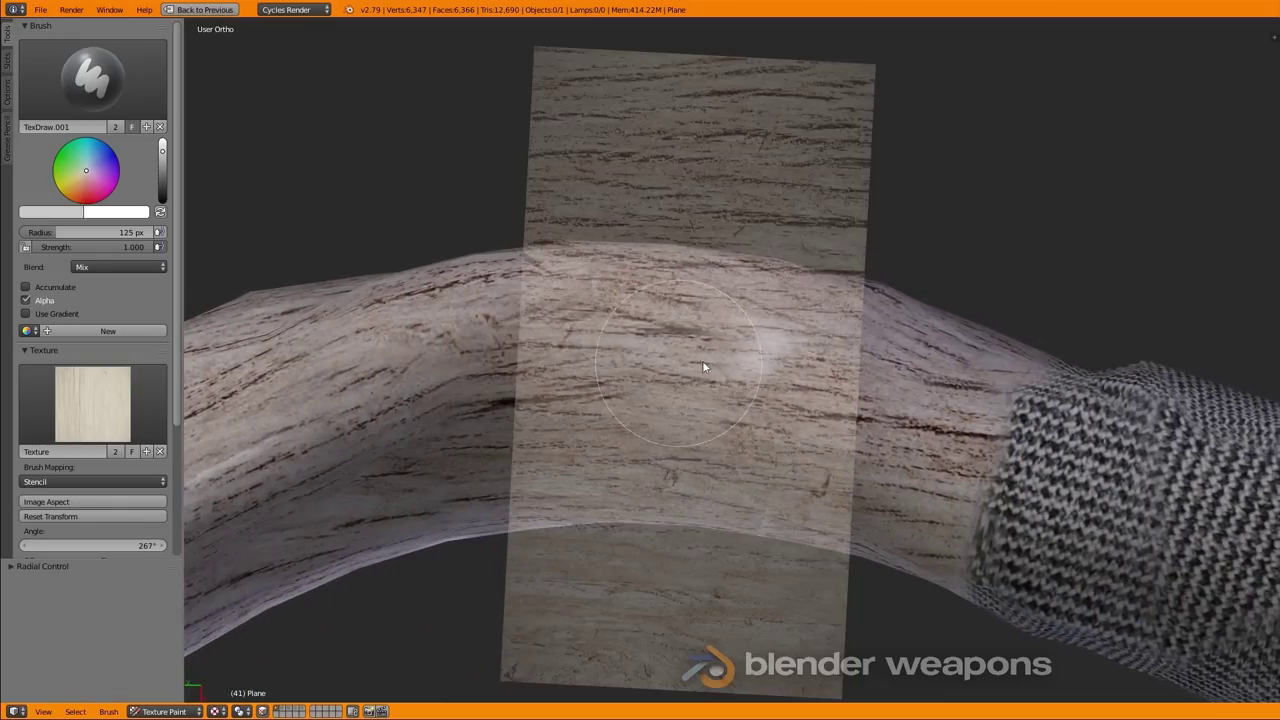
pyautogui.moveTo(765, 405)
pyautogui.mouseDown(button='middle')
pyautogui.moveTo(791, 503)
pyautogui.moveTo(806, 423)
pyautogui.moveTo(786, 189)
pyautogui.moveTo(745, 185)
pyautogui.moveTo(799, 307)
pyautogui.moveTo(843, 274)
pyautogui.moveTo(763, 397)
pyautogui.moveTo(717, 333)
pyautogui.moveTo(714, 371)
pyautogui.moveTo(663, 306)
pyautogui.mouseUp(button='middle')
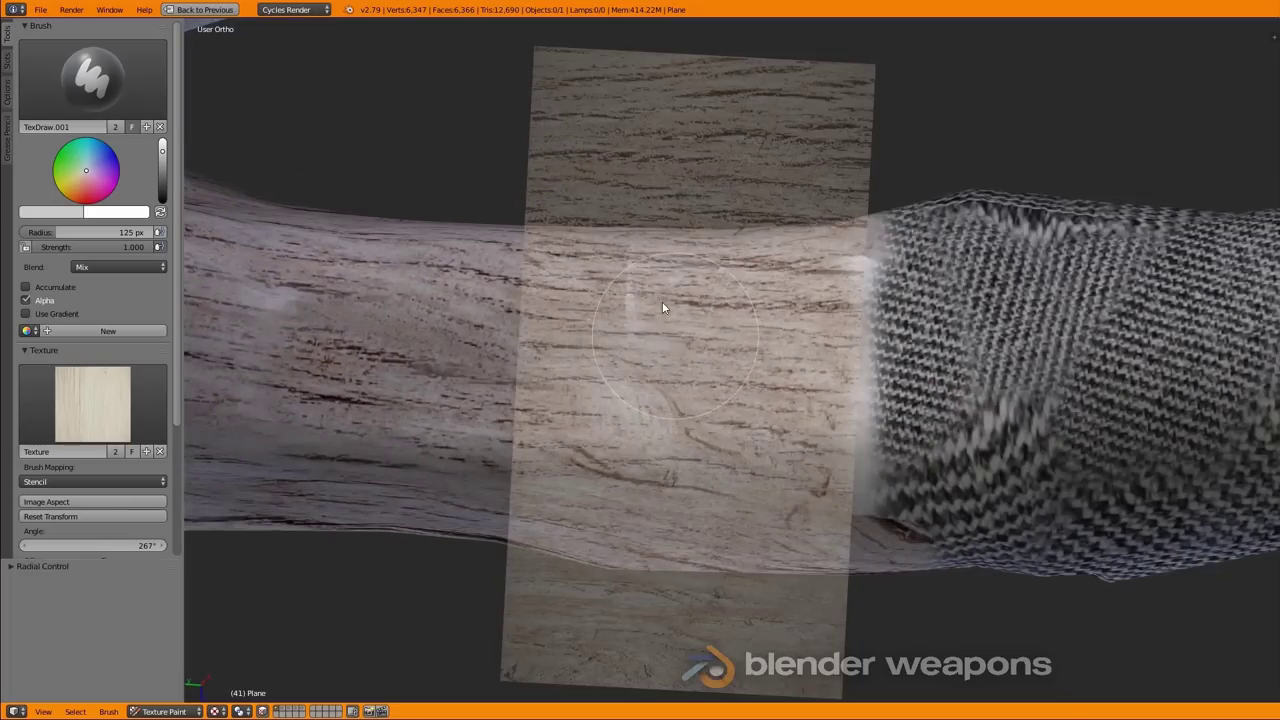
pyautogui.moveTo(838, 458); pyautogui.dragTo(737, 369, button='middle')
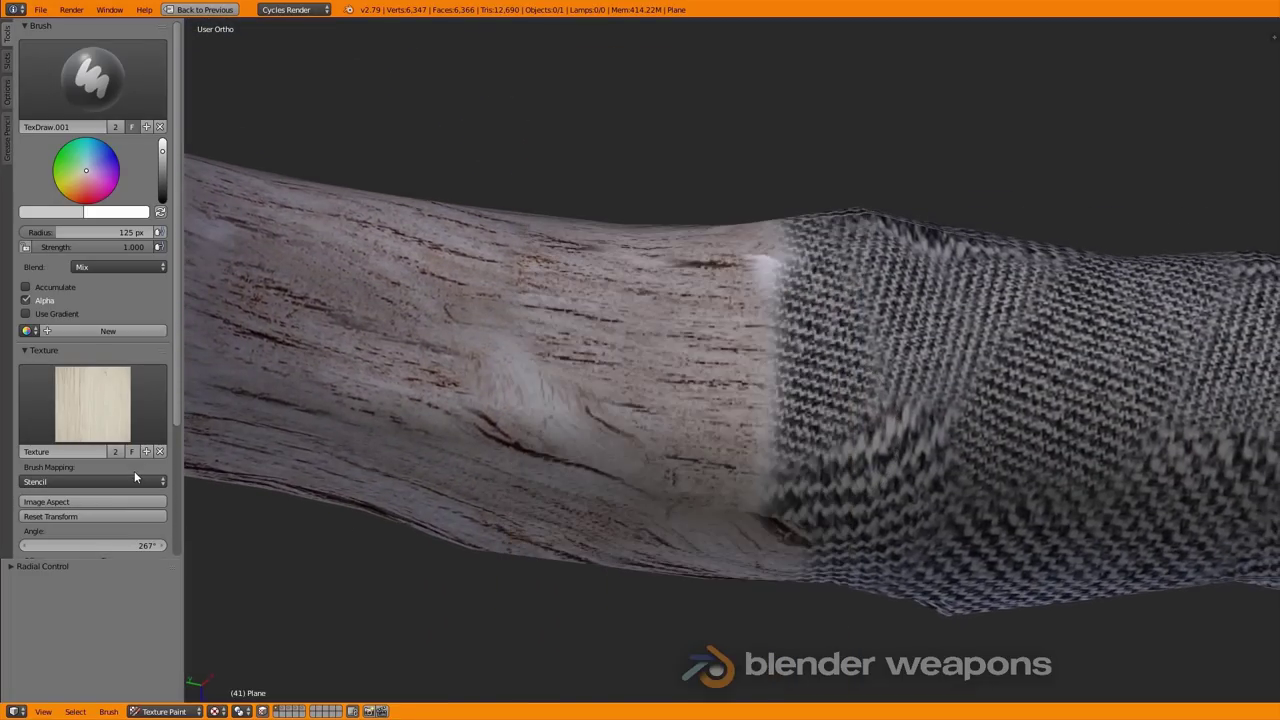
# Raise the brush falloff curve point to full strength and give it a Vector Handle.
pyautogui.scroll(-5, 134, 471)
pyautogui.scroll(-1, 124, 476)
pyautogui.click(54, 479)
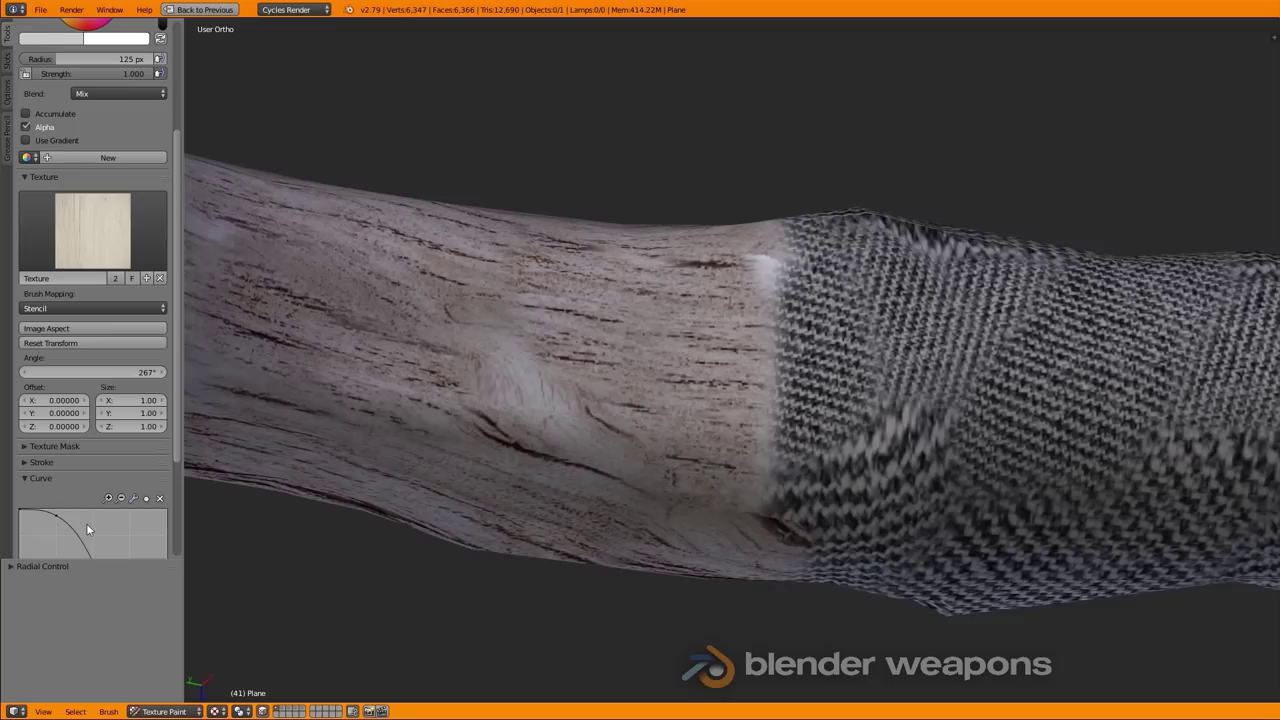
pyautogui.scroll(-3, 82, 513)
pyautogui.scroll(-2, 111, 472)
pyautogui.click(57, 365)
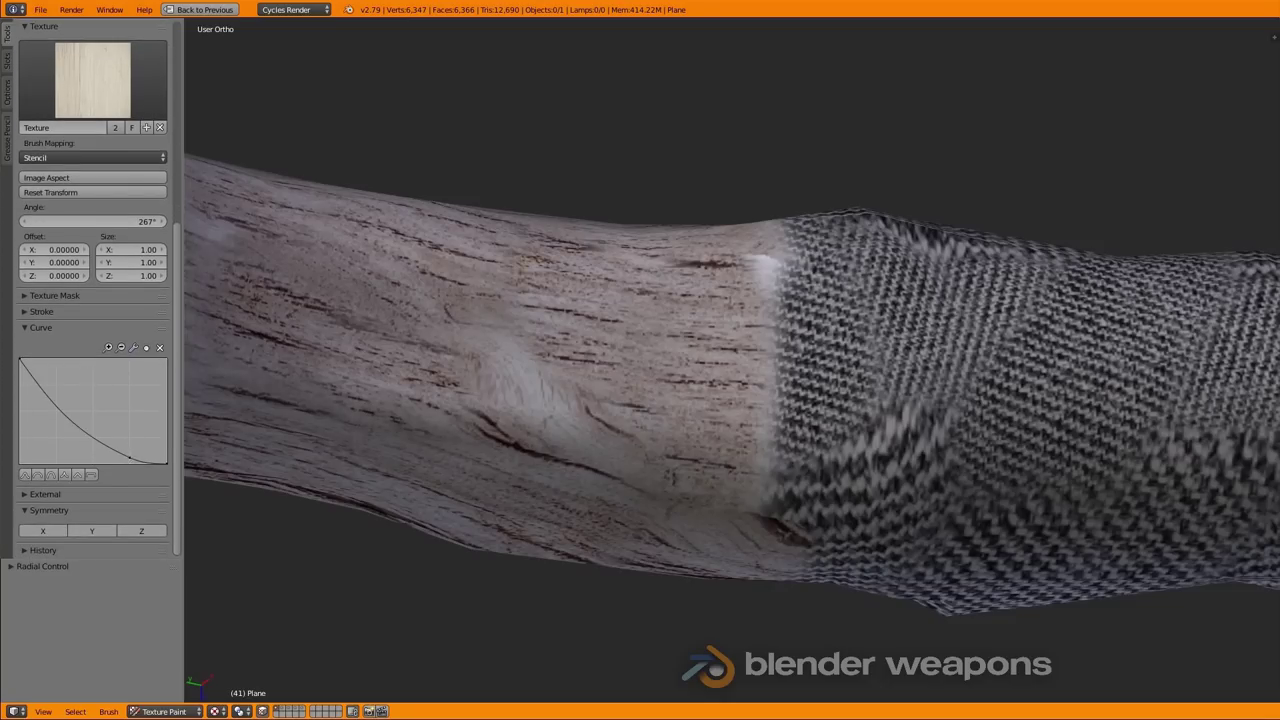
pyautogui.moveTo(128, 458); pyautogui.dragTo(97, 358)
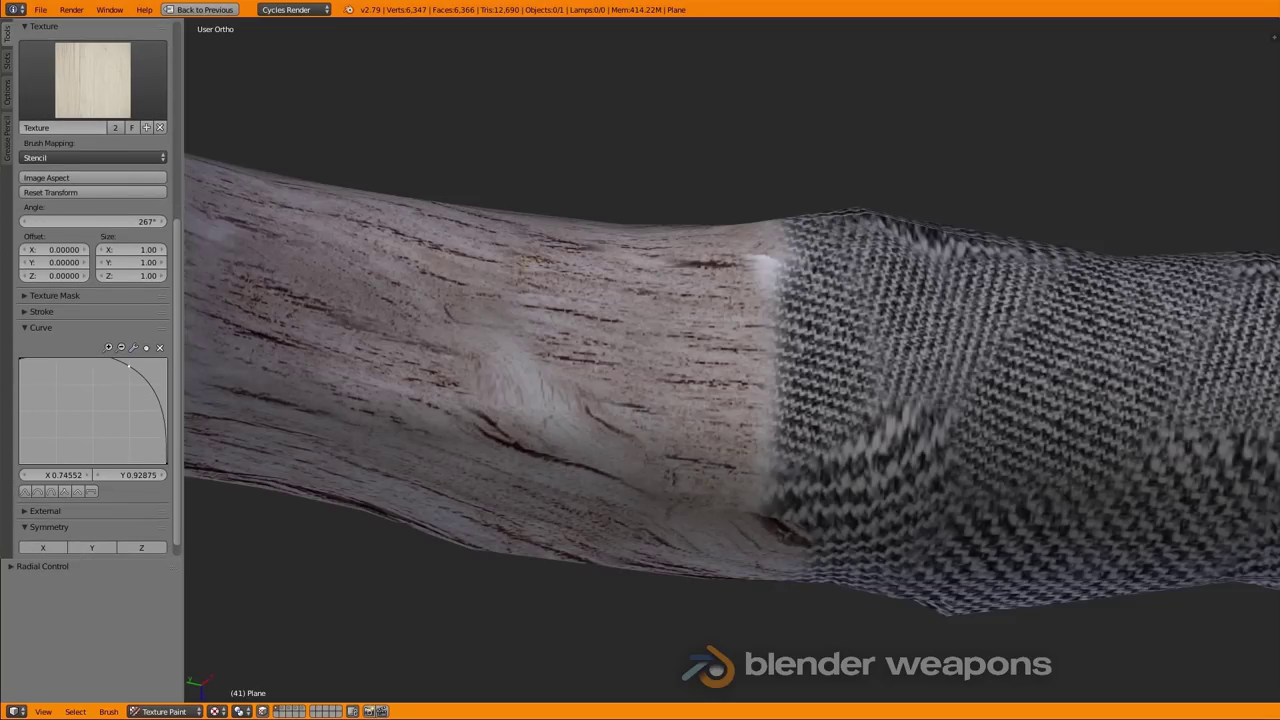
pyautogui.click(136, 348)
pyautogui.click(170, 357)
# Move the falloff point out to X 0.835 and test it with a dab on the handle.
pyautogui.moveTo(99, 368); pyautogui.dragTo(115, 360)
pyautogui.press('f')
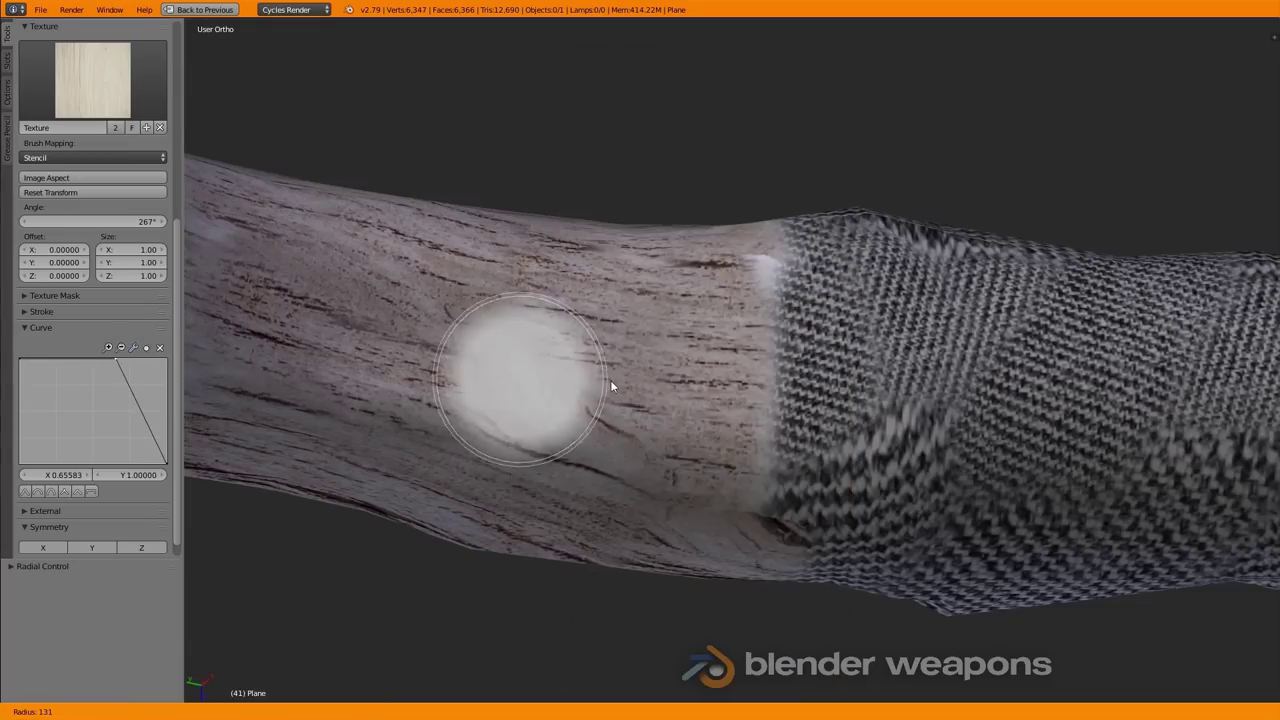
pyautogui.click(613, 380)
pyautogui.moveTo(119, 368); pyautogui.dragTo(143, 360)
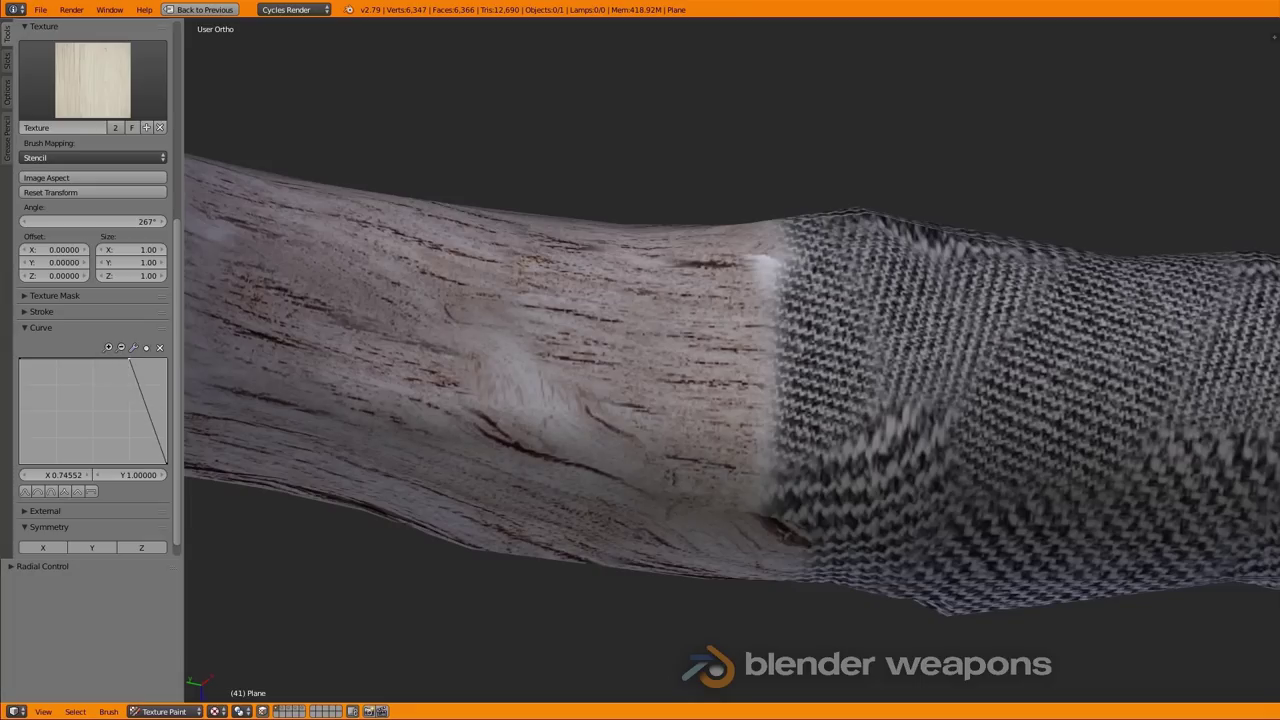
pyautogui.click(499, 380)
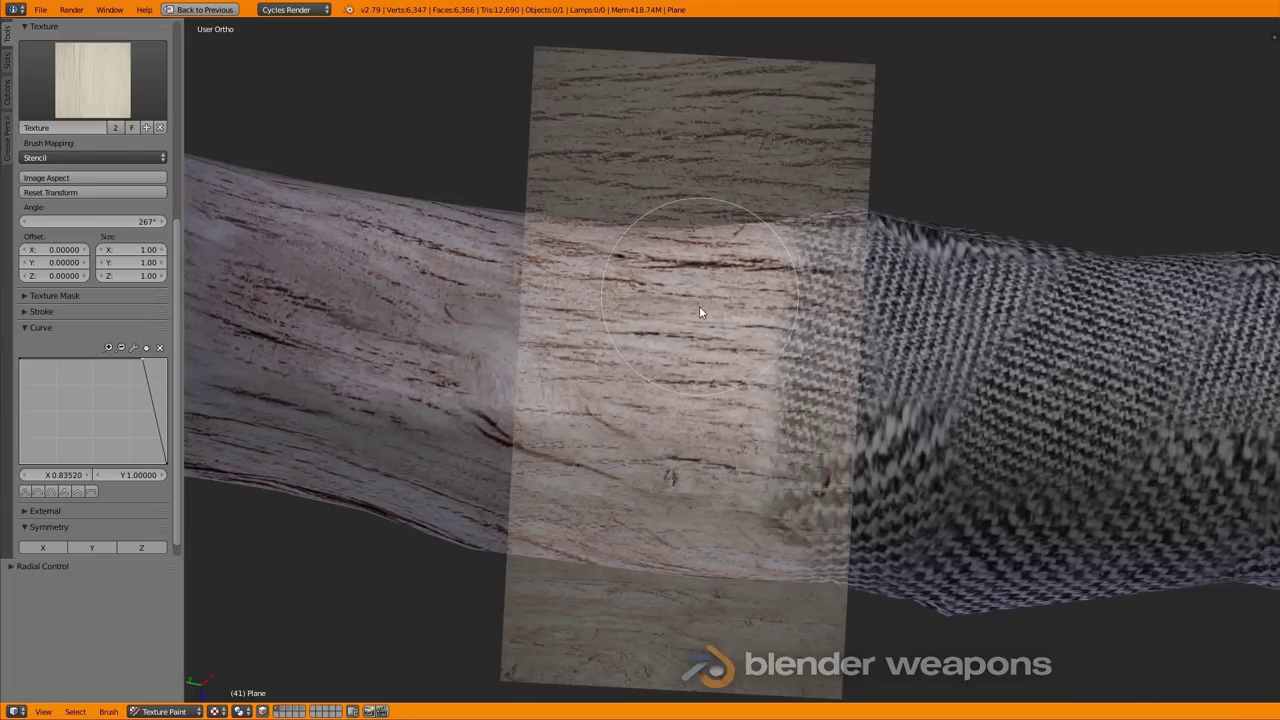
pyautogui.moveTo(668, 537)
pyautogui.mouseDown(button='middle')
pyautogui.moveTo(671, 392)
pyautogui.moveTo(640, 517)
pyautogui.moveTo(554, 446)
pyautogui.moveTo(734, 474)
pyautogui.moveTo(628, 395)
pyautogui.moveTo(692, 423)
pyautogui.moveTo(645, 488)
pyautogui.moveTo(655, 358)
pyautogui.moveTo(718, 564)
pyautogui.moveTo(744, 562)
pyautogui.moveTo(710, 398)
pyautogui.moveTo(1270, 430)
pyautogui.mouseUp(button='middle')
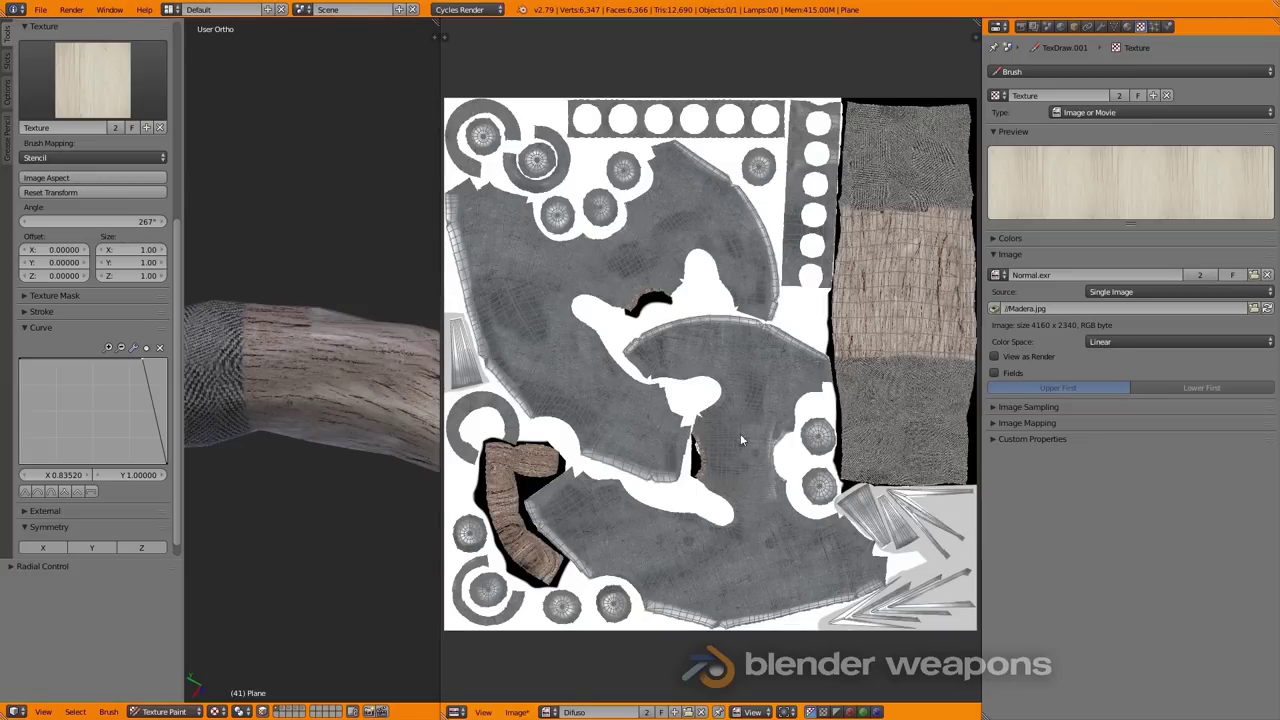
# Maximize the UV/Image Editor with Ctrl+Space and zoom and pan across the painted Difuso texture.
pyautogui.moveTo(360, 406); pyautogui.dragTo(384, 454, button='middle')
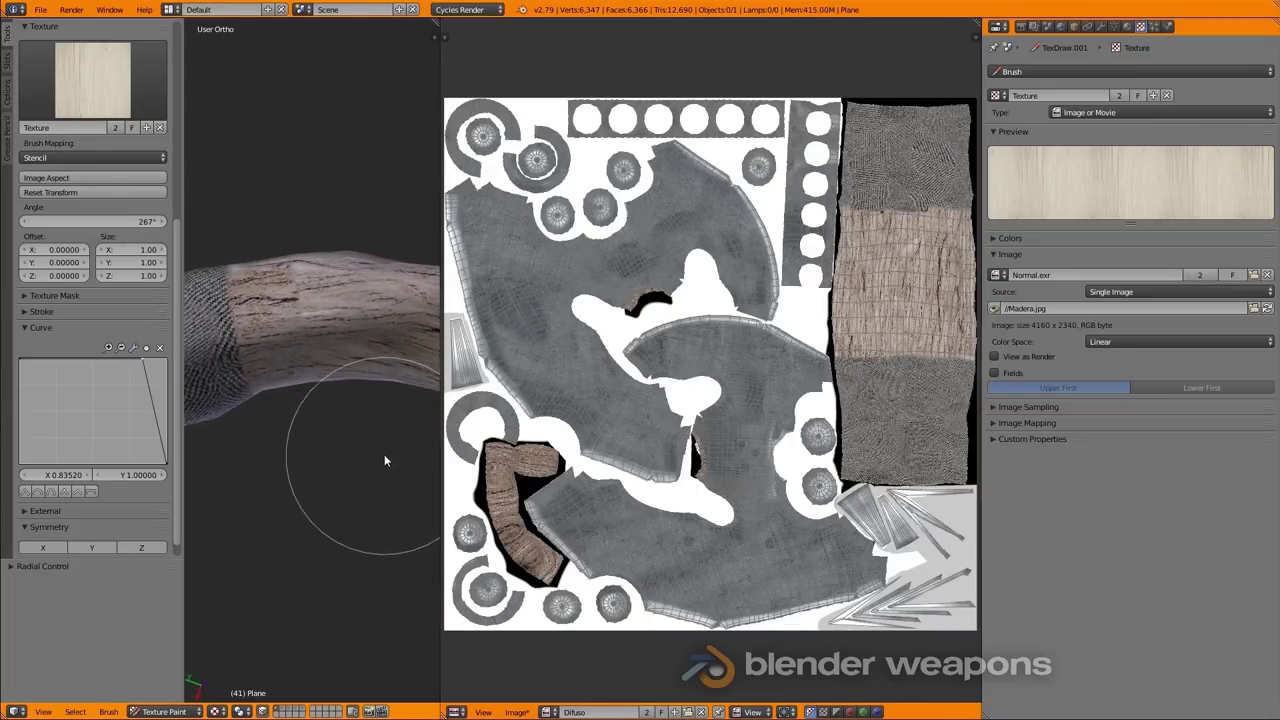
pyautogui.keyDown('ctrl'); pyautogui.moveTo(880, 332); pyautogui.dragTo(870, 320, button='middle'); pyautogui.keyUp('ctrl')
pyautogui.hotkey('ctrl', 'space')
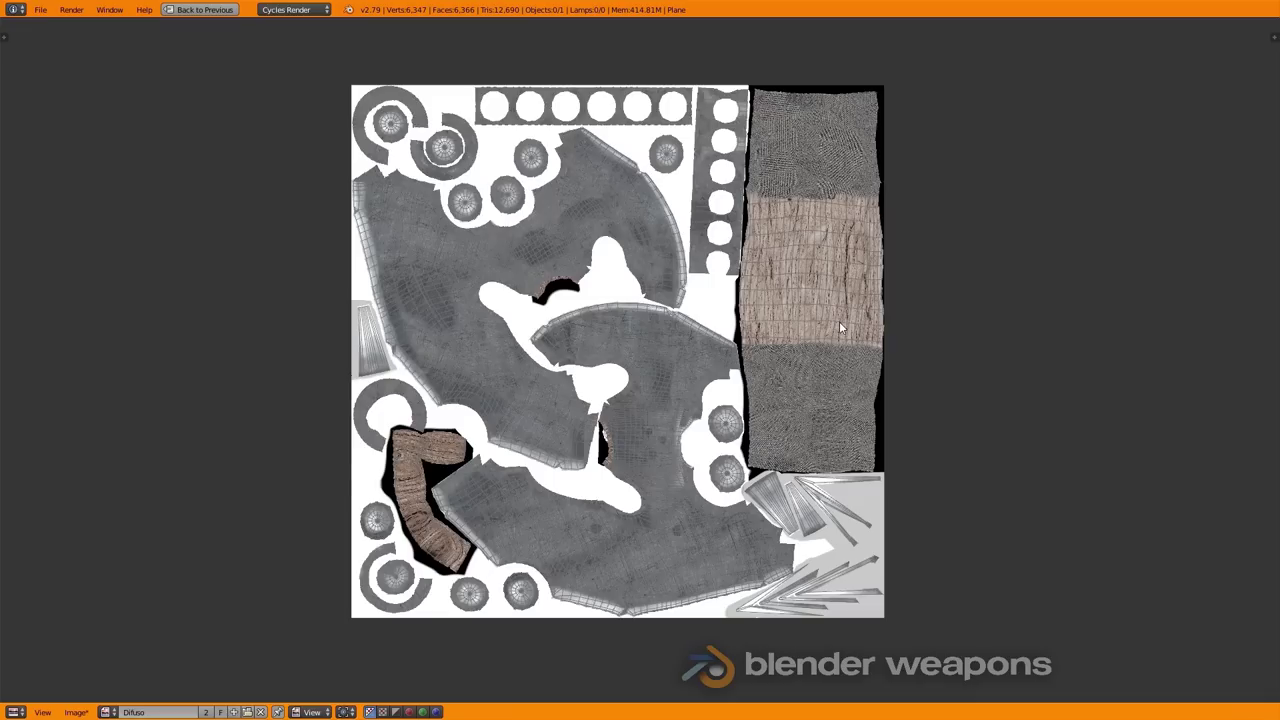
pyautogui.scroll(4, 767, 362)
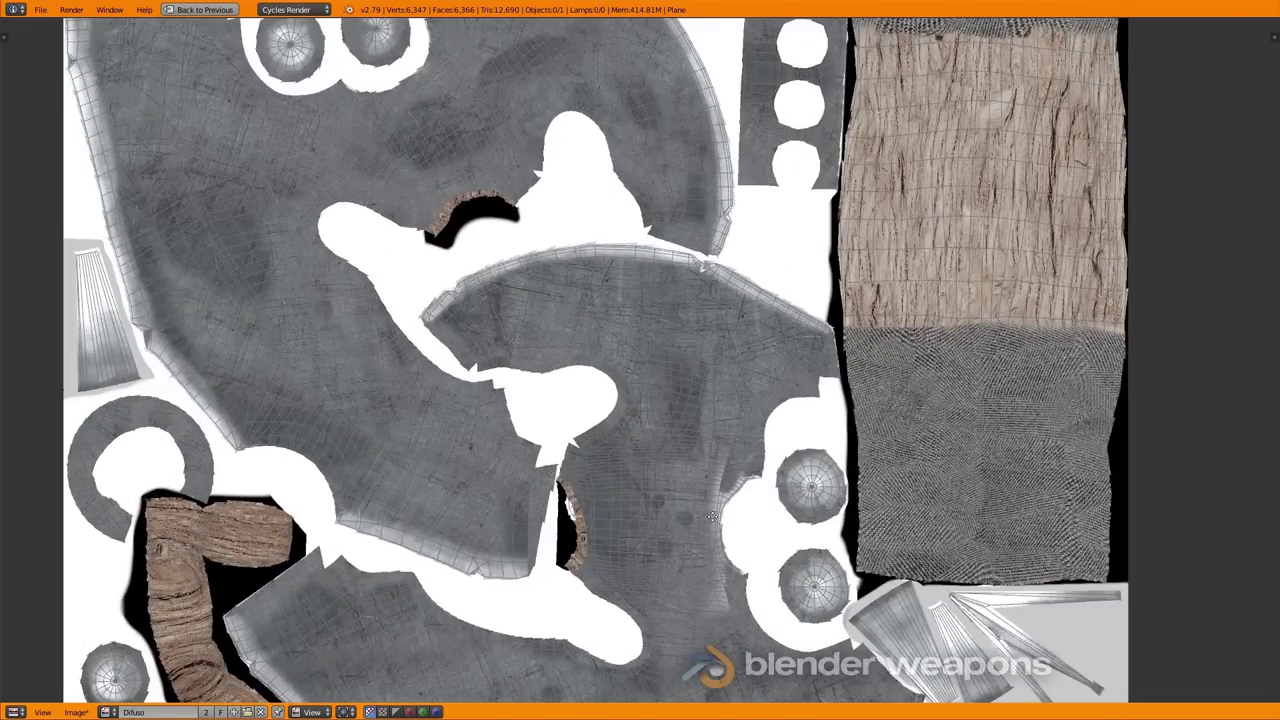
pyautogui.scroll(-1, 901, 309)
pyautogui.moveTo(901, 309); pyautogui.dragTo(971, 261, button='middle')
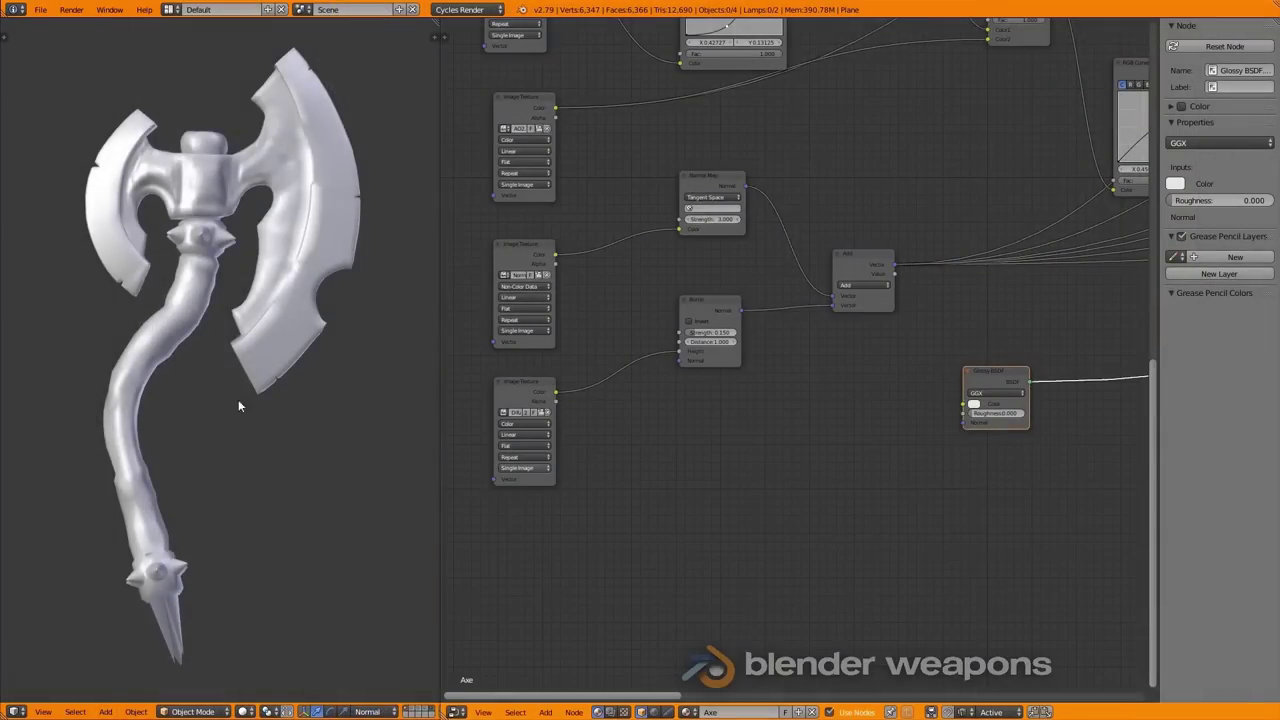
# Switch the viewport to rendered shading and orbit the axe.
pyautogui.hotkey('shift', 'a')
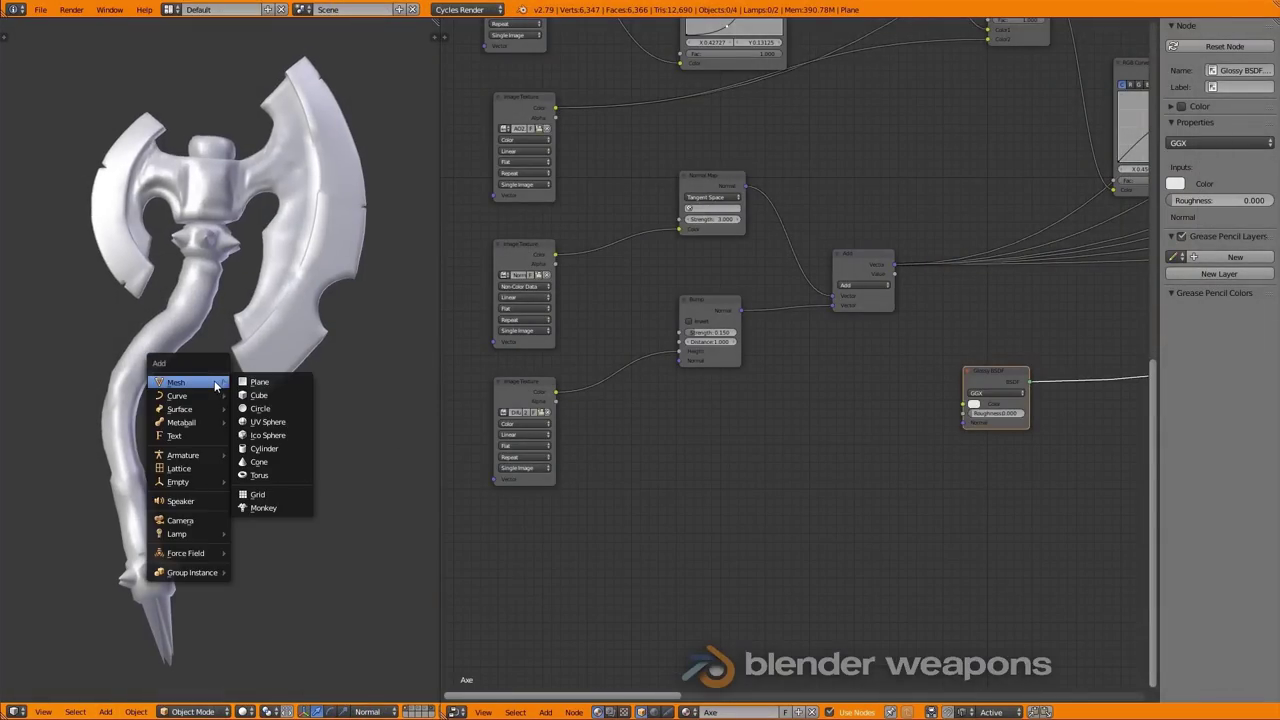
pyautogui.press('Escape')
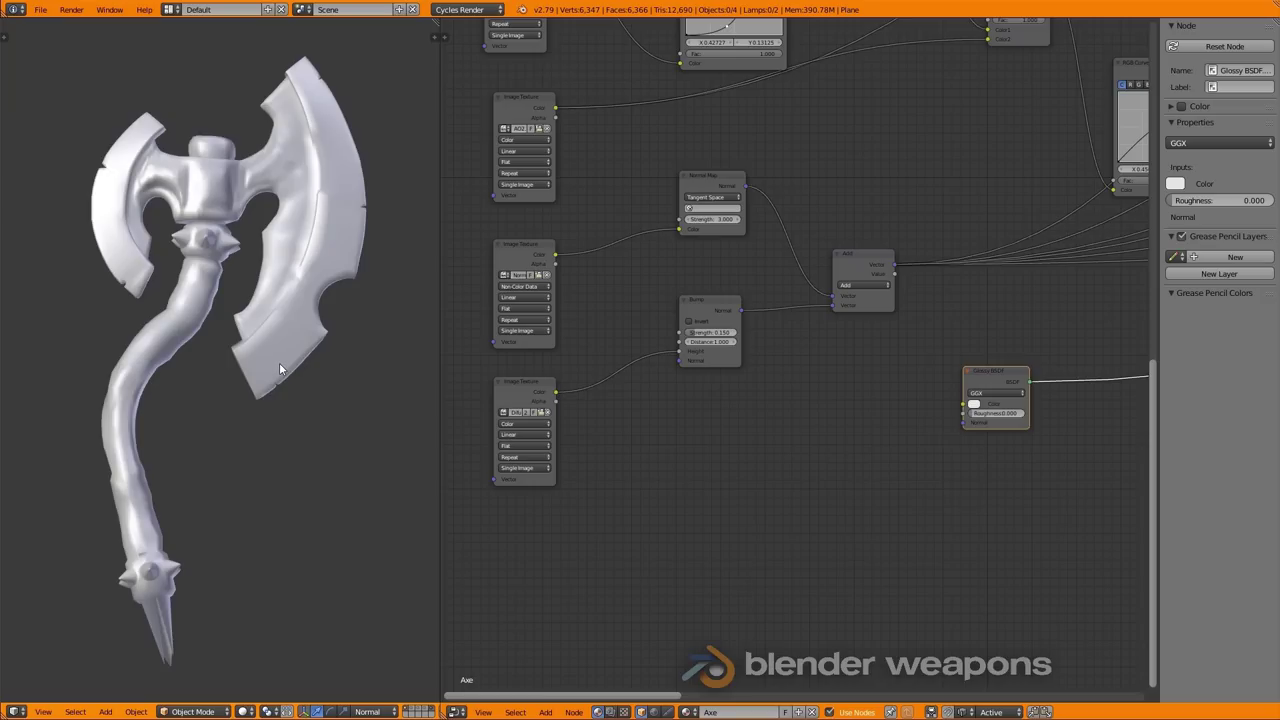
pyautogui.hotkey('shift', 'z')
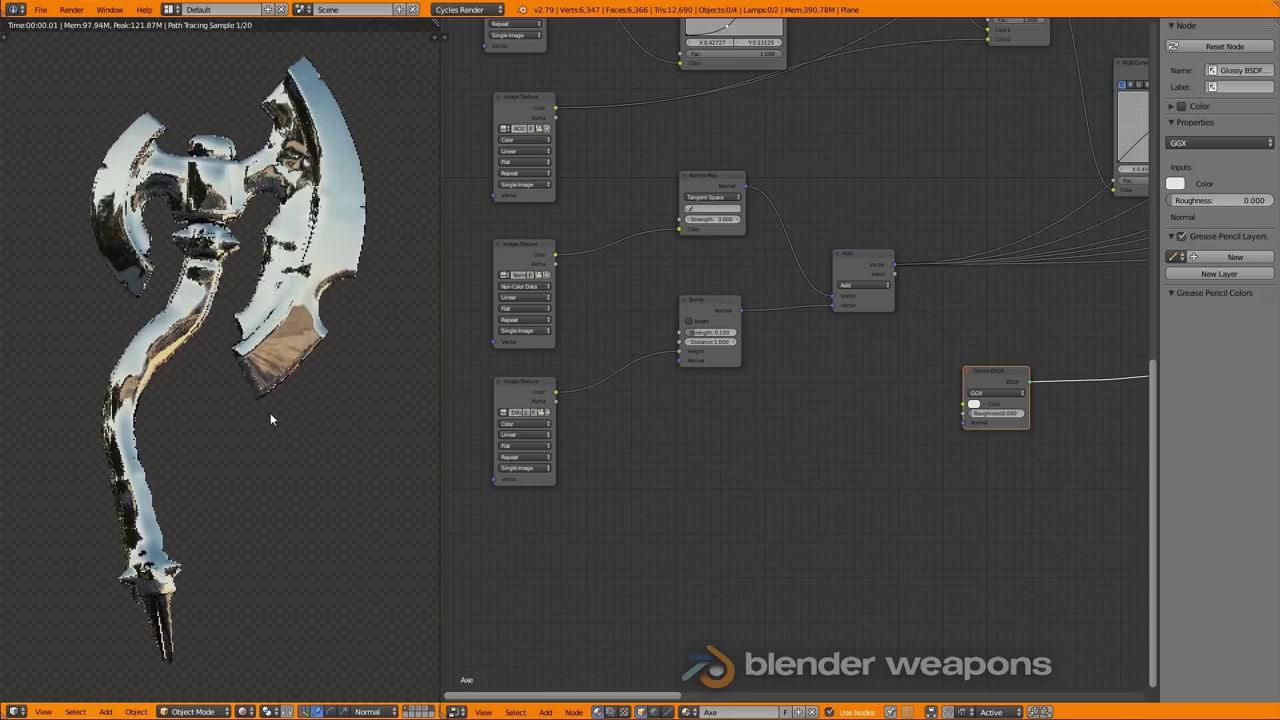
pyautogui.moveTo(270, 413)
pyautogui.mouseDown(button='middle')
pyautogui.moveTo(238, 412)
pyautogui.moveTo(228, 376)
pyautogui.moveTo(260, 365)
pyautogui.mouseUp(button='middle')
pyautogui.scroll(2, 270, 358)
pyautogui.scroll(3, 250, 323)
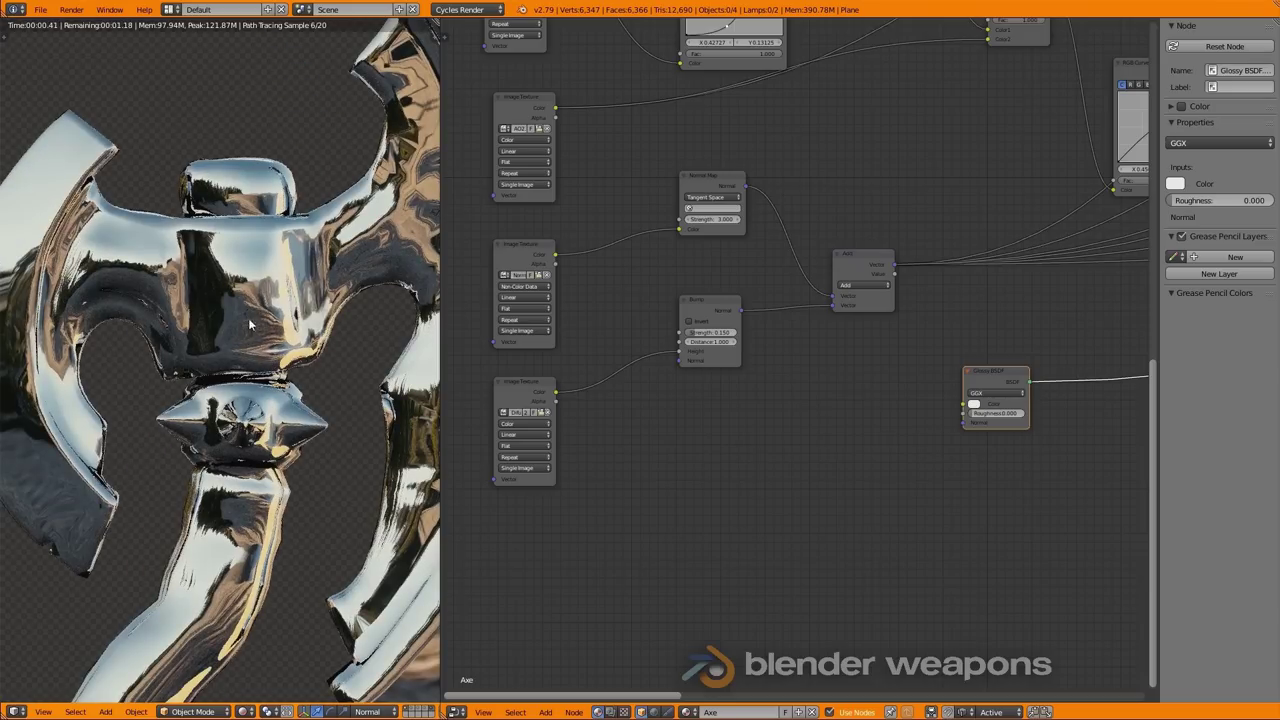
# Set the Glossy BSDF Roughness to 0.100 and reframe the rendered axe.
pyautogui.moveTo(926, 513); pyautogui.dragTo(834, 490, button='middle')
pyautogui.scroll(2, 850, 400)
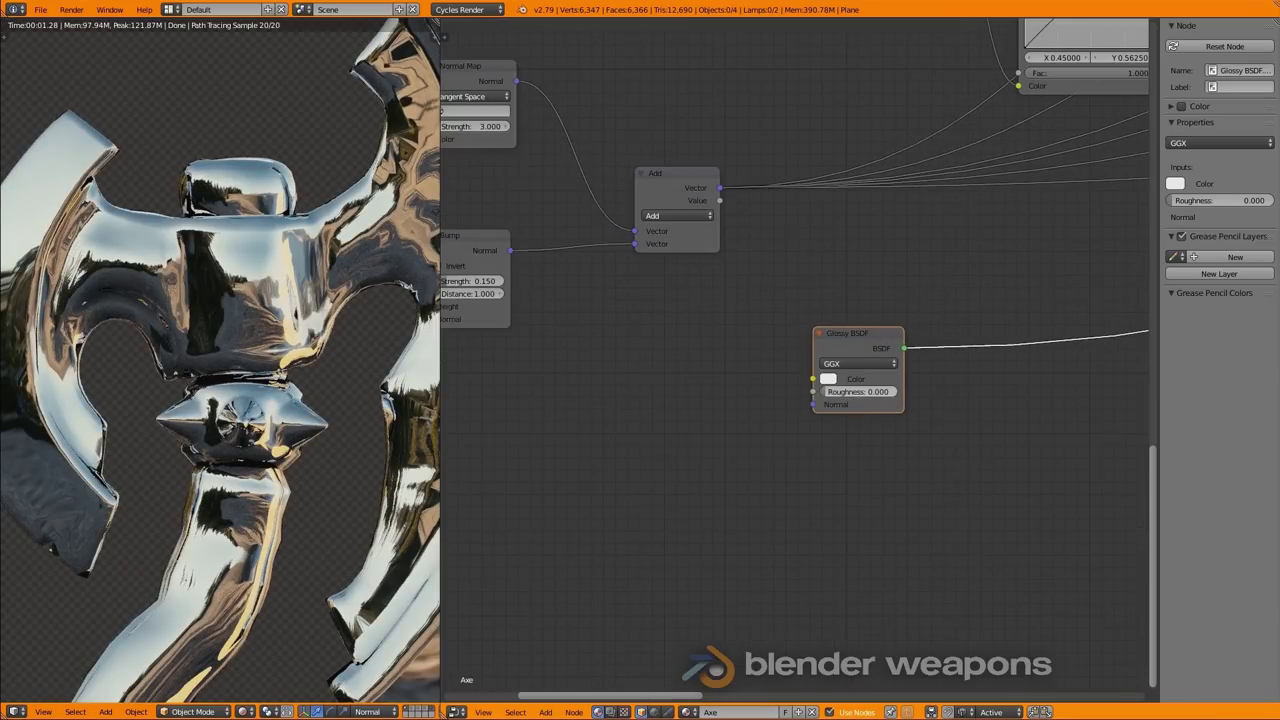
pyautogui.press('Return')
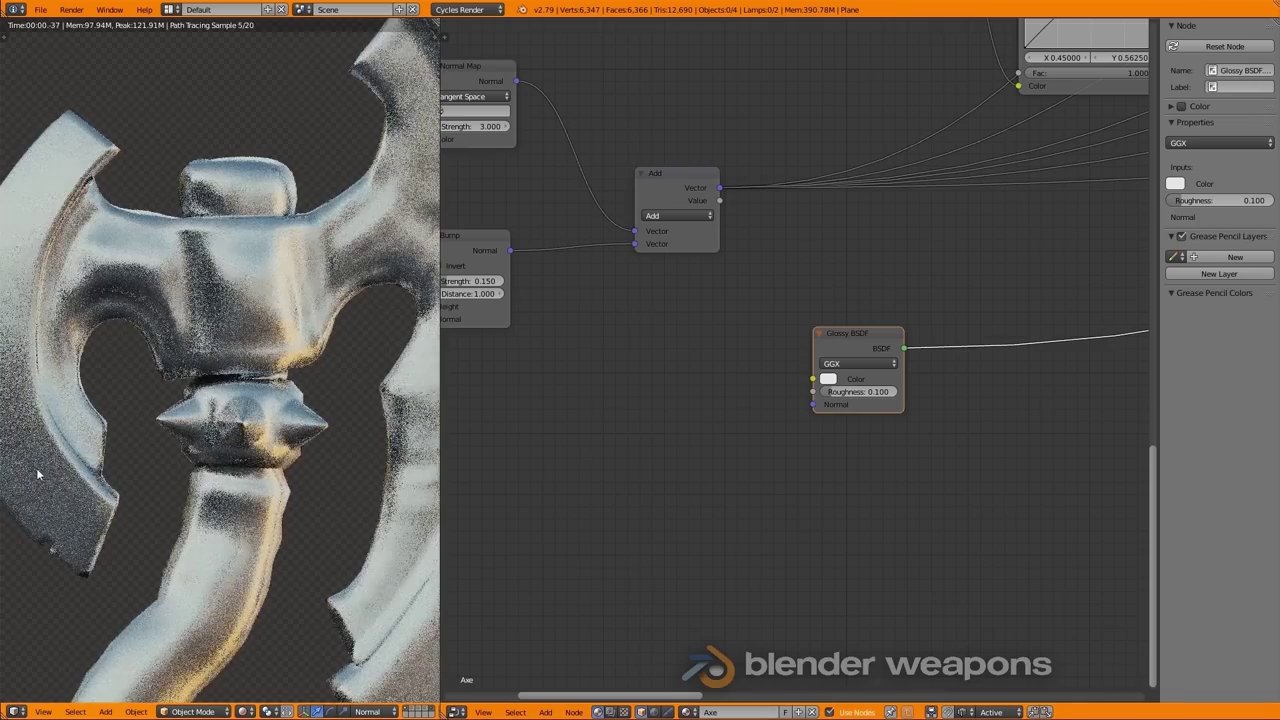
pyautogui.moveTo(200, 450); pyautogui.dragTo(124, 510, button='middle')
pyautogui.scroll(2, 141, 577)
pyautogui.keyDown('shift'); pyautogui.moveTo(141, 577); pyautogui.dragTo(155, 510, button='middle'); pyautogui.keyUp('shift')
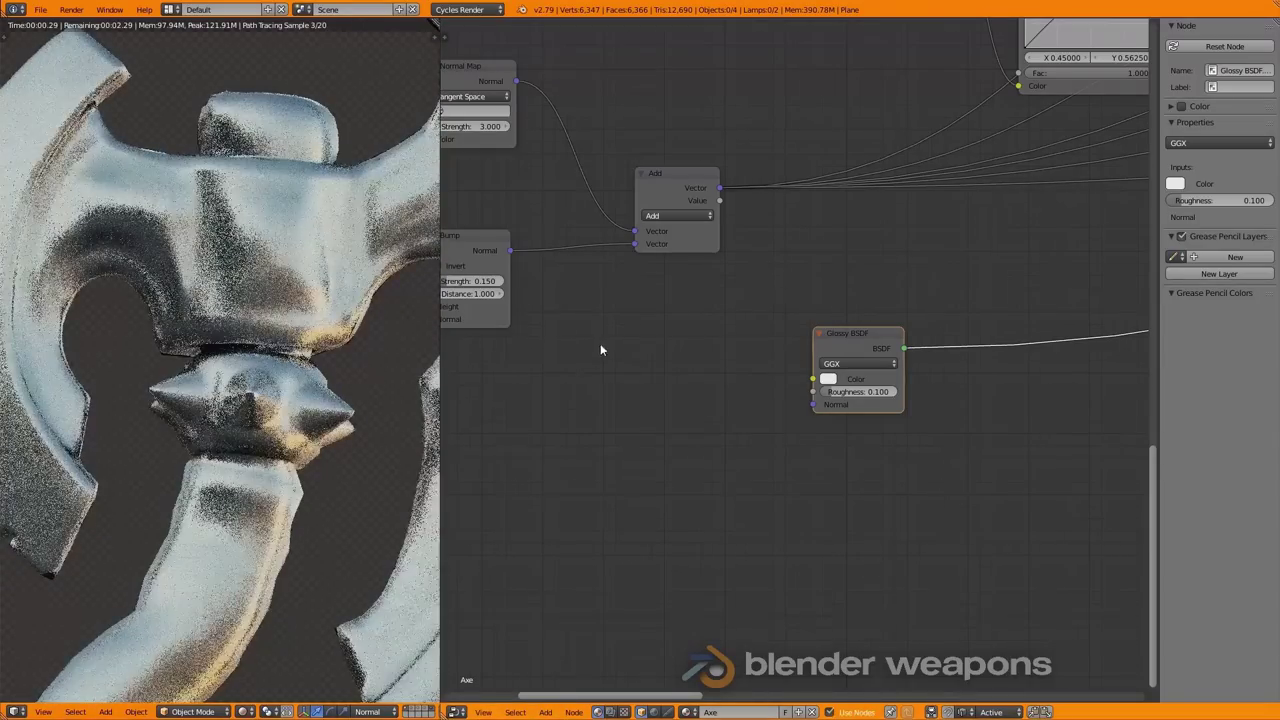
# Connect the Add node's Vector output to the Glossy BSDF Normal input.
pyautogui.click(670, 181)
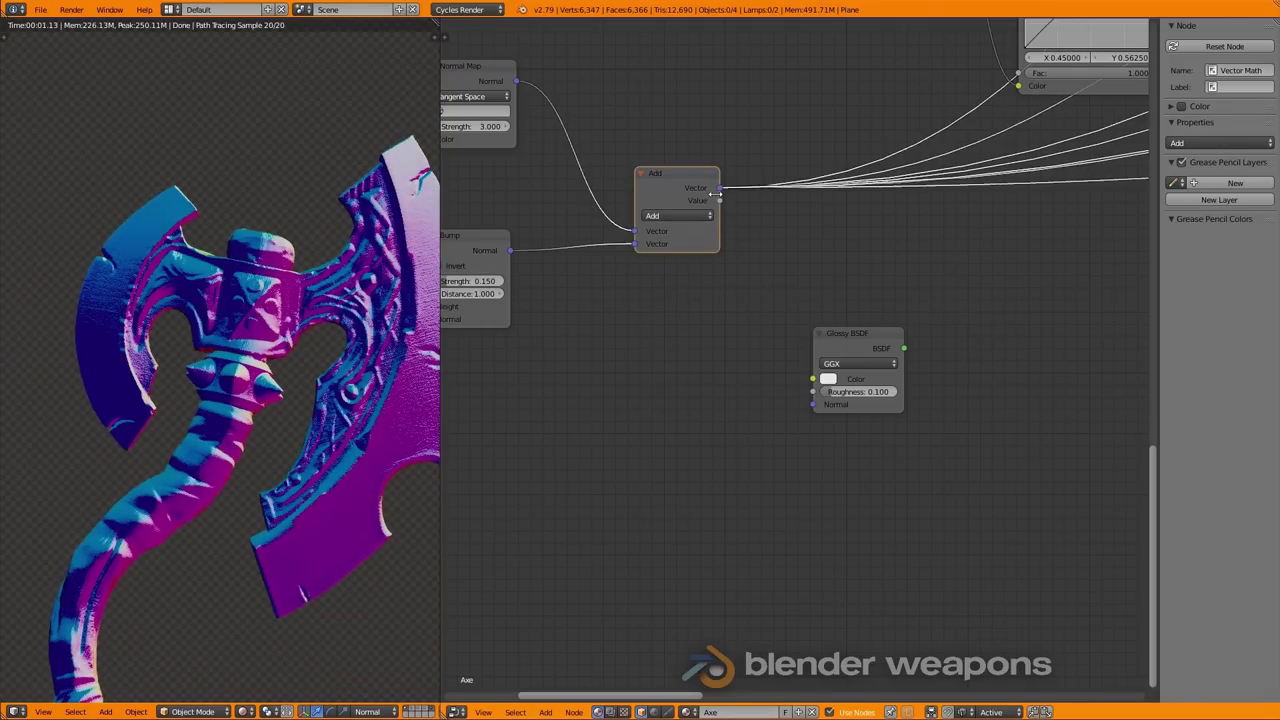
pyautogui.keyDown('ctrl'); pyautogui.keyDown('shift'); pyautogui.click(847, 340); pyautogui.keyUp('shift'); pyautogui.keyUp('ctrl')
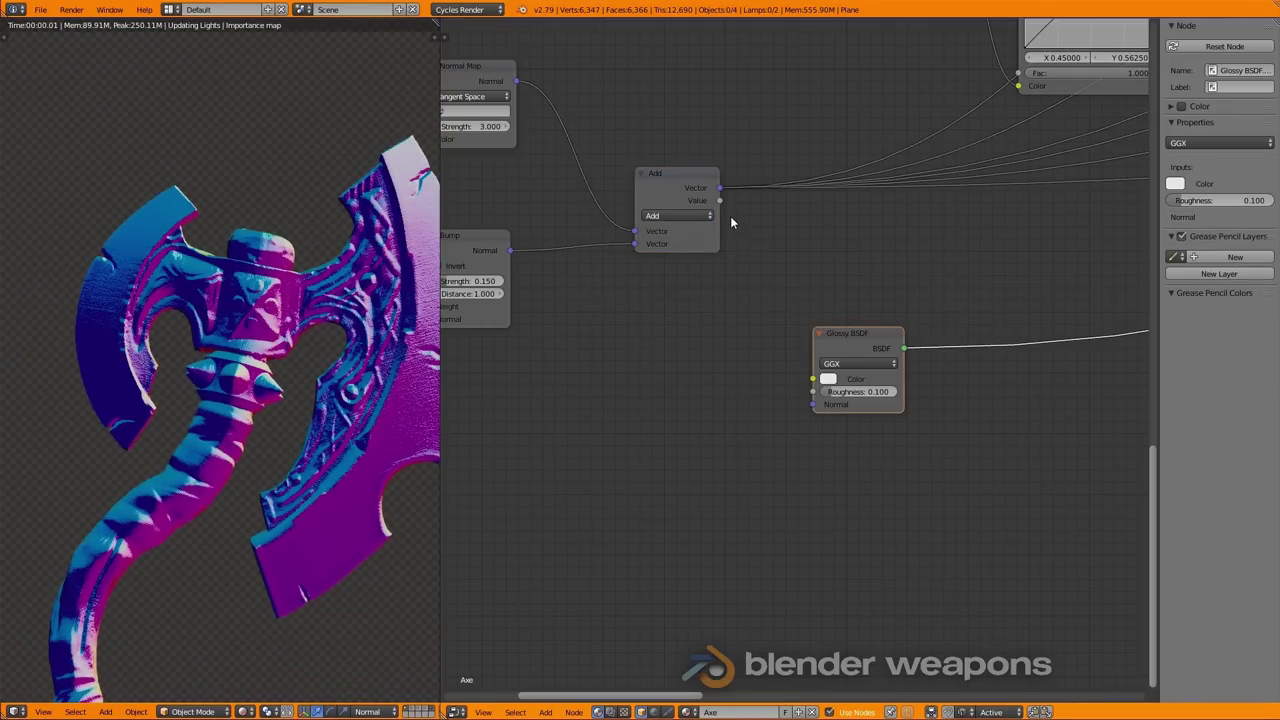
pyautogui.moveTo(720, 188); pyautogui.dragTo(775, 363)
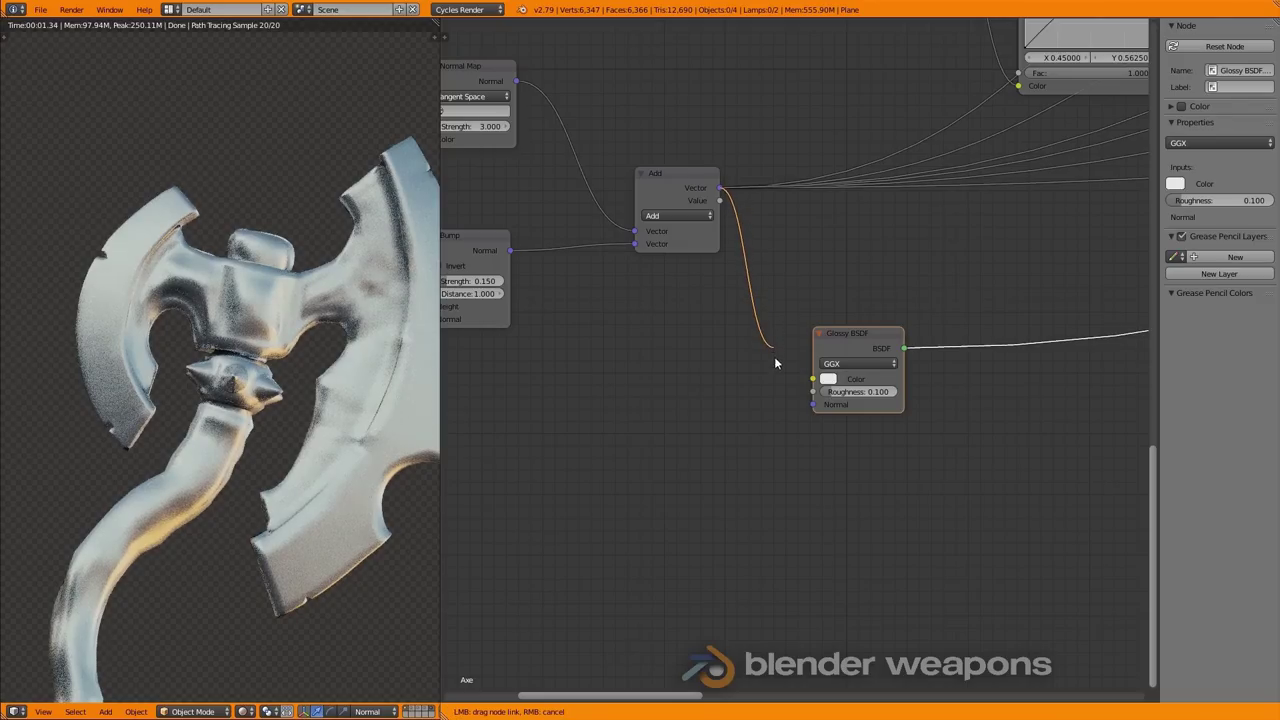
pyautogui.moveTo(810, 410); pyautogui.dragTo(812, 410)
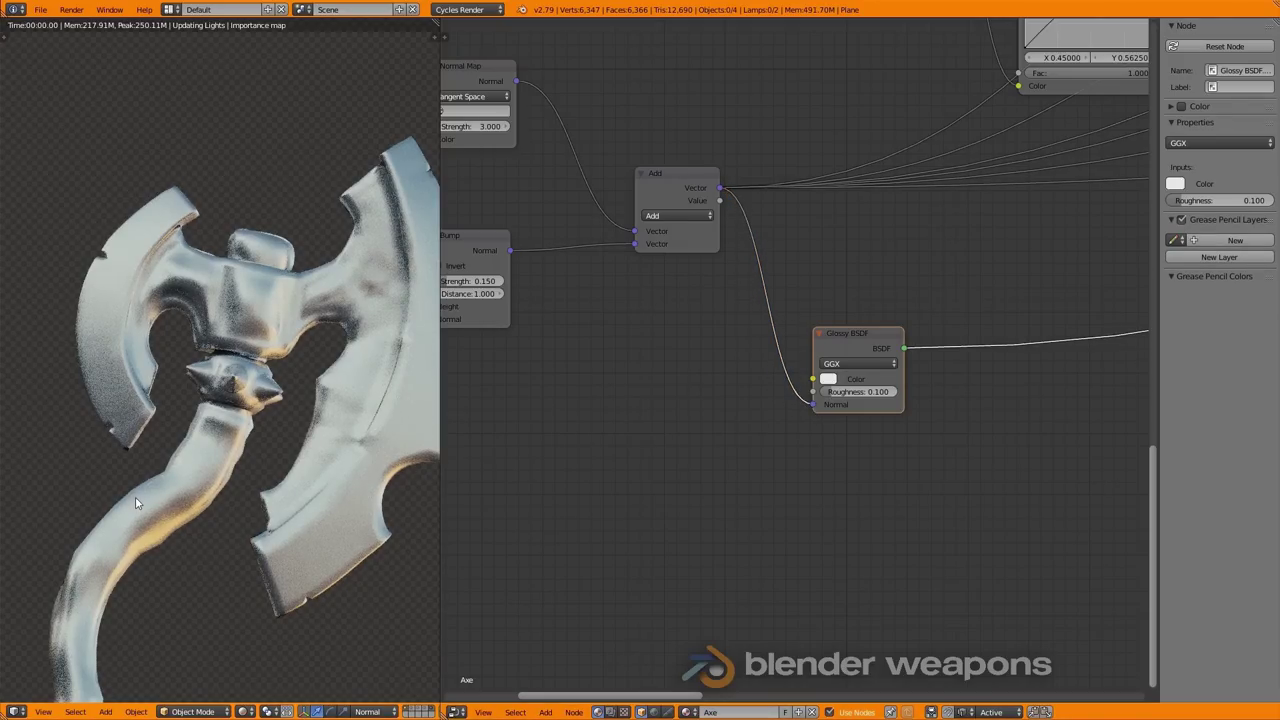
# Inspect the engraved glossy axe from front and angled views in the rendered viewport.
pyautogui.moveTo(240, 450)
pyautogui.mouseDown(button='middle')
pyautogui.moveTo(193, 487)
pyautogui.moveTo(214, 391)
pyautogui.mouseUp(button='middle')
pyautogui.press('KP_1')
pyautogui.press('KP_1')
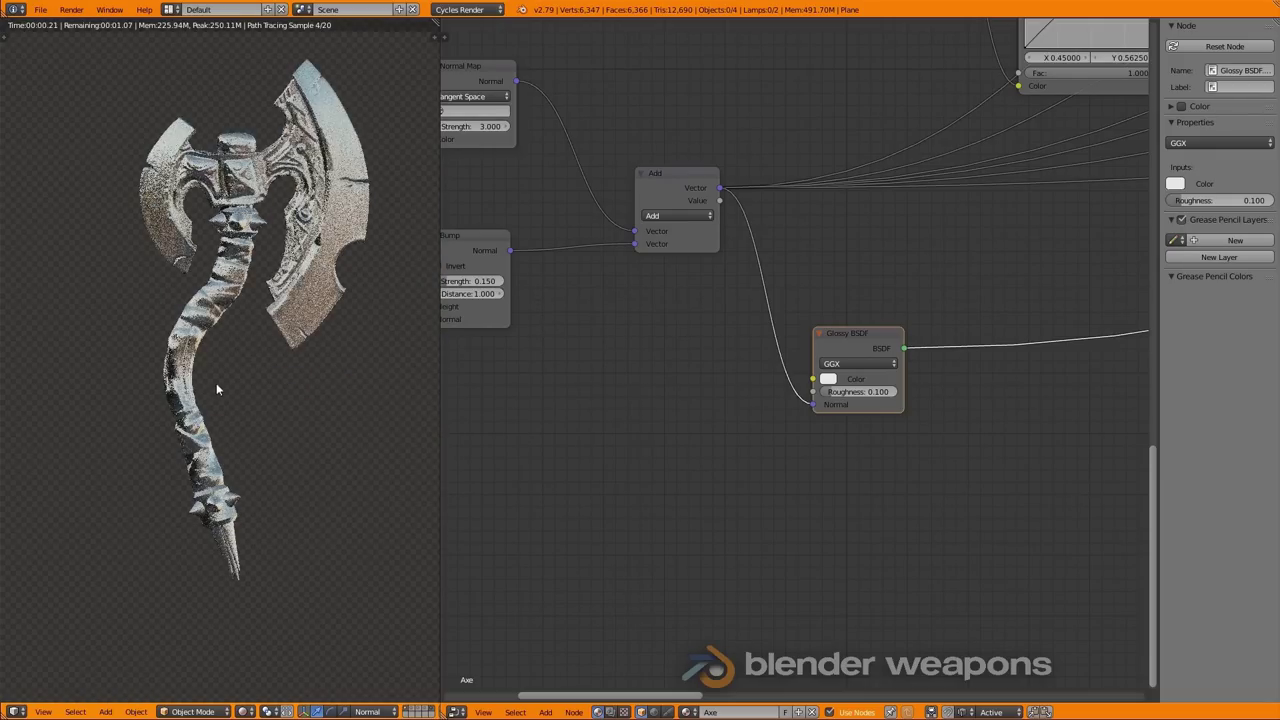
pyautogui.scroll(3, 216, 390)
pyautogui.scroll(2, 210, 390)
pyautogui.scroll(3, 200, 388)
pyautogui.scroll(2, 196, 385)
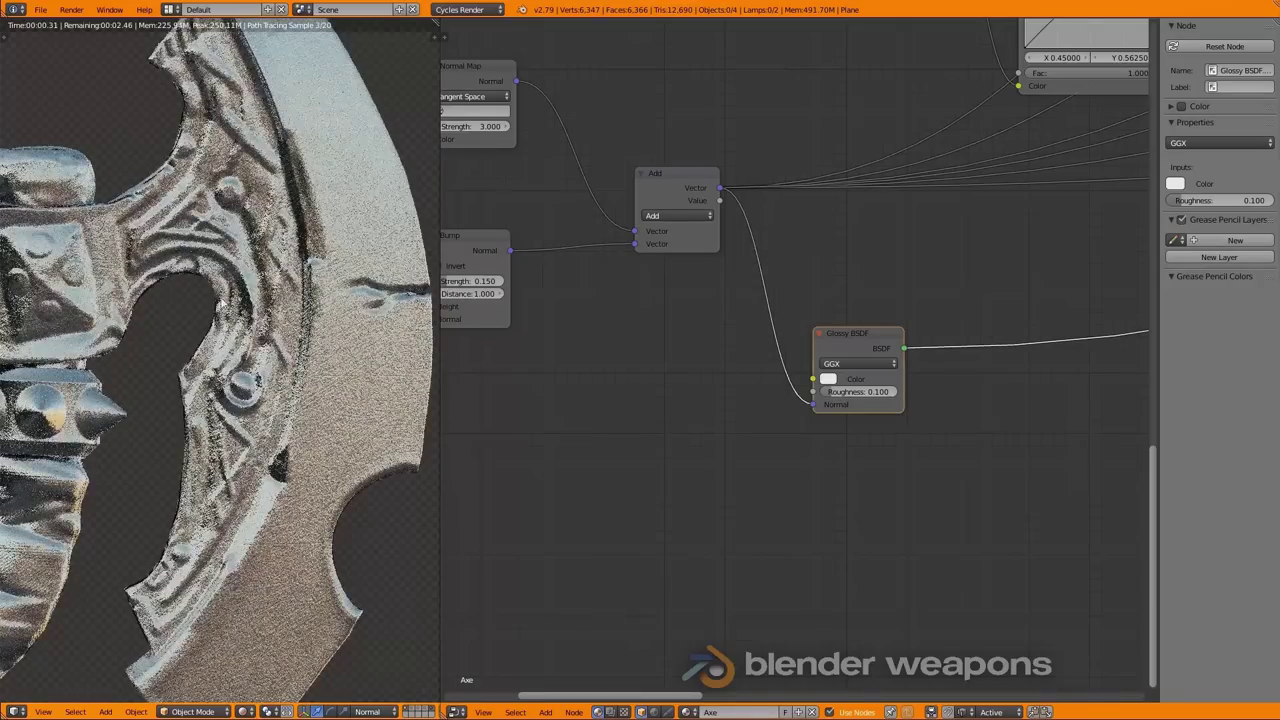
pyautogui.scroll(-2, 295, 466)
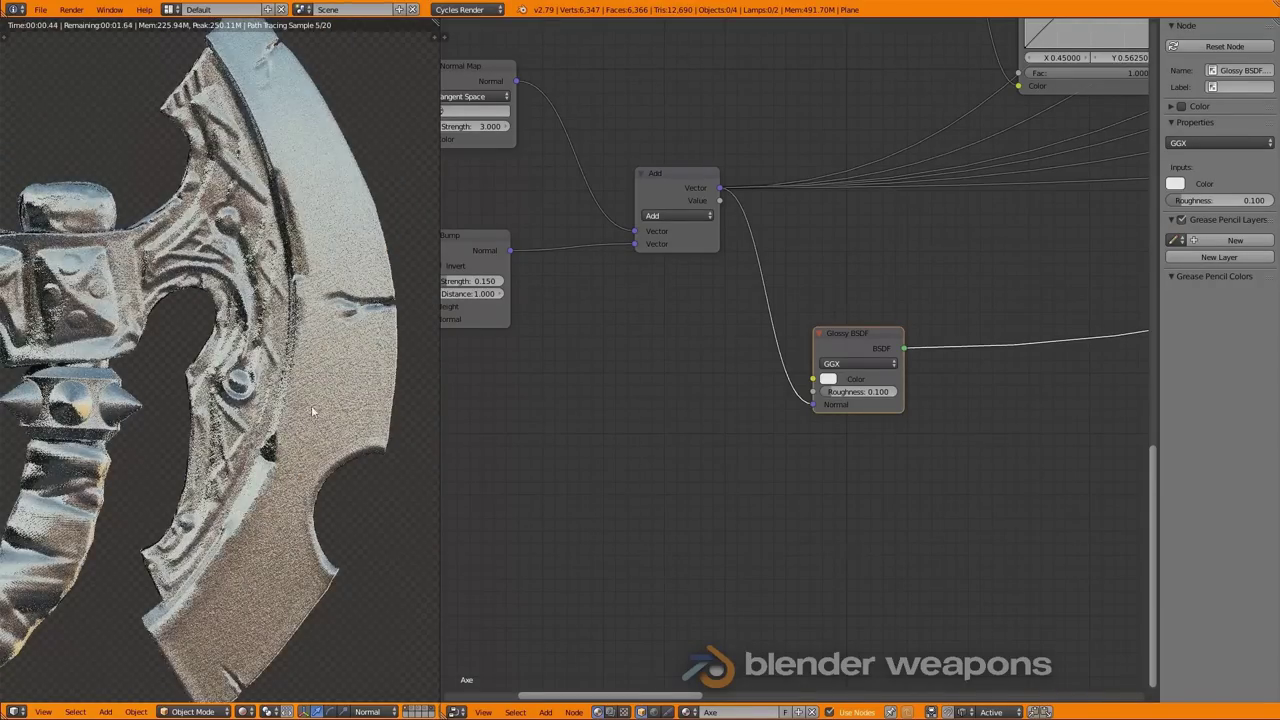
pyautogui.moveTo(295, 466); pyautogui.dragTo(255, 355, button='middle')
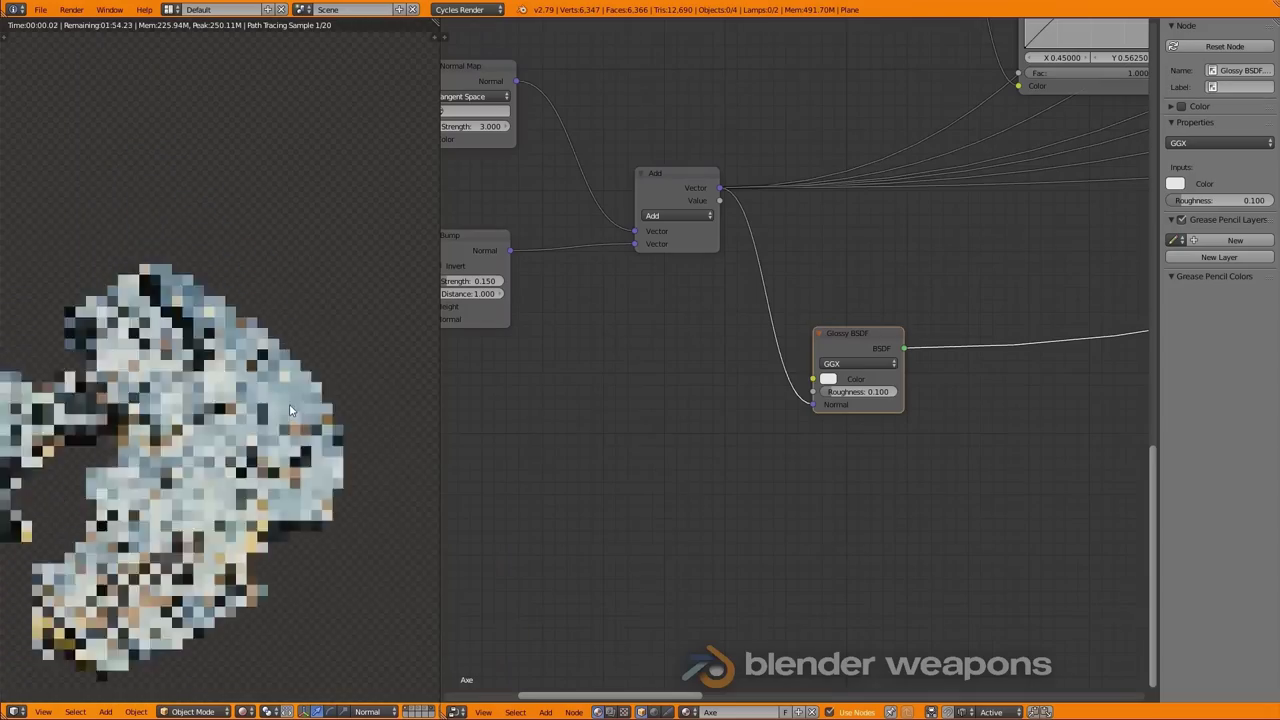
pyautogui.scroll(2, 250, 390)
pyautogui.scroll(2, 245, 420)
pyautogui.scroll(1, 240, 458)
pyautogui.scroll(1, 244, 466)
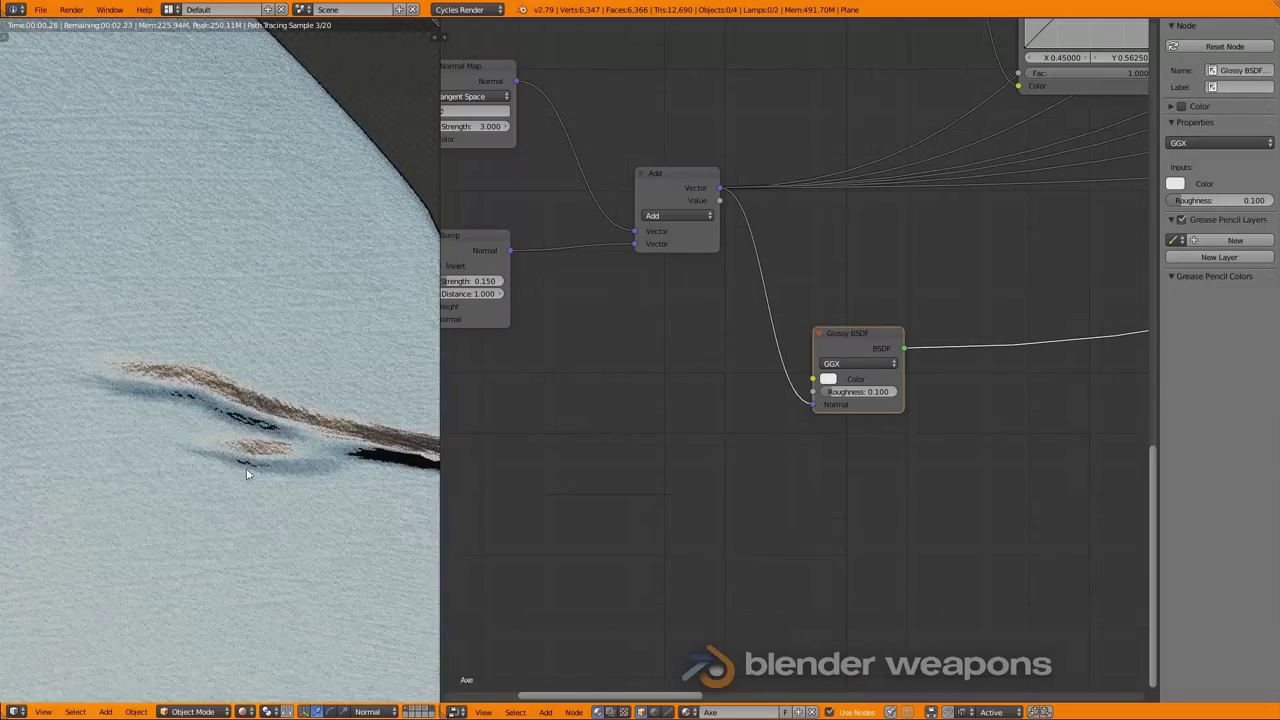
pyautogui.moveTo(252, 476); pyautogui.dragTo(245, 452, button='middle')
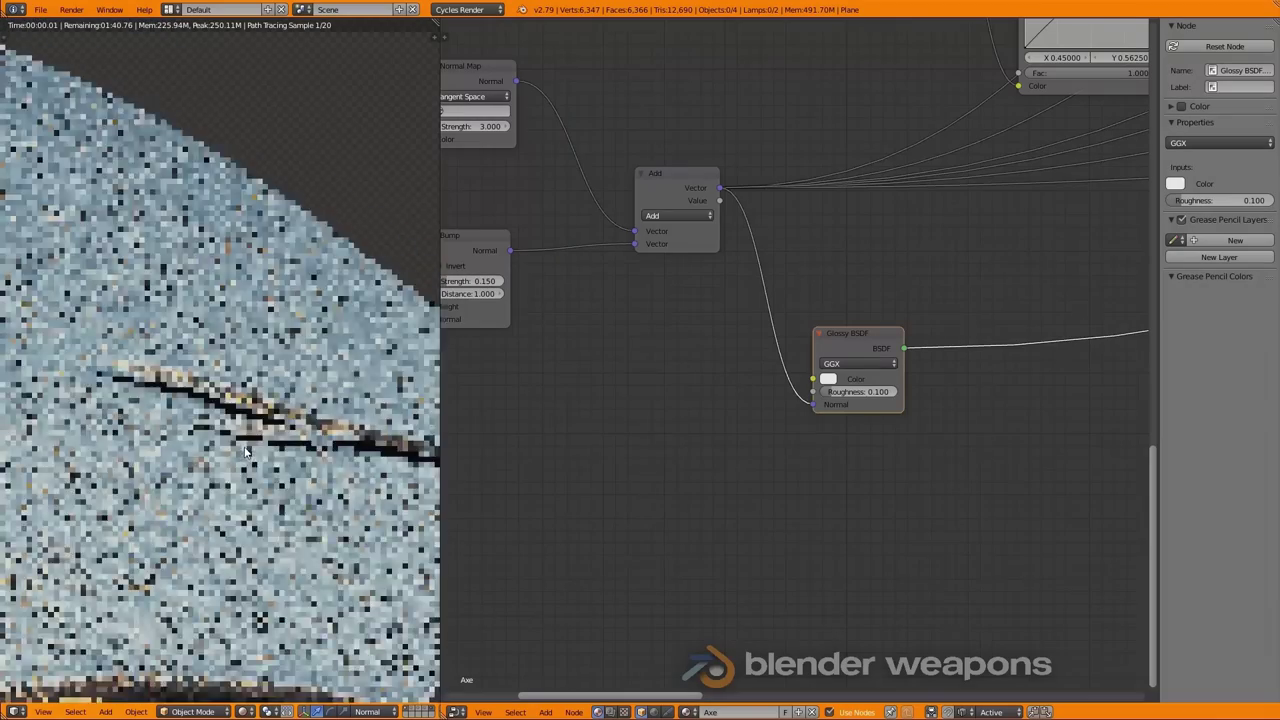
pyautogui.scroll(-3, 310, 428)
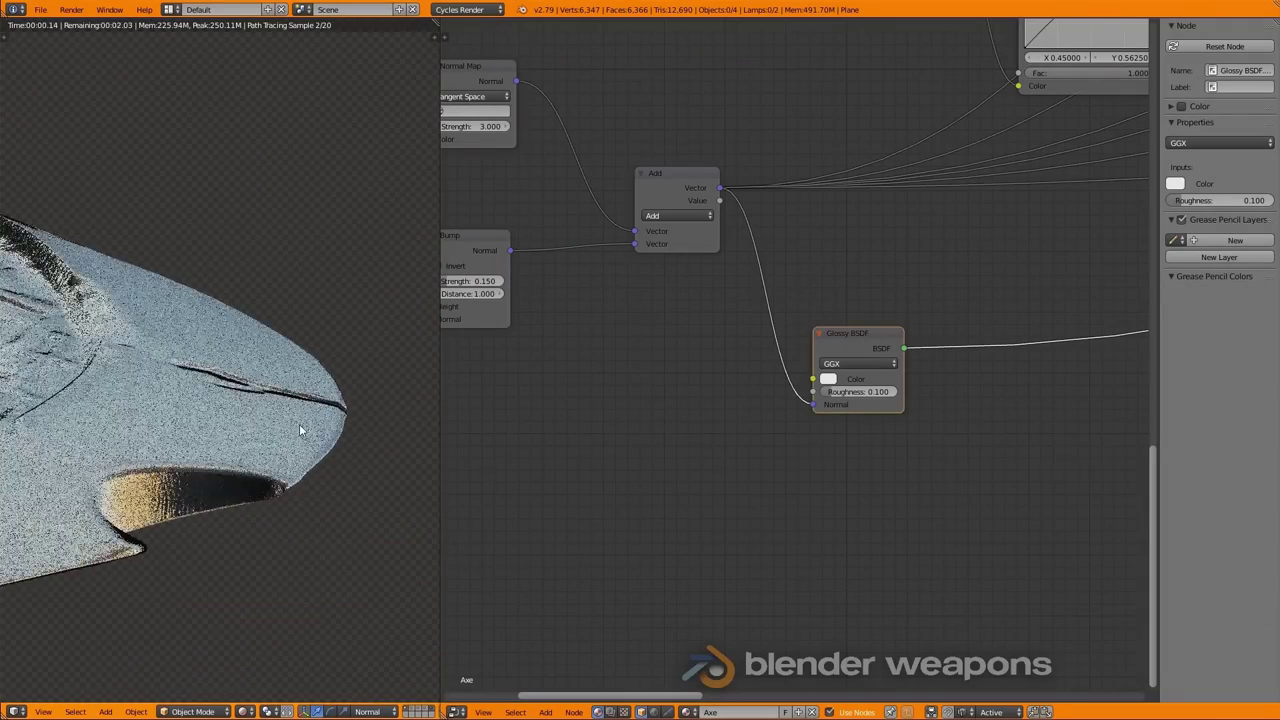
pyautogui.moveTo(310, 428)
pyautogui.mouseDown(button='middle')
pyautogui.moveTo(305, 390)
pyautogui.moveTo(265, 325)
pyautogui.moveTo(278, 463)
pyautogui.moveTo(297, 451)
pyautogui.mouseUp(button='middle')
pyautogui.scroll(3, 305, 390)
pyautogui.scroll(-3, 305, 390)
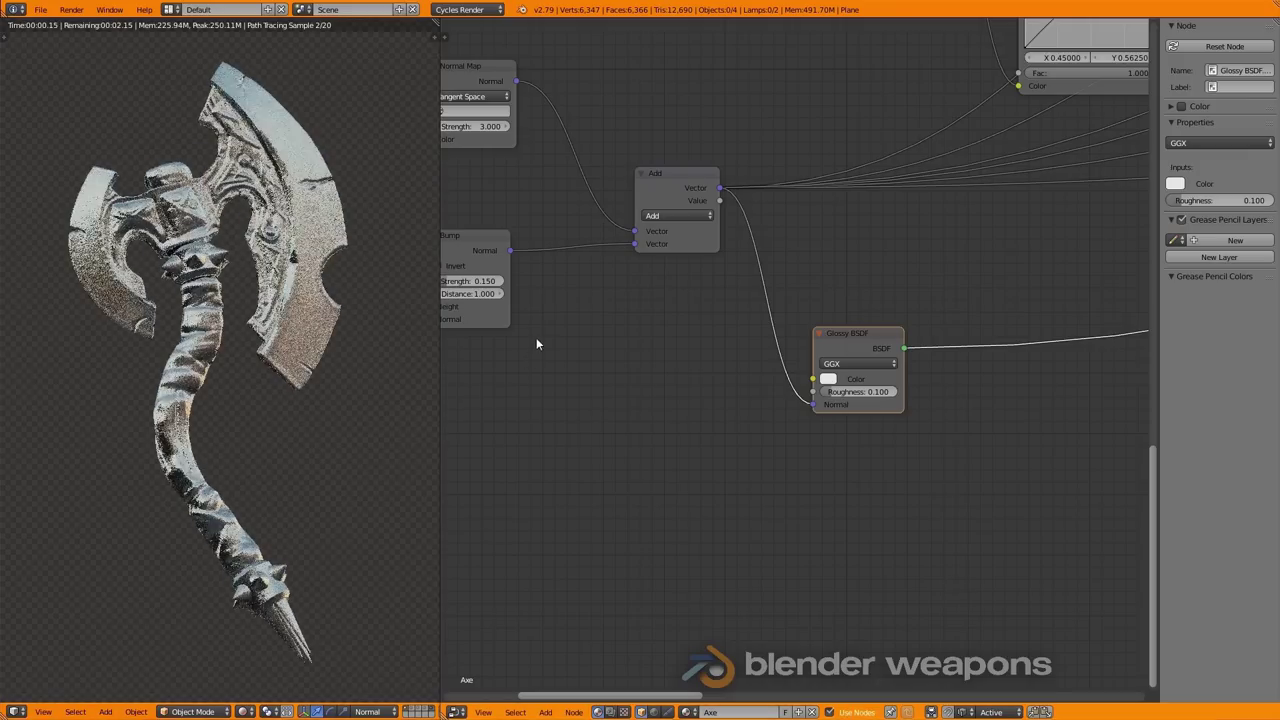
# Pan the node editor to bring the RGB Curves and Multiply nodes into view.
pyautogui.moveTo(536, 337); pyautogui.dragTo(837, 400, button='middle')
pyautogui.scroll(-2, 643, 466)
pyautogui.moveTo(643, 466); pyautogui.dragTo(684, 575, button='middle')
pyautogui.moveTo(694, 227)
pyautogui.mouseDown(button='middle')
pyautogui.moveTo(714, 309)
pyautogui.moveTo(663, 437)
pyautogui.mouseUp(button='middle')
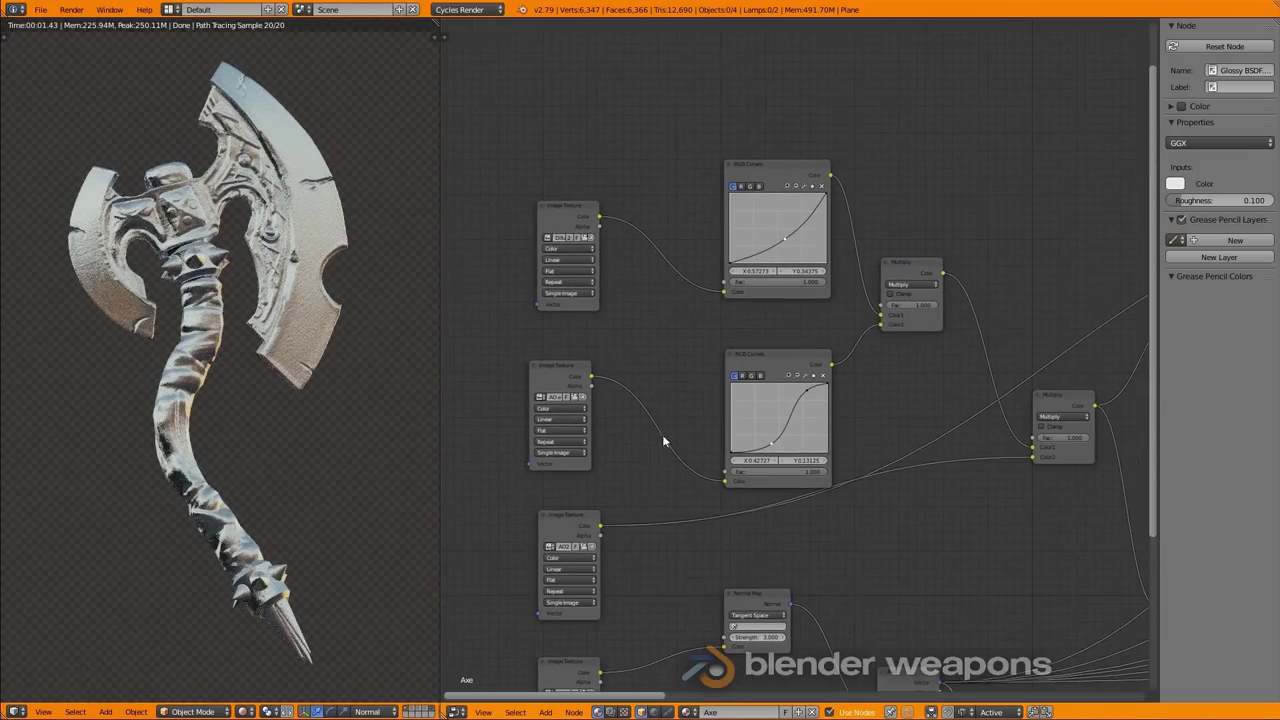
# Preview the top Image Texture, AO texture, RGB Curves and Multiply outputs on the axe.
pyautogui.keyDown('ctrl'); pyautogui.keyDown('shift'); pyautogui.click(555, 205); pyautogui.keyUp('shift'); pyautogui.keyUp('ctrl')
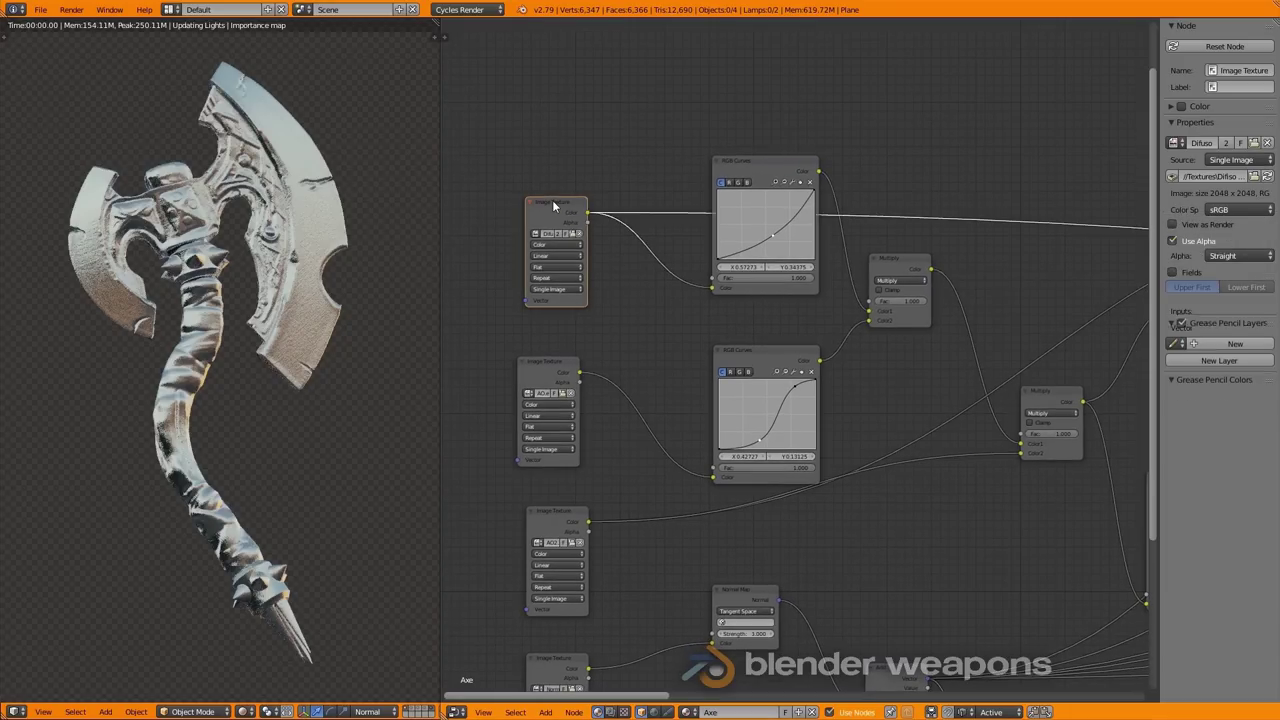
pyautogui.keyDown('ctrl'); pyautogui.keyDown('shift'); pyautogui.click(541, 373); pyautogui.keyUp('shift'); pyautogui.keyUp('ctrl')
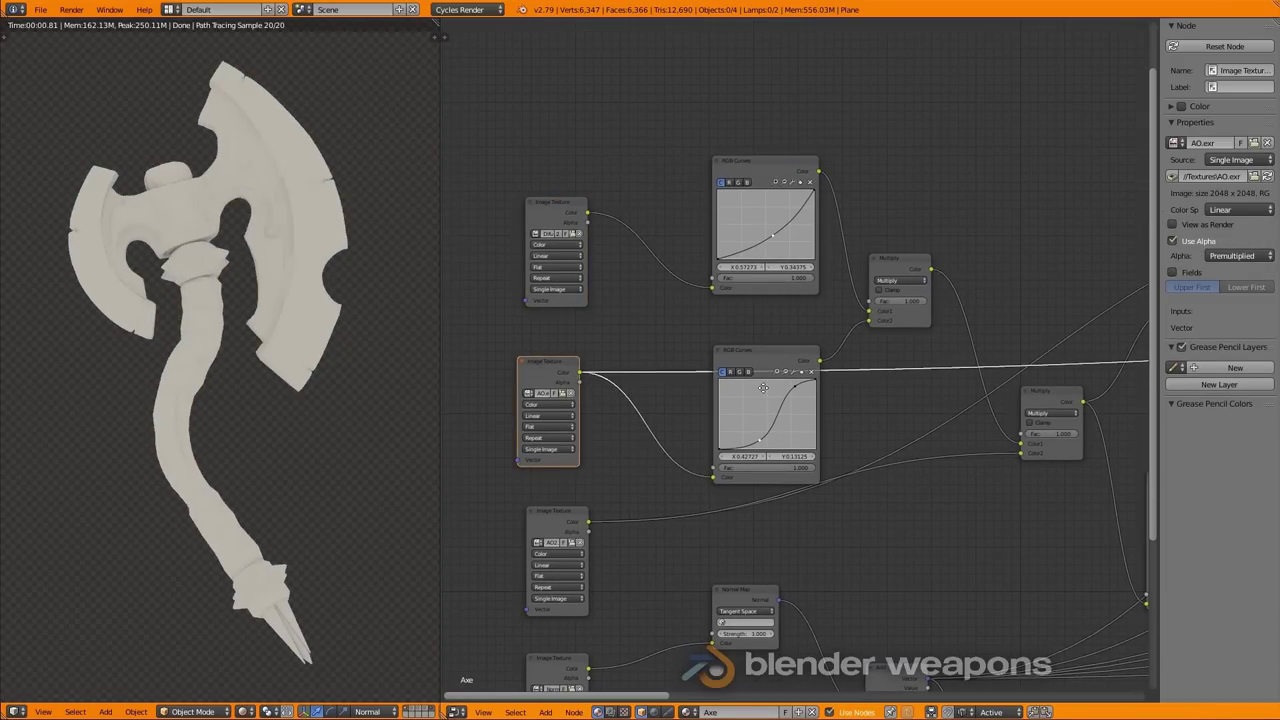
pyautogui.moveTo(763, 387); pyautogui.dragTo(616, 228, button='middle')
pyautogui.keyDown('ctrl'); pyautogui.keyDown('shift'); pyautogui.click(548, 136); pyautogui.keyUp('shift'); pyautogui.keyUp('ctrl')
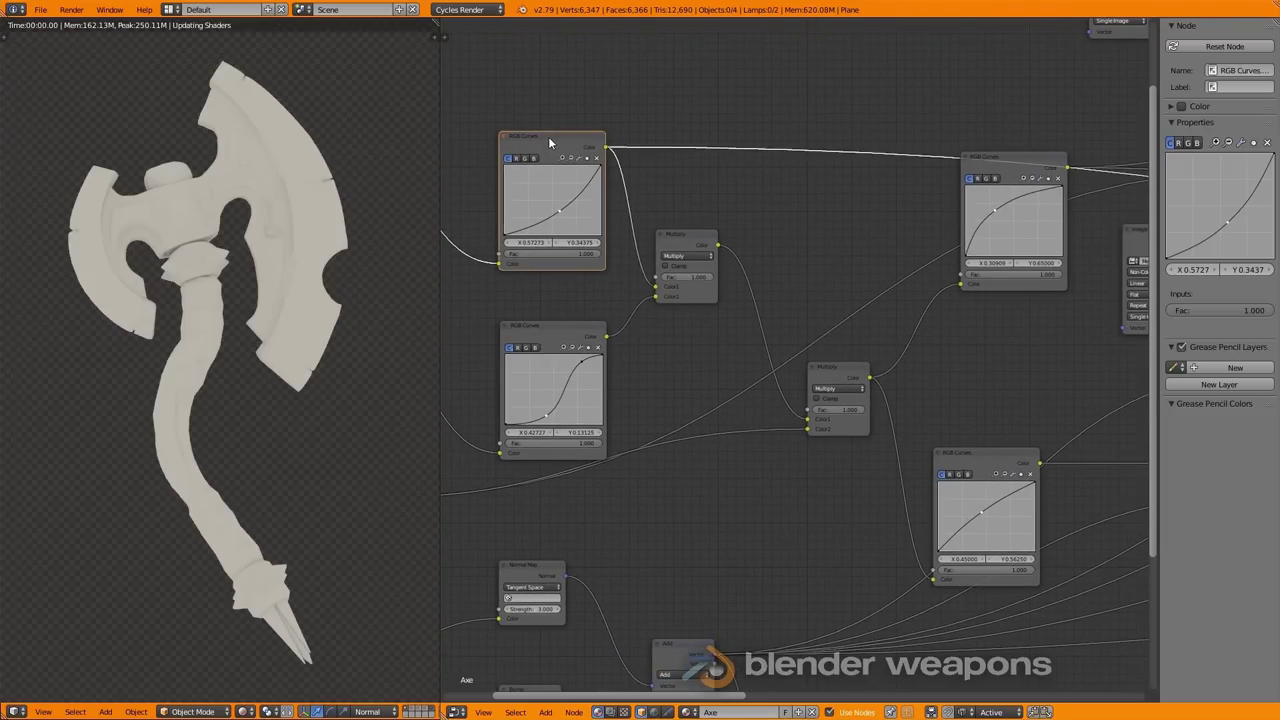
pyautogui.keyDown('ctrl'); pyautogui.keyDown('shift'); pyautogui.click(700, 255); pyautogui.keyUp('shift'); pyautogui.keyUp('ctrl')
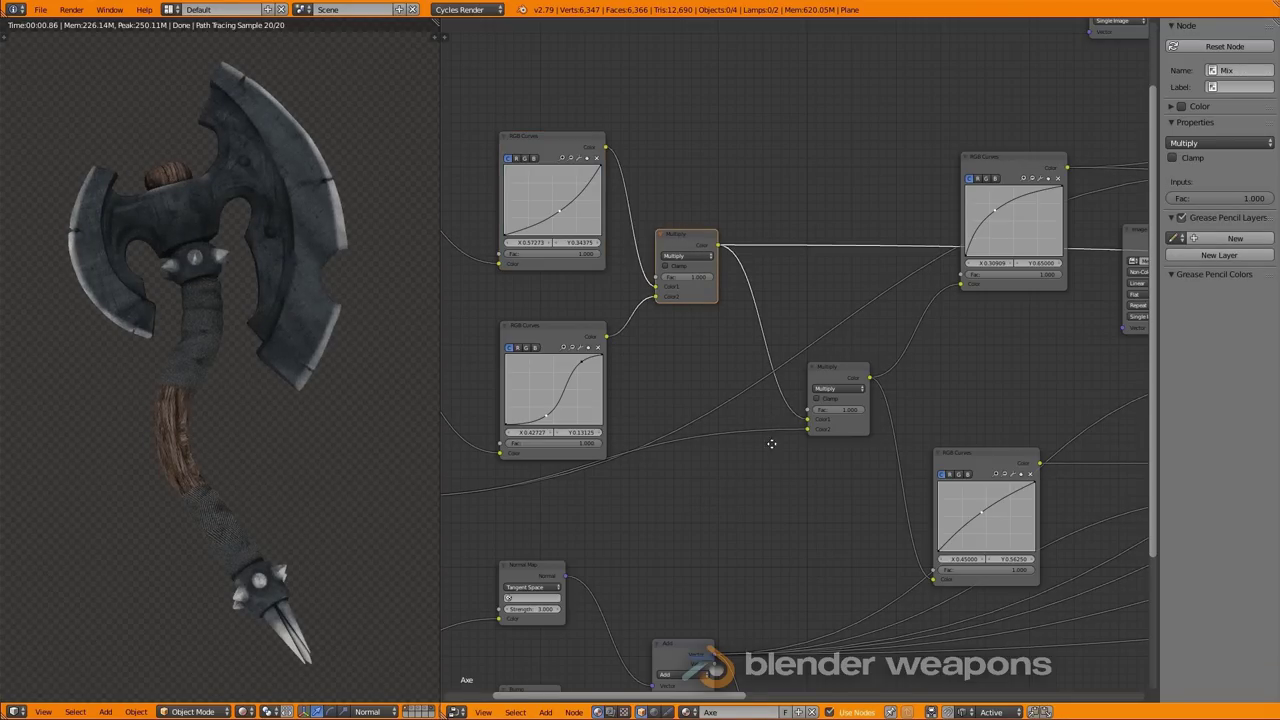
# Inspect the upper RGB Curves node and preview the Add mix result on the axe.
pyautogui.moveTo(771, 443); pyautogui.dragTo(688, 351, button='middle')
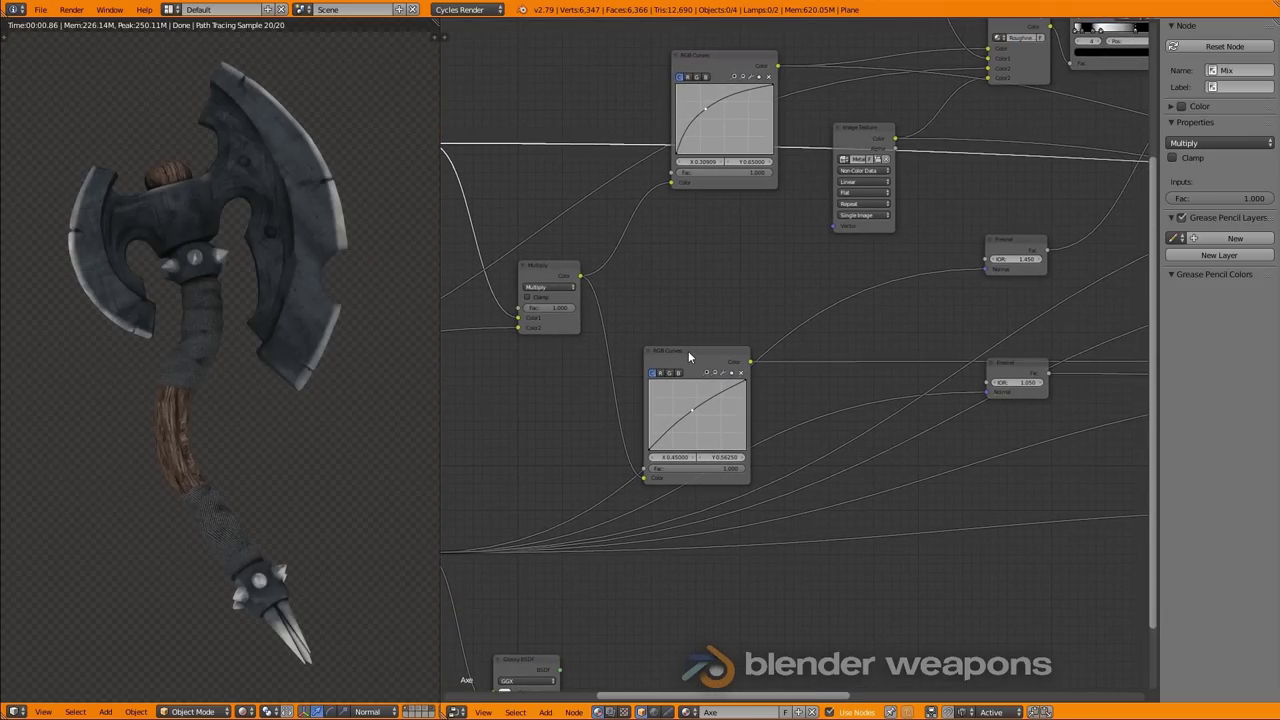
pyautogui.moveTo(688, 357); pyautogui.dragTo(691, 318)
pyautogui.scroll(-1, 744, 305)
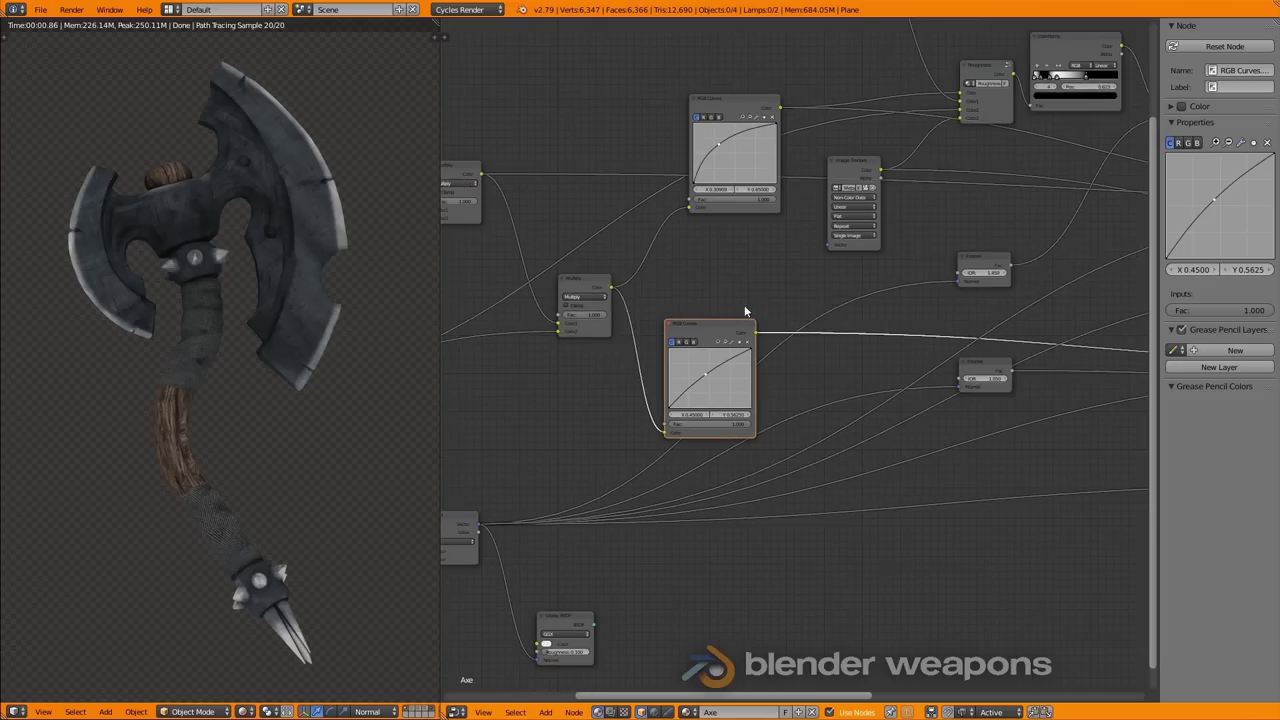
pyautogui.moveTo(744, 310)
pyautogui.mouseDown(button='middle')
pyautogui.moveTo(1068, 285)
pyautogui.moveTo(595, 324)
pyautogui.mouseUp(button='middle')
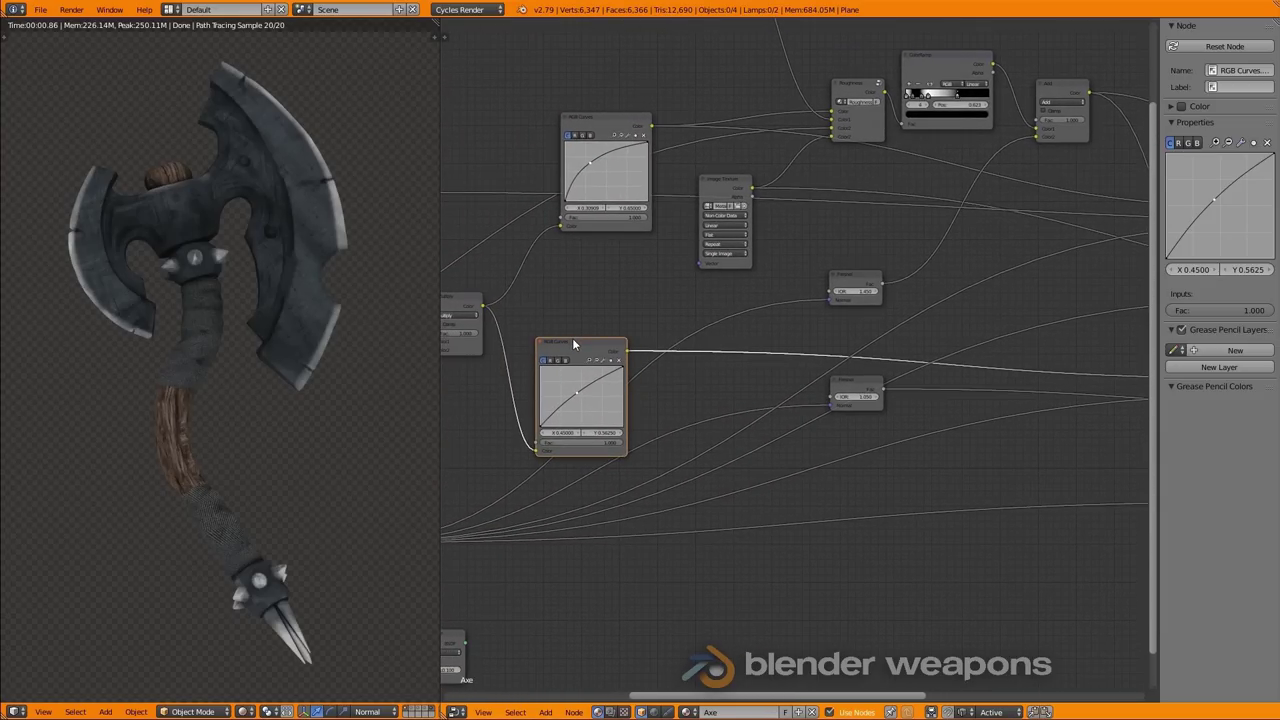
pyautogui.moveTo(596, 227)
pyautogui.mouseDown(button='middle')
pyautogui.moveTo(566, 342)
pyautogui.moveTo(577, 252)
pyautogui.moveTo(590, 272)
pyautogui.mouseUp(button='middle')
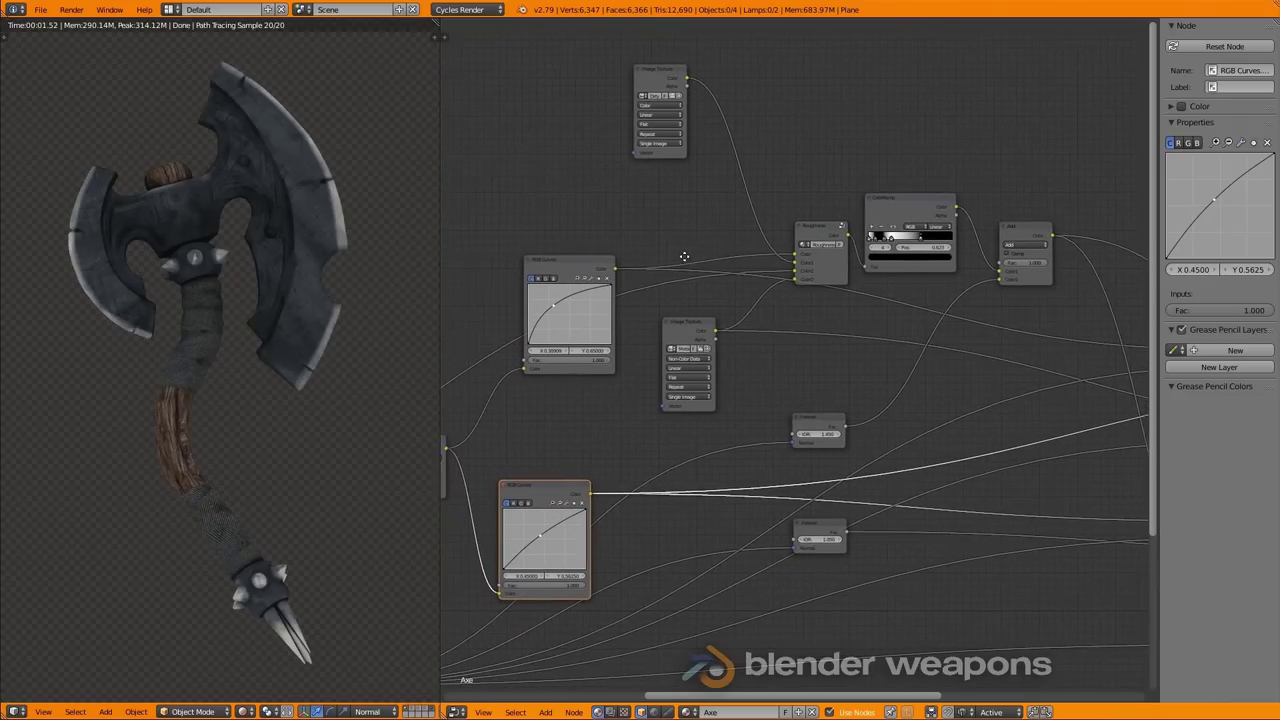
pyautogui.click(581, 270)
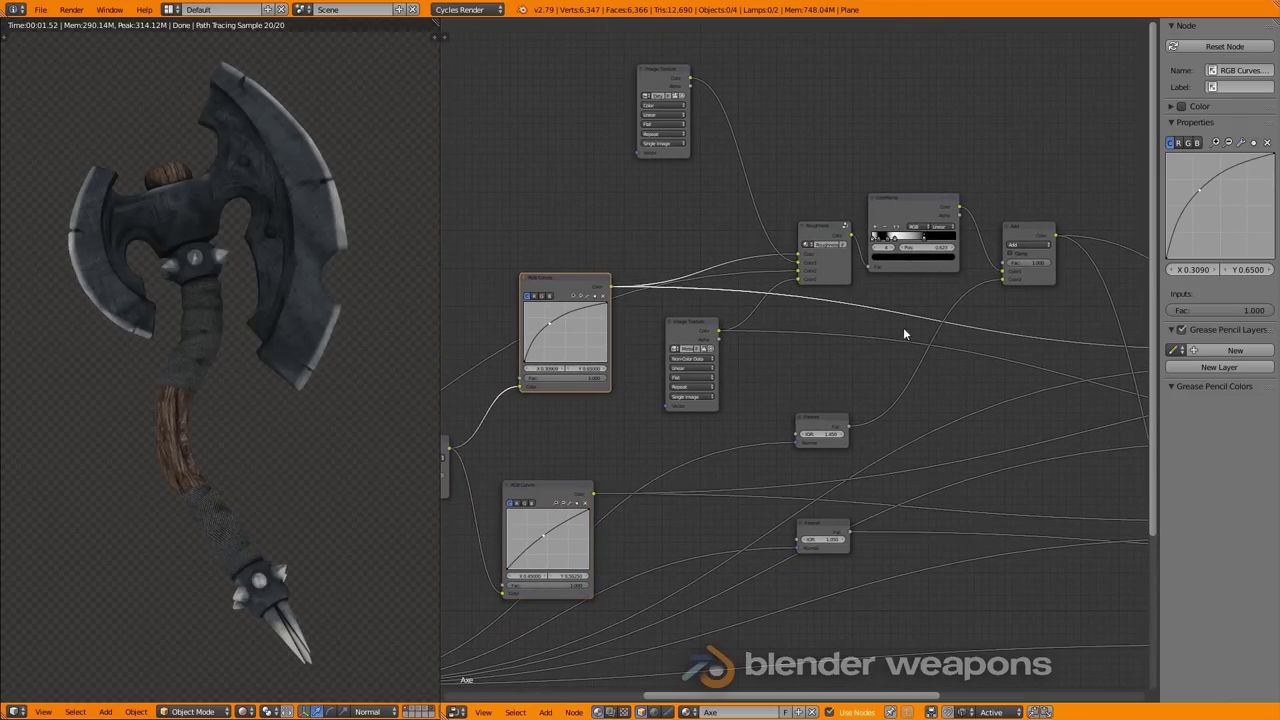
pyautogui.moveTo(903, 327); pyautogui.dragTo(722, 333, button='middle')
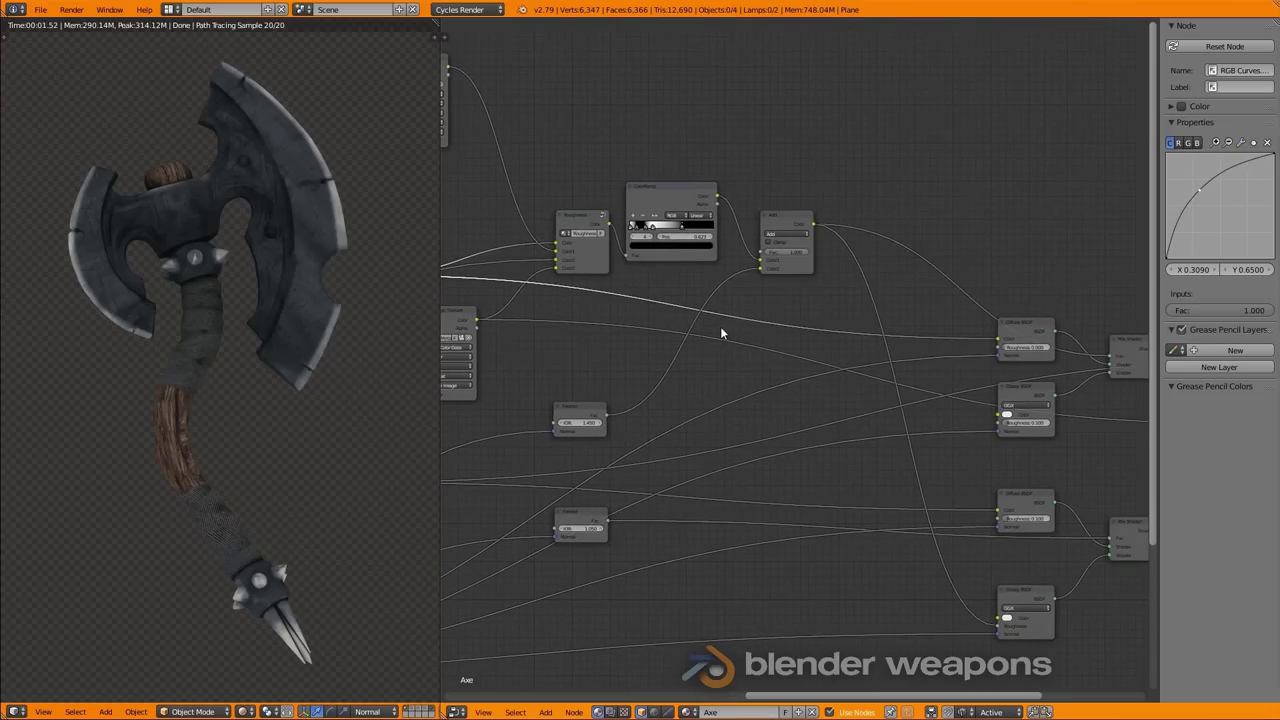
pyautogui.click(791, 225)
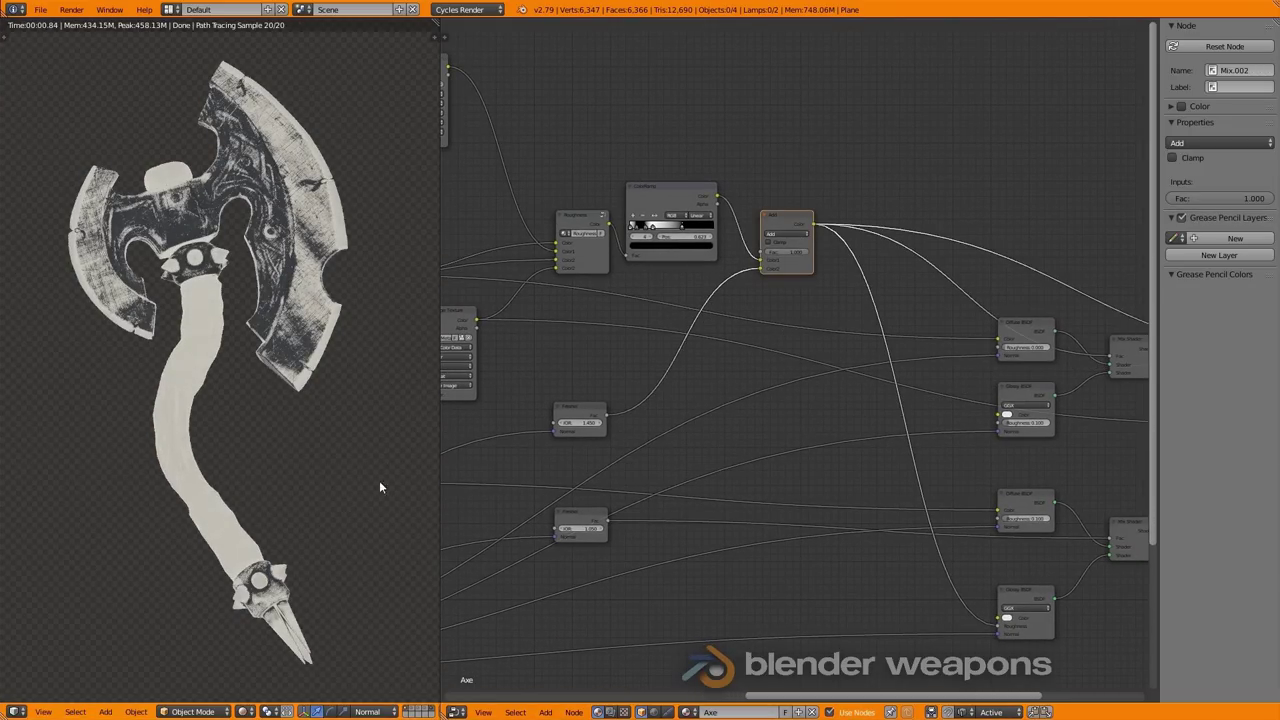
pyautogui.moveTo(379, 487); pyautogui.dragTo(222, 208, button='middle')
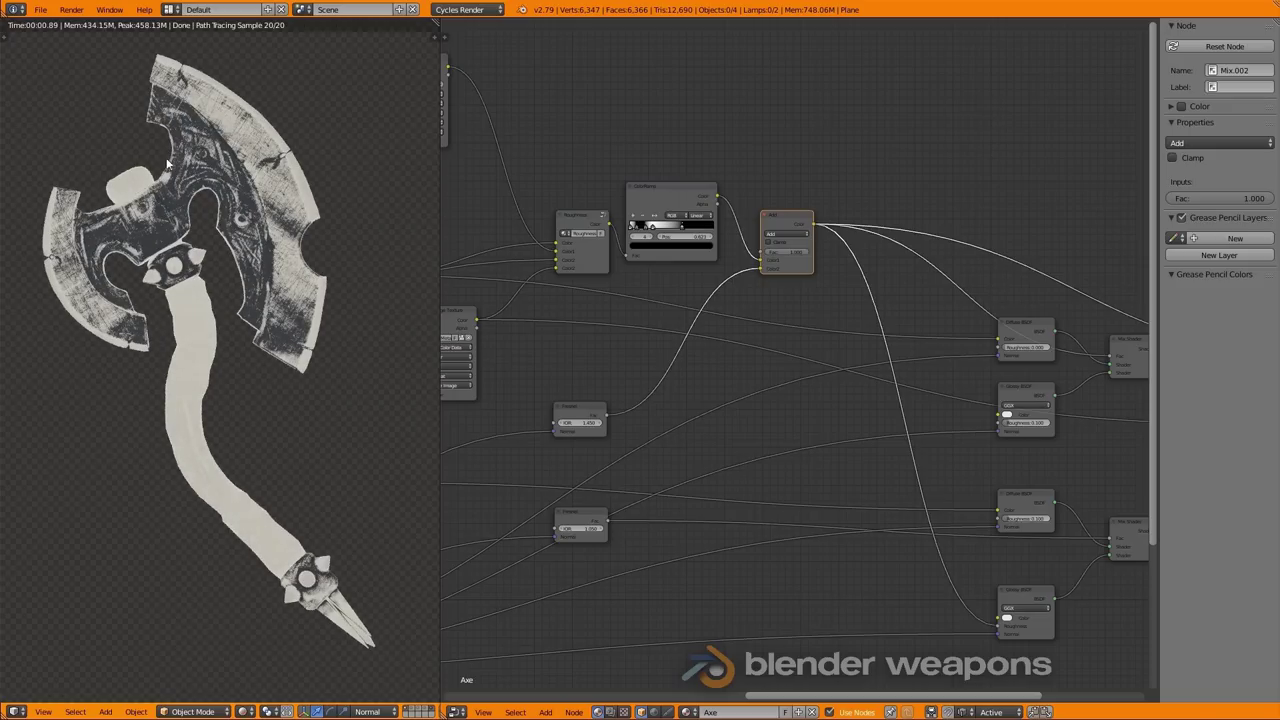
pyautogui.moveTo(902, 599)
pyautogui.mouseDown(button='middle')
pyautogui.moveTo(827, 536)
pyautogui.moveTo(629, 431)
pyautogui.mouseUp(button='middle')
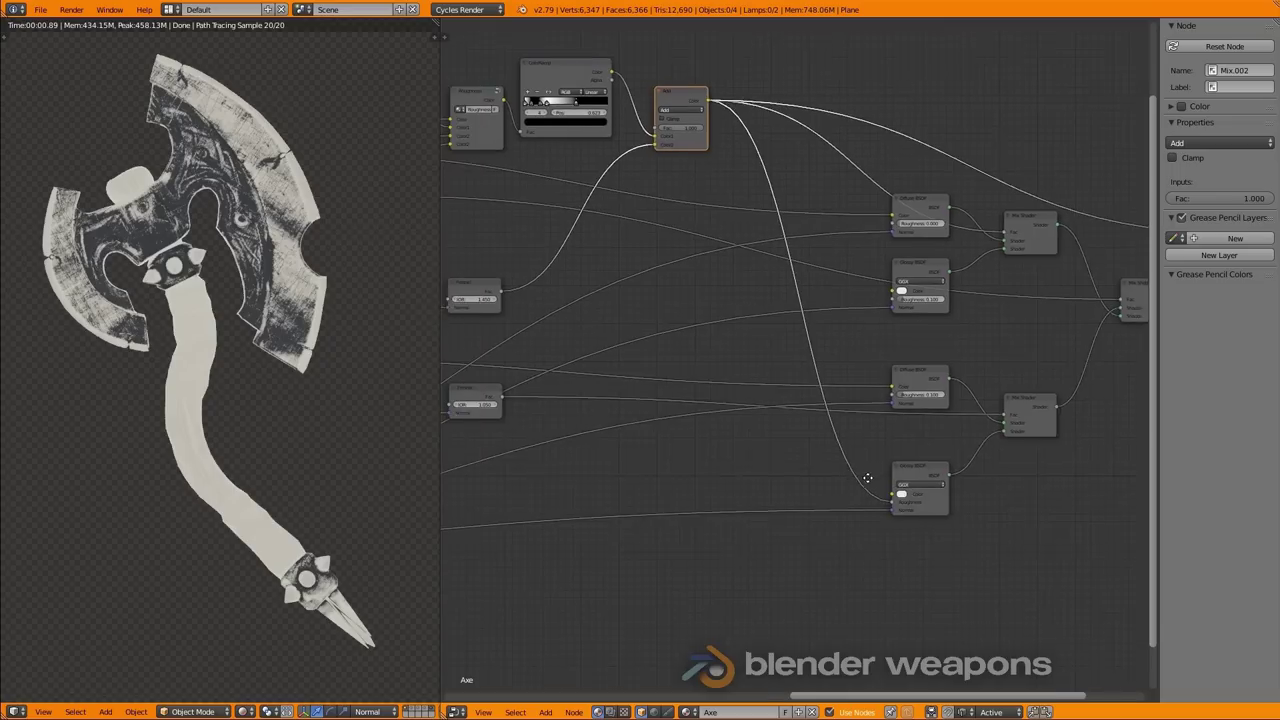
# Preview both Fresnel nodes on the axe and inspect the mask before returning to front view.
pyautogui.keyDown('ctrl'); pyautogui.keyDown('shift'); pyautogui.click(603, 296); pyautogui.keyUp('shift'); pyautogui.keyUp('ctrl')
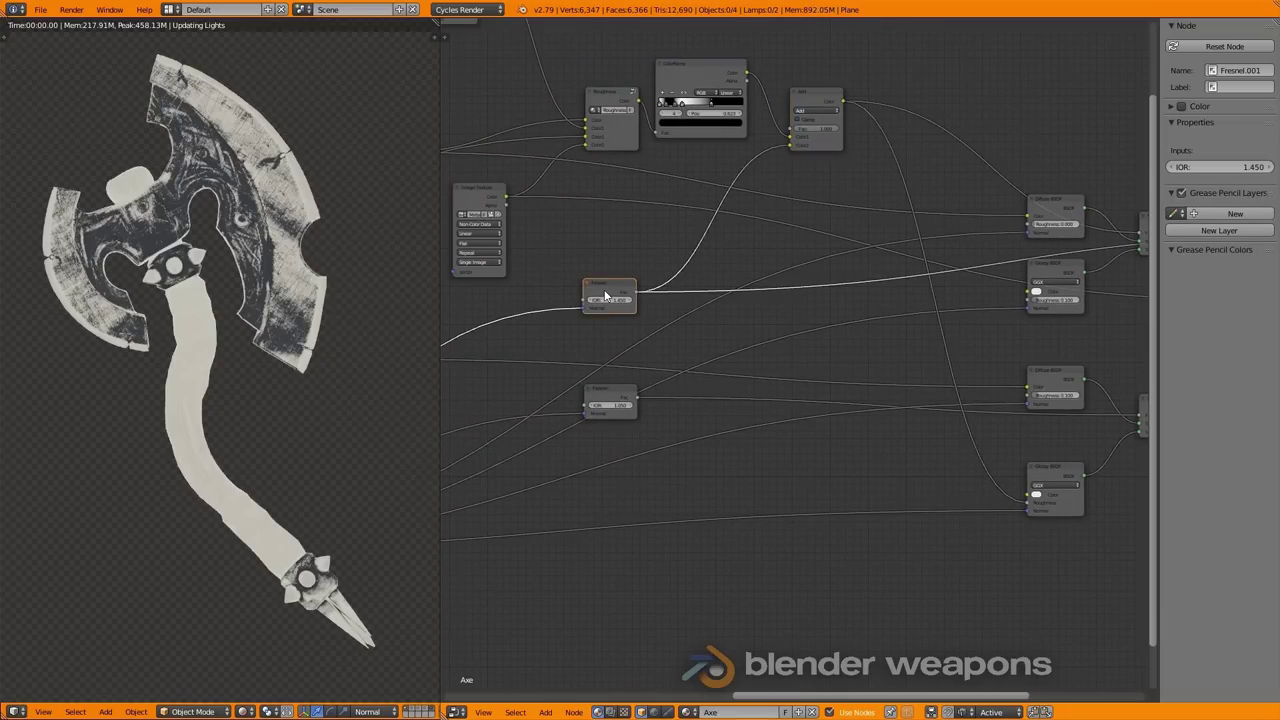
pyautogui.scroll(3, 234, 454)
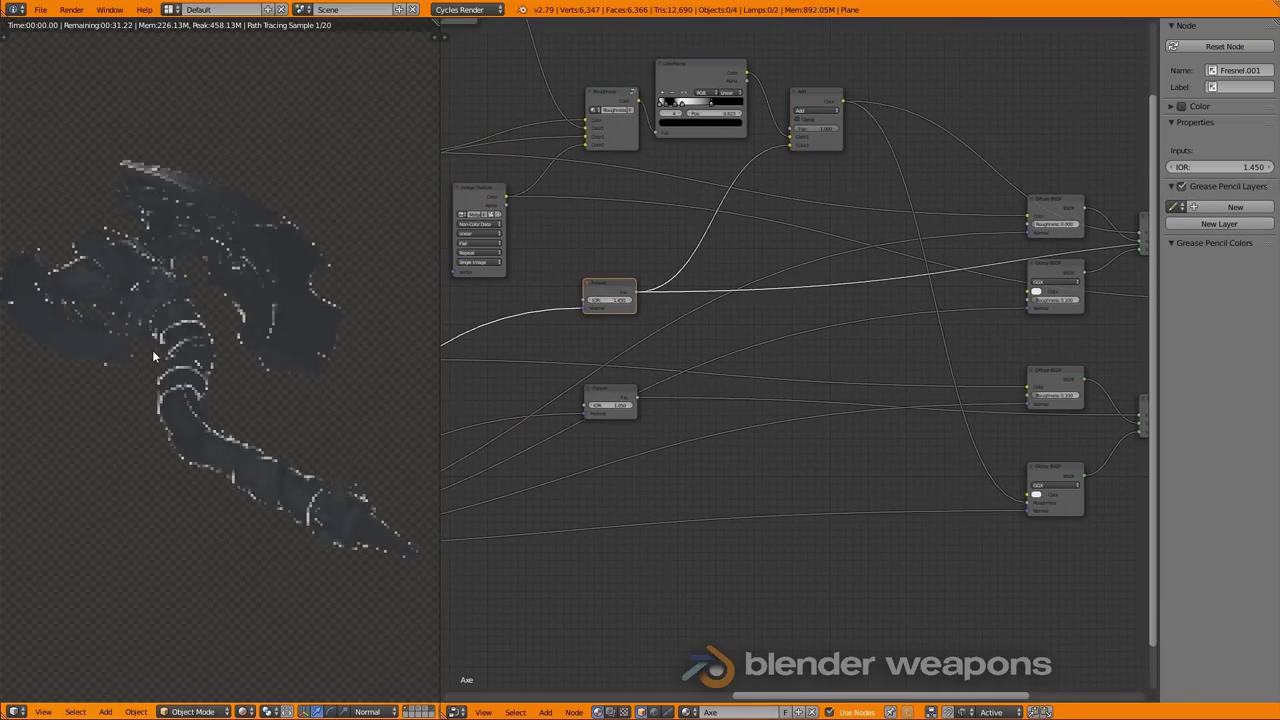
pyautogui.scroll(2, 282, 377)
pyautogui.keyDown('ctrl'); pyautogui.keyDown('shift'); pyautogui.click(610, 397); pyautogui.keyUp('shift'); pyautogui.keyUp('ctrl')
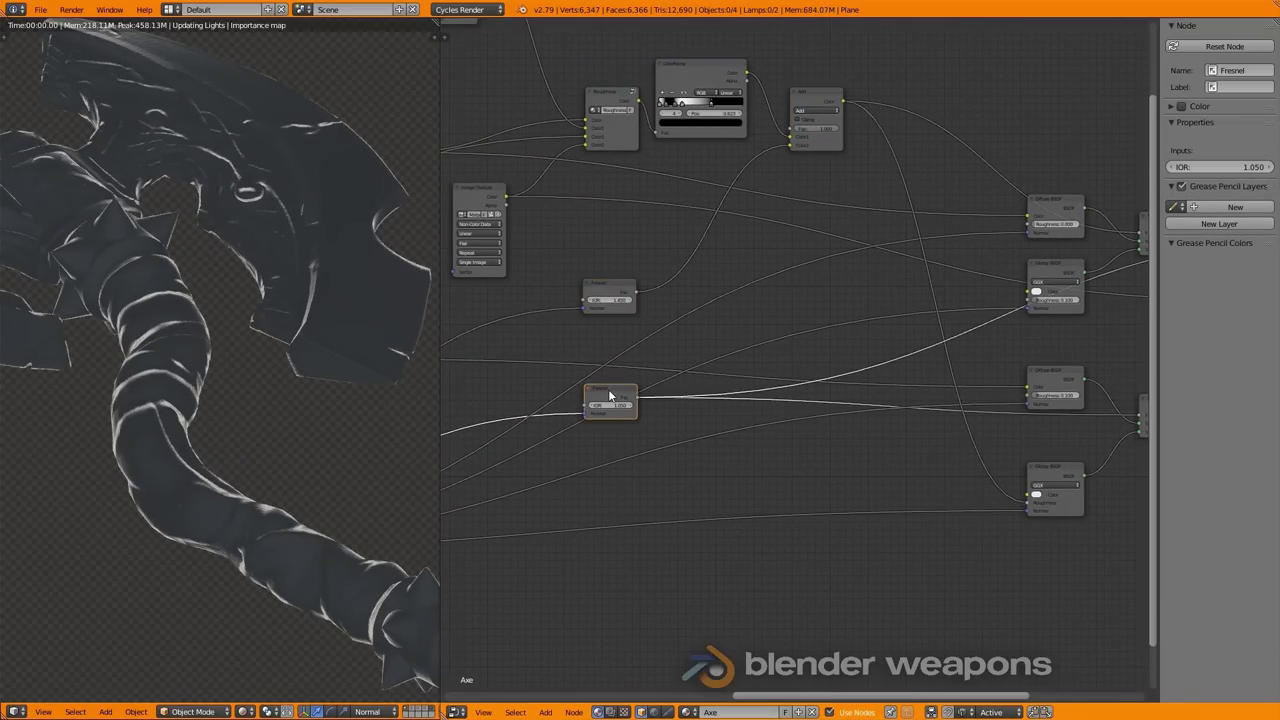
pyautogui.moveTo(230, 420); pyautogui.dragTo(147, 458, button='middle')
pyautogui.scroll(3, 228, 374)
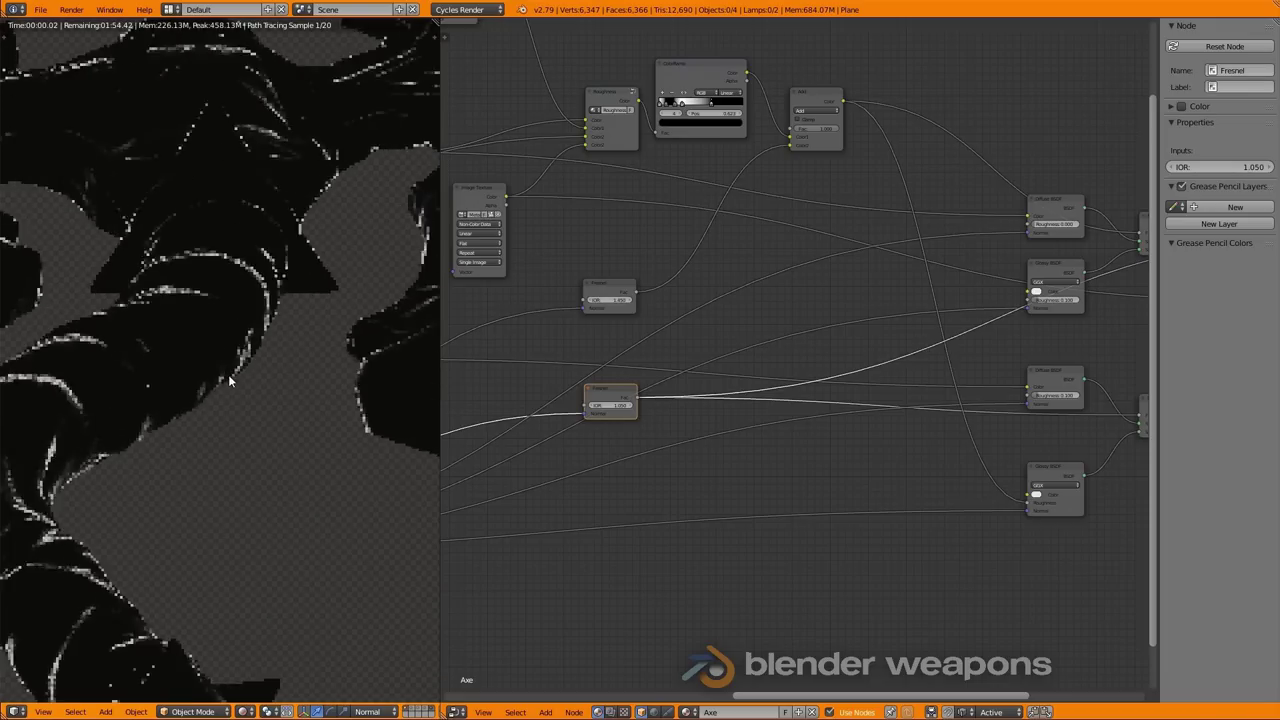
pyautogui.moveTo(228, 374)
pyautogui.mouseDown(button='middle')
pyautogui.moveTo(238, 259)
pyautogui.moveTo(170, 378)
pyautogui.mouseUp(button='middle')
pyautogui.scroll(3, 282, 370)
pyautogui.moveTo(282, 370)
pyautogui.mouseDown(button='middle')
pyautogui.moveTo(189, 333)
pyautogui.moveTo(272, 292)
pyautogui.moveTo(144, 326)
pyautogui.mouseUp(button='middle')
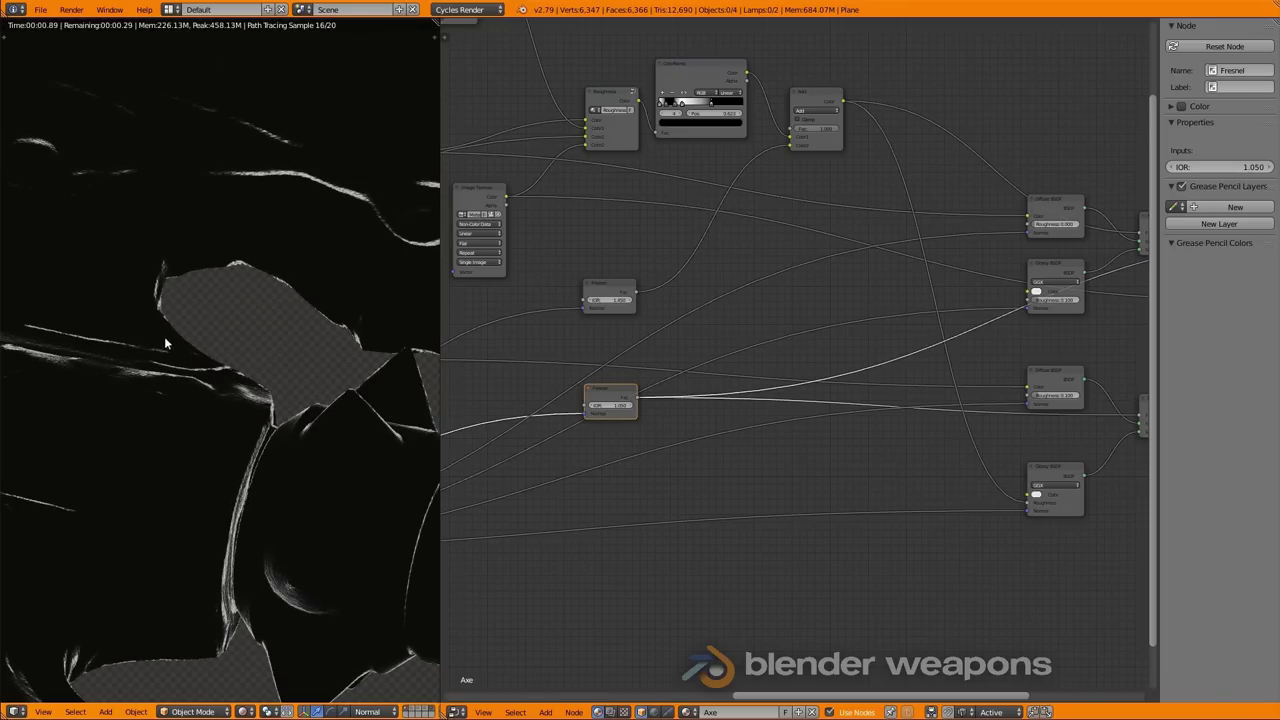
pyautogui.scroll(-3, 166, 337)
pyautogui.press('KP_1')
pyautogui.scroll(-2, 320, 468)
pyautogui.keyDown('shift'); pyautogui.moveTo(320, 468); pyautogui.dragTo(287, 402, button='middle'); pyautogui.keyUp('shift')
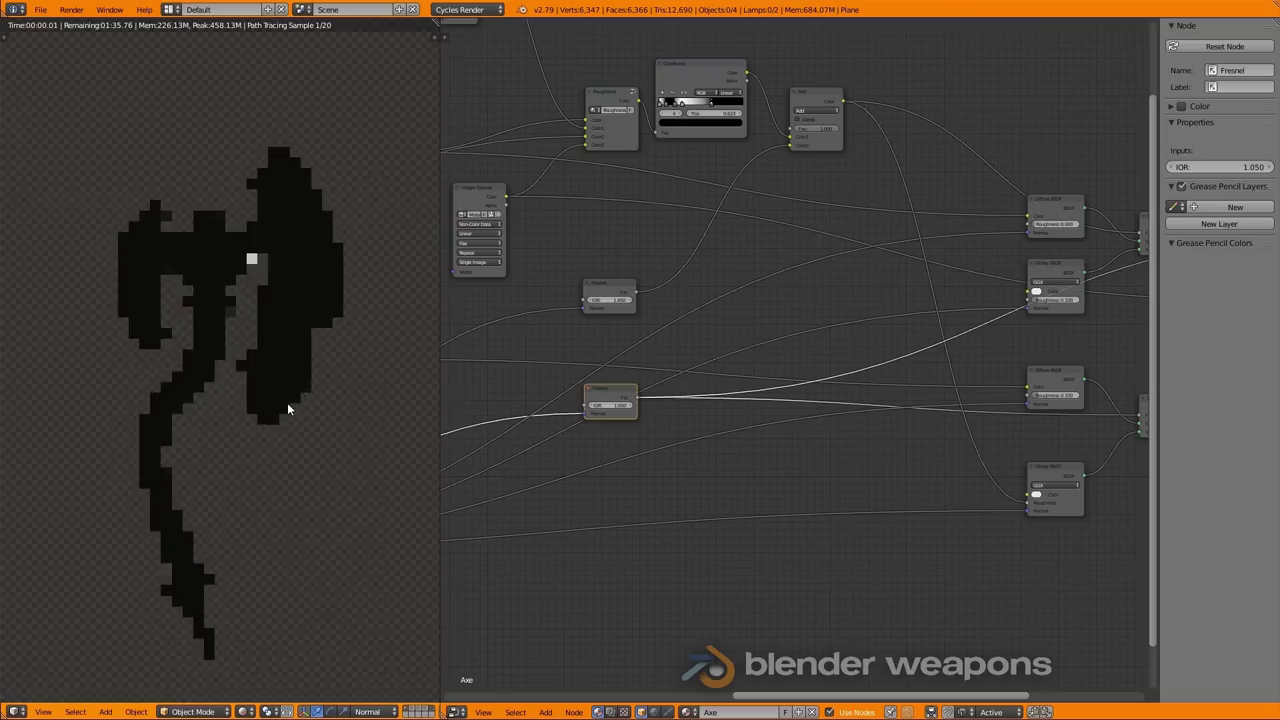
# Preview the upper Diffuse BSDF on the axe and check it from several angles.
pyautogui.moveTo(874, 387); pyautogui.dragTo(591, 406, button='middle')
pyautogui.scroll(1, 700, 300)
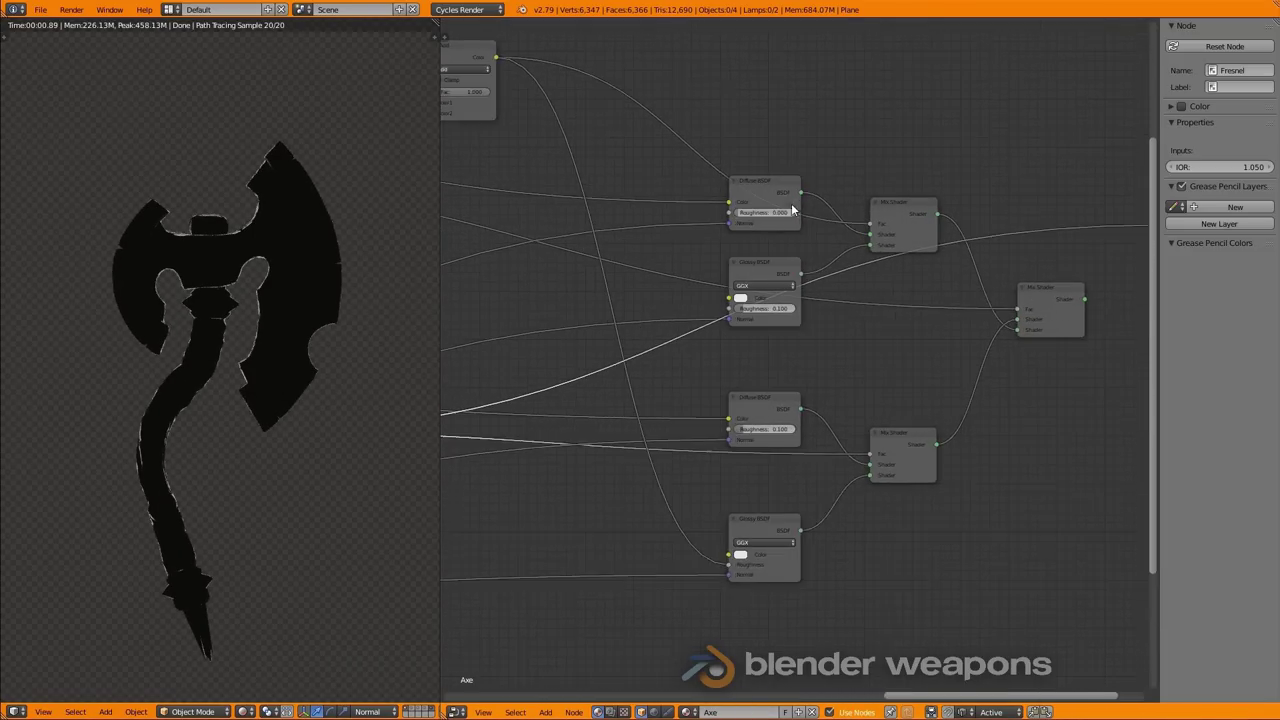
pyautogui.scroll(1, 763, 160)
pyautogui.click(770, 178)
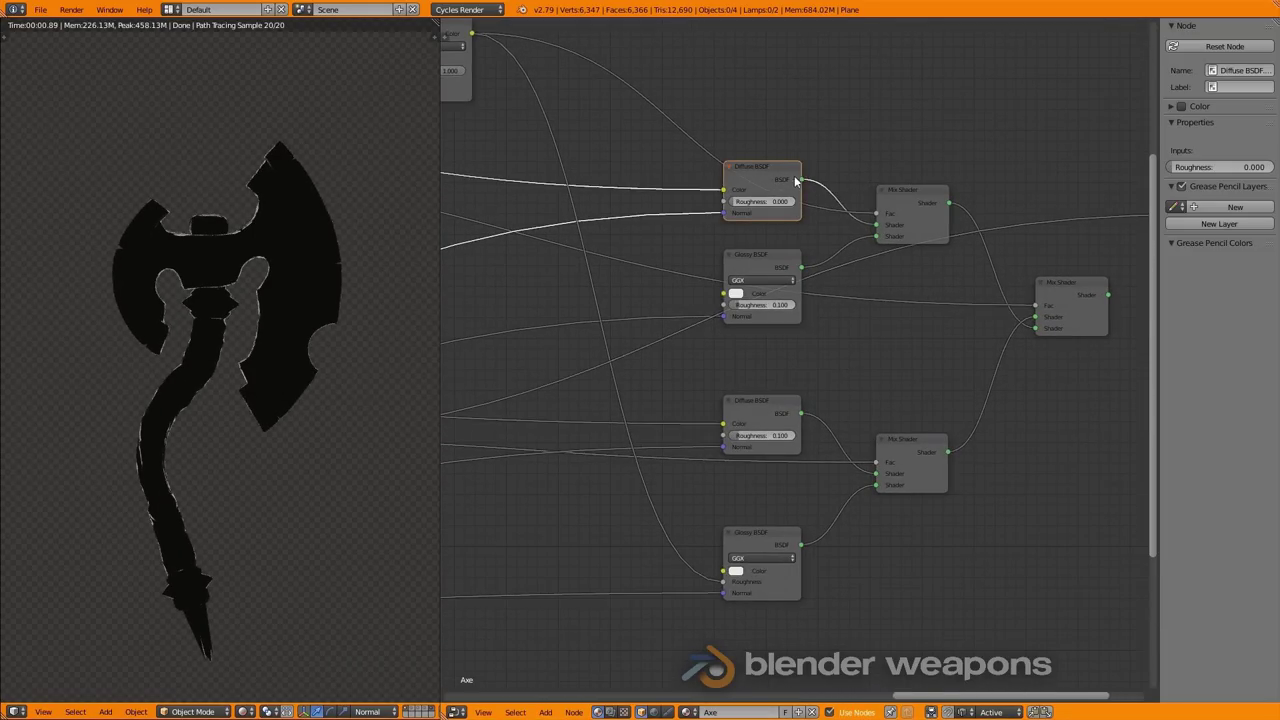
pyautogui.moveTo(838, 242); pyautogui.dragTo(753, 255, button='middle')
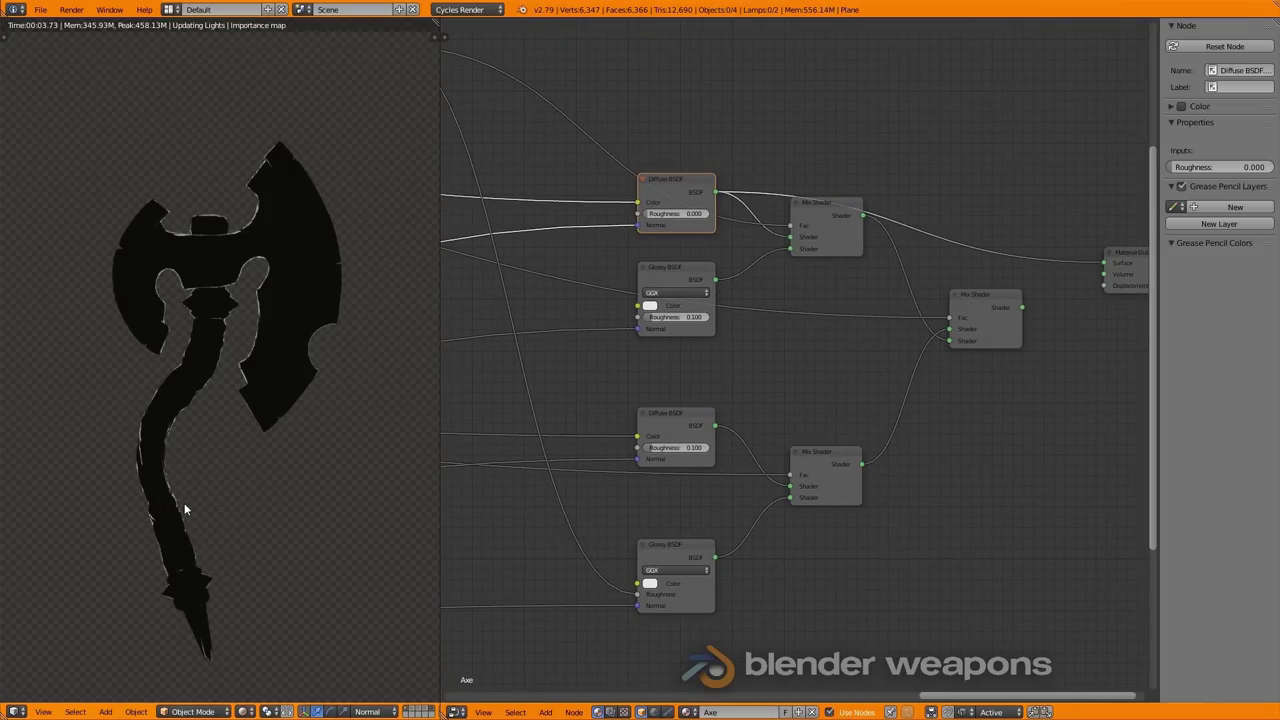
pyautogui.moveTo(187, 500); pyautogui.dragTo(252, 448, button='middle')
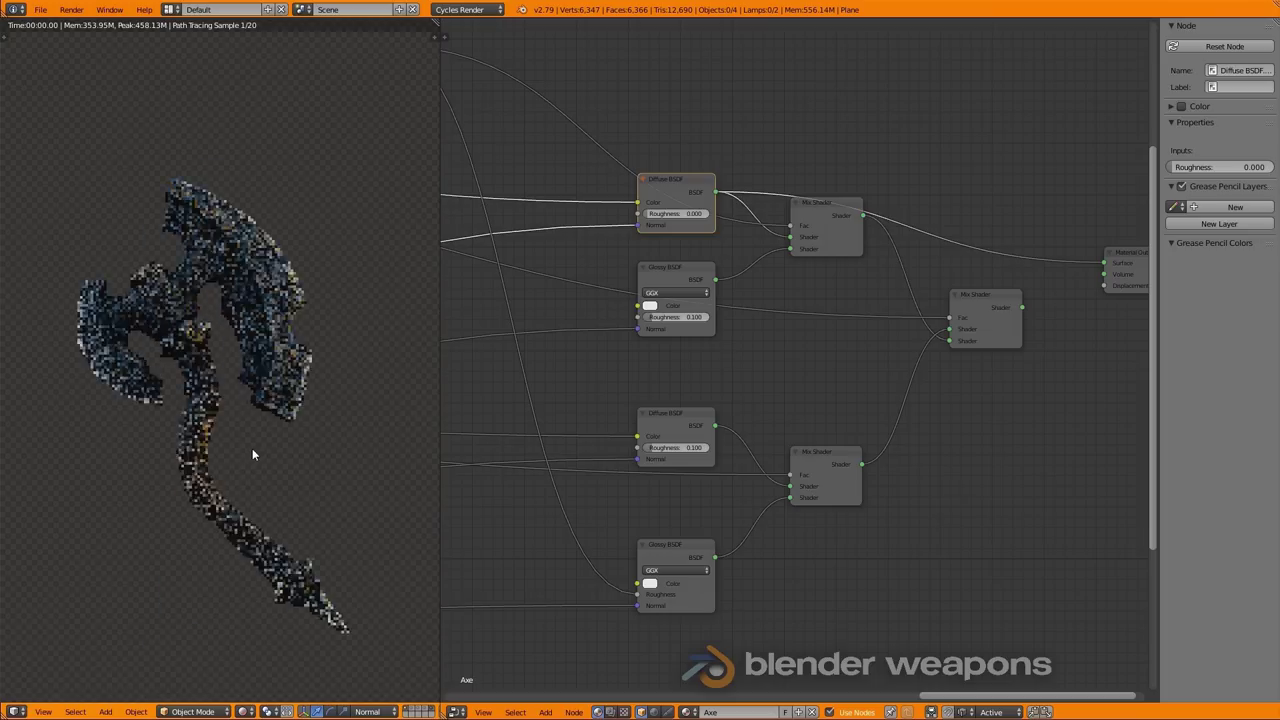
pyautogui.scroll(4, 234, 429)
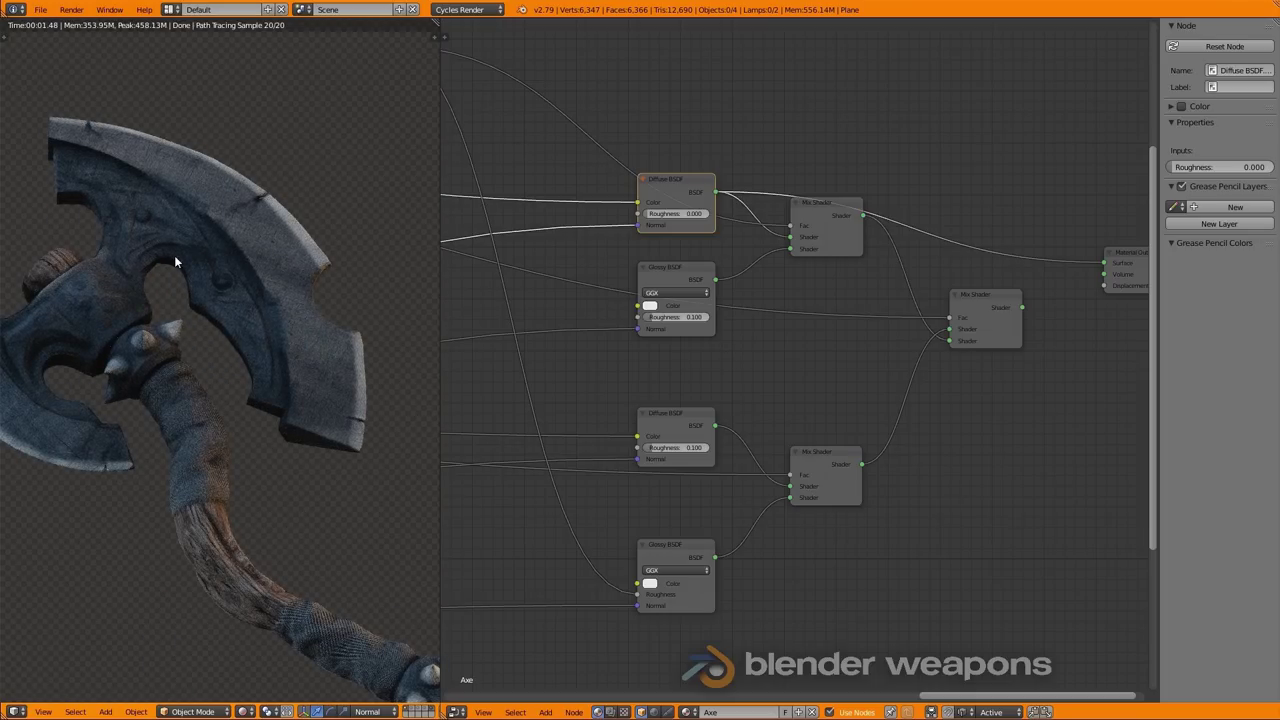
pyautogui.scroll(-4, 174, 260)
pyautogui.moveTo(282, 495); pyautogui.dragTo(214, 404, button='middle')
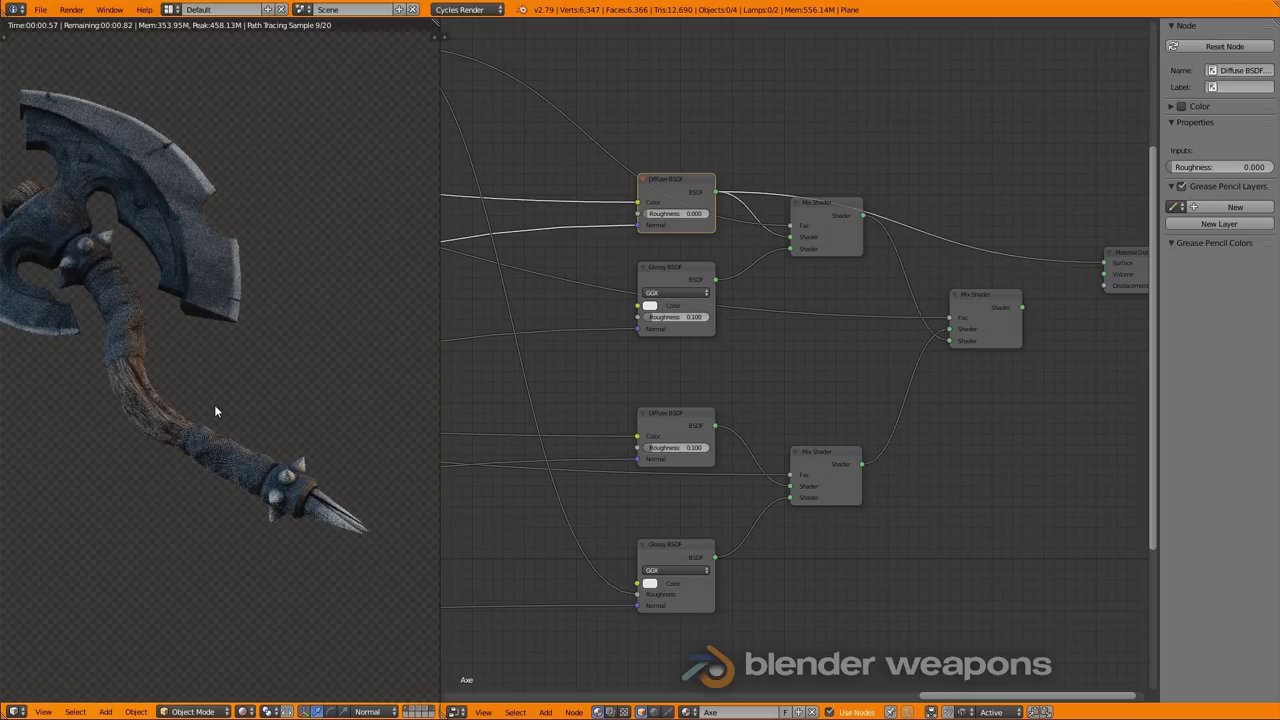
pyautogui.press('KP_1')
pyautogui.keyDown('shift'); pyautogui.moveTo(229, 295); pyautogui.dragTo(224, 365, button='middle'); pyautogui.keyUp('shift')
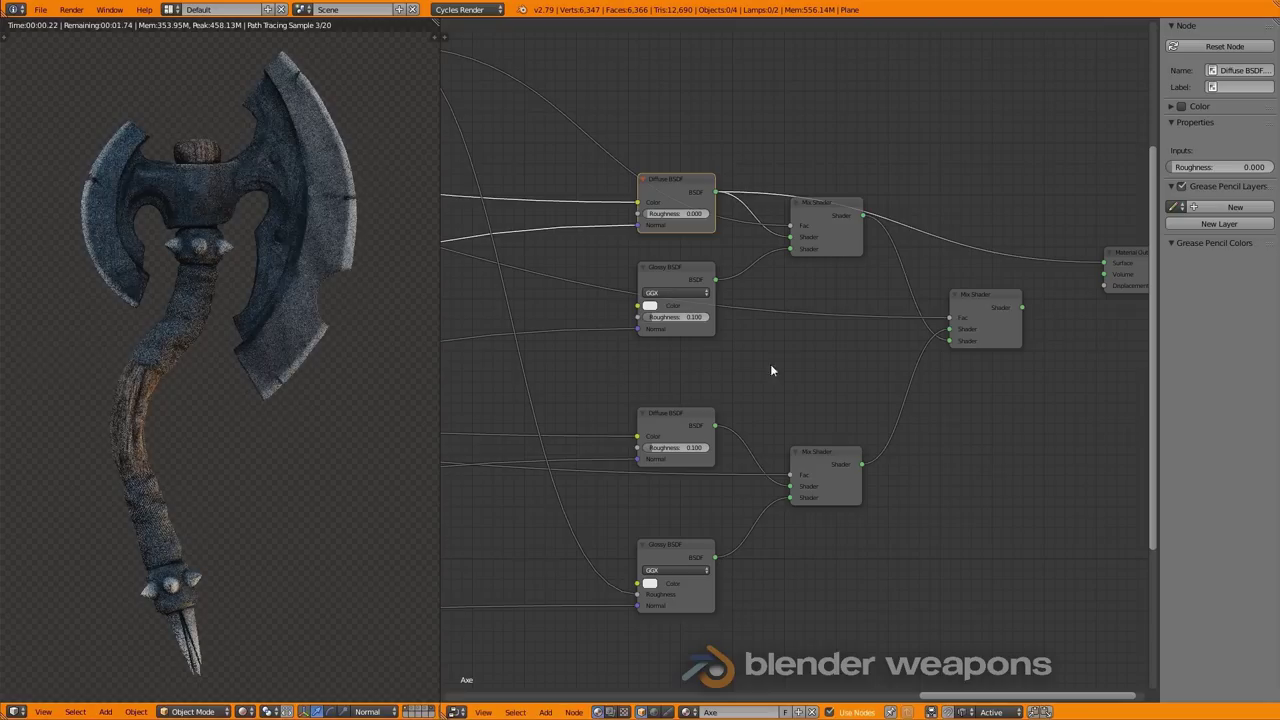
# Preview the Glossy BSDF, lower Diffuse BSDF, and both Mix Shader outputs on the axe.
pyautogui.moveTo(824, 209); pyautogui.dragTo(818, 242)
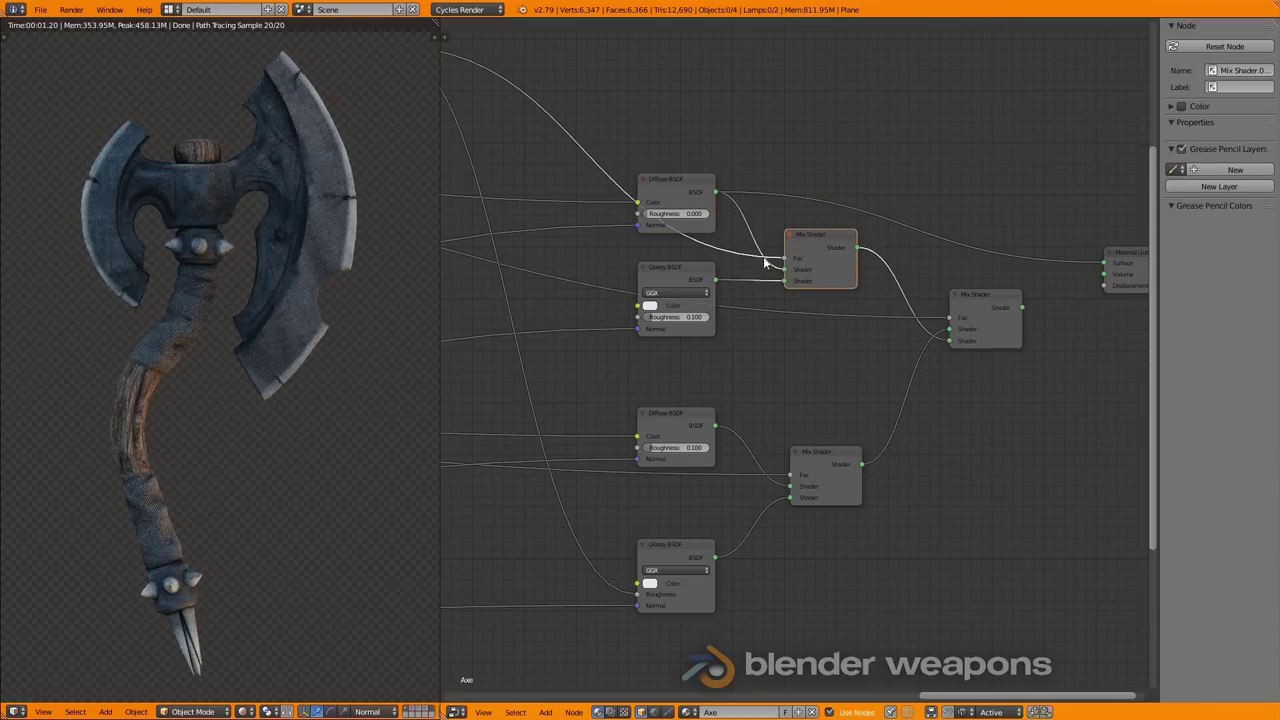
pyautogui.keyDown('ctrl'); pyautogui.keyDown('shift'); pyautogui.click(668, 277); pyautogui.keyUp('shift'); pyautogui.keyUp('ctrl')
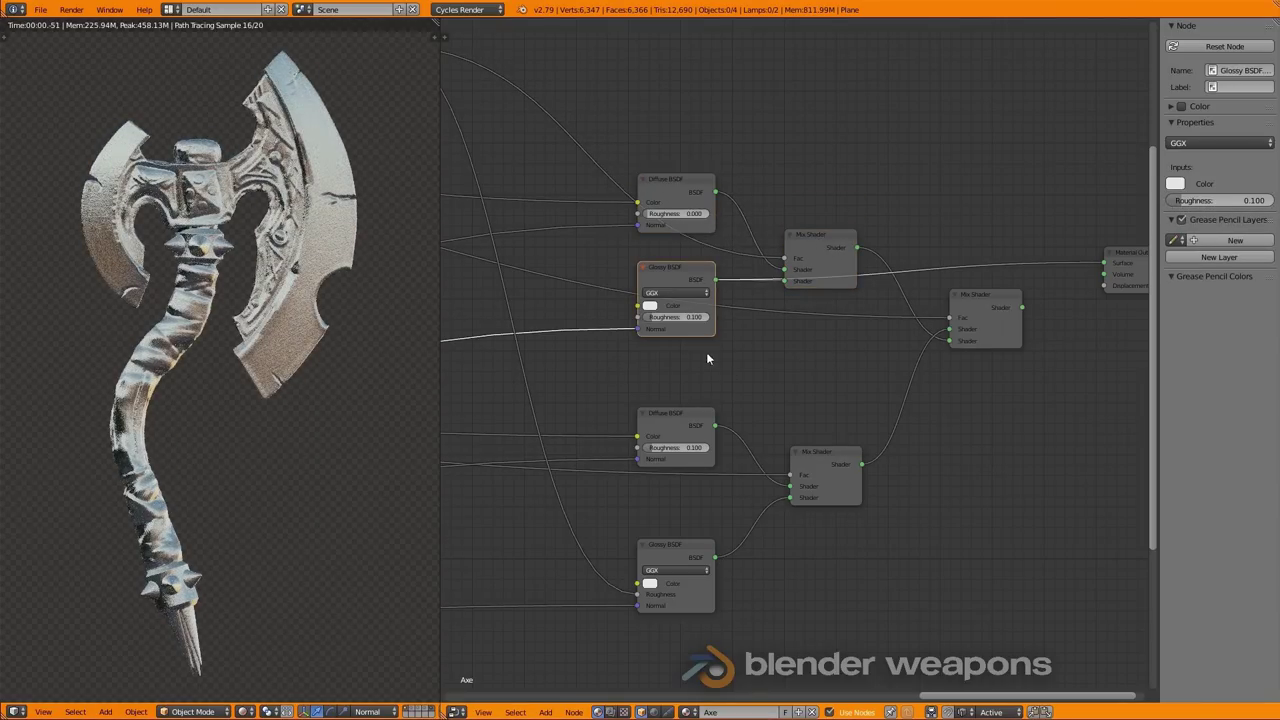
pyautogui.keyDown('ctrl'); pyautogui.keyDown('shift'); pyautogui.click(684, 414); pyautogui.keyUp('shift'); pyautogui.keyUp('ctrl')
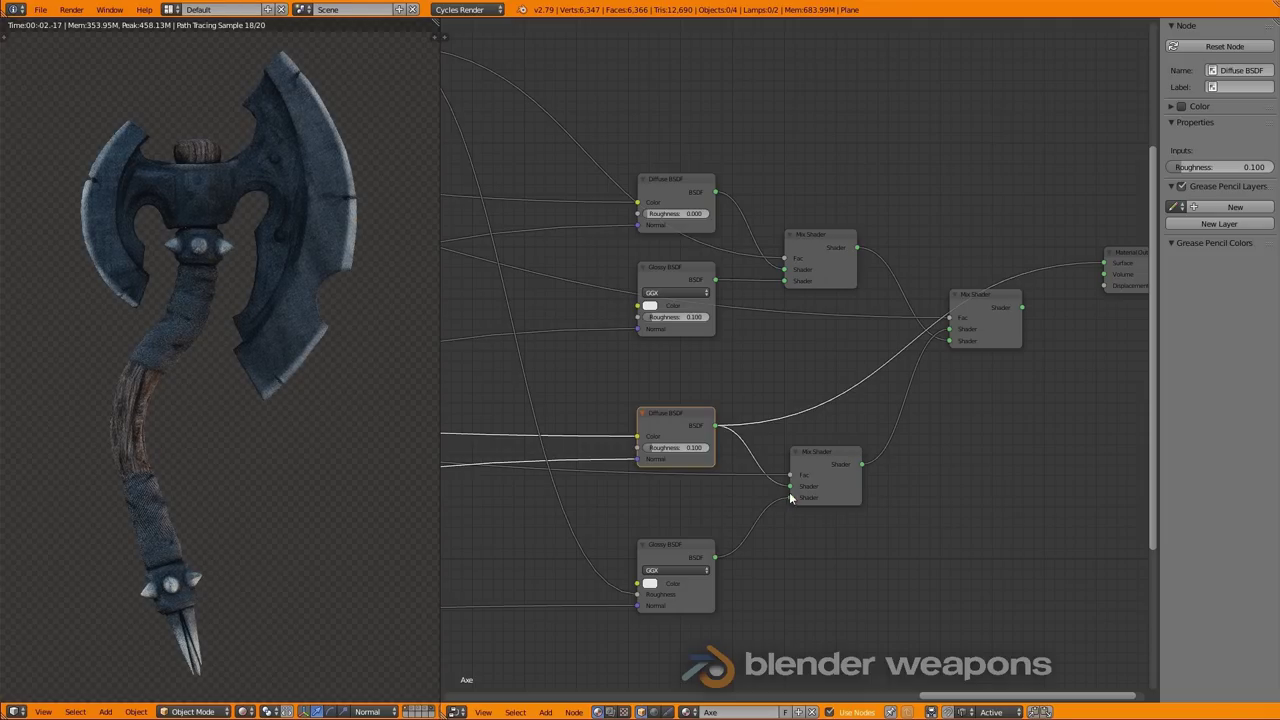
pyautogui.keyDown('ctrl'); pyautogui.keyDown('shift'); pyautogui.click(822, 453); pyautogui.keyUp('shift'); pyautogui.keyUp('ctrl')
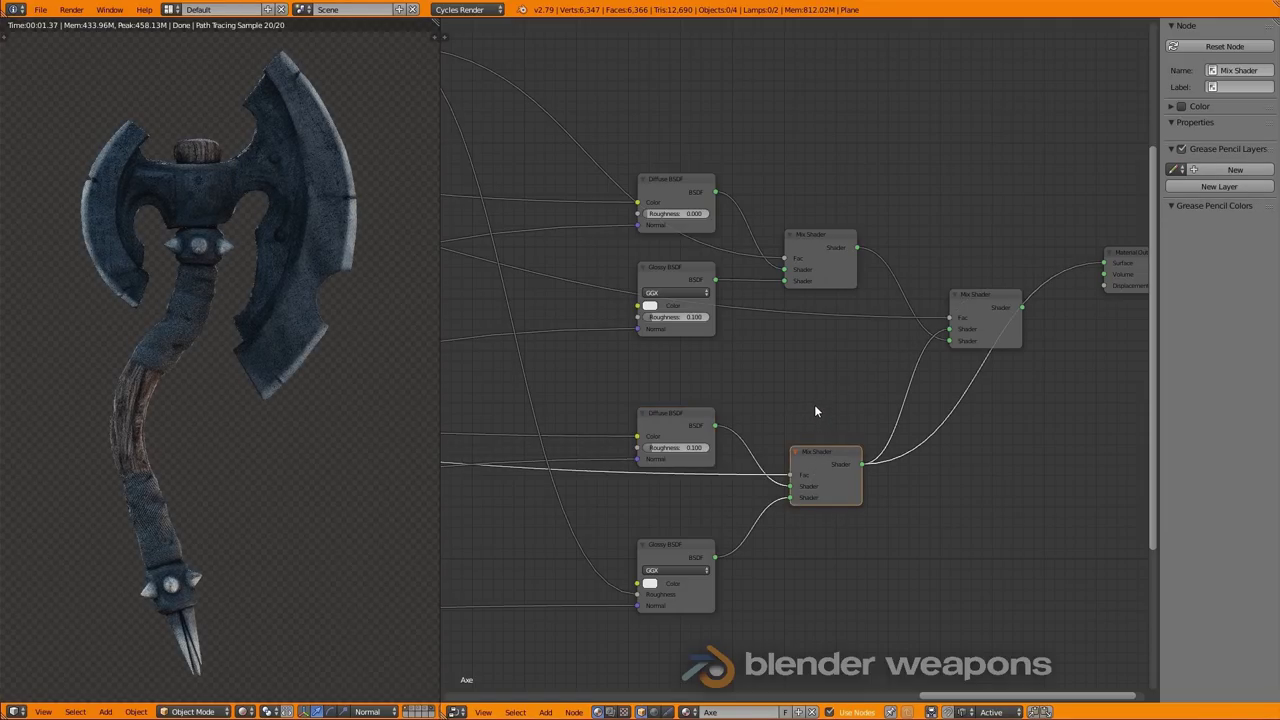
pyautogui.keyDown('ctrl'); pyautogui.keyDown('shift'); pyautogui.click(822, 238); pyautogui.keyUp('shift'); pyautogui.keyUp('ctrl')
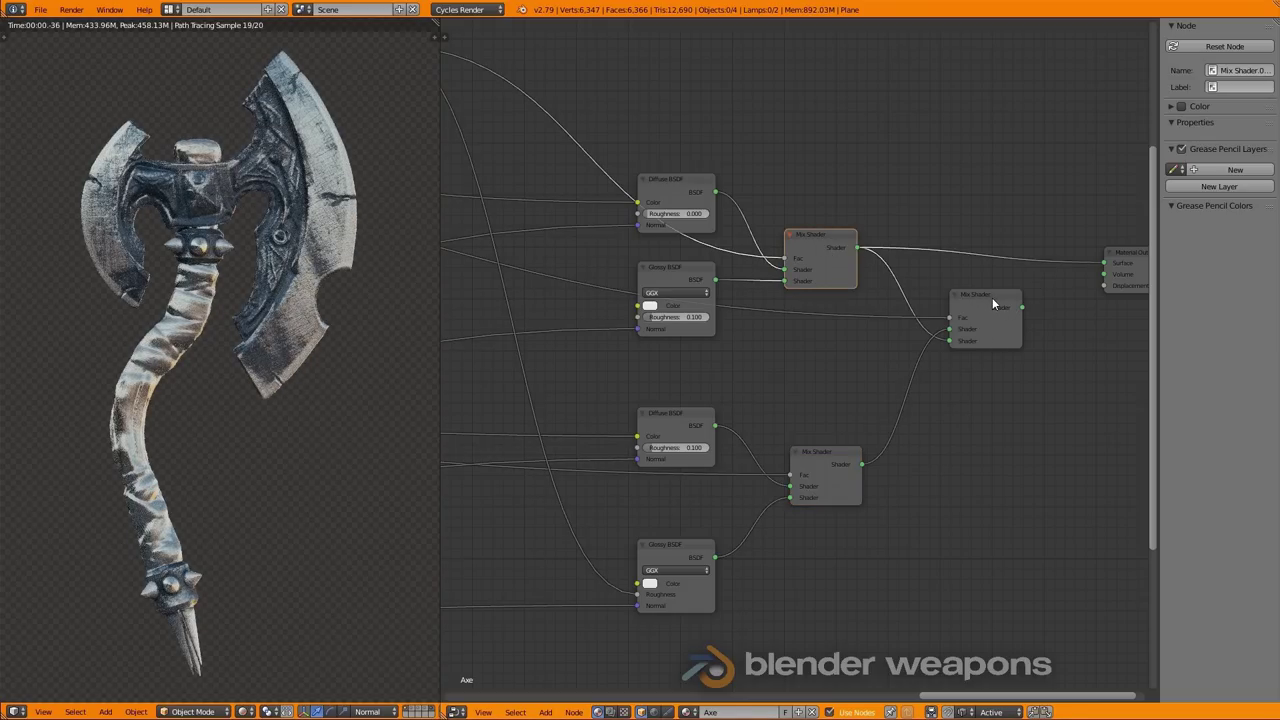
# Preview the Metallic Image Texture, then reconnect the final Mix Shader to the Material Output.
pyautogui.scroll(-2, 760, 370)
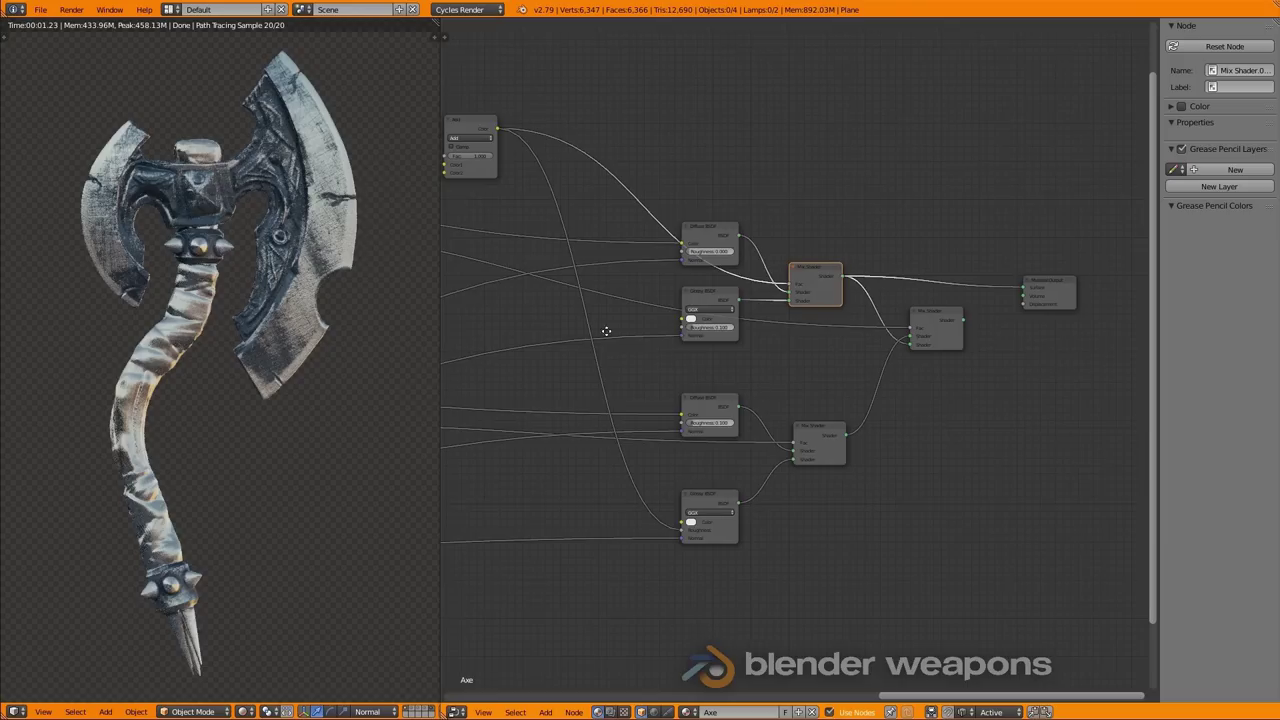
pyautogui.moveTo(606, 329); pyautogui.dragTo(959, 352, button='middle')
pyautogui.scroll(-1, 786, 336)
pyautogui.keyDown('ctrl'); pyautogui.keyDown('shift'); pyautogui.click(512, 255); pyautogui.keyUp('shift'); pyautogui.keyUp('ctrl')
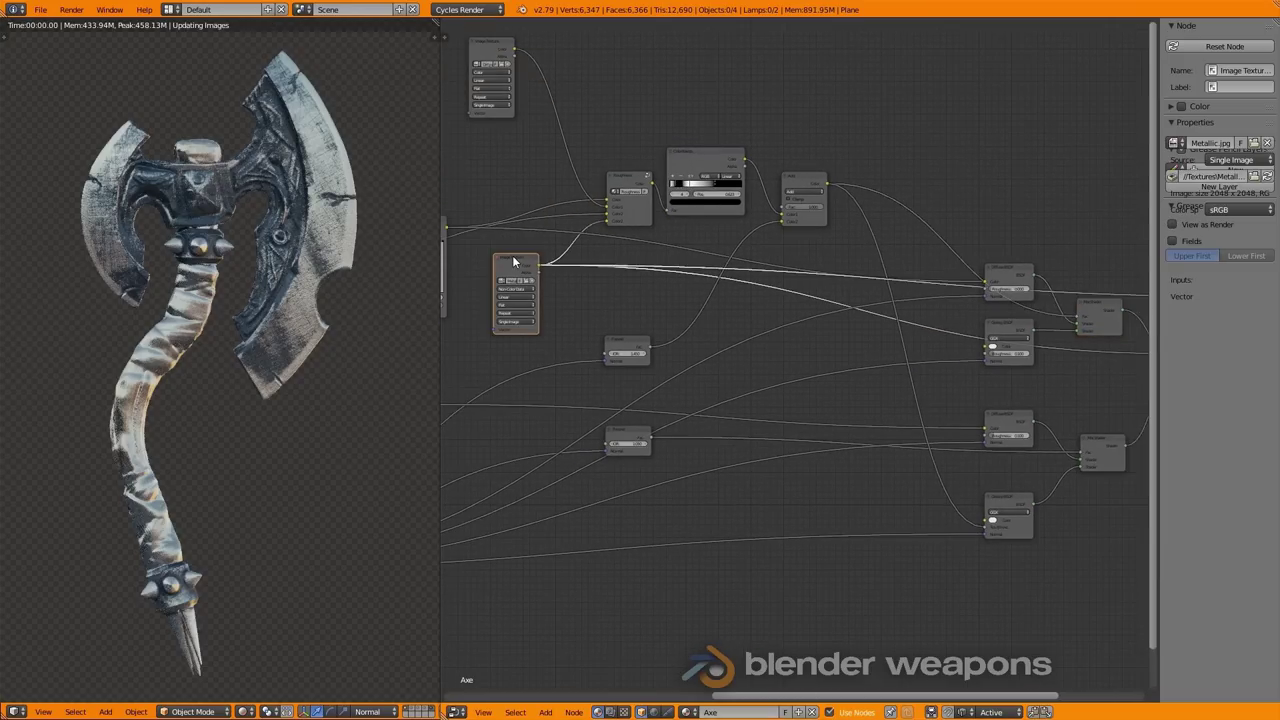
pyautogui.moveTo(870, 347)
pyautogui.mouseDown(button='middle')
pyautogui.moveTo(741, 347)
pyautogui.moveTo(754, 364)
pyautogui.mouseUp(button='middle')
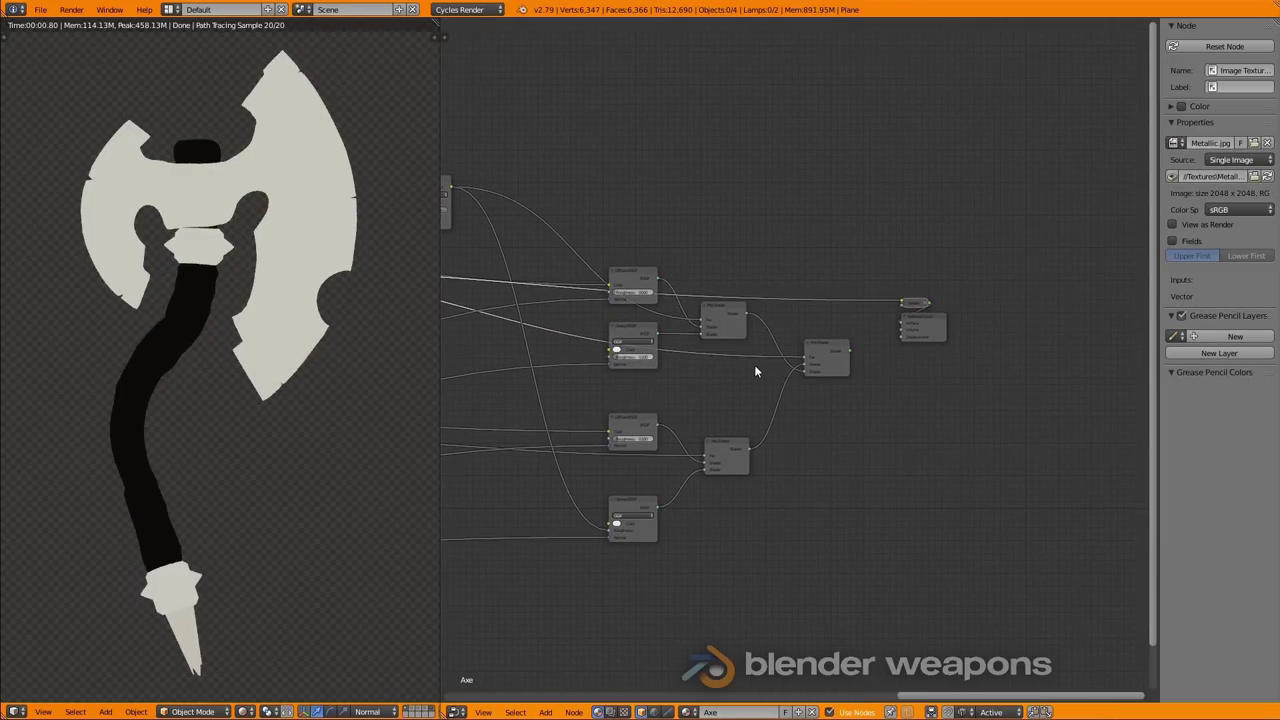
pyautogui.scroll(3, 911, 371)
pyautogui.keyDown('ctrl'); pyautogui.keyDown('shift'); pyautogui.click(859, 340); pyautogui.keyUp('shift'); pyautogui.keyUp('ctrl')
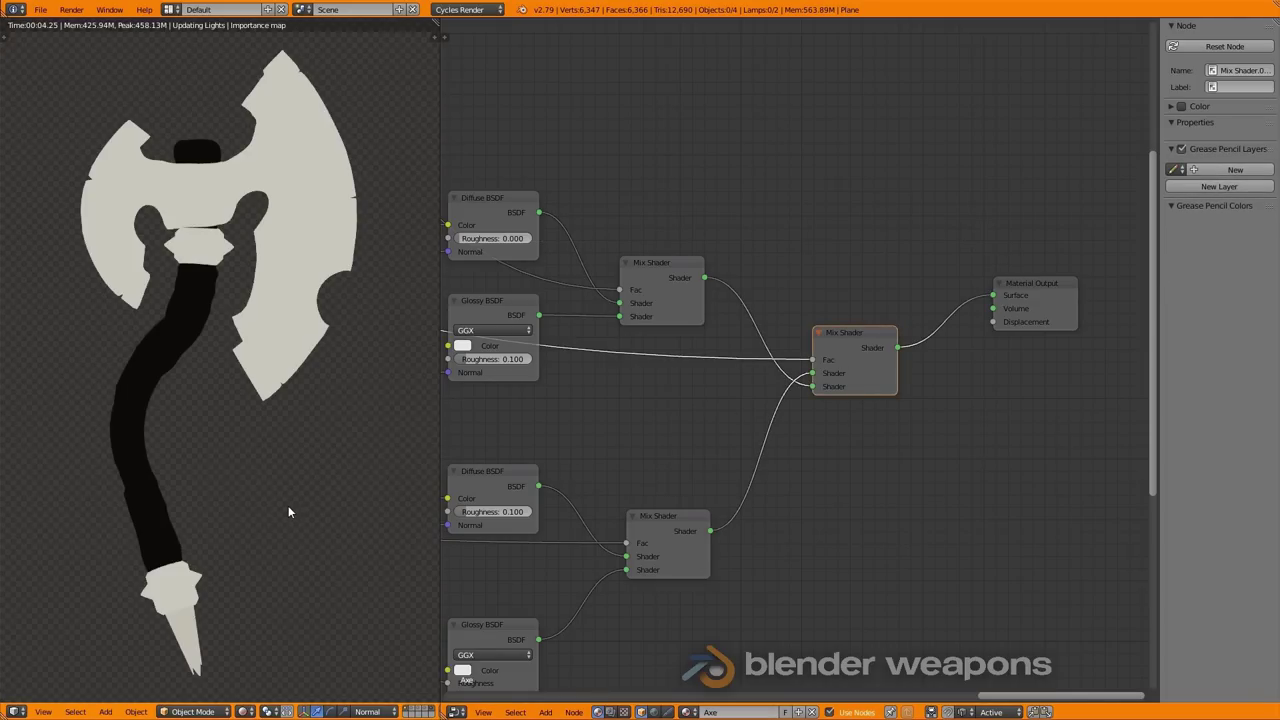
# Maximize the 3D view and orbit around the fully textured, Cycles-rendered axe.
pyautogui.hotkey('shift', 'space')
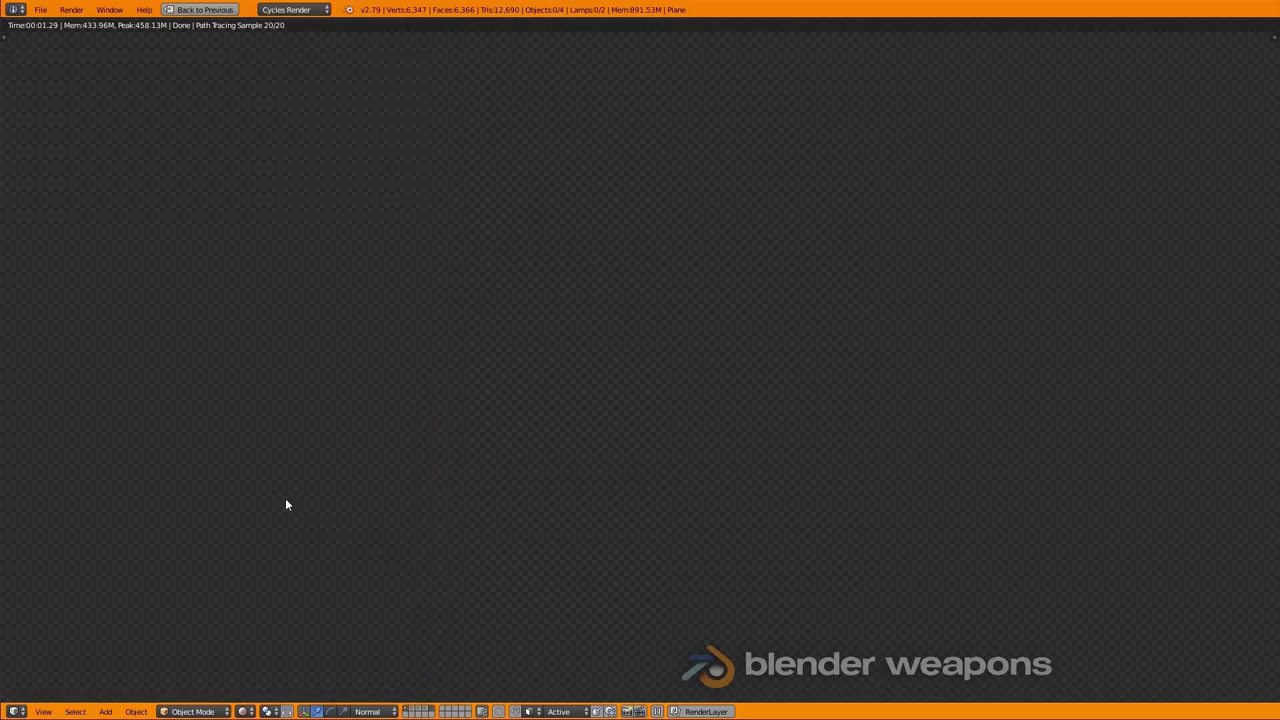
pyautogui.moveTo(430, 590)
pyautogui.mouseDown(button='middle')
pyautogui.moveTo(637, 620)
pyautogui.moveTo(538, 600)
pyautogui.moveTo(600, 607)
pyautogui.mouseUp(button='middle')
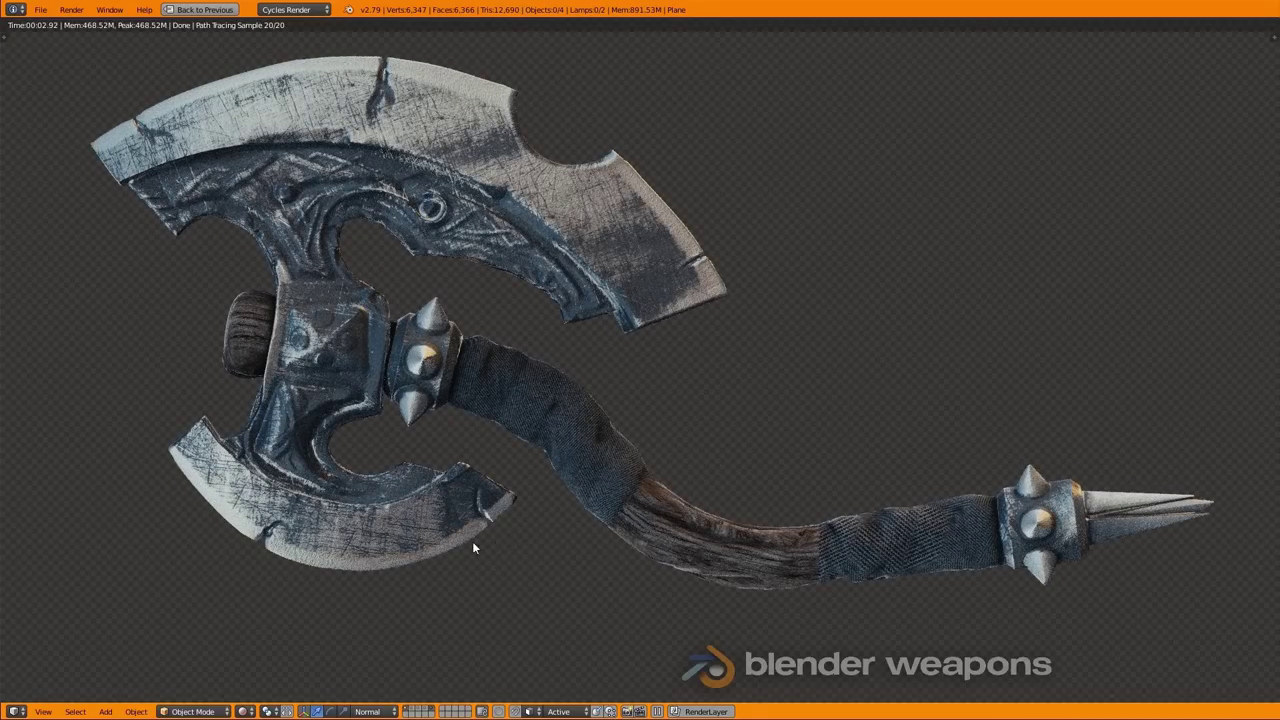
pyautogui.moveTo(472, 542)
pyautogui.mouseDown(button='middle')
pyautogui.moveTo(327, 526)
pyautogui.moveTo(270, 455)
pyautogui.mouseUp(button='middle')
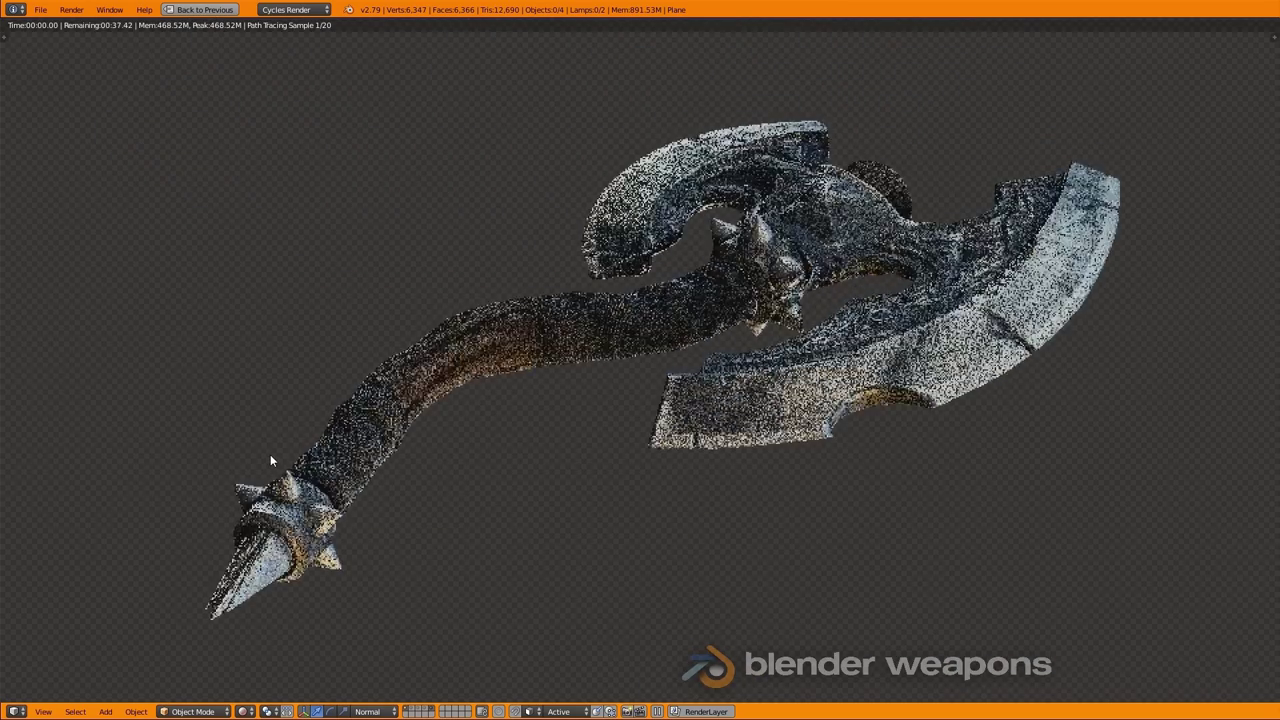